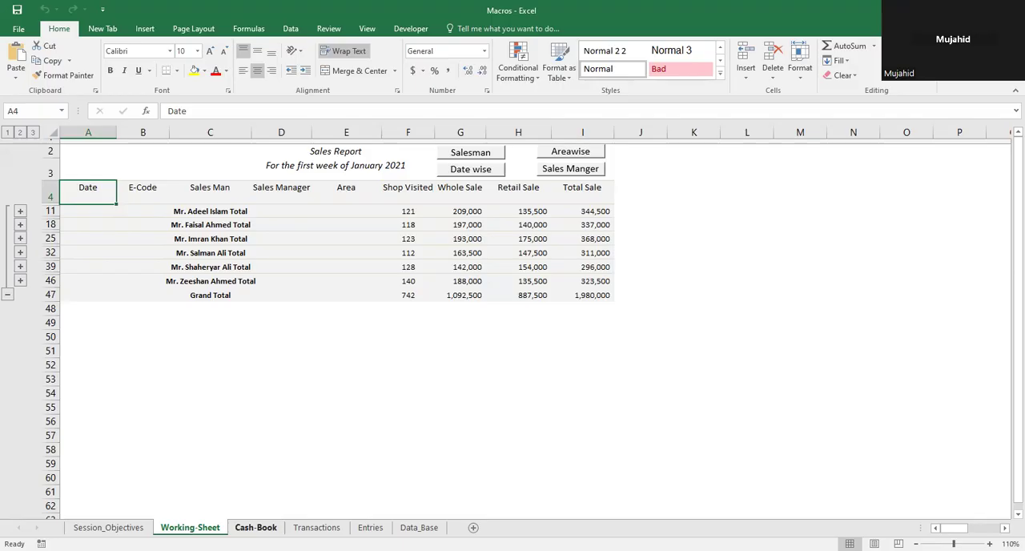
Step: Expand the report's outline to all detail rows, run the Salesman report macro, and expand the resulting outline fully
{"action": "left_click", "coordinate": [33, 133]}
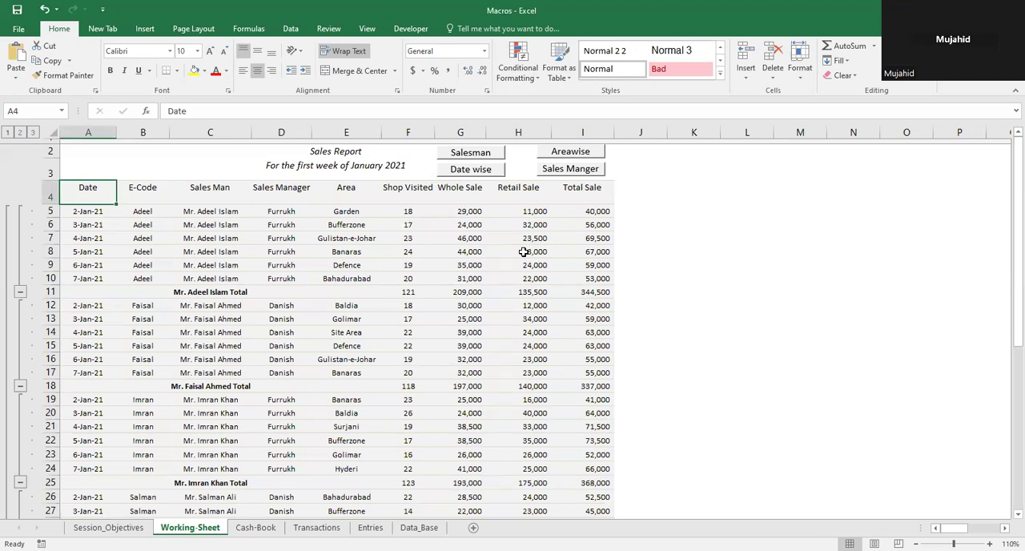
{"action": "left_click", "coordinate": [470, 157]}
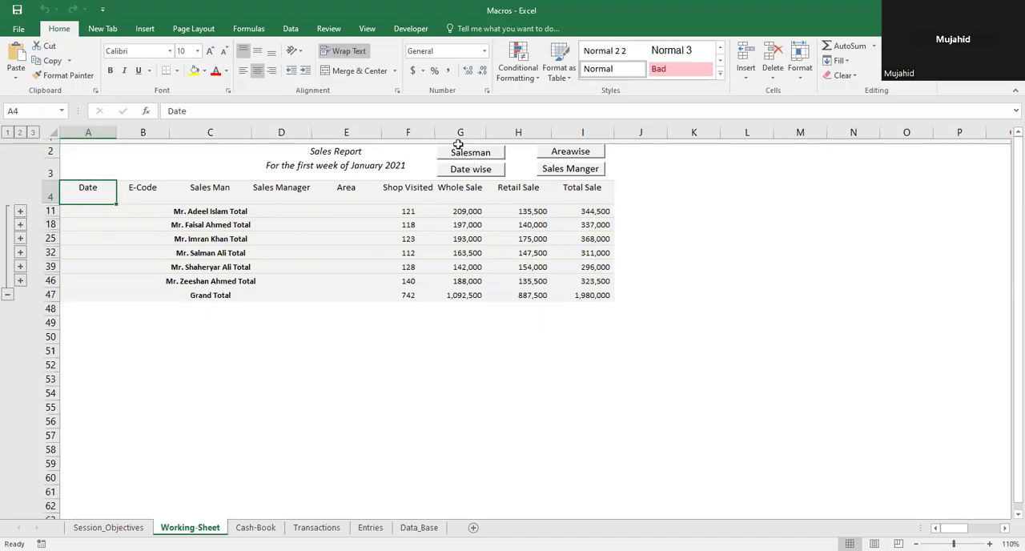
{"action": "left_click", "coordinate": [32, 134]}
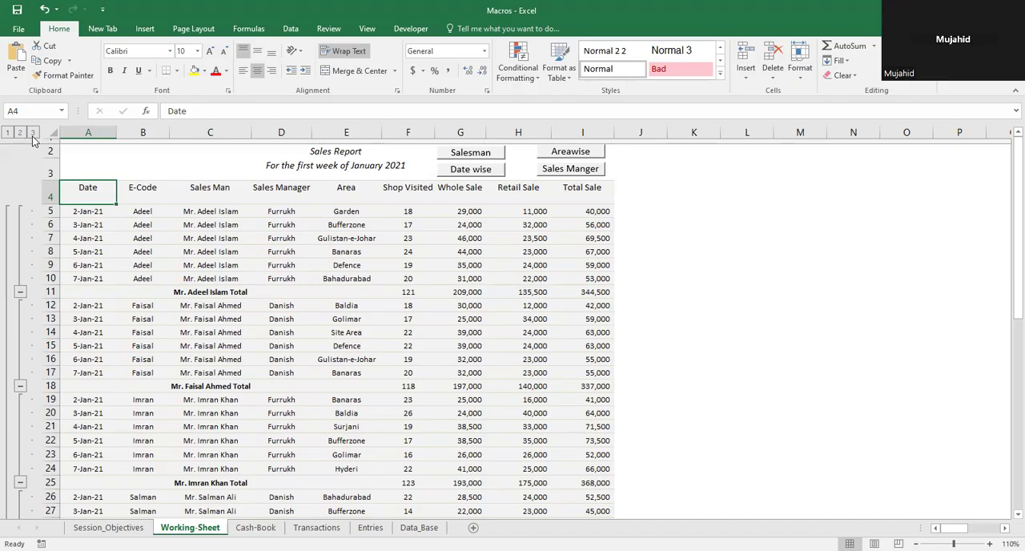
Step: Run the Date wise, Areawise and Sales Manger report macros in turn
{"action": "left_click", "coordinate": [479, 170]}
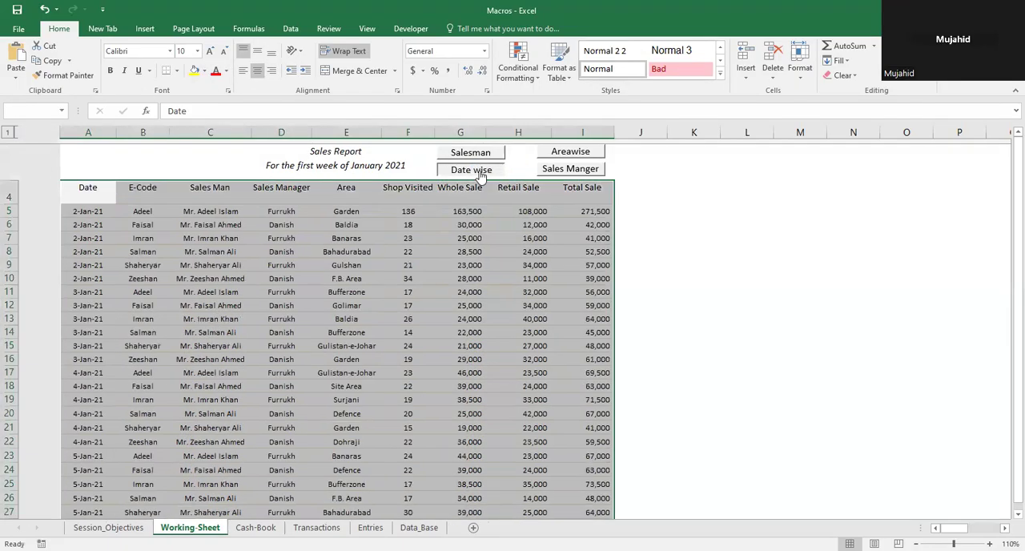
{"action": "left_click", "coordinate": [585, 152]}
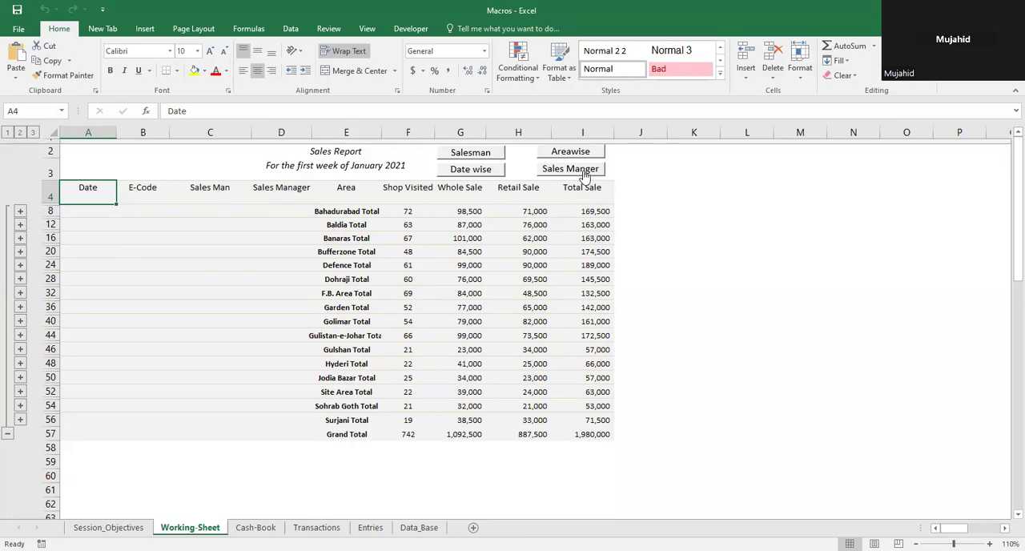
{"action": "left_click", "coordinate": [585, 169]}
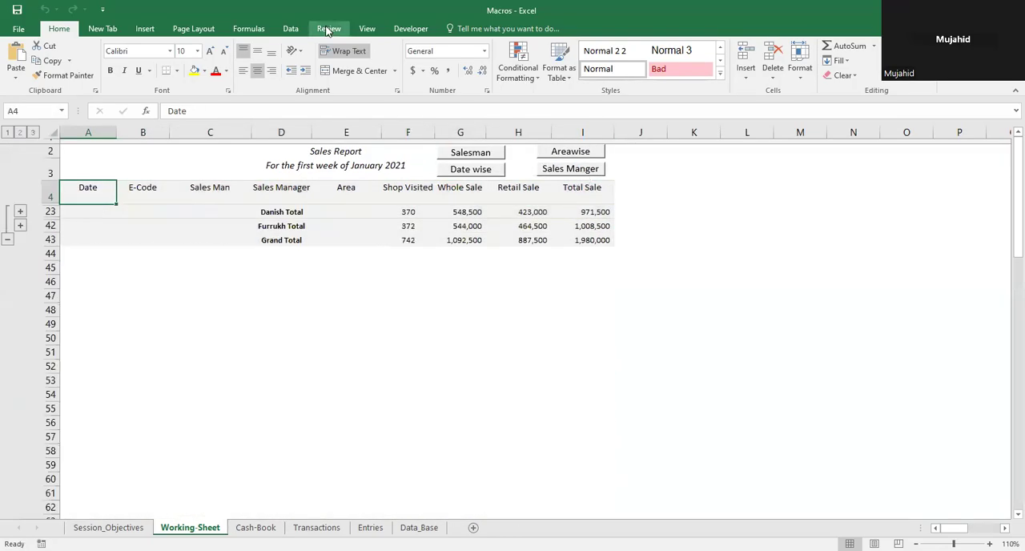
Step: Expand the sales manager report to all detail rows and run the Salesman report macro again
{"action": "left_click", "coordinate": [33, 134]}
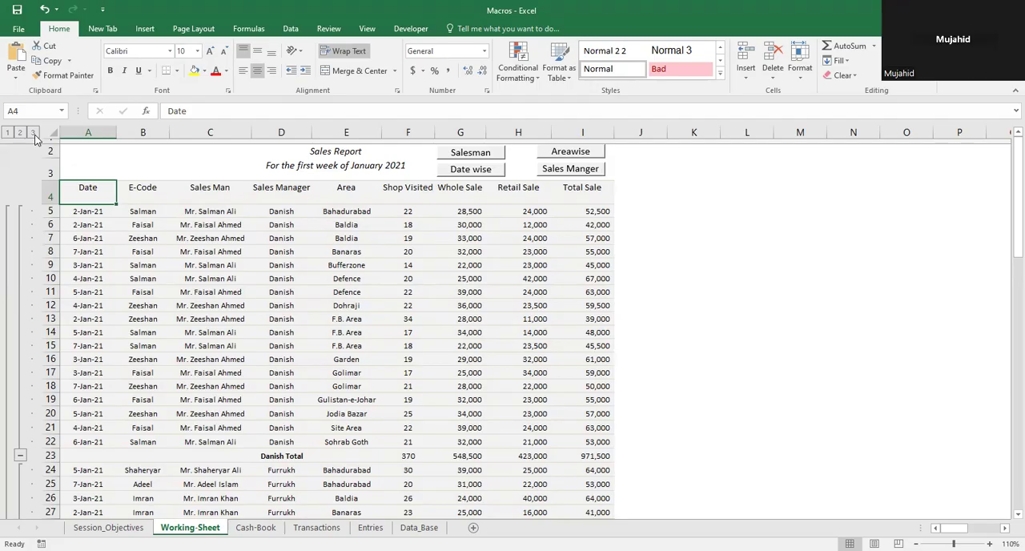
{"action": "left_click", "coordinate": [465, 156]}
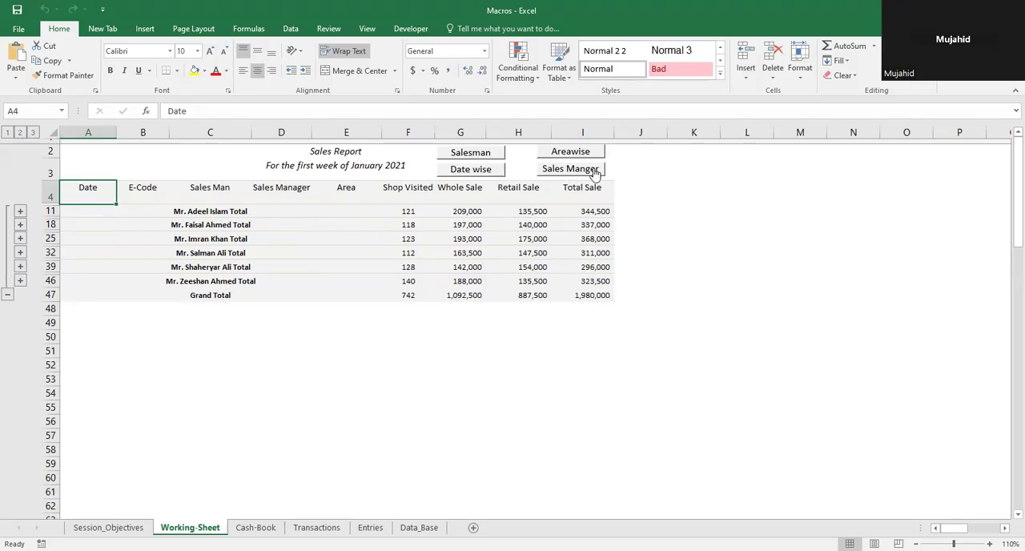
{"action": "left_click", "coordinate": [633, 184]}
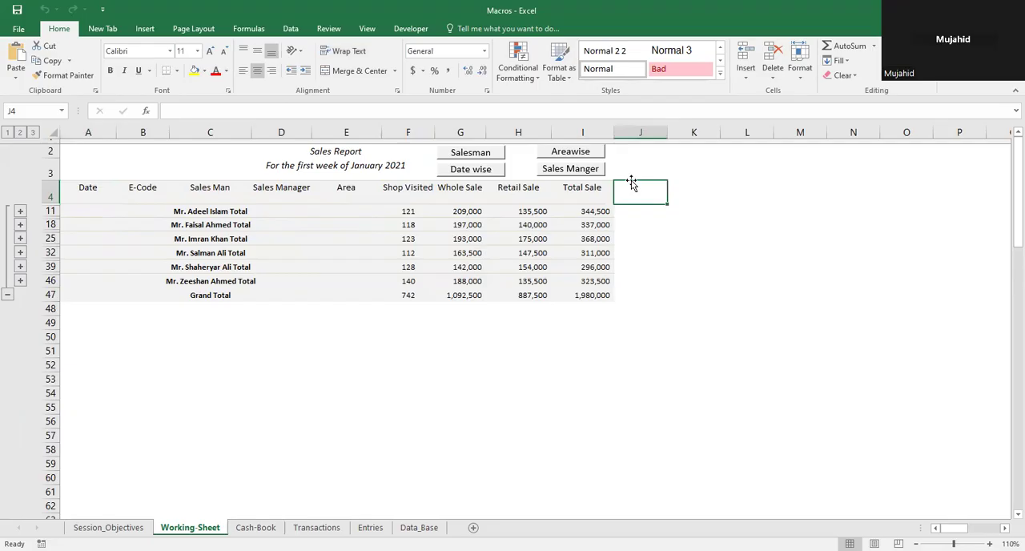
{"action": "left_click", "coordinate": [849, 79]}
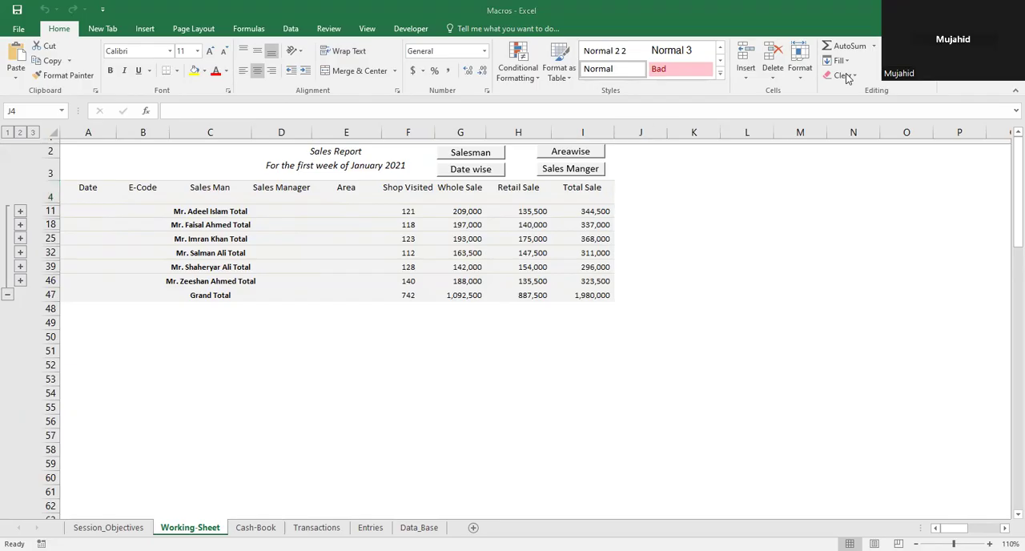
{"action": "left_click", "coordinate": [680, 236]}
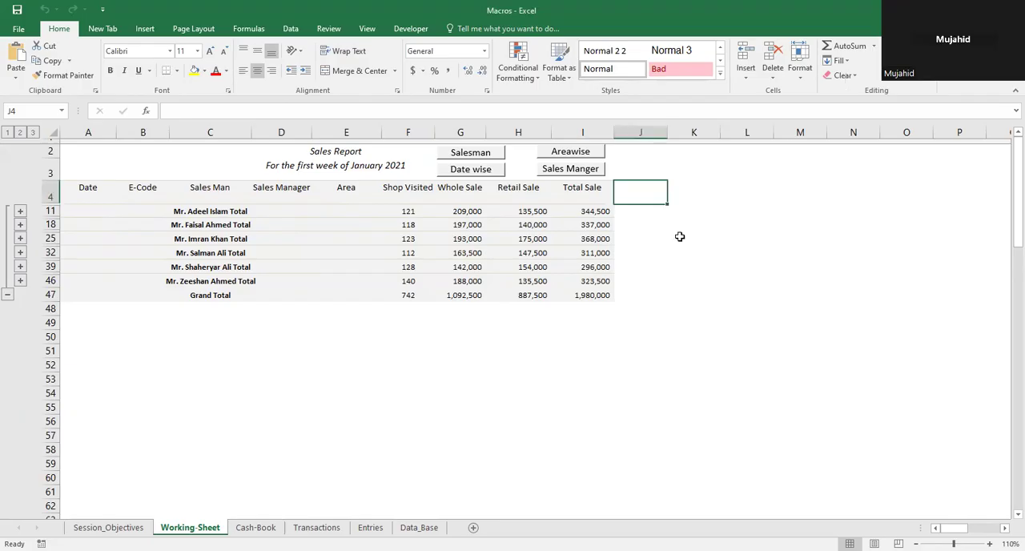
{"action": "key", "text": "Left"}
{"action": "key", "text": "Left"}
{"action": "key", "text": "Left"}
{"action": "key", "text": "Left"}
{"action": "key", "text": "Left"}
{"action": "key", "text": "Left"}
{"action": "key", "text": "Left"}
{"action": "key", "text": "Left"}
{"action": "key", "text": "Left"}
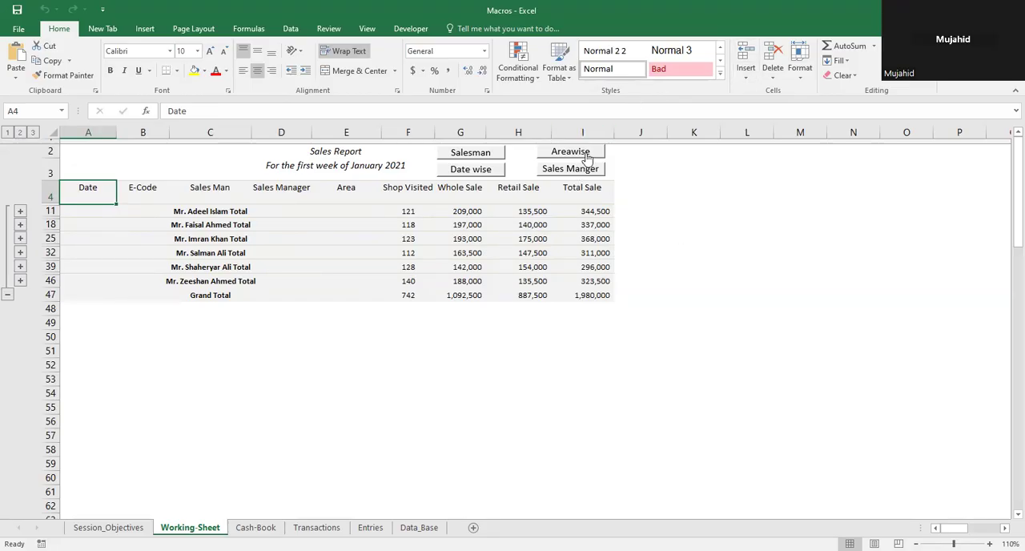
Step: Run the Areawise report macro to summarise the sales by area
{"action": "left_click", "coordinate": [584, 152]}
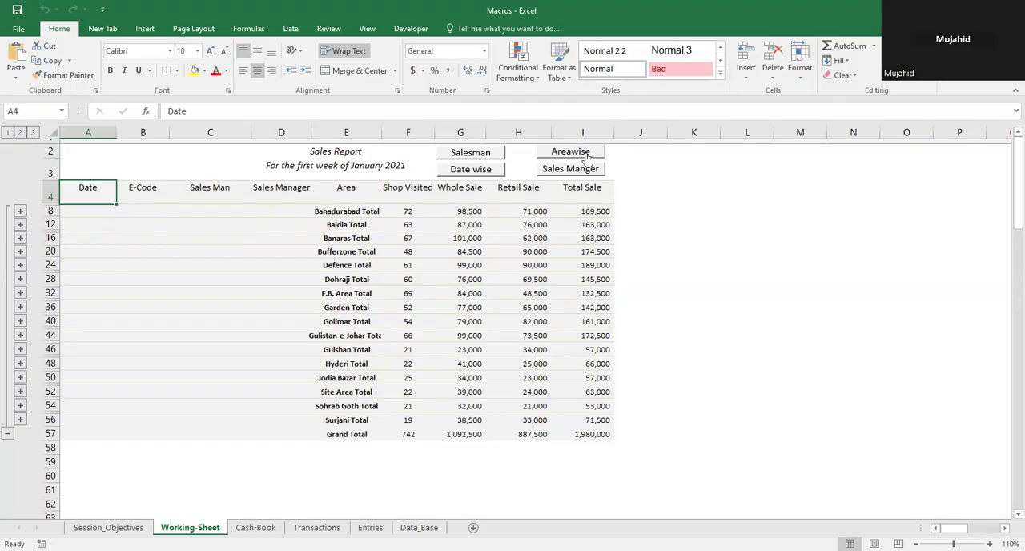
{"action": "key", "text": "ctrl+shift+Right"}
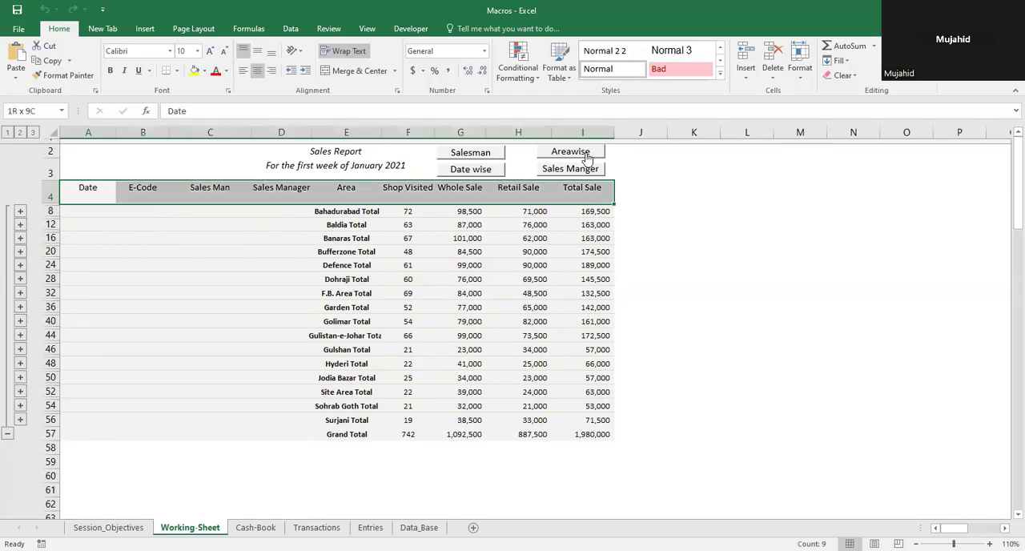
{"action": "key", "text": "ctrl+shift+Down"}
{"action": "key", "text": "Up"}
{"action": "key", "text": "Up"}
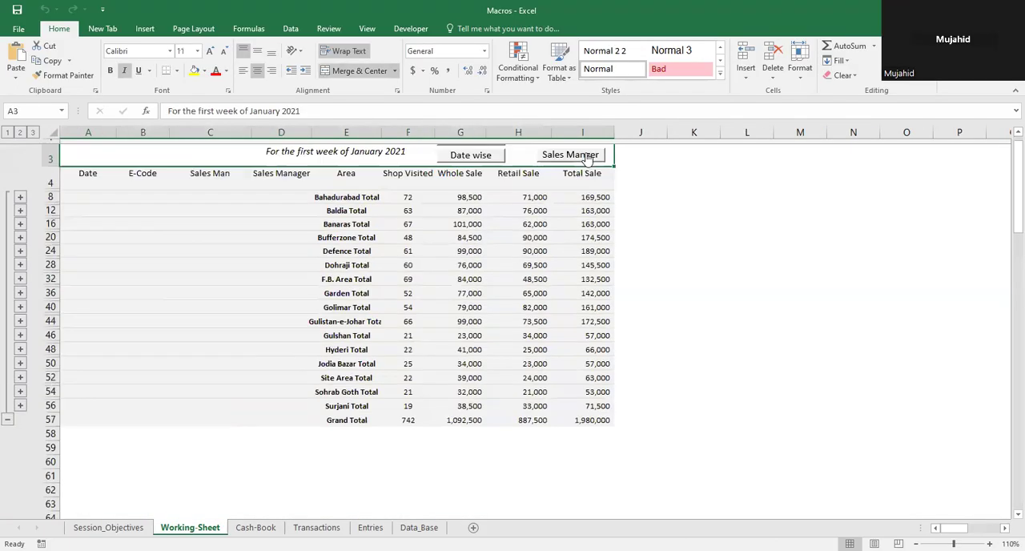
Step: Remove all subtotals from the area report table, covering the Date header row through the Grand Total row
{"action": "key", "text": "Down"}
{"action": "key", "text": "Down"}
{"action": "key", "text": "shift+Right"}
{"action": "key", "text": "shift+Right"}
{"action": "key", "text": "shift+Right"}
{"action": "key", "text": "shift+Right"}
{"action": "key", "text": "shift+Right"}
{"action": "key", "text": "shift+Right"}
{"action": "key", "text": "shift+Right"}
{"action": "key", "text": "shift+Right"}
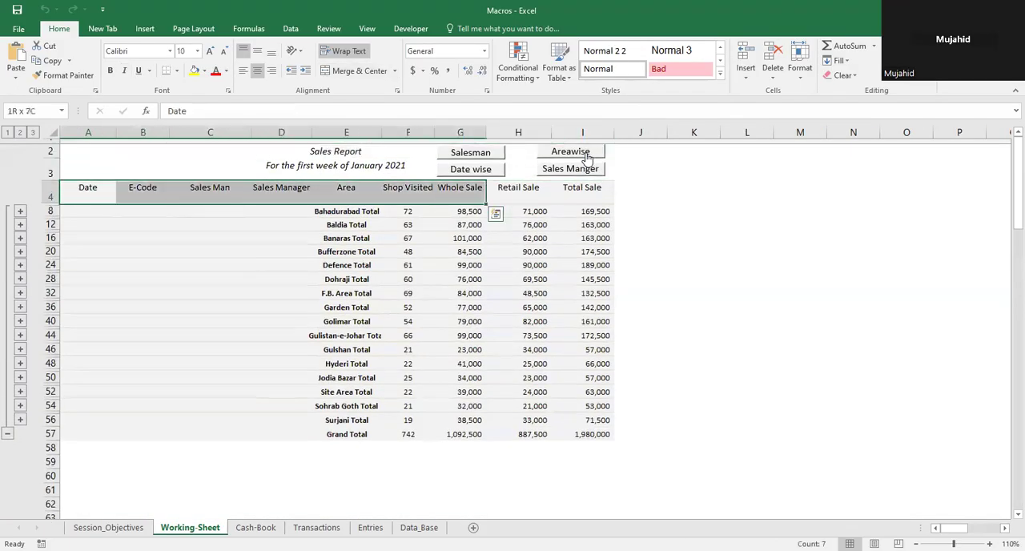
{"action": "key", "text": "shift+Down"}
{"action": "key", "text": "shift+Down"}
{"action": "key", "text": "shift+Down"}
{"action": "key", "text": "shift+Down"}
{"action": "key", "text": "shift+Down"}
{"action": "key", "text": "shift+Down"}
{"action": "key", "text": "shift+Down"}
{"action": "key", "text": "shift+Down"}
{"action": "key", "text": "shift+Down"}
{"action": "key", "text": "shift+Down"}
{"action": "key", "text": "shift+Down"}
{"action": "key", "text": "shift+Down"}
{"action": "key", "text": "shift+Down"}
{"action": "key", "text": "shift+Down"}
{"action": "key", "text": "shift+Down"}
{"action": "key", "text": "shift+Down"}
{"action": "key", "text": "shift+Down"}
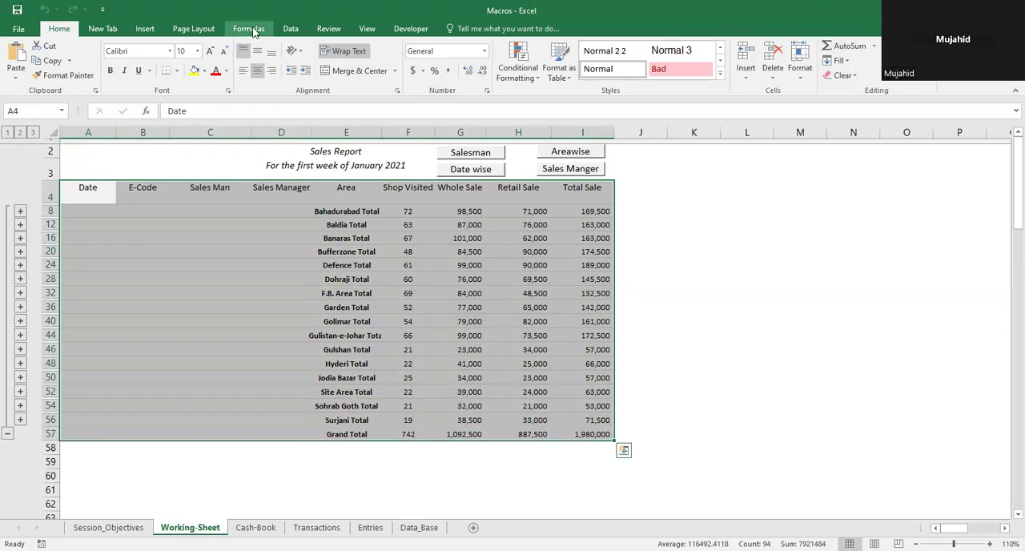
{"action": "left_click", "coordinate": [290, 29]}
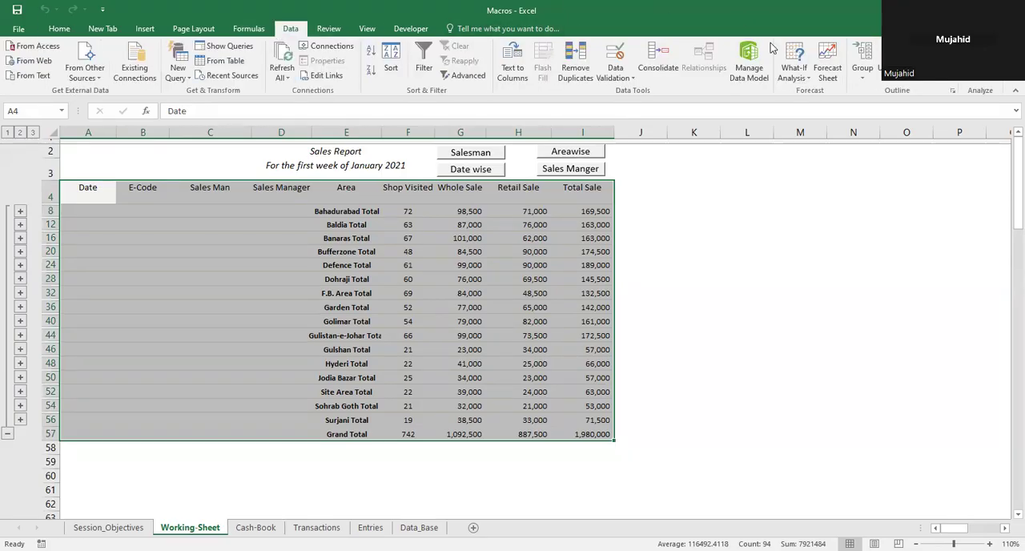
{"action": "left_click", "coordinate": [926, 61]}
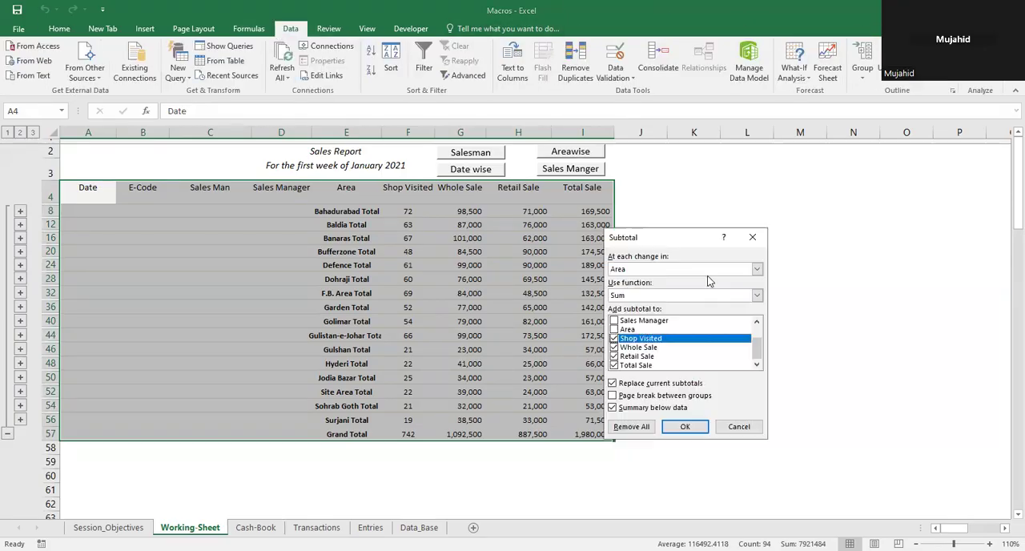
{"action": "left_click", "coordinate": [631, 427]}
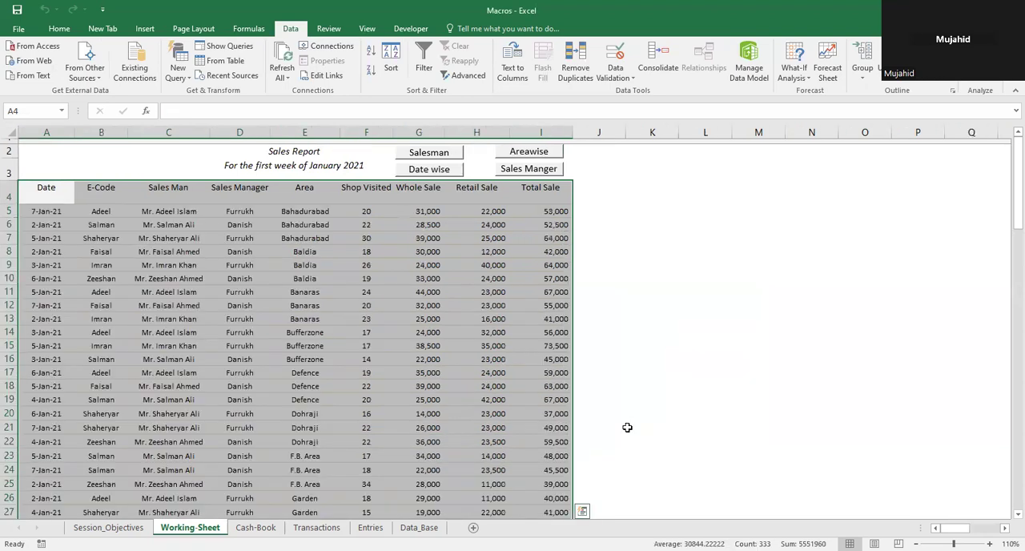
Step: Sort the whole sales table, headers included, by Sales Man on values from A to Z
{"action": "key", "text": "Home"}
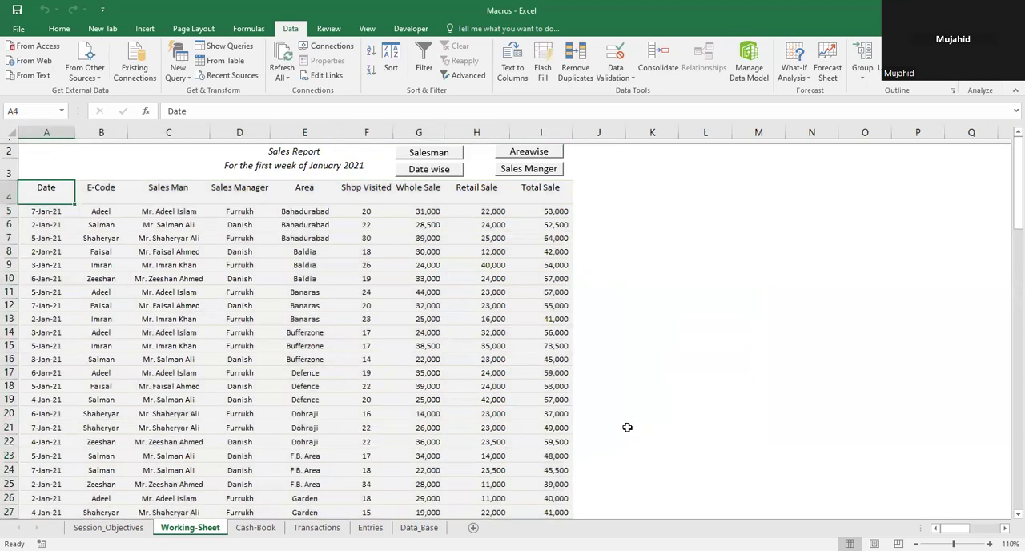
{"action": "key", "text": "ctrl+Down"}
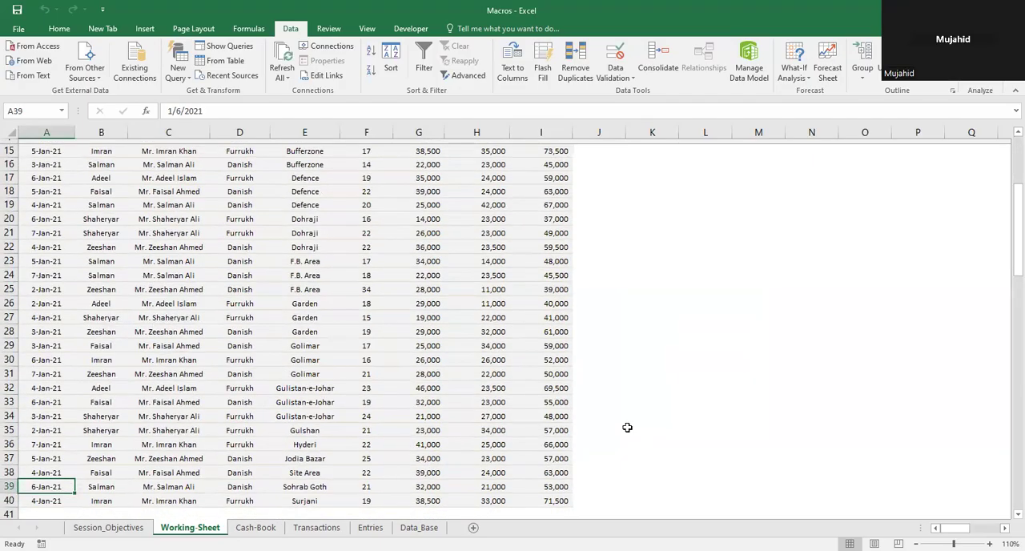
{"action": "key", "text": "ctrl+Home"}
{"action": "key", "text": "Down"}
{"action": "key", "text": "Down"}
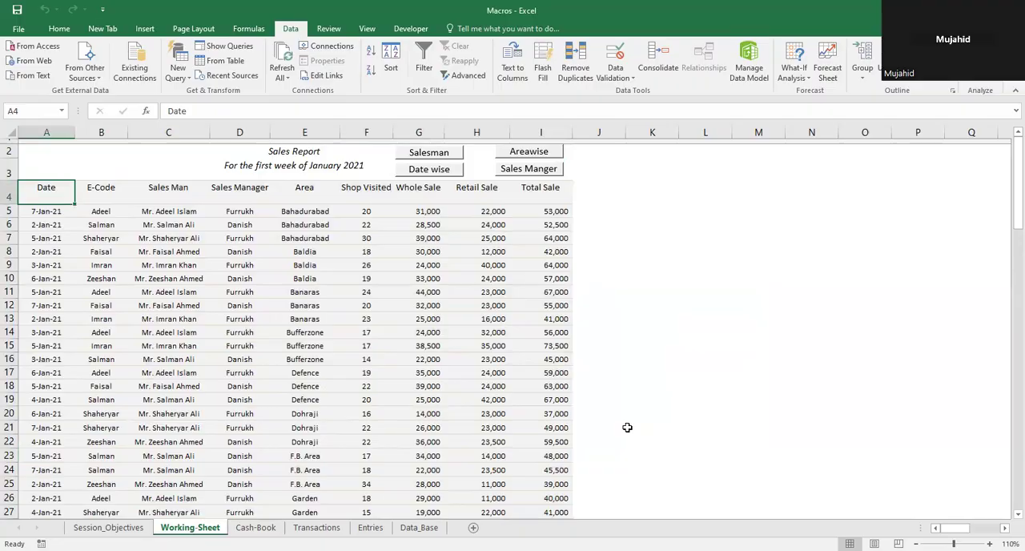
{"action": "key", "text": "ctrl+shift+Right"}
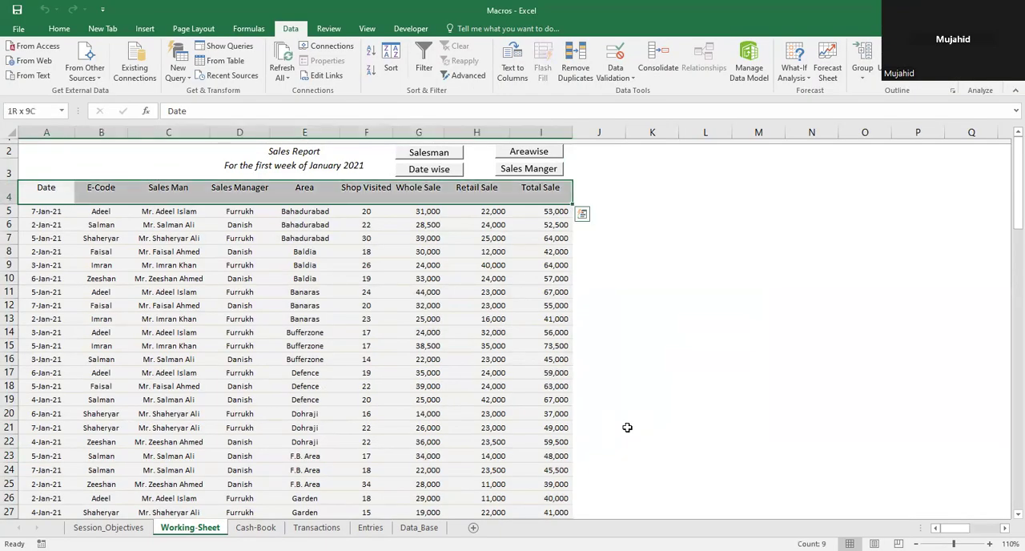
{"action": "key", "text": "ctrl+shift+Down"}
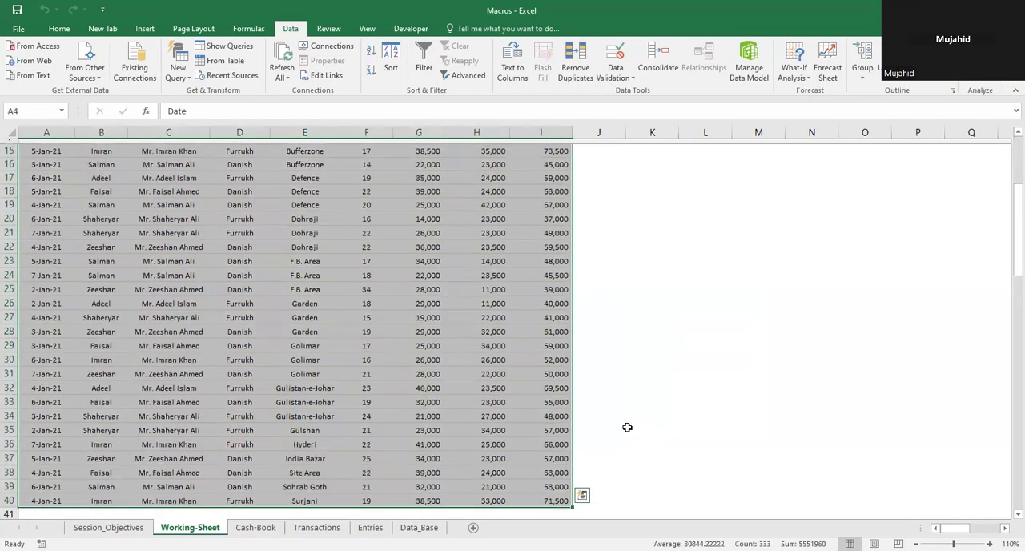
{"action": "left_click", "coordinate": [390, 69]}
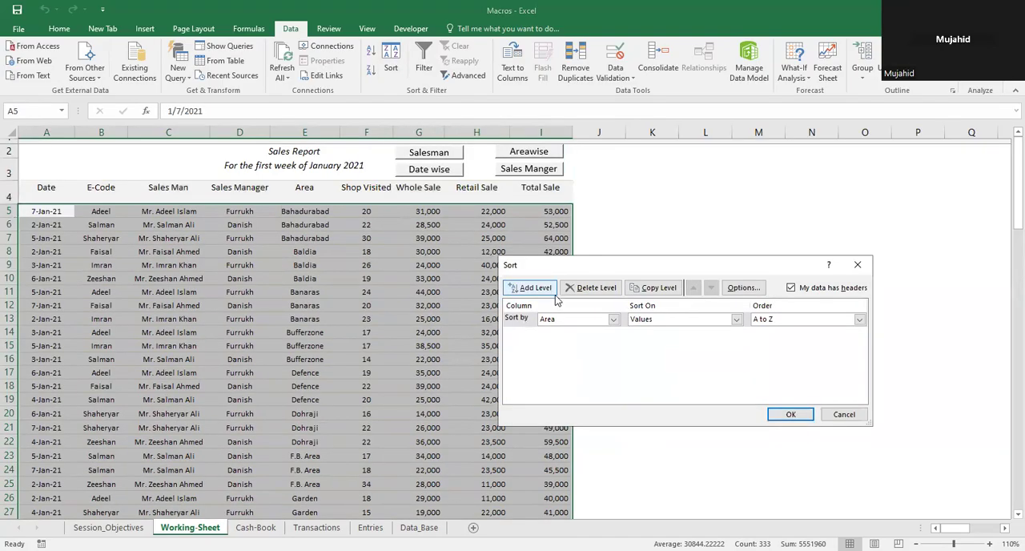
{"action": "left_click", "coordinate": [613, 319]}
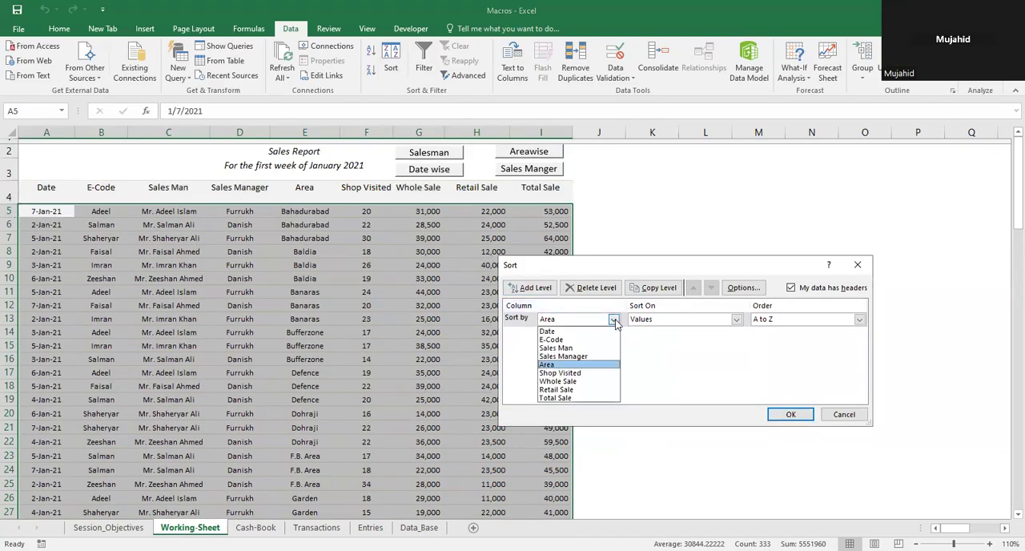
{"action": "left_click", "coordinate": [573, 349]}
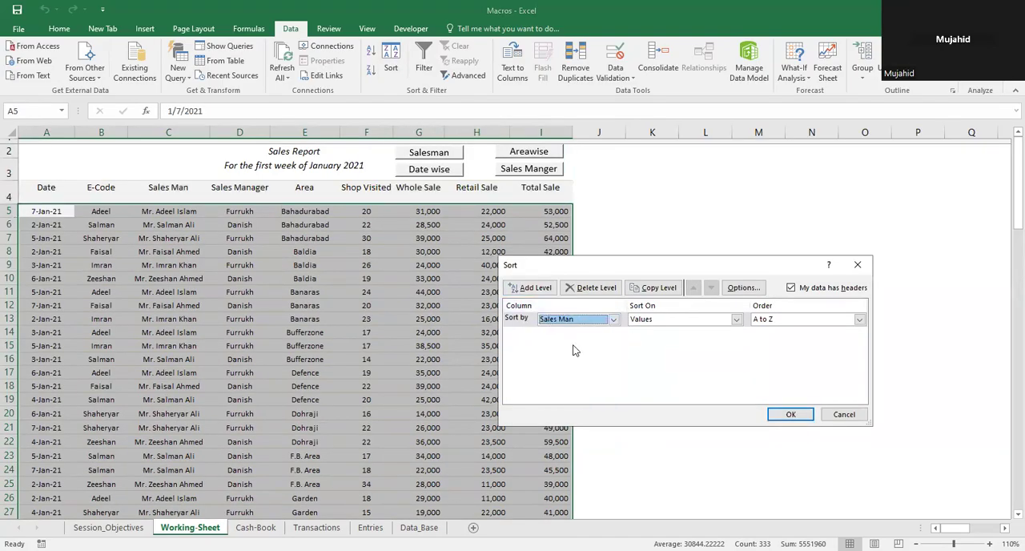
{"action": "left_click", "coordinate": [788, 414]}
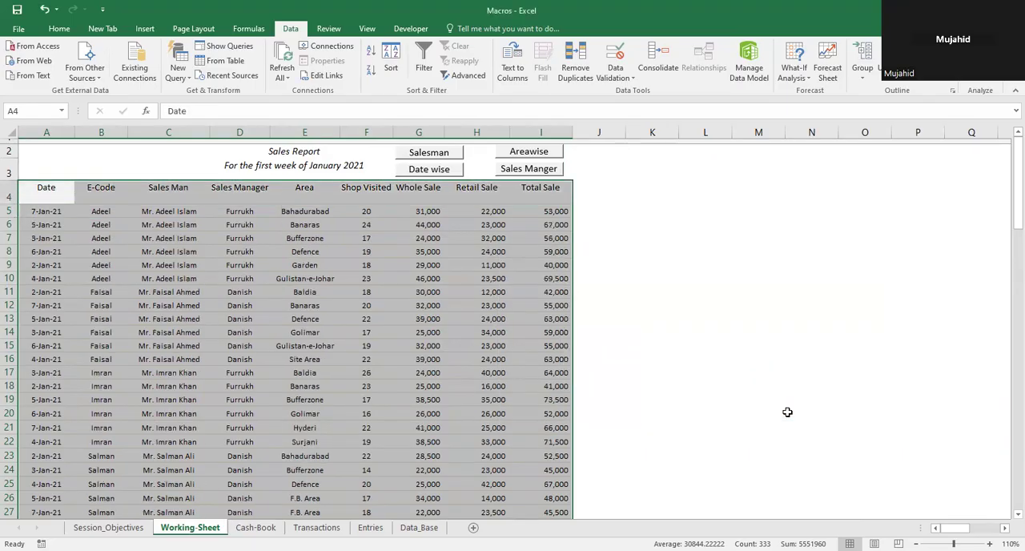
Step: Add Sum subtotals at each change in Sales Man for Shop Visited, Whole Sale, Retail Sale and Total Sale, with summaries below the data
{"action": "key", "text": "Left"}
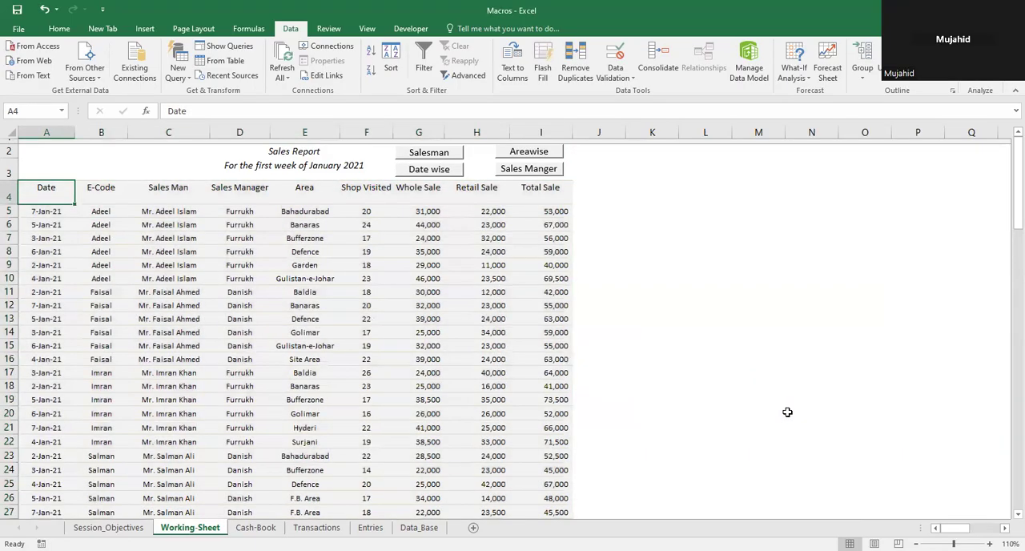
{"action": "key", "text": "ctrl+shift+Right"}
{"action": "key", "text": "ctrl+shift+Down"}
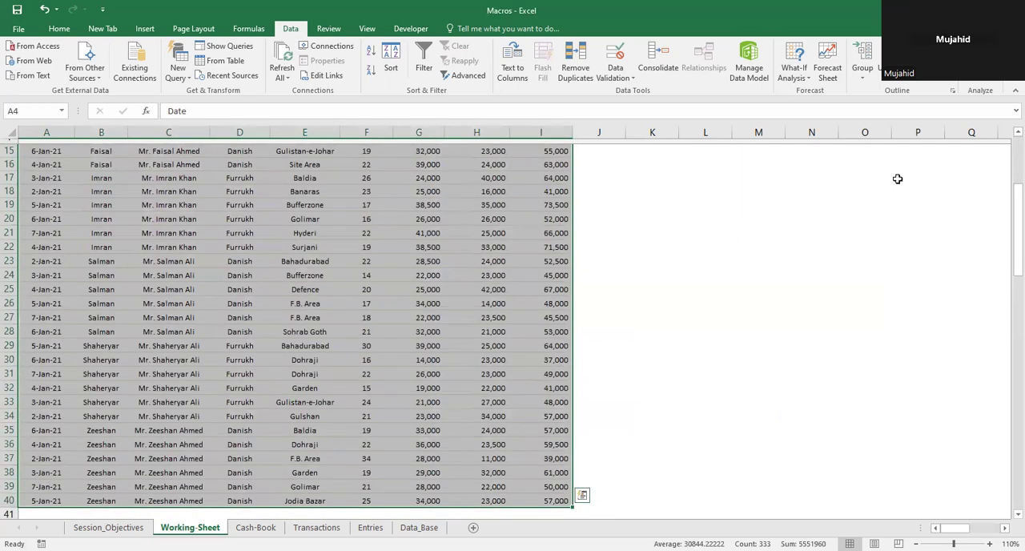
{"action": "left_click", "coordinate": [926, 70]}
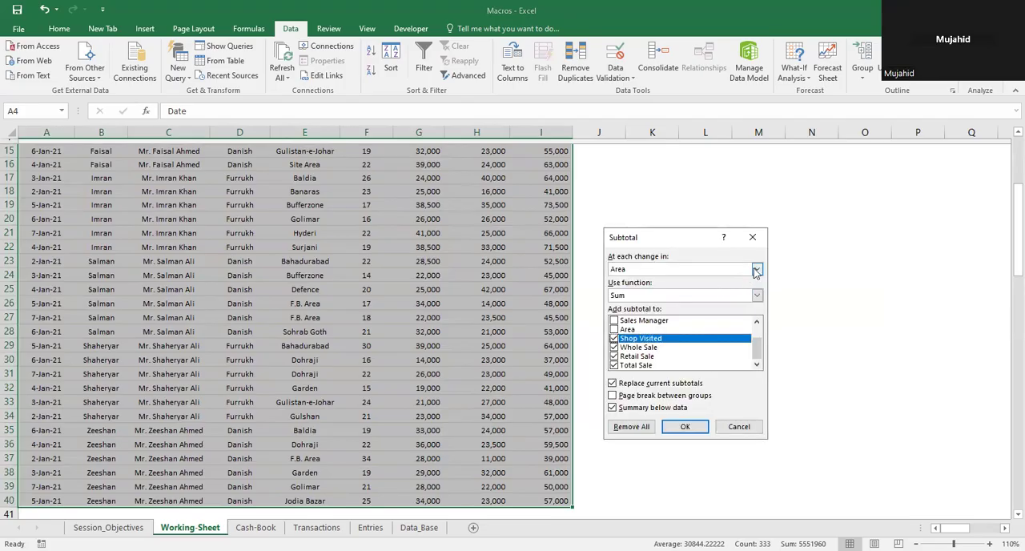
{"action": "left_click", "coordinate": [756, 271]}
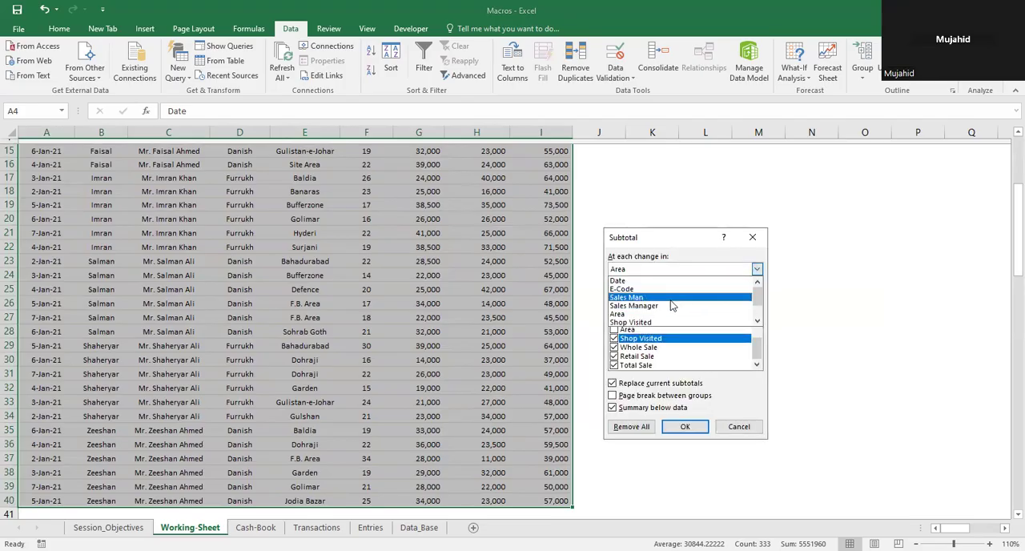
{"action": "left_click", "coordinate": [671, 298]}
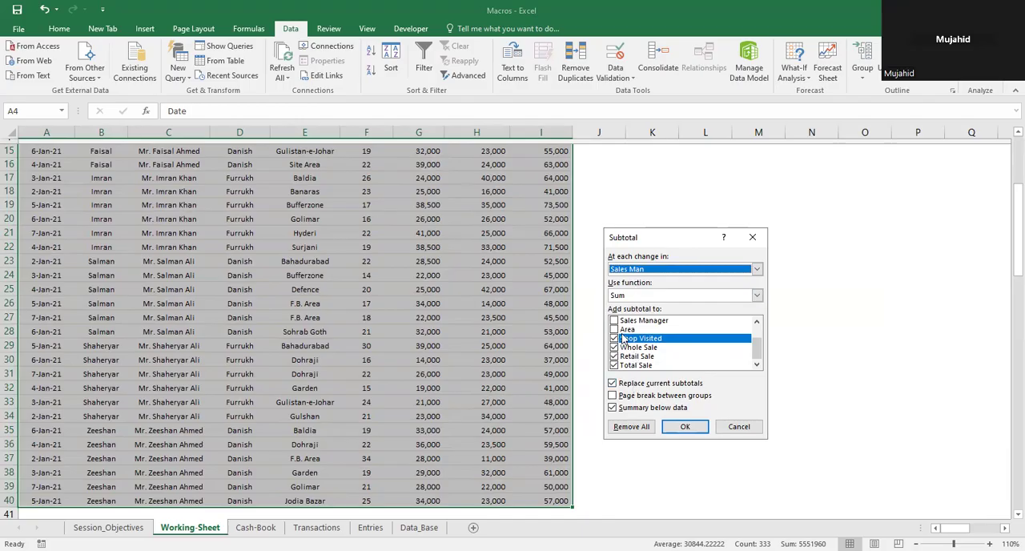
{"action": "left_click", "coordinate": [681, 426]}
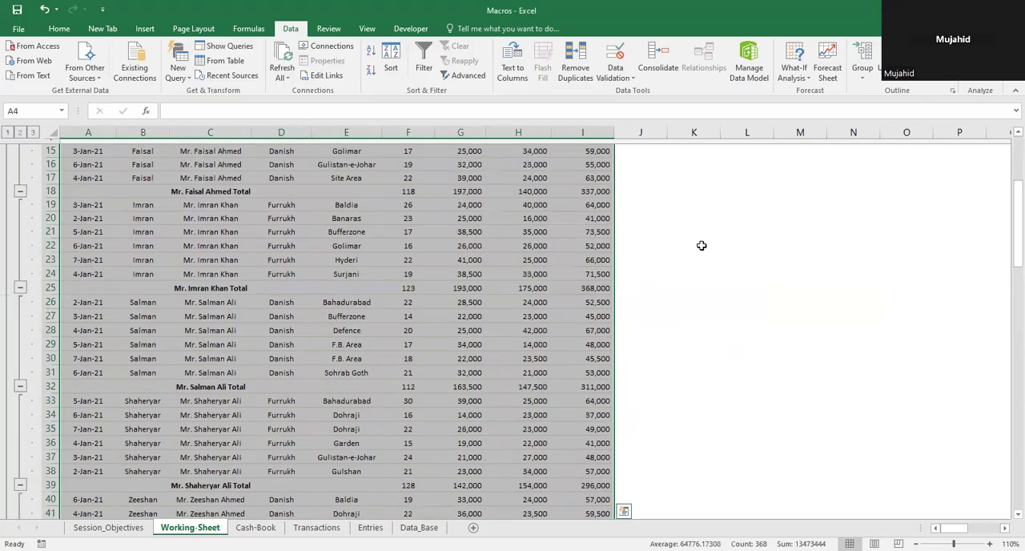
Step: Collapse the subtotalled sales table so that only the salesman totals and the Grand Total show
{"action": "scroll", "coordinate": [1005, 145], "scroll_direction": "up", "scroll_amount": 5}
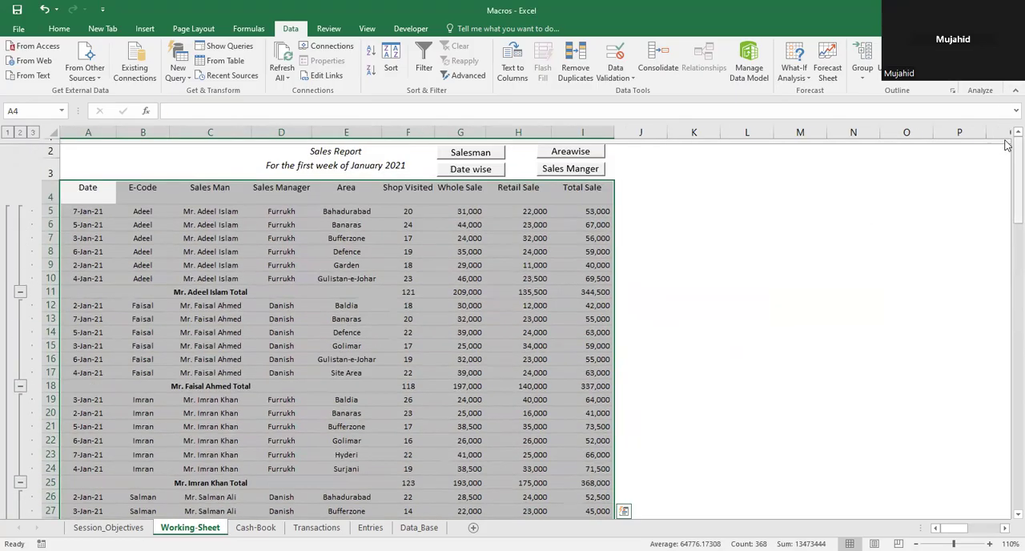
{"action": "left_click", "coordinate": [20, 132]}
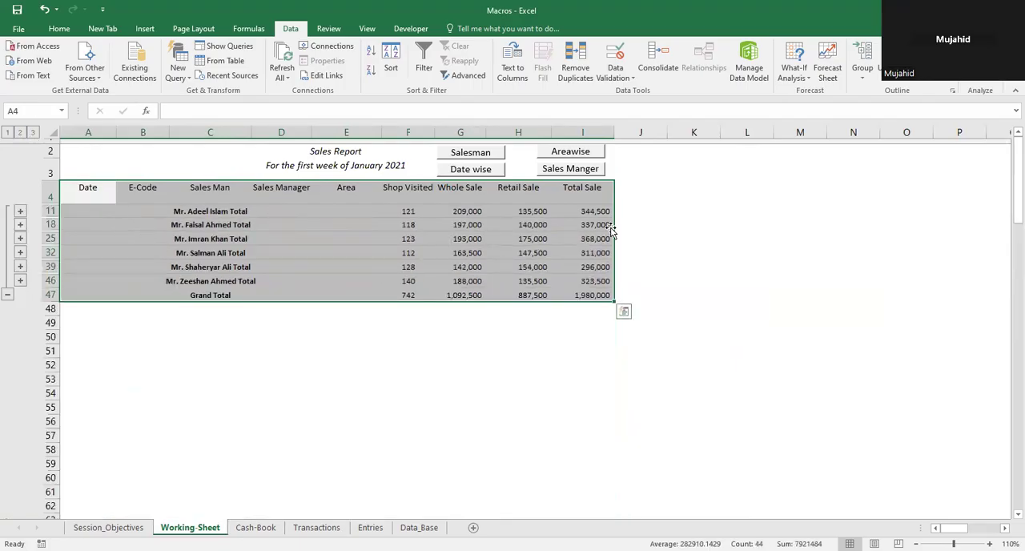
{"action": "left_click", "coordinate": [651, 171]}
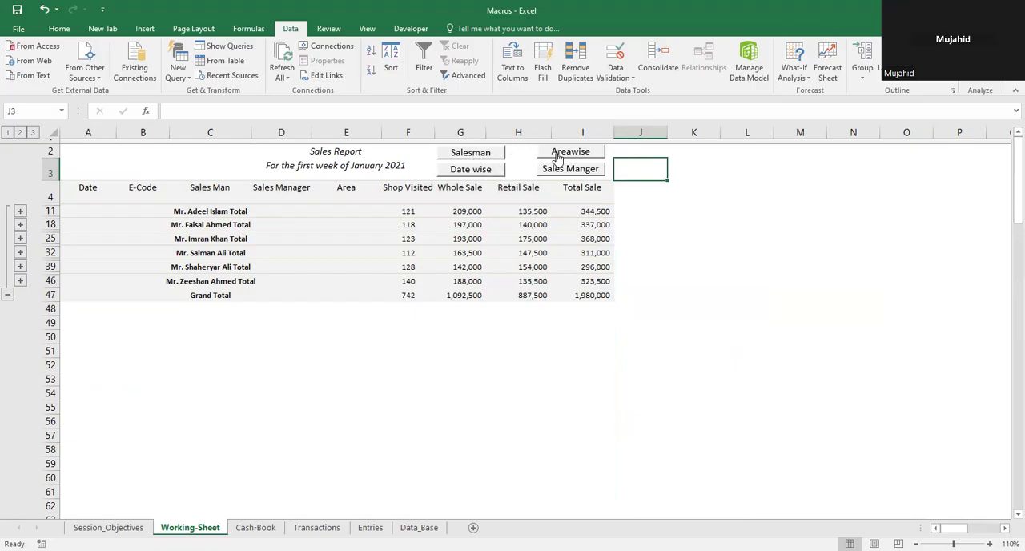
Step: Run the Sales Manger report macro and then the Salesman report macro to regenerate the summaries
{"action": "left_click", "coordinate": [551, 175]}
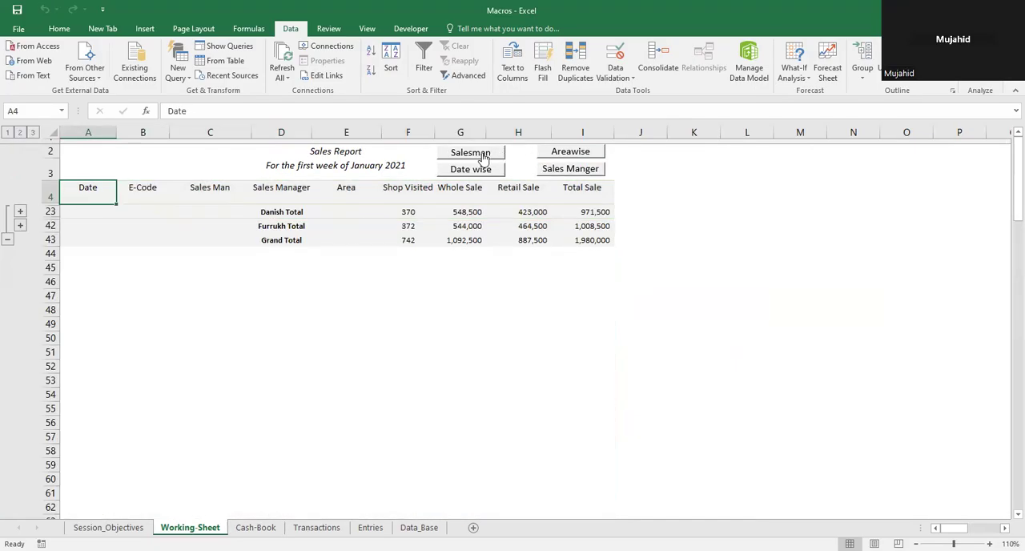
{"action": "left_click", "coordinate": [484, 157]}
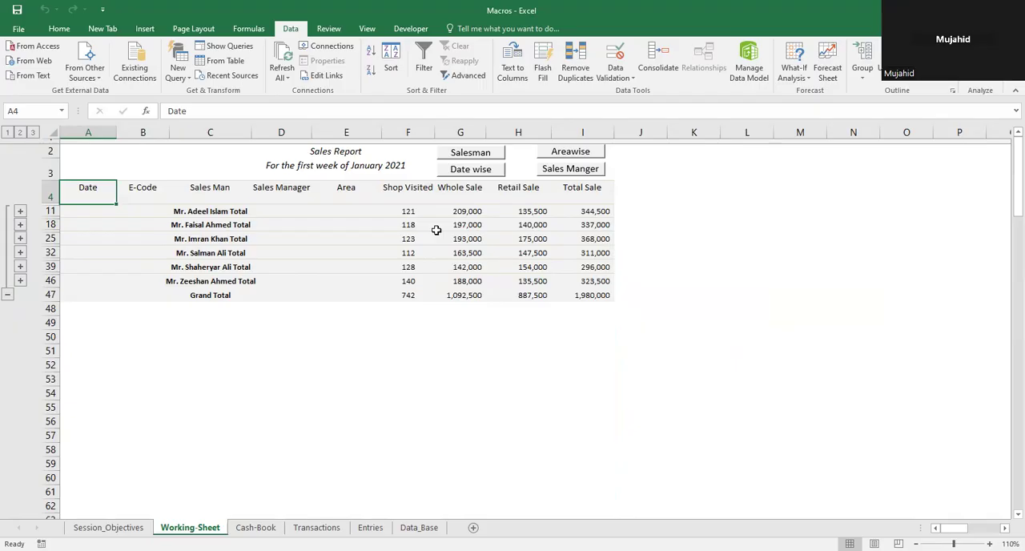
{"action": "left_click", "coordinate": [654, 196]}
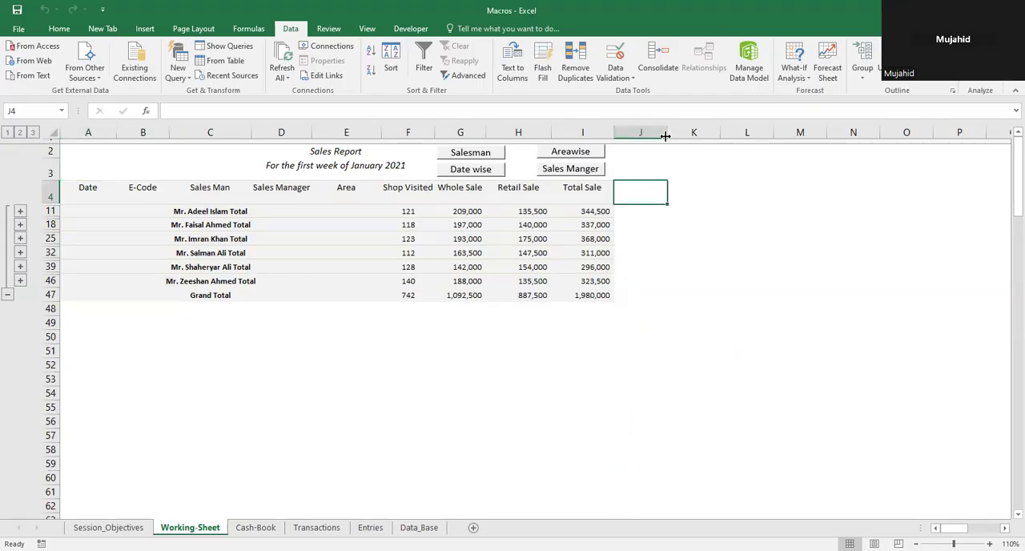
Step: Select the whole salesman report table from the Date header row through the Grand Total row
{"action": "left_click", "coordinate": [88, 193]}
{"action": "key", "text": "ctrl+shift+Right"}
{"action": "key", "text": "ctrl+shift+Down"}
{"action": "key", "text": "ctrl+Home"}
{"action": "key", "text": "Down"}
{"action": "key", "text": "Down"}
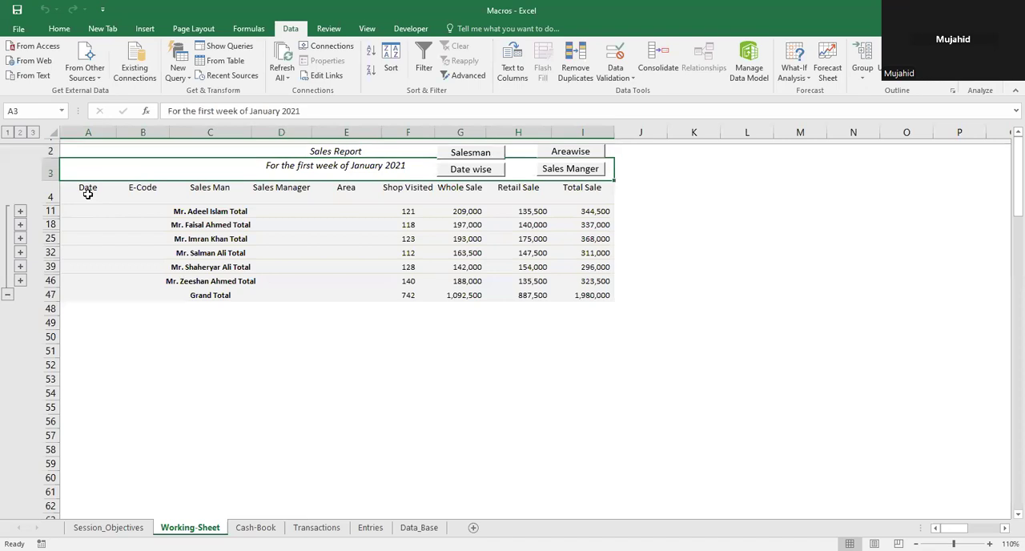
{"action": "key", "text": "shift+Right"}
{"action": "key", "text": "shift+Right"}
{"action": "key", "text": "shift+Right"}
{"action": "key", "text": "shift+Right"}
{"action": "key", "text": "shift+Right"}
{"action": "key", "text": "shift+Right"}
{"action": "key", "text": "shift+Right"}
{"action": "key", "text": "shift+Right"}
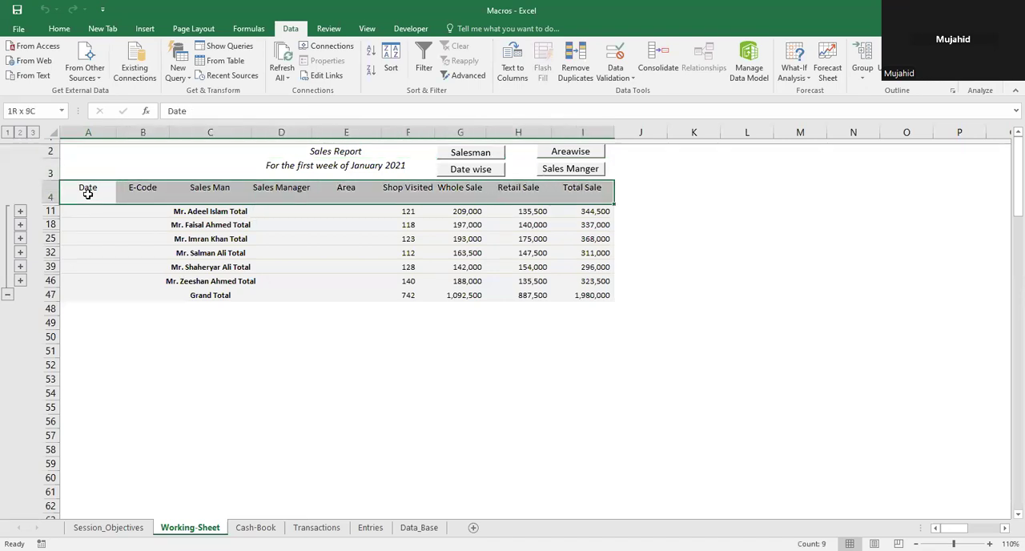
{"action": "key", "text": "shift+Down"}
{"action": "key", "text": "shift+Down"}
{"action": "key", "text": "shift+Down"}
{"action": "key", "text": "shift+Down"}
{"action": "key", "text": "shift+Down"}
{"action": "key", "text": "shift+Down"}
{"action": "key", "text": "shift+Down"}
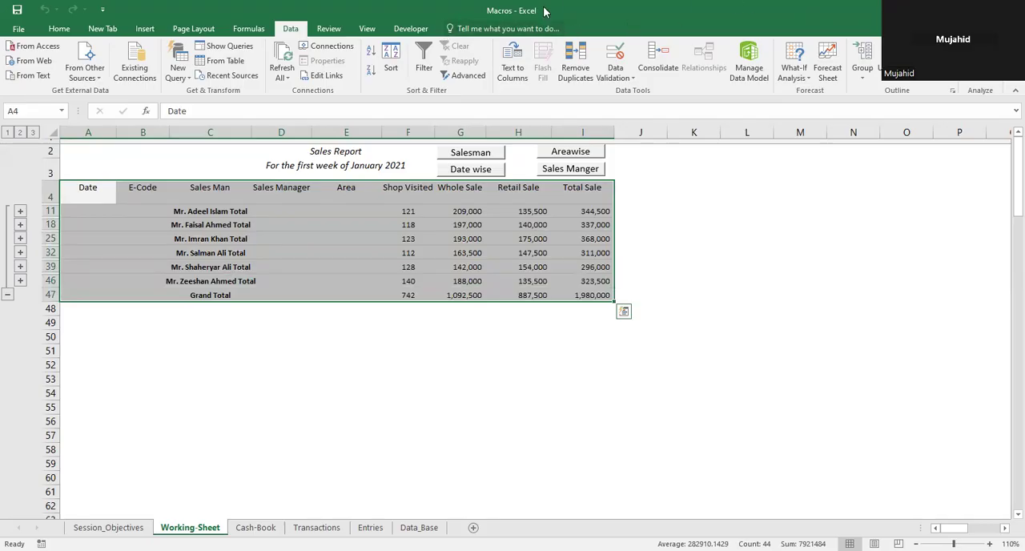
Step: Start recording a macro named aa stored in This Workbook, entering the VBAProject password
{"action": "left_click", "coordinate": [412, 32]}
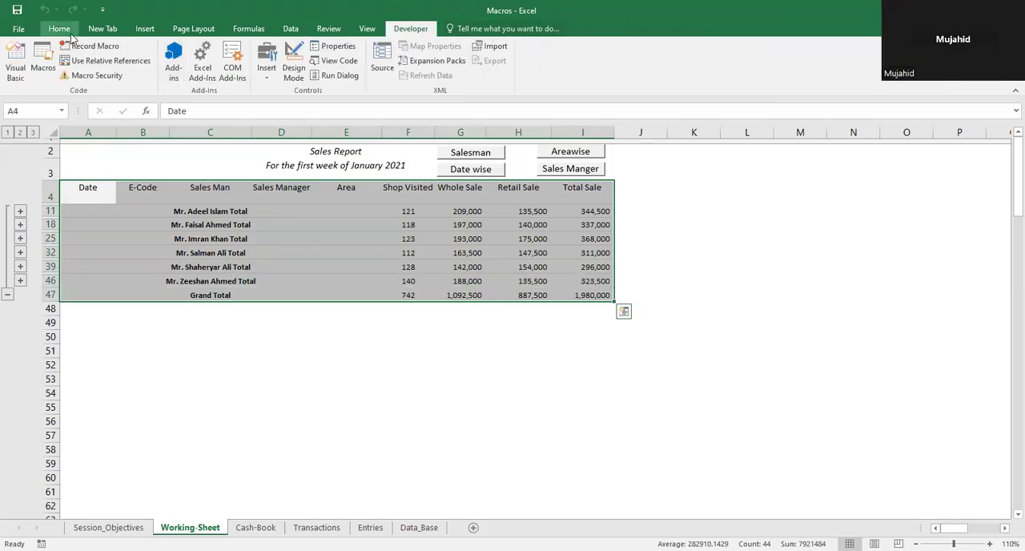
{"action": "left_click", "coordinate": [85, 46]}
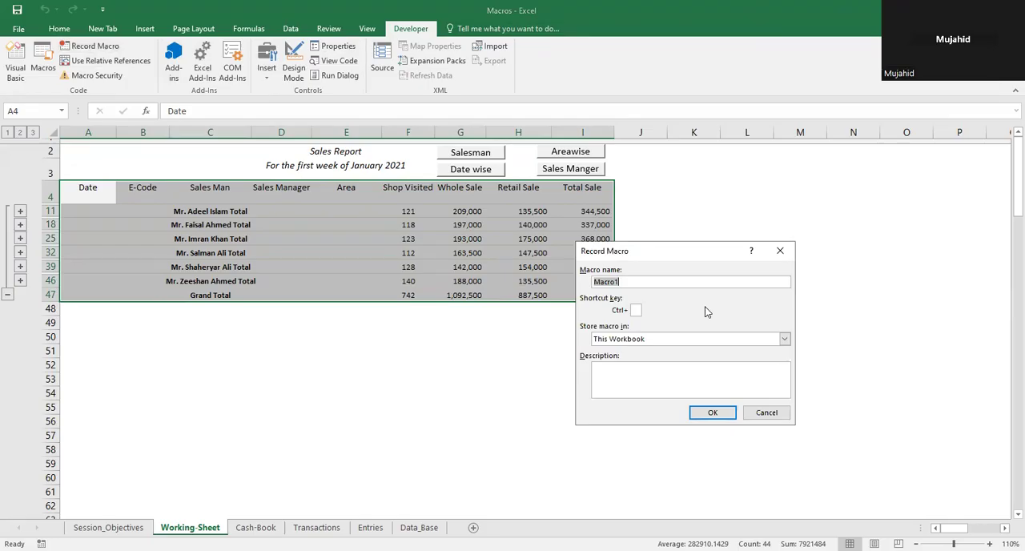
{"action": "type", "text": "aa"}
{"action": "left_click", "coordinate": [720, 412]}
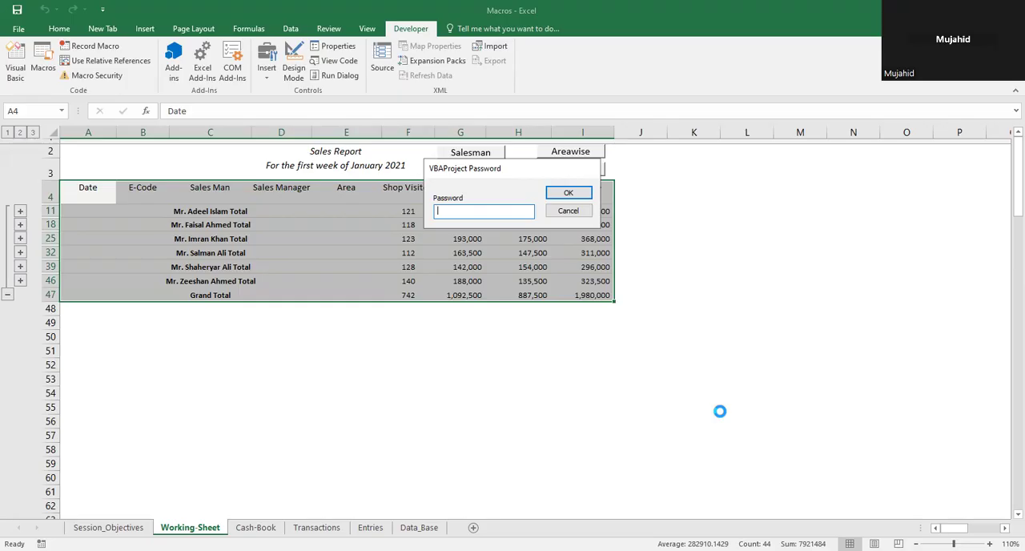
{"action": "type", "text": "1"}
{"action": "key", "text": "Return"}
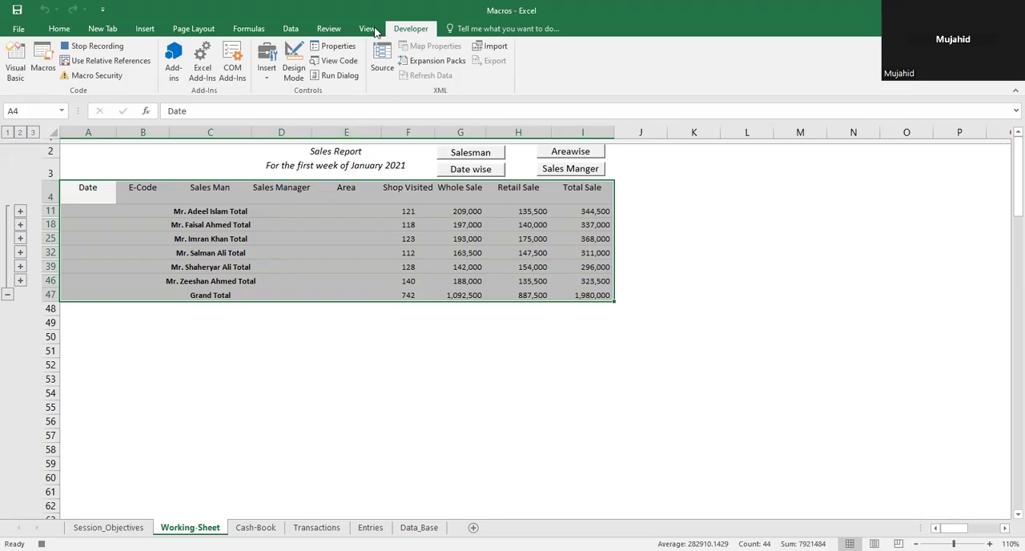
Step: Remove all subtotals from the selected salesman report table
{"action": "left_click", "coordinate": [292, 28]}
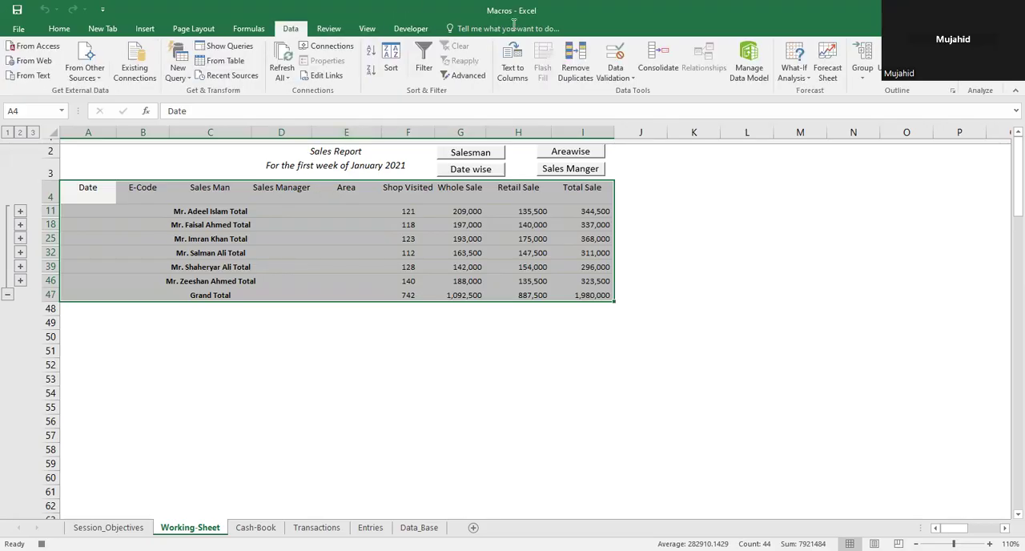
{"action": "left_click", "coordinate": [926, 64]}
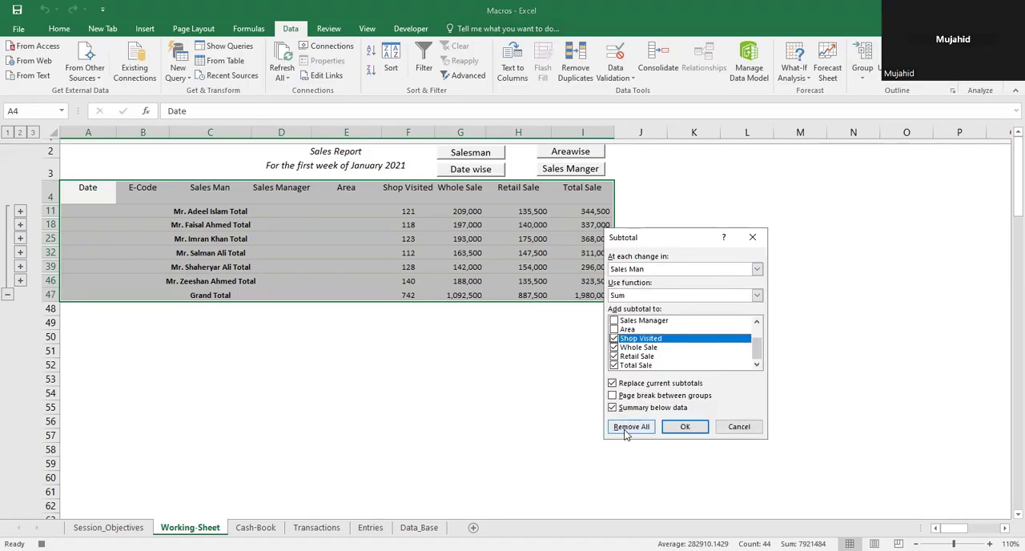
{"action": "left_click", "coordinate": [629, 427]}
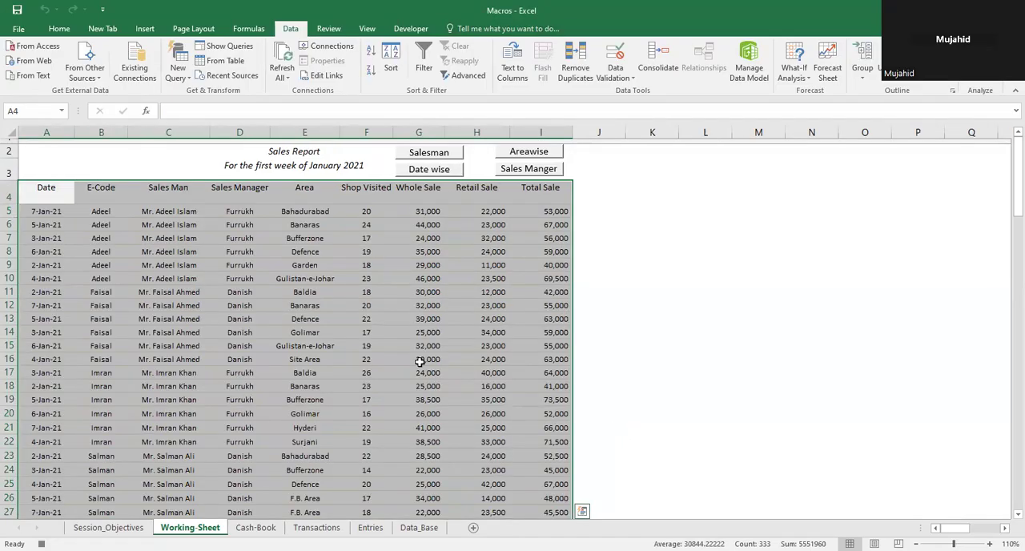
Step: Sort the whole sales table, headers included, by Date on values from Oldest to Newest
{"action": "left_click", "coordinate": [55, 201]}
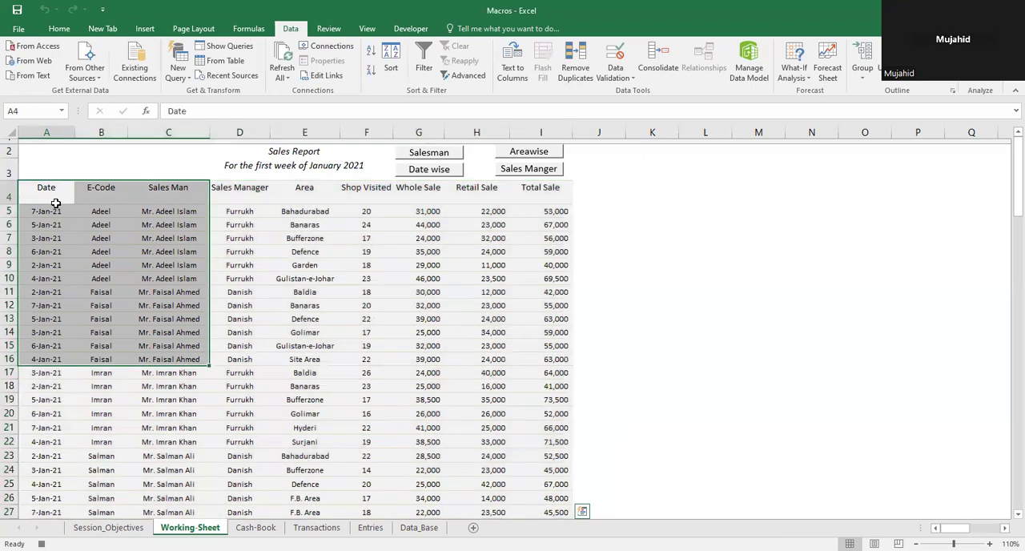
{"action": "key", "text": "ctrl+shift+Right"}
{"action": "key", "text": "ctrl+shift+Down"}
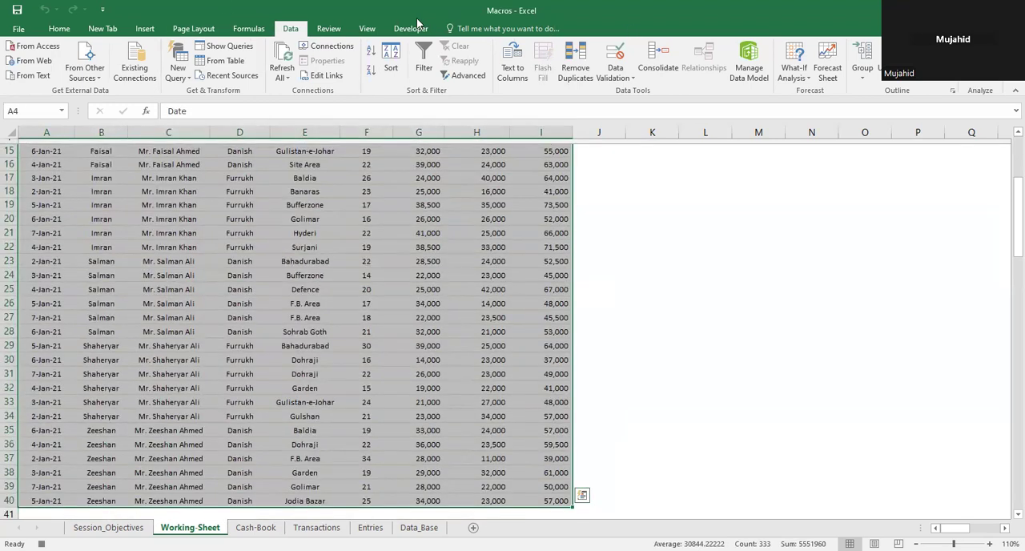
{"action": "left_click", "coordinate": [391, 66]}
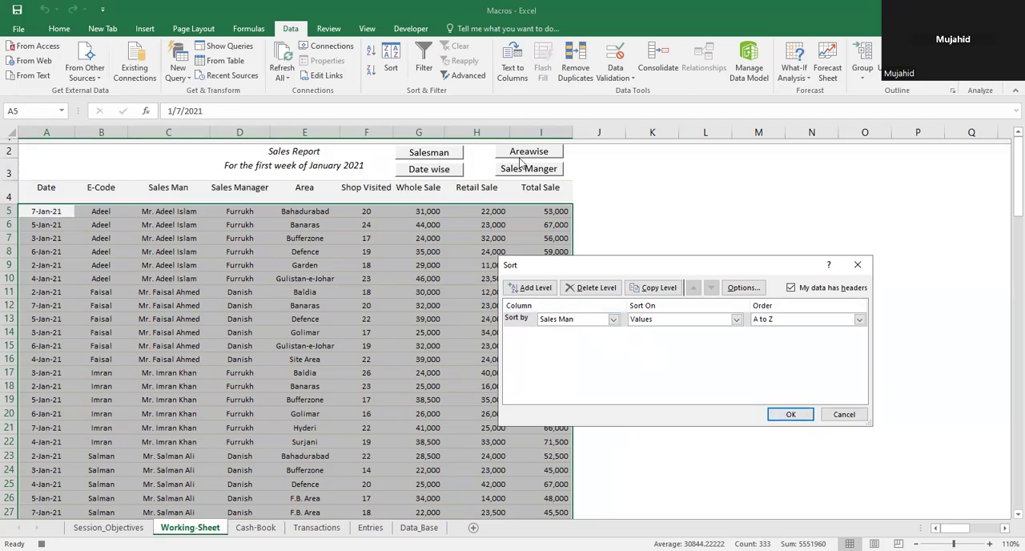
{"action": "left_click", "coordinate": [614, 320]}
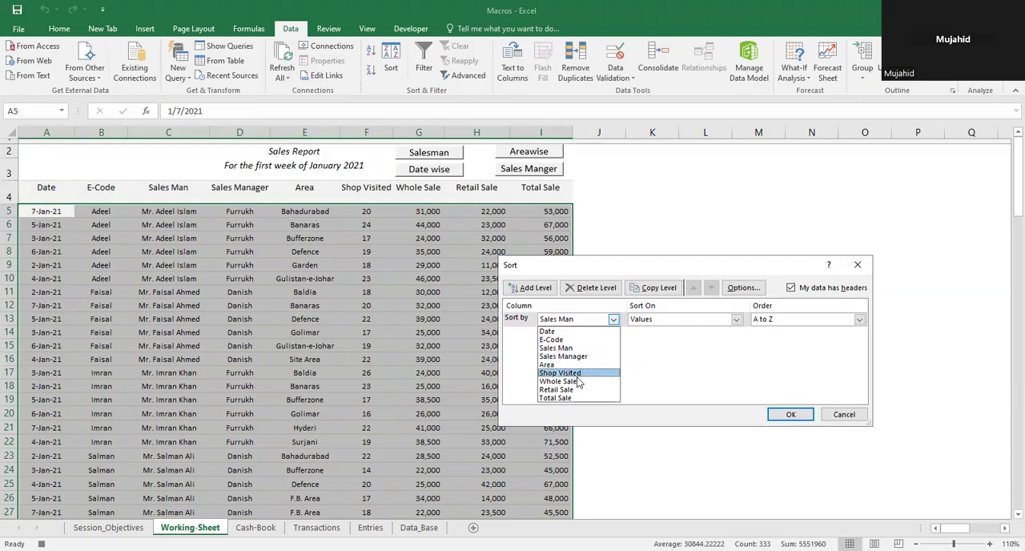
{"action": "left_click", "coordinate": [589, 331]}
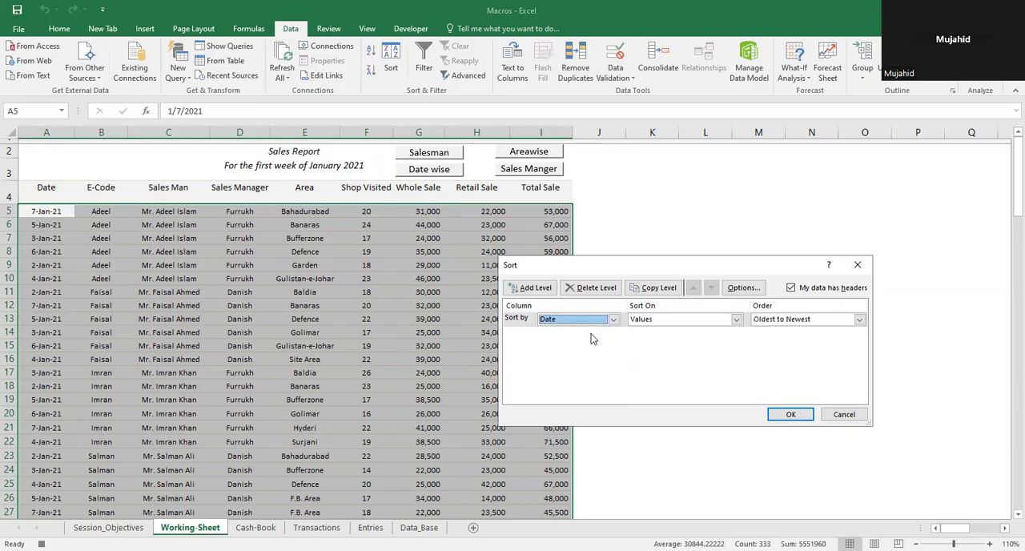
{"action": "left_click", "coordinate": [788, 415]}
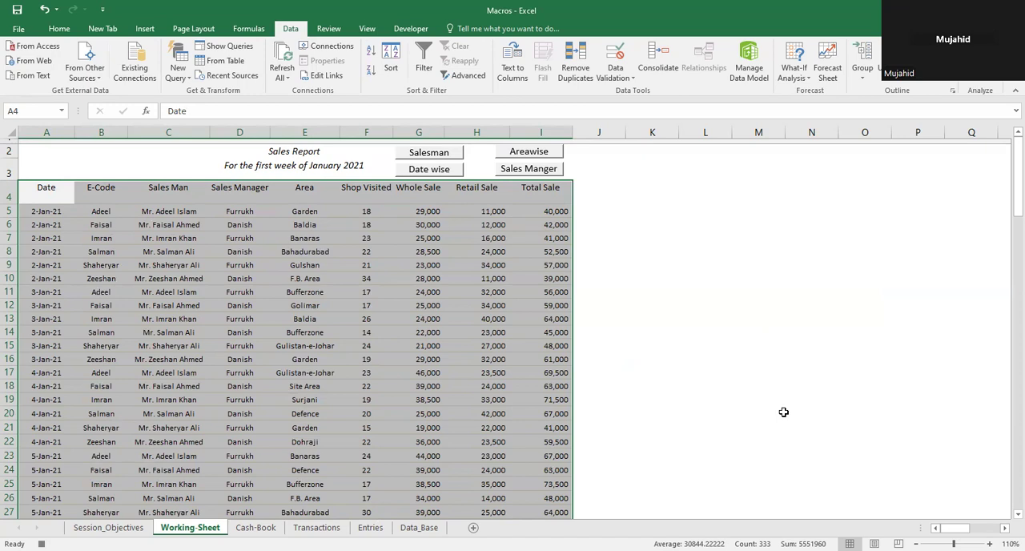
Step: Add Sum subtotals at each change in Date for Shop Visited, Whole Sale, Retail Sale and Total Sale, with summaries below the data
{"action": "left_click", "coordinate": [62, 191]}
{"action": "key", "text": "ctrl+shift+Right"}
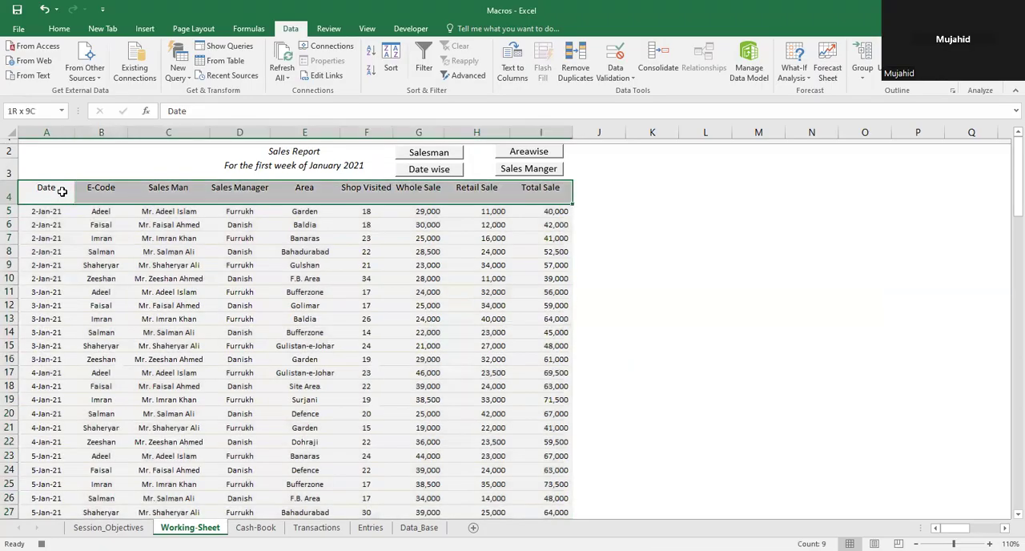
{"action": "key", "text": "ctrl+shift+Down"}
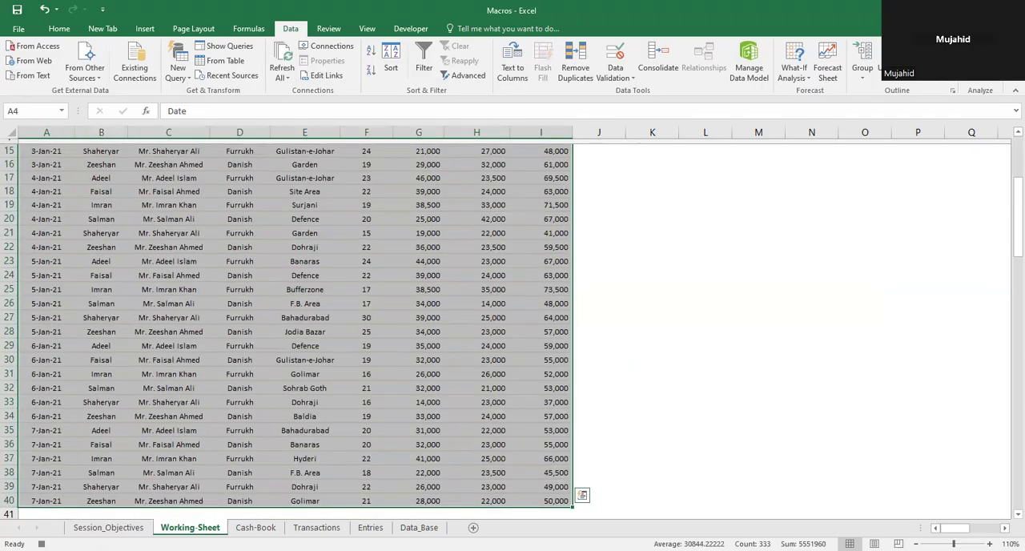
{"action": "left_click", "coordinate": [926, 64]}
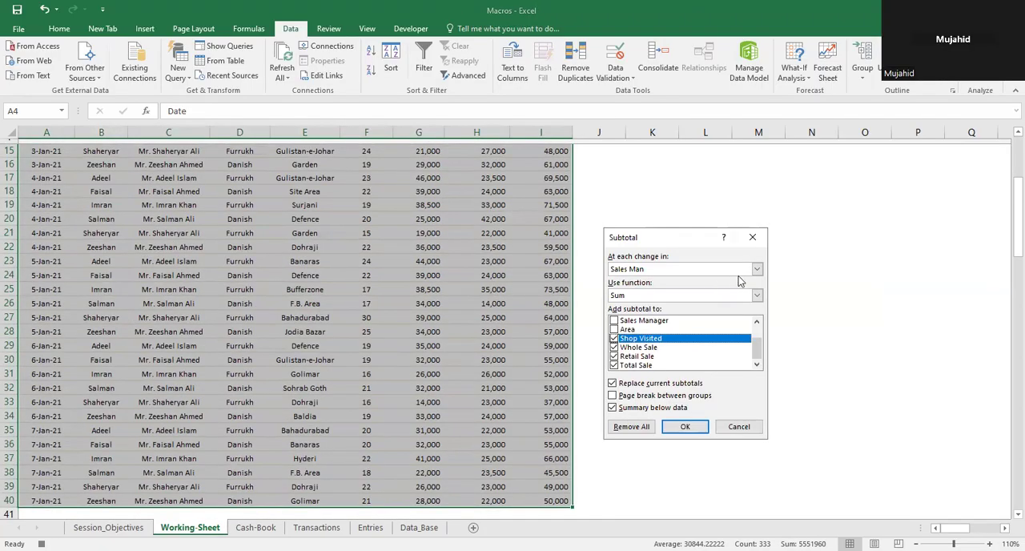
{"action": "left_click", "coordinate": [758, 270]}
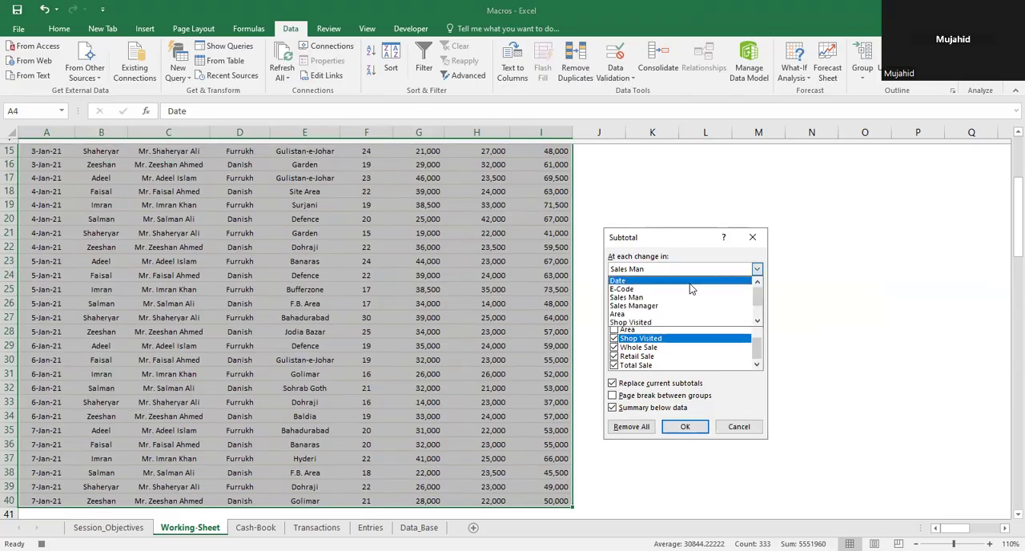
{"action": "left_click", "coordinate": [692, 282]}
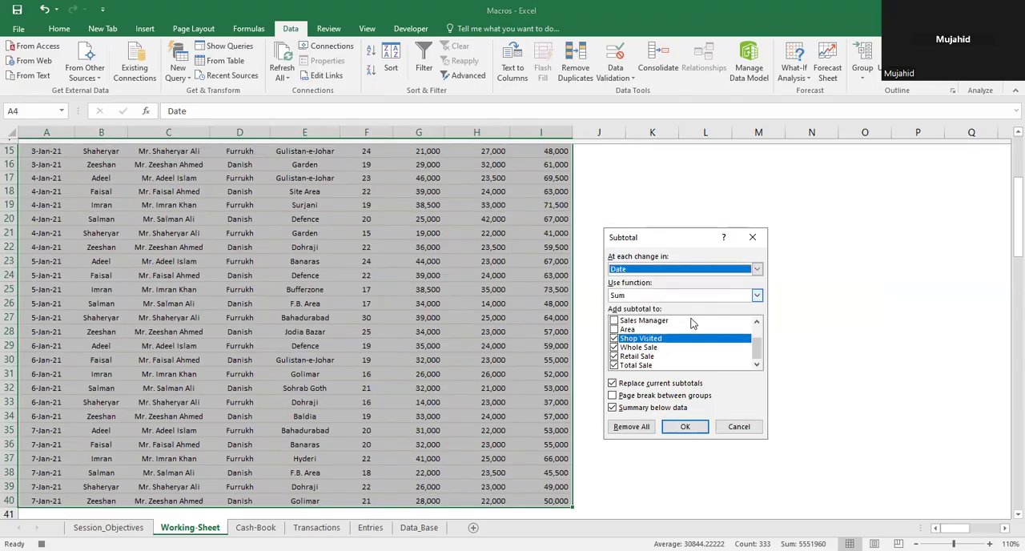
{"action": "left_click", "coordinate": [683, 427]}
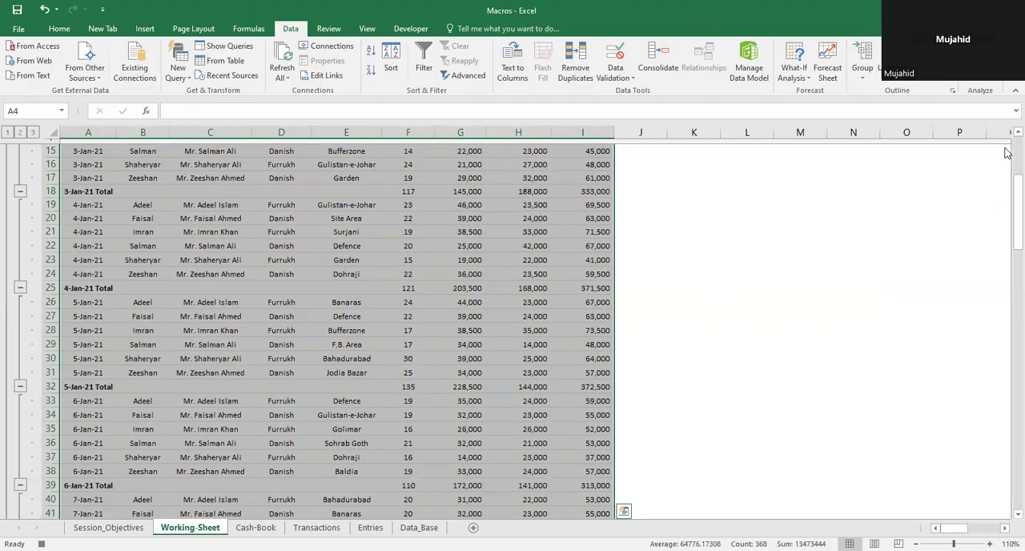
Step: Collapse the table to its date totals and Grand Total, deselect it and stop recording the macro
{"action": "scroll", "coordinate": [1007, 152], "scroll_direction": "up", "scroll_amount": 4}
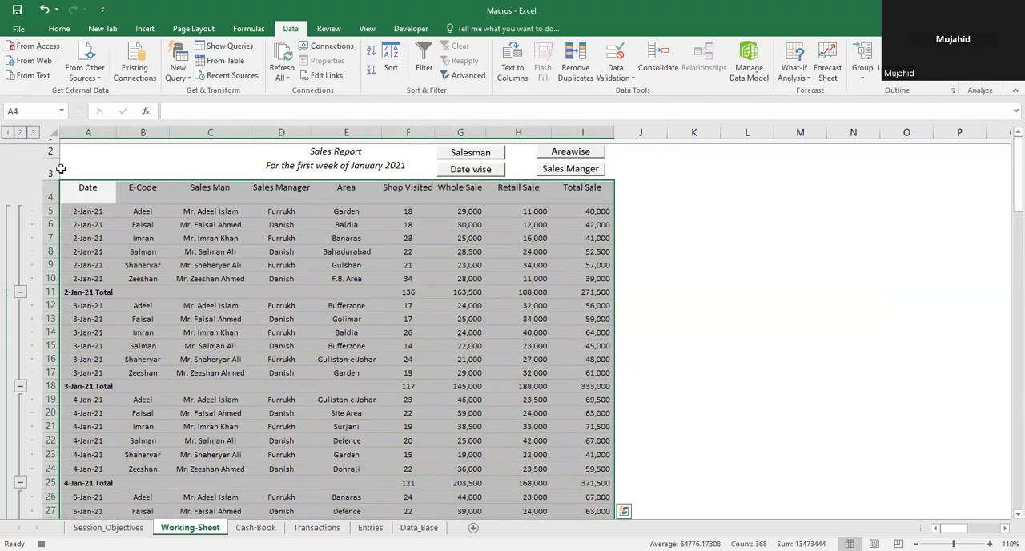
{"action": "left_click", "coordinate": [20, 133]}
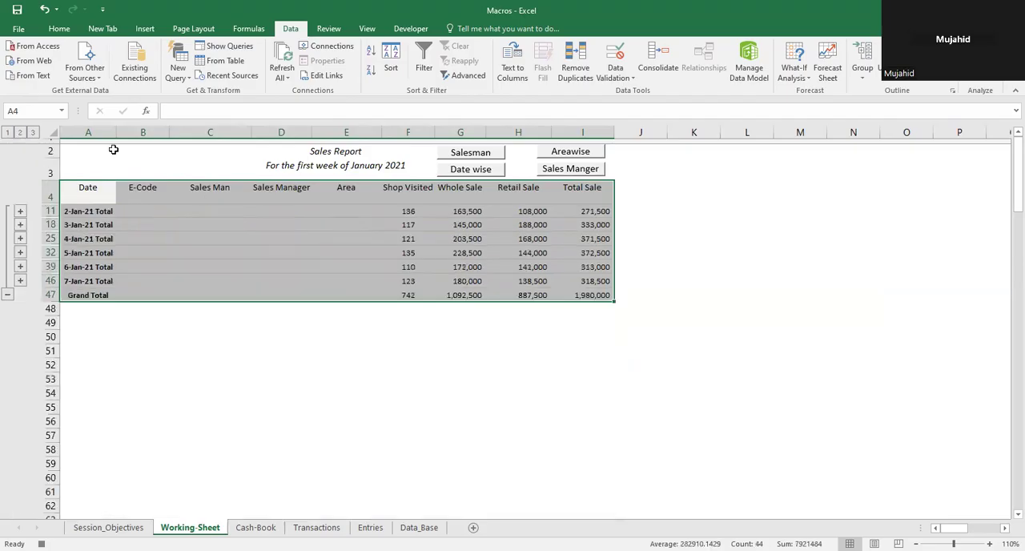
{"action": "left_click", "coordinate": [625, 154]}
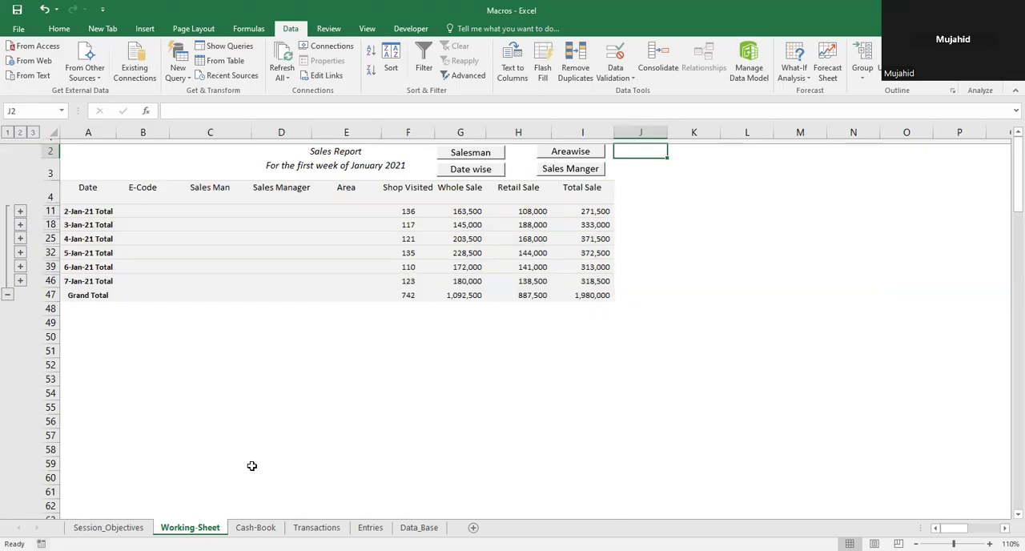
Step: Add a form control button over columns J–K beside the existing report buttons and assign the macro aa to it
{"action": "left_click", "coordinate": [412, 29]}
{"action": "left_click", "coordinate": [269, 70]}
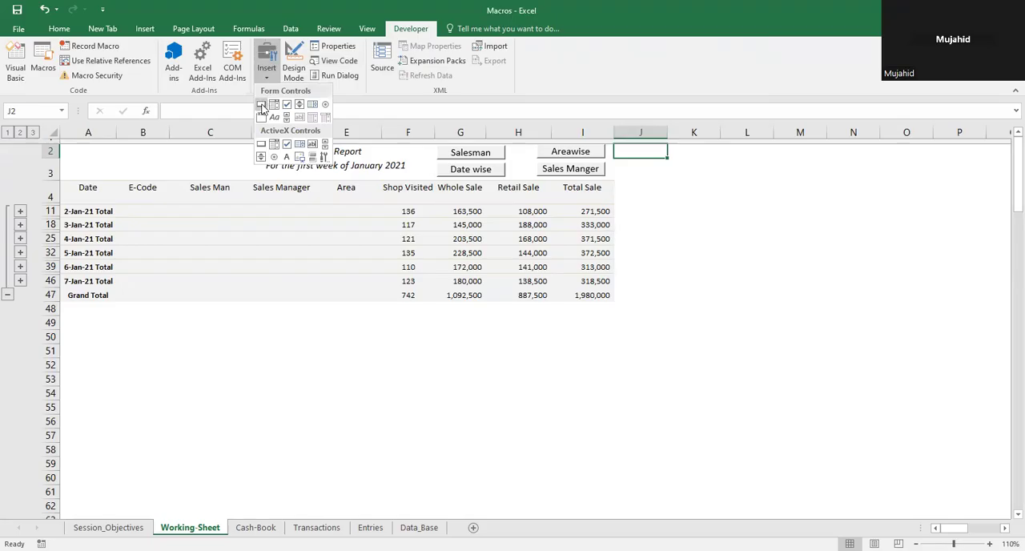
{"action": "left_click", "coordinate": [263, 103]}
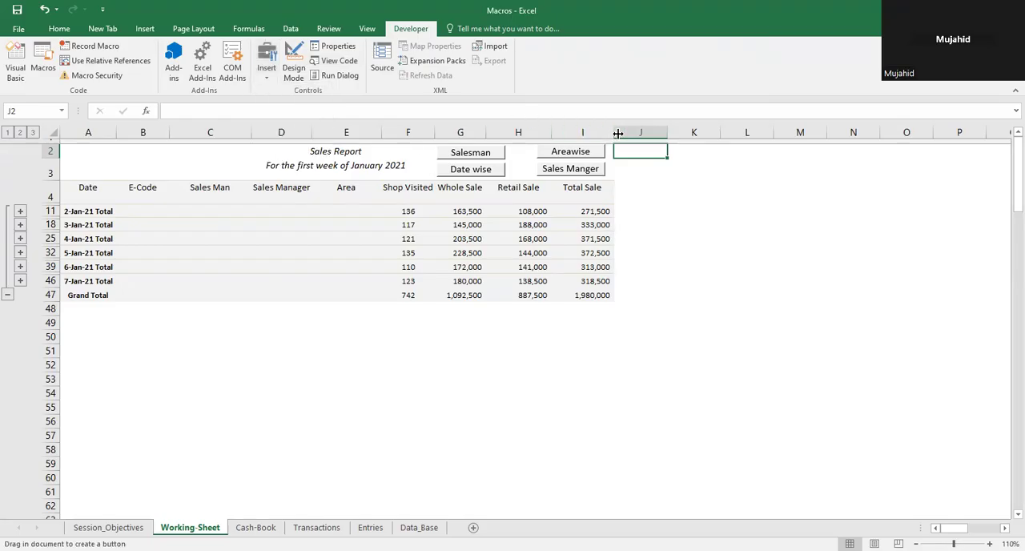
{"action": "left_click_drag", "start_coordinate": [621, 149], "coordinate": [678, 165]}
{"action": "left_click_drag", "start_coordinate": [681, 165], "coordinate": [683, 163]}
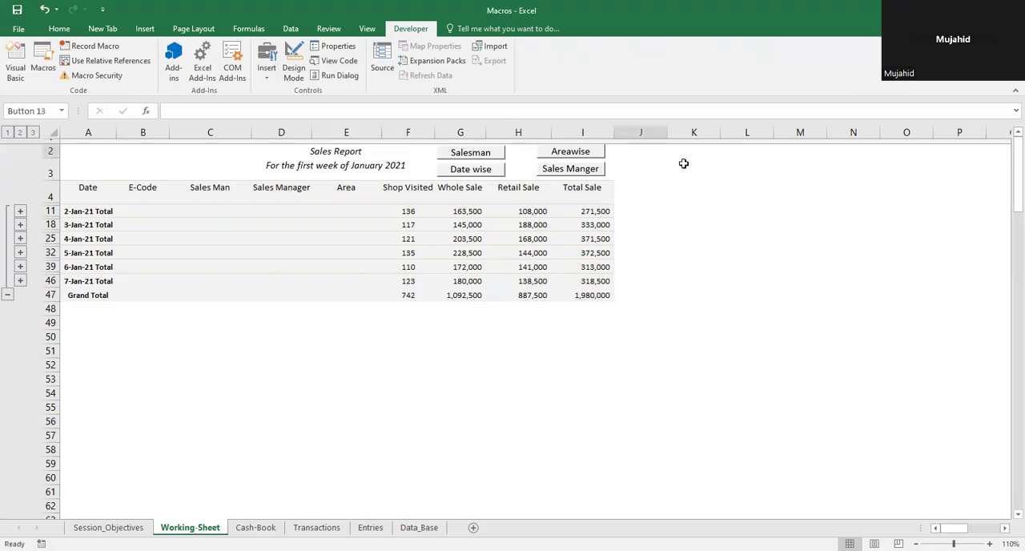
{"action": "left_click", "coordinate": [590, 271]}
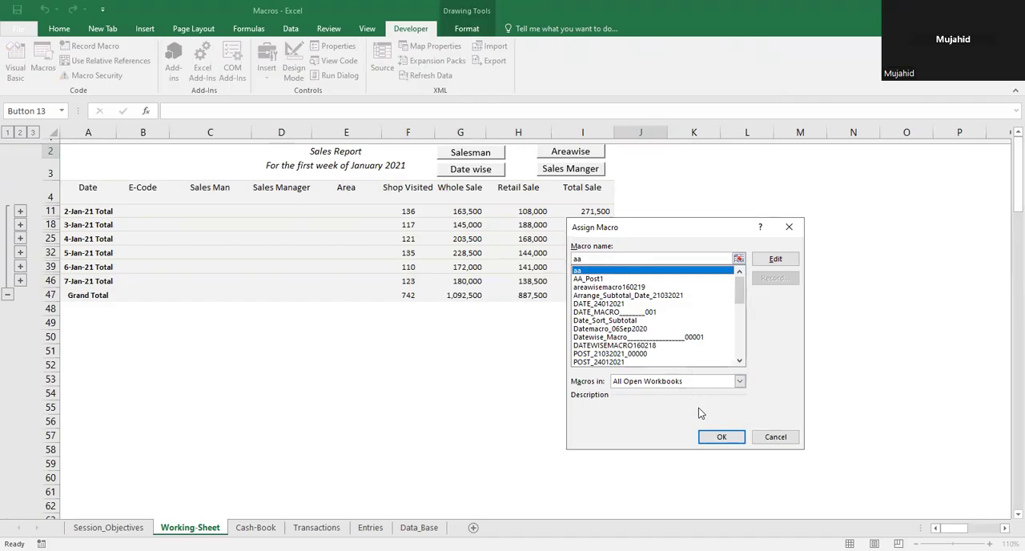
{"action": "left_click", "coordinate": [721, 437]}
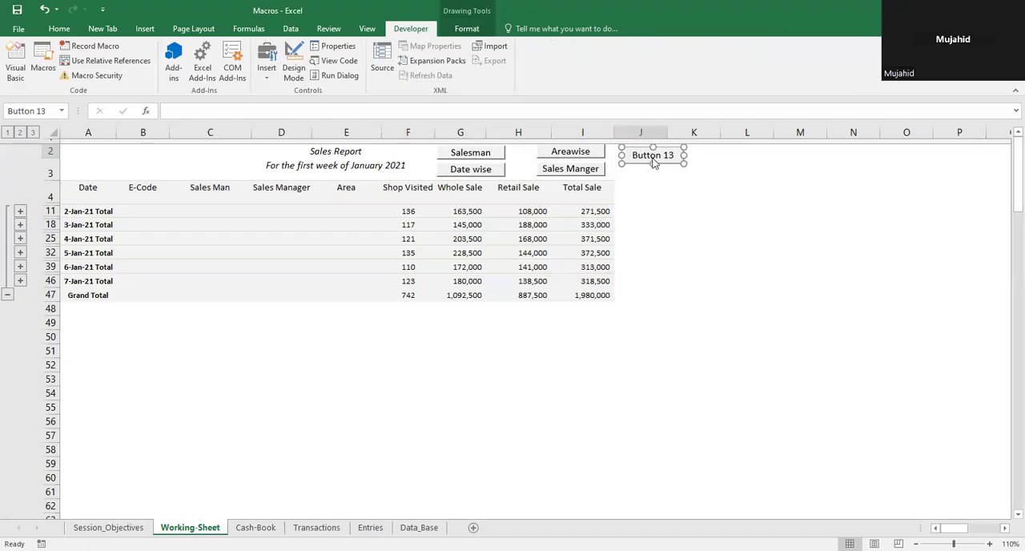
Step: Change the new button's caption to Date and deselect it
{"action": "right_click", "coordinate": [653, 160]}
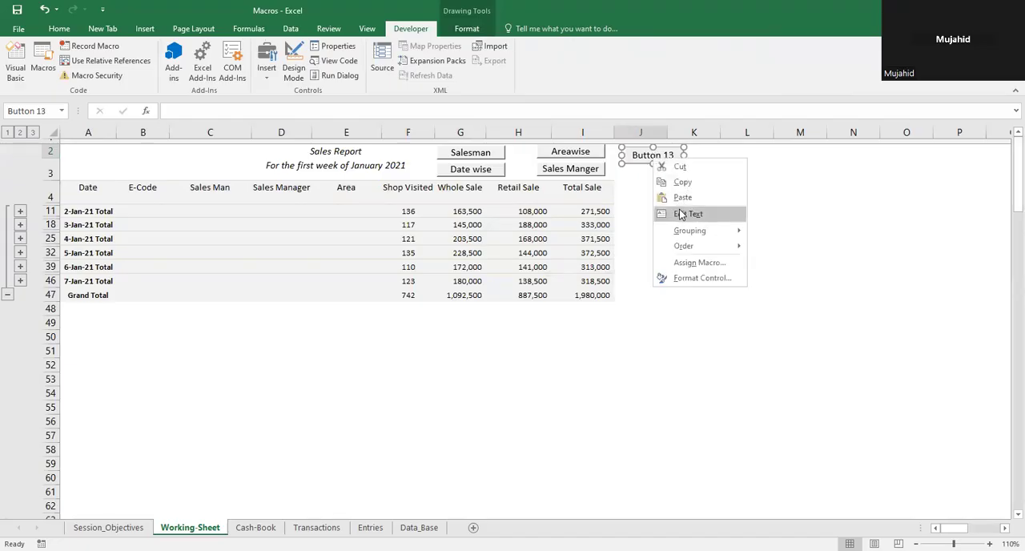
{"action": "left_click", "coordinate": [680, 215]}
{"action": "key", "text": "ctrl+shift+Right"}
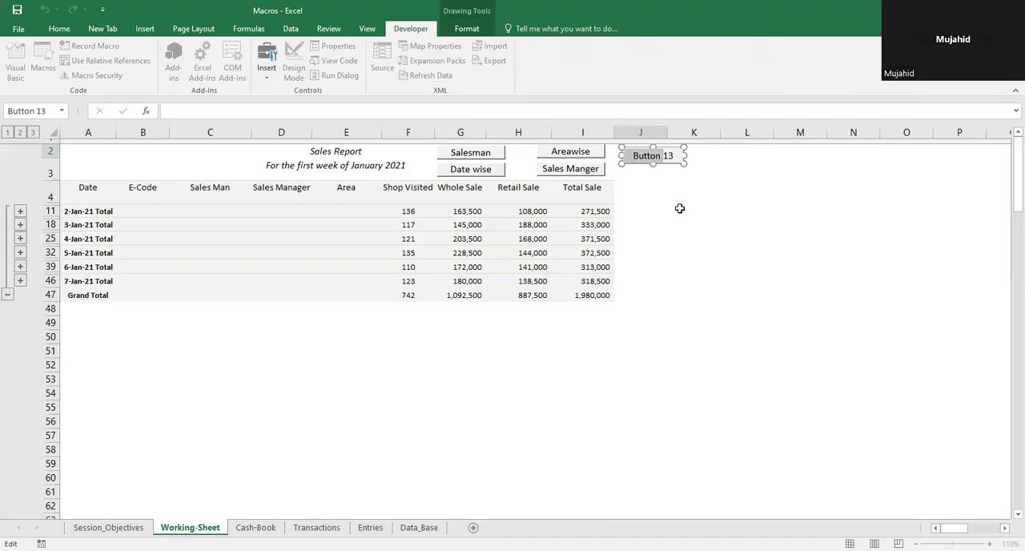
{"action": "key", "text": "ctrl+shift+Right"}
{"action": "key", "text": "BackSpace"}
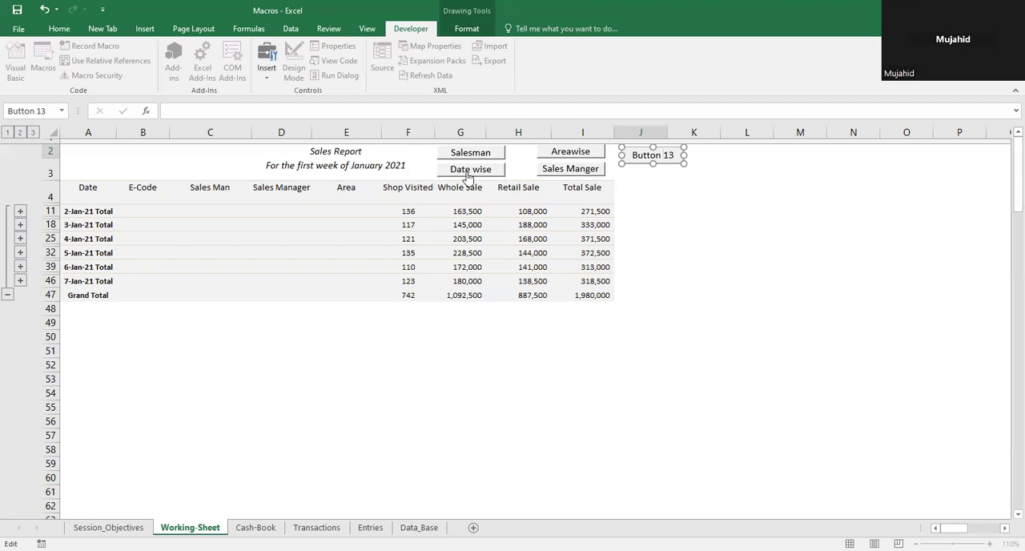
{"action": "left_click", "coordinate": [665, 164]}
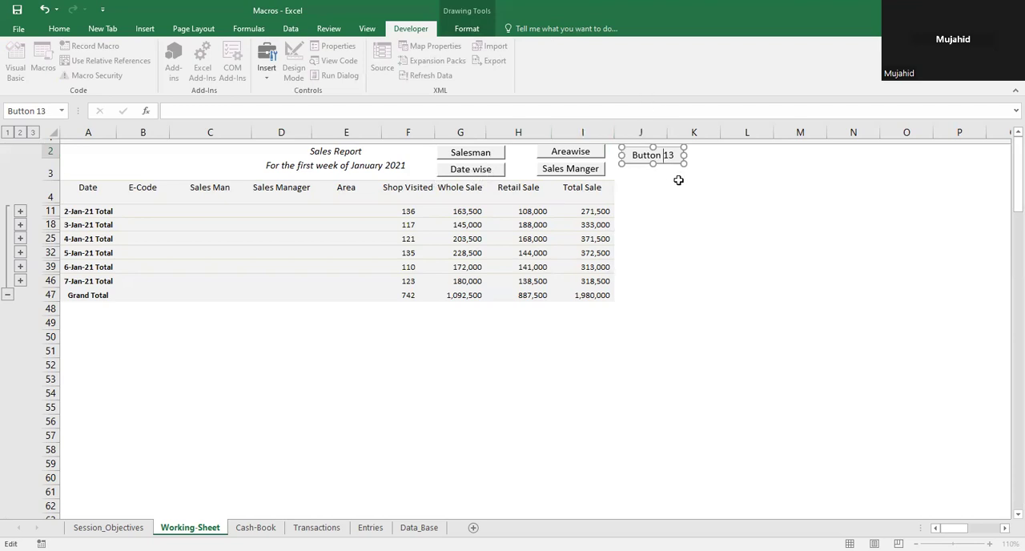
{"action": "left_click", "coordinate": [682, 185]}
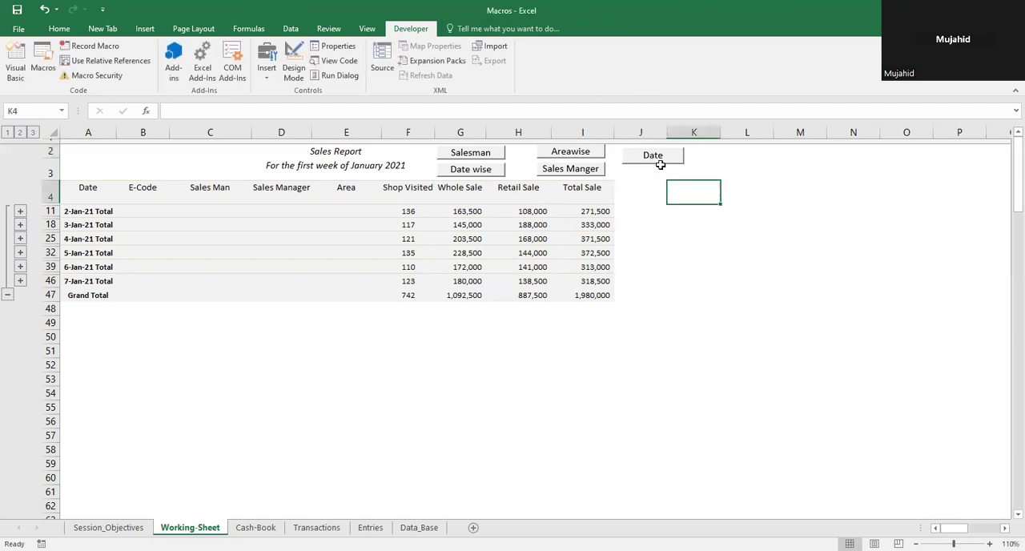
Step: Test the report buttons by running Sales Manger, Date, Areawise and Salesman in turn
{"action": "left_click", "coordinate": [567, 172]}
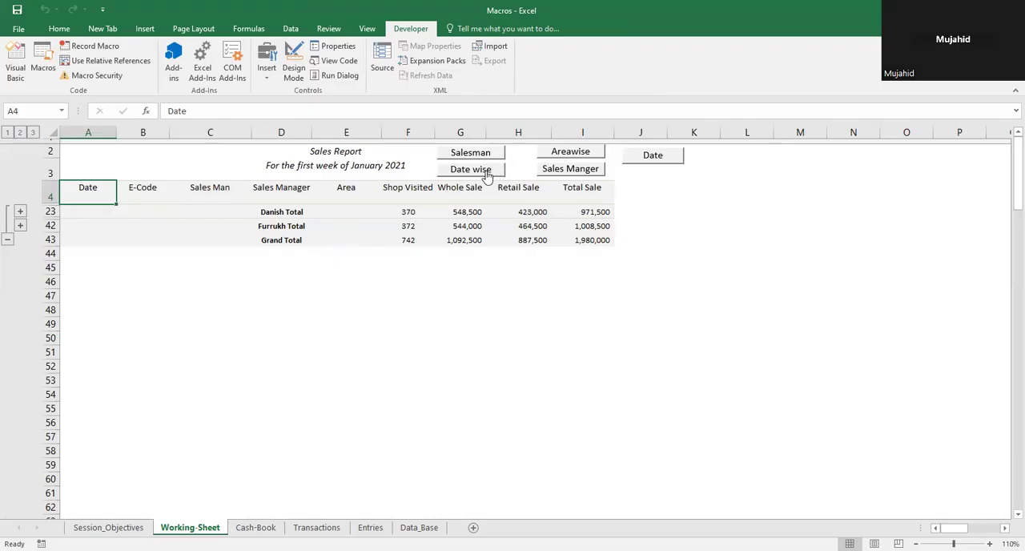
{"action": "left_click", "coordinate": [664, 163]}
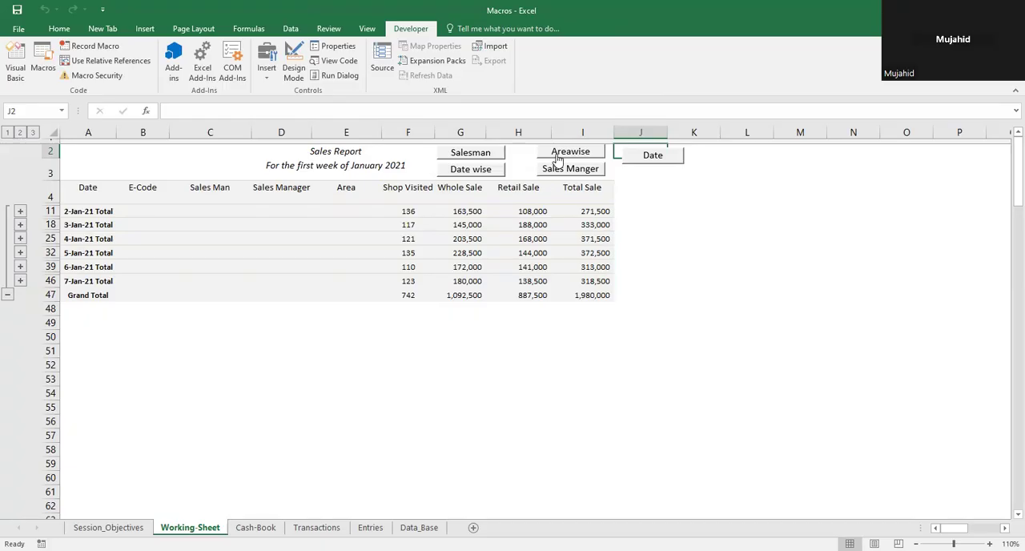
{"action": "left_click", "coordinate": [555, 157]}
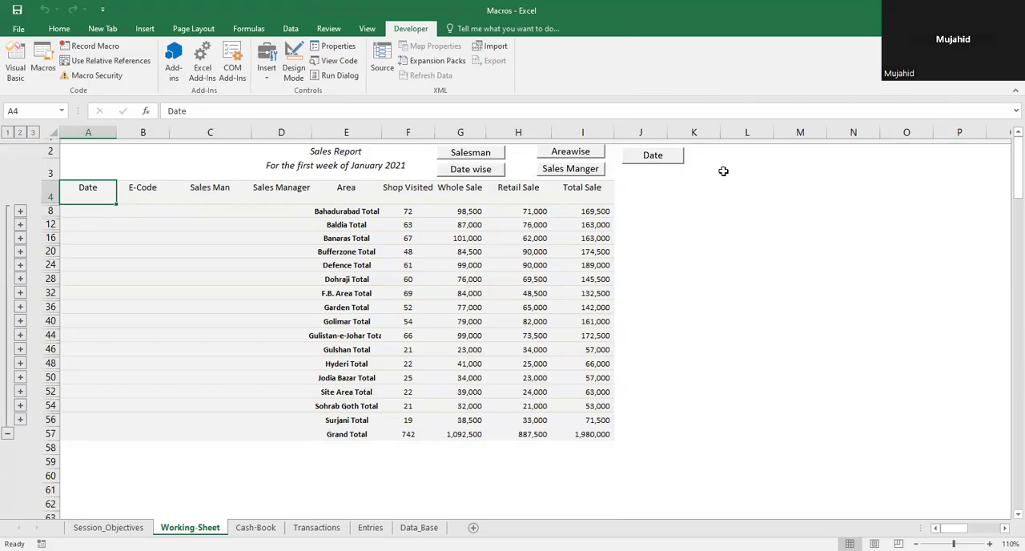
{"action": "left_click", "coordinate": [488, 153]}
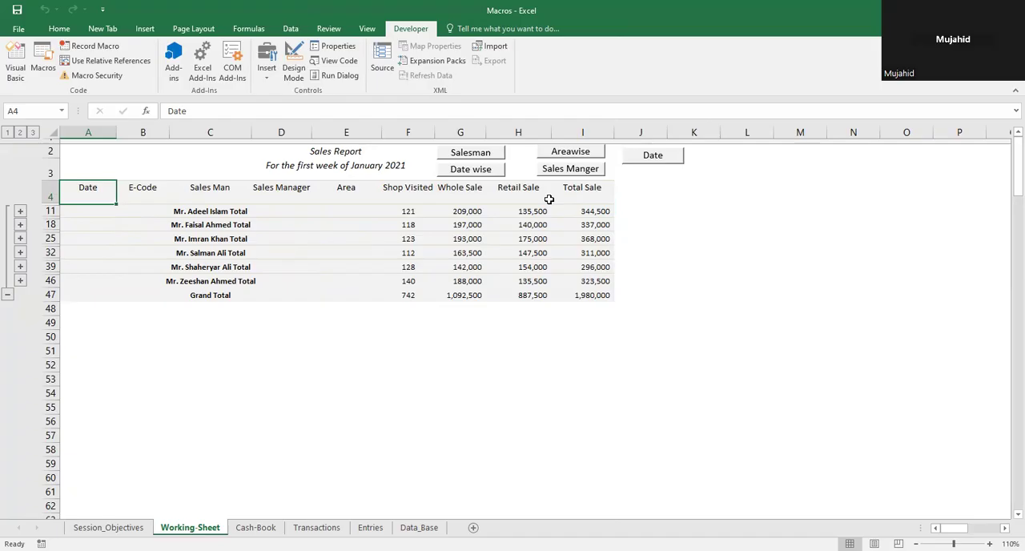
Step: Highlight the collapsed salesman report from the Date header to the Grand Total row, and clear the selection
{"action": "key", "text": "Down"}
{"action": "key", "text": "Up"}
{"action": "key", "text": "shift+Right"}
{"action": "key", "text": "shift+Right"}
{"action": "key", "text": "shift+Right"}
{"action": "key", "text": "shift+Right"}
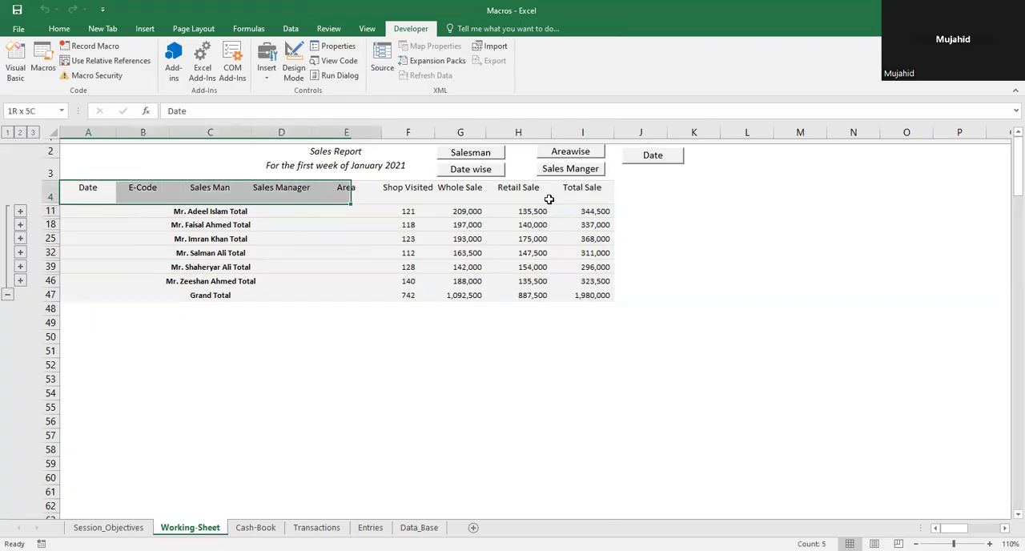
{"action": "key", "text": "shift+Right"}
{"action": "key", "text": "shift+Right"}
{"action": "key", "text": "shift+Right"}
{"action": "key", "text": "shift+Right"}
{"action": "key", "text": "shift+Down"}
{"action": "key", "text": "shift+Down"}
{"action": "key", "text": "shift+Down"}
{"action": "key", "text": "shift+Down"}
{"action": "key", "text": "shift+Down"}
{"action": "key", "text": "shift+Down"}
{"action": "key", "text": "shift+Down"}
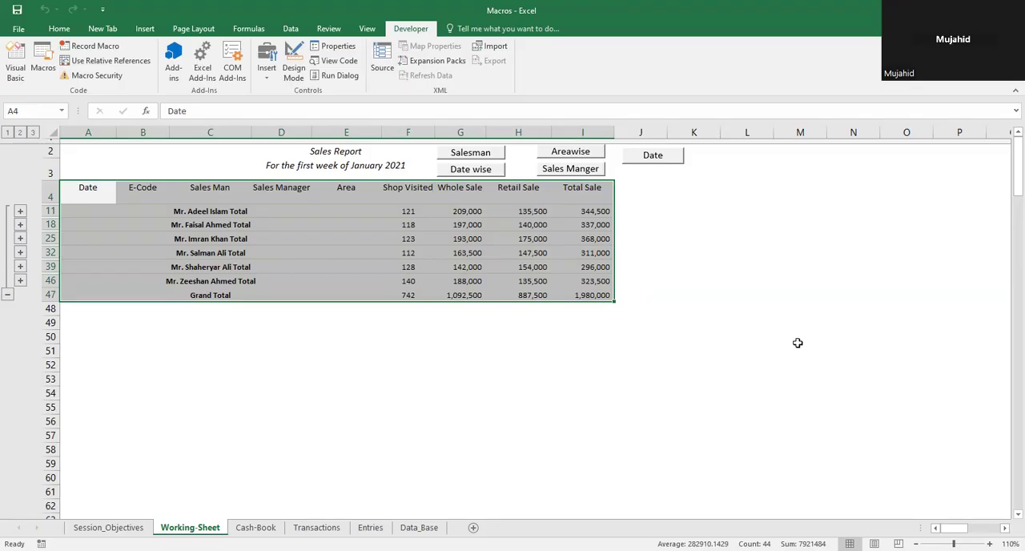
{"action": "left_click", "coordinate": [798, 343]}
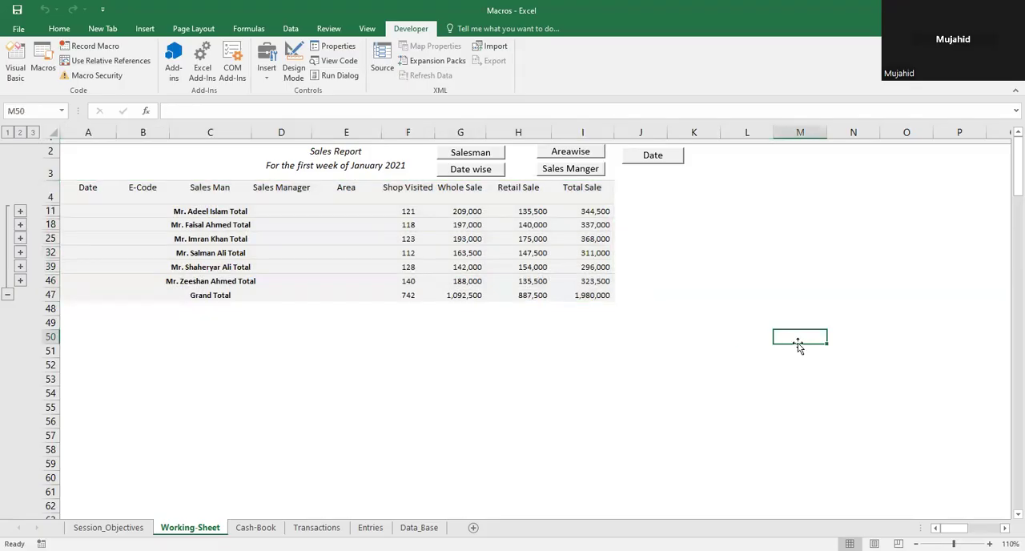
{"action": "left_click", "coordinate": [851, 362]}
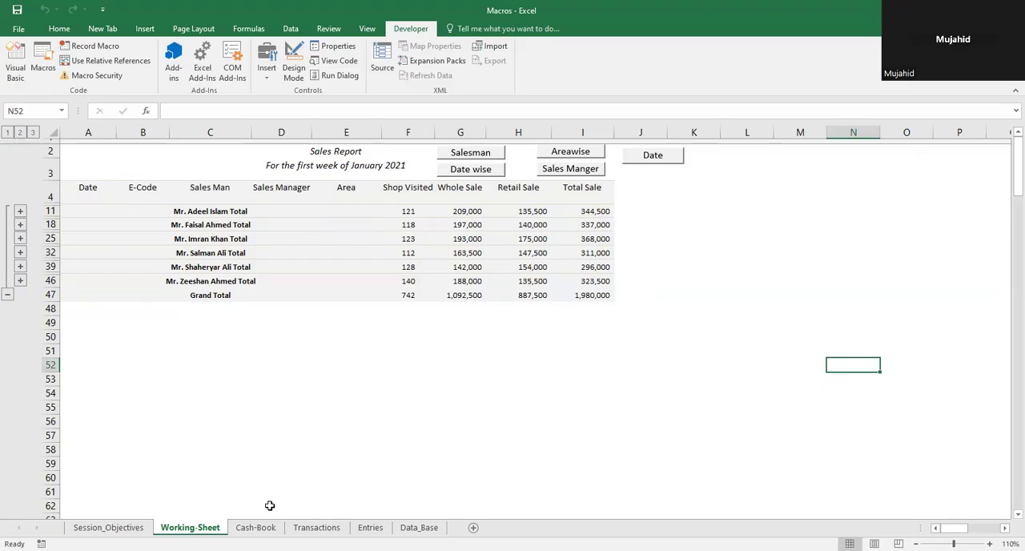
Step: Switch to the Cash-Book sheet and look through its entries from the first row to the blank rows below
{"action": "left_click", "coordinate": [255, 527]}
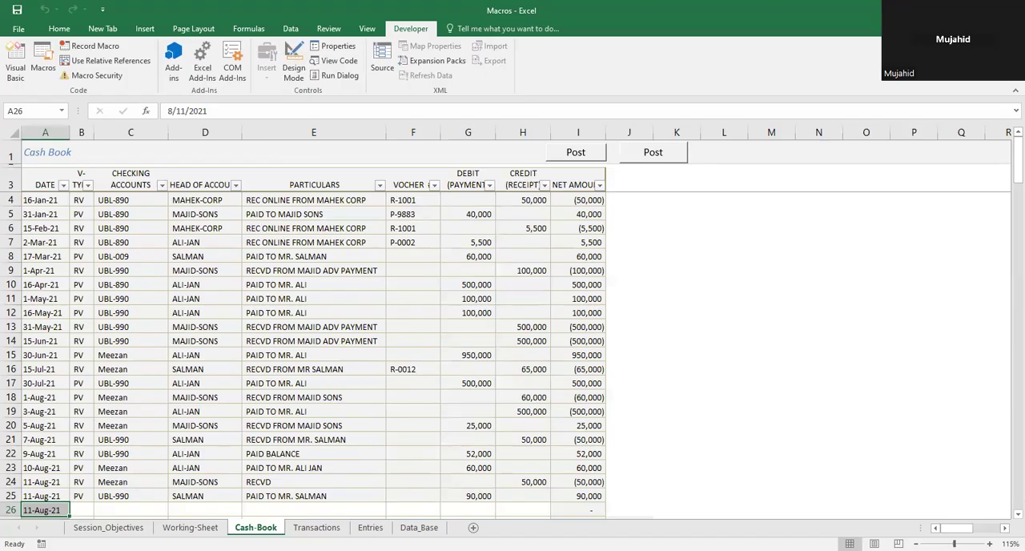
{"action": "key", "text": "Up"}
{"action": "key", "text": "Up"}
{"action": "key", "text": "Up"}
{"action": "key", "text": "Up"}
{"action": "key", "text": "Up"}
{"action": "key", "text": "Up"}
{"action": "key", "text": "Up"}
{"action": "key", "text": "Up"}
{"action": "key", "text": "Up"}
{"action": "key", "text": "Up"}
{"action": "key", "text": "Up"}
{"action": "key", "text": "Up"}
{"action": "key", "text": "Up"}
{"action": "key", "text": "Up"}
{"action": "key", "text": "Up"}
{"action": "key", "text": "Up"}
{"action": "key", "text": "Up"}
{"action": "key", "text": "Up"}
{"action": "key", "text": "Up"}
{"action": "key", "text": "Up"}
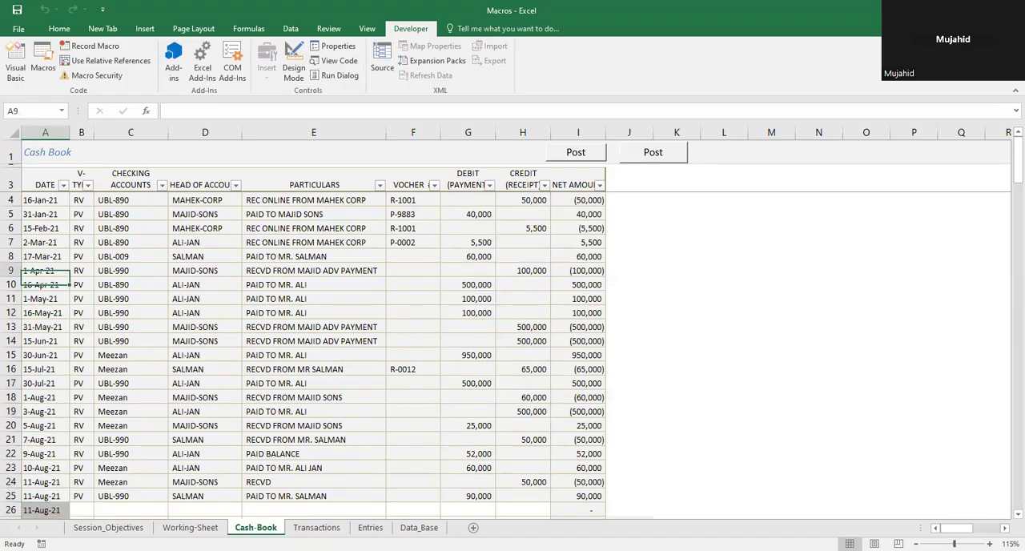
{"action": "key", "text": "Down"}
{"action": "key", "text": "Down"}
{"action": "key", "text": "Down"}
{"action": "key", "text": "Down"}
{"action": "key", "text": "Down"}
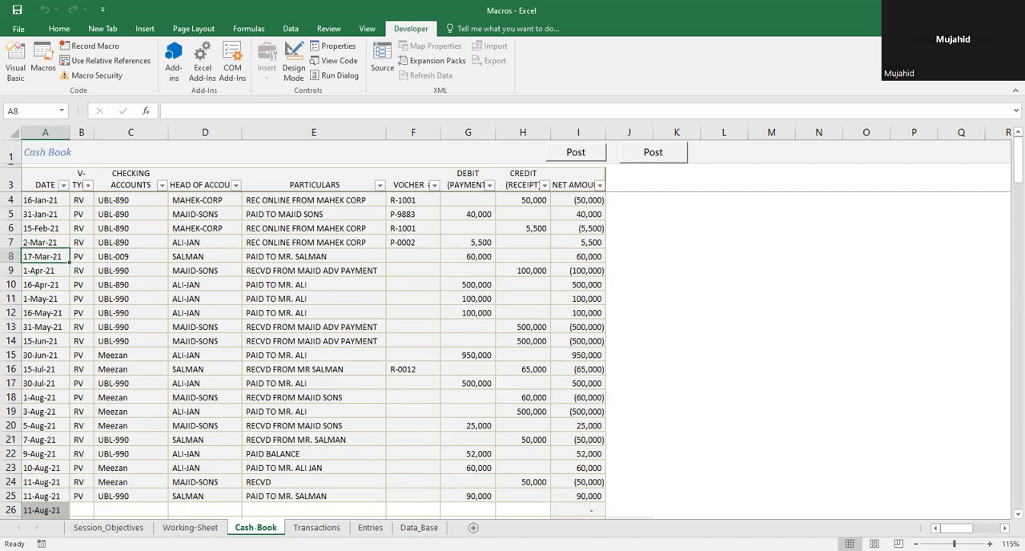
{"action": "key", "text": "Up"}
{"action": "key", "text": "Up"}
{"action": "key", "text": "Up"}
{"action": "key", "text": "Down"}
{"action": "key", "text": "Down"}
{"action": "key", "text": "Down"}
{"action": "key", "text": "Down"}
{"action": "key", "text": "Down"}
{"action": "key", "text": "Down"}
{"action": "key", "text": "Down"}
{"action": "key", "text": "Down"}
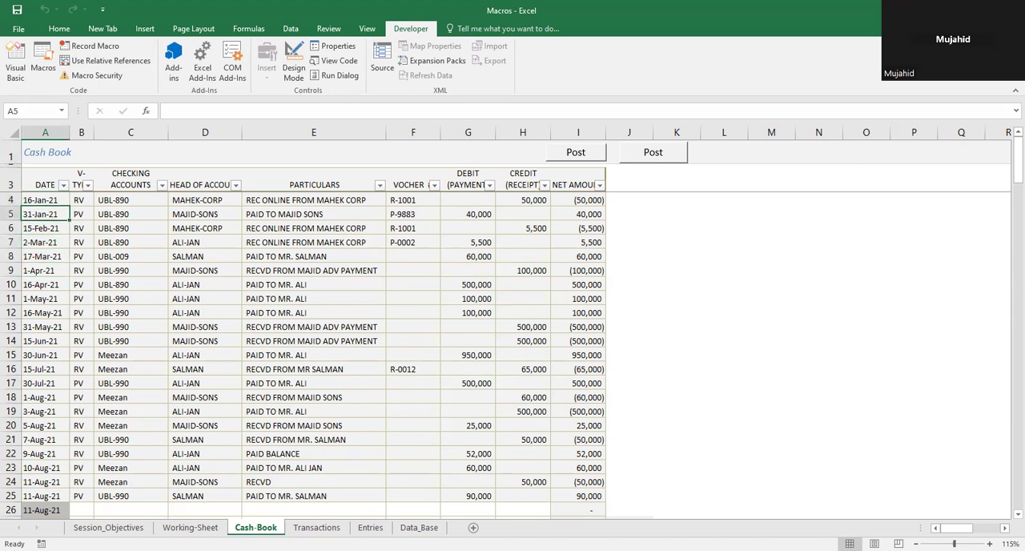
{"action": "key", "text": "Down"}
{"action": "key", "text": "Down"}
{"action": "key", "text": "Down"}
{"action": "key", "text": "Down"}
{"action": "key", "text": "Down"}
{"action": "key", "text": "Down"}
{"action": "key", "text": "Down"}
{"action": "key", "text": "Down"}
{"action": "key", "text": "Down"}
{"action": "key", "text": "Down"}
{"action": "key", "text": "Down"}
{"action": "key", "text": "Down"}
{"action": "key", "text": "Down"}
{"action": "key", "text": "Down"}
{"action": "key", "text": "Down"}
{"action": "key", "text": "Down"}
{"action": "key", "text": "Down"}
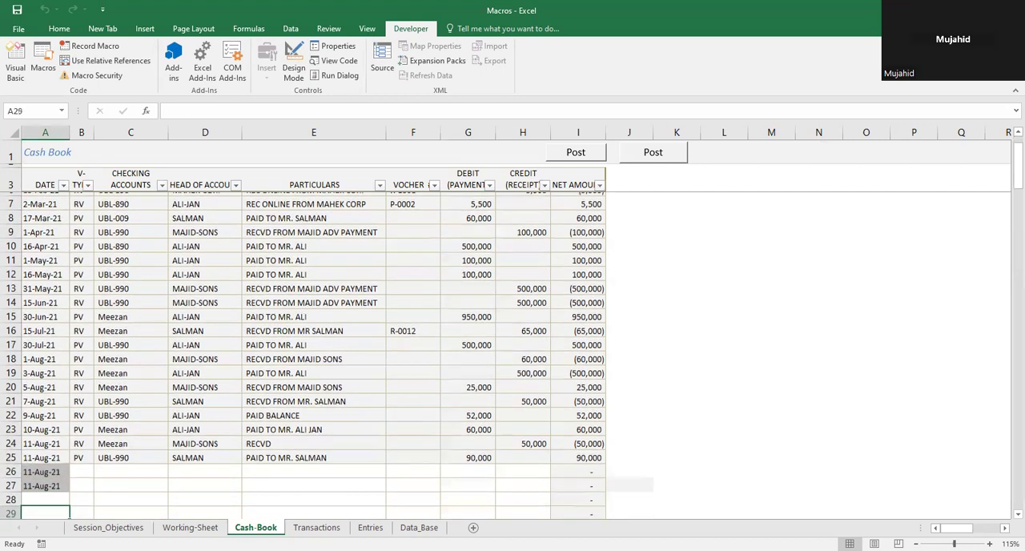
{"action": "key", "text": "Up"}
{"action": "key", "text": "Up"}
{"action": "key", "text": "Up"}
{"action": "key", "text": "Down"}
{"action": "key", "text": "Up"}
{"action": "key", "text": "Up"}
{"action": "key", "text": "Up"}
{"action": "key", "text": "Up"}
{"action": "key", "text": "Up"}
{"action": "key", "text": "Up"}
{"action": "key", "text": "Up"}
{"action": "key", "text": "Up"}
{"action": "key", "text": "Up"}
{"action": "key", "text": "Up"}
{"action": "key", "text": "Up"}
{"action": "key", "text": "Up"}
{"action": "key", "text": "Up"}
{"action": "key", "text": "Up"}
{"action": "key", "text": "Up"}
{"action": "key", "text": "Up"}
{"action": "key", "text": "Up"}
{"action": "key", "text": "Up"}
{"action": "key", "text": "Up"}
{"action": "key", "text": "Up"}
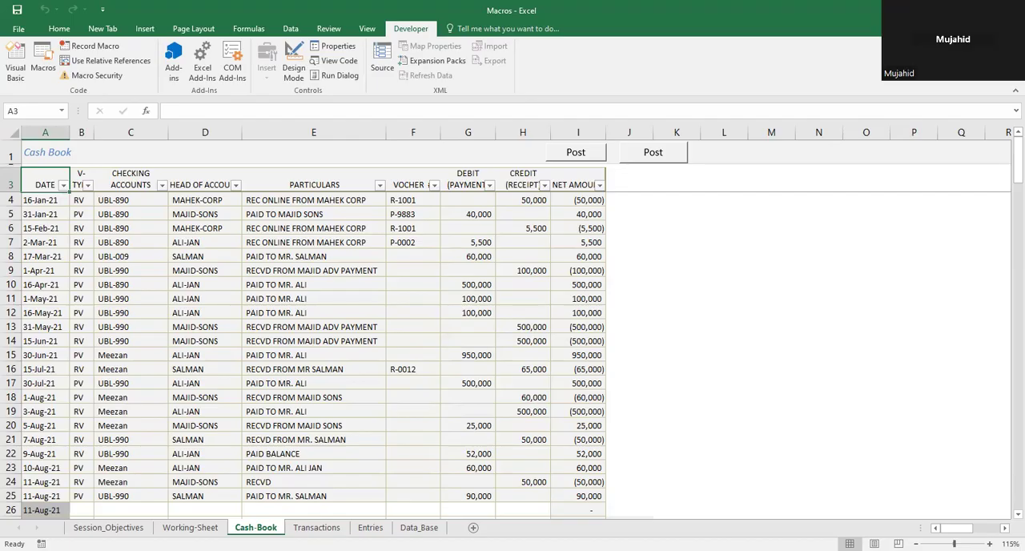
{"action": "left_click", "coordinate": [45, 200]}
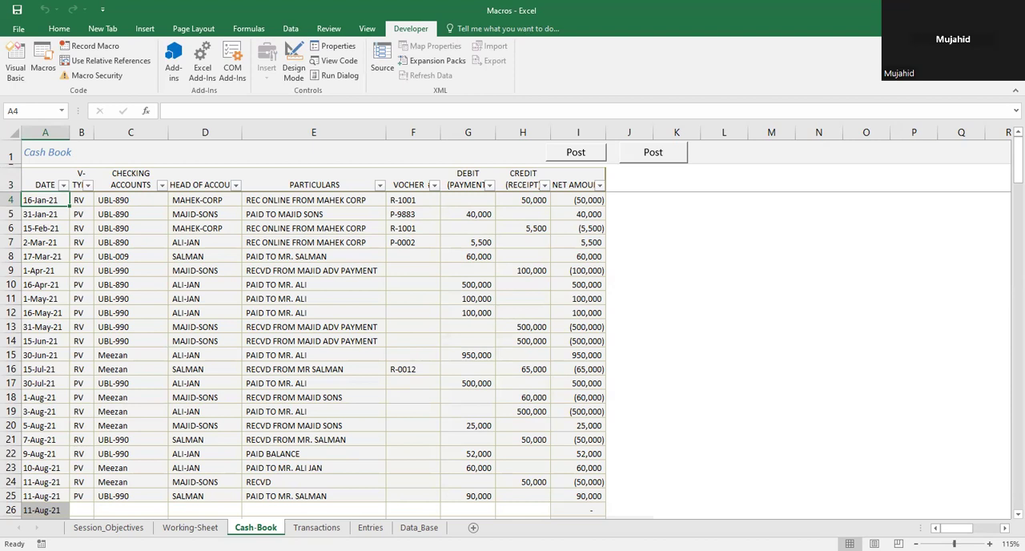
Step: Examine the last filled entries of the Cash-Book table
{"action": "key", "text": "ctrl+Down"}
{"action": "key", "text": "Up"}
{"action": "key", "text": "Up"}
{"action": "key", "text": "Up"}
{"action": "key", "text": "Down"}
{"action": "key", "text": "Down"}
{"action": "key", "text": "Down"}
{"action": "key", "text": "Down"}
{"action": "key", "text": "Up"}
{"action": "key", "text": "Up"}
{"action": "key", "text": "Up"}
{"action": "key", "text": "Up"}
{"action": "key", "text": "Delete"}
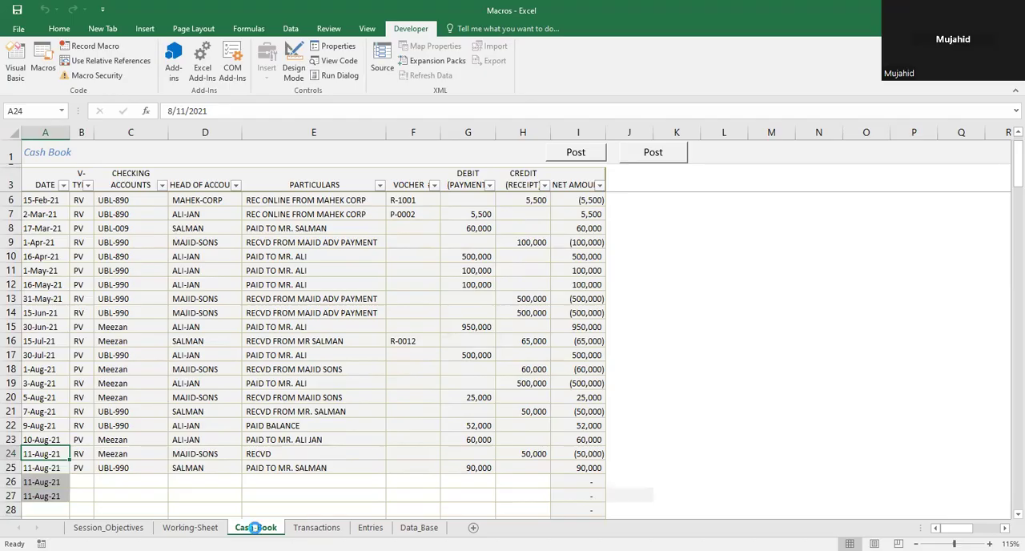
{"action": "key", "text": "Return"}
{"action": "key", "text": "Delete"}
{"action": "key", "text": "Return"}
{"action": "key", "text": "Down"}
{"action": "key", "text": "Down"}
{"action": "key", "text": "Down"}
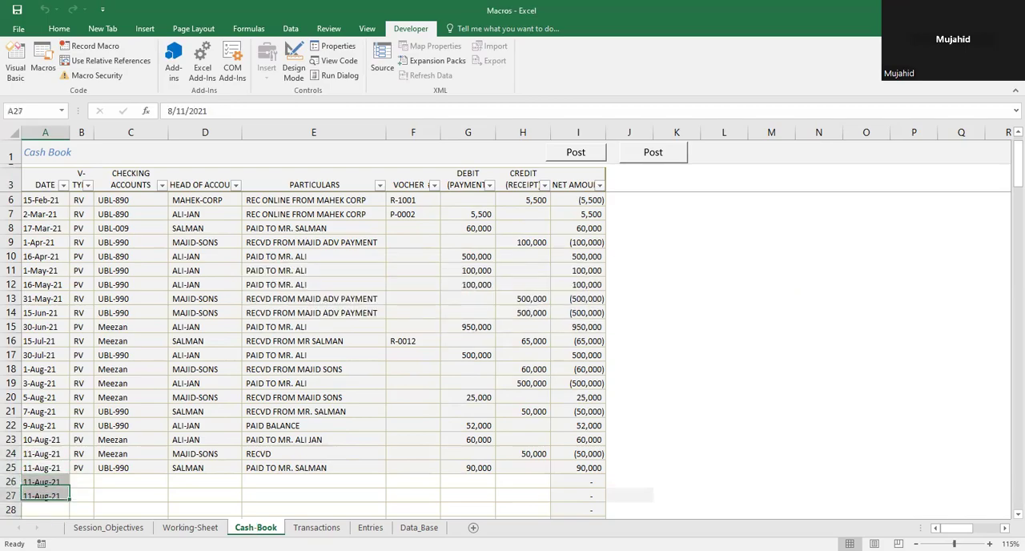
Step: Enter the placeholder texts ss, d, dd, d, d and d in the empty Date cells A29 to A34
{"action": "key", "text": "Down"}
{"action": "key", "text": "Down"}
{"action": "key", "text": "Down"}
{"action": "key", "text": "Down"}
{"action": "key", "text": "Up"}
{"action": "key", "text": "Up"}
{"action": "type", "text": "ss"}
{"action": "key", "text": "Return"}
{"action": "type", "text": "d"}
{"action": "key", "text": "Return"}
{"action": "type", "text": "dd"}
{"action": "key", "text": "Return"}
{"action": "type", "text": "d"}
{"action": "key", "text": "Return"}
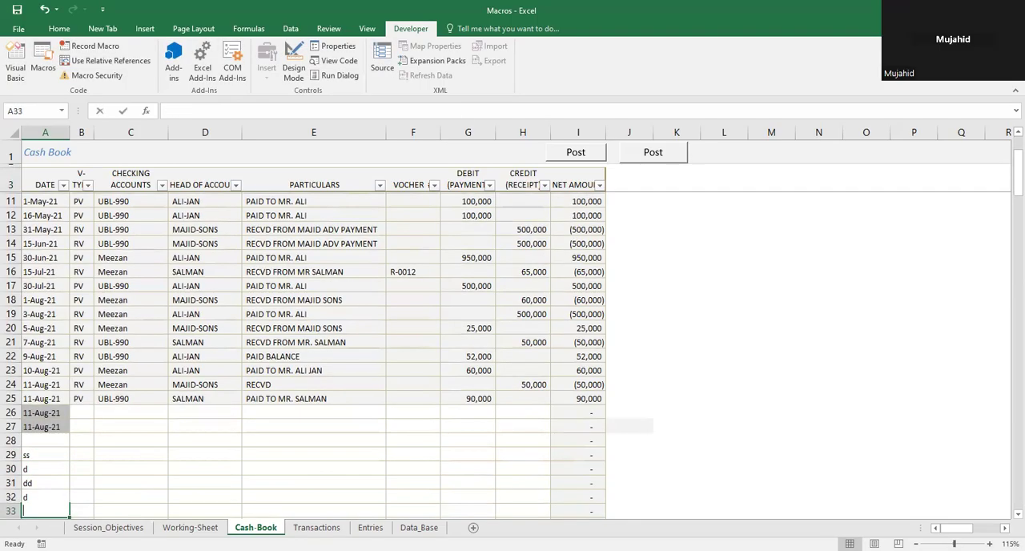
{"action": "type", "text": "d"}
{"action": "key", "text": "Return"}
{"action": "type", "text": "d"}
{"action": "key", "text": "Return"}
Step: Clear the placeholder texts from cells A29 to A34
{"action": "key", "text": "Up"}
{"action": "key", "text": "Up"}
{"action": "key", "text": "Up"}
{"action": "key", "text": "Up"}
{"action": "key", "text": "Up"}
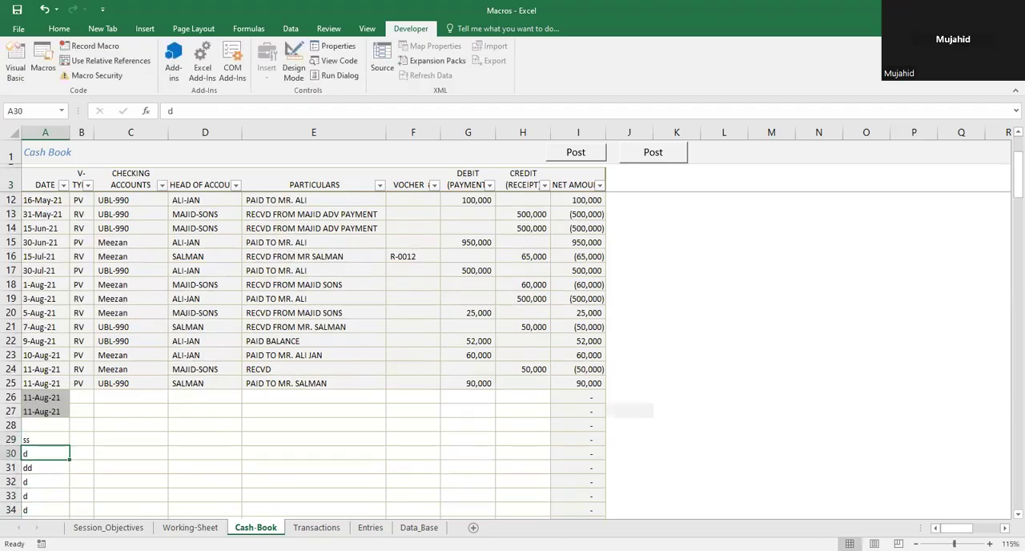
{"action": "key", "text": "shift+Down"}
{"action": "key", "text": "shift+Down"}
{"action": "key", "text": "shift+Down"}
{"action": "key", "text": "Up"}
{"action": "key", "text": "Up"}
{"action": "key", "text": "Down"}
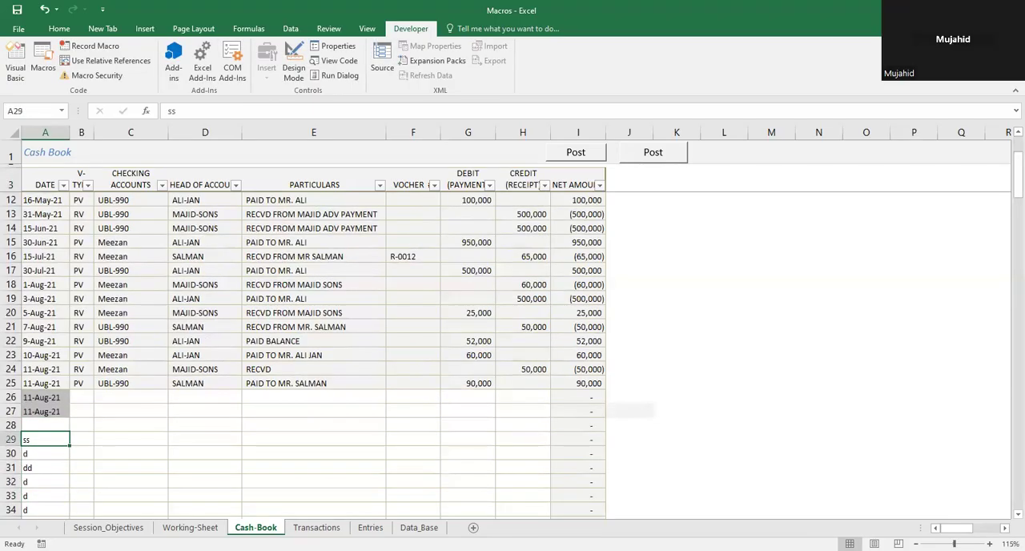
{"action": "key", "text": "shift+Down"}
{"action": "key", "text": "shift+Down"}
{"action": "key", "text": "shift+Down"}
{"action": "key", "text": "shift+Down"}
{"action": "key", "text": "shift+Down"}
{"action": "key", "text": "Delete"}
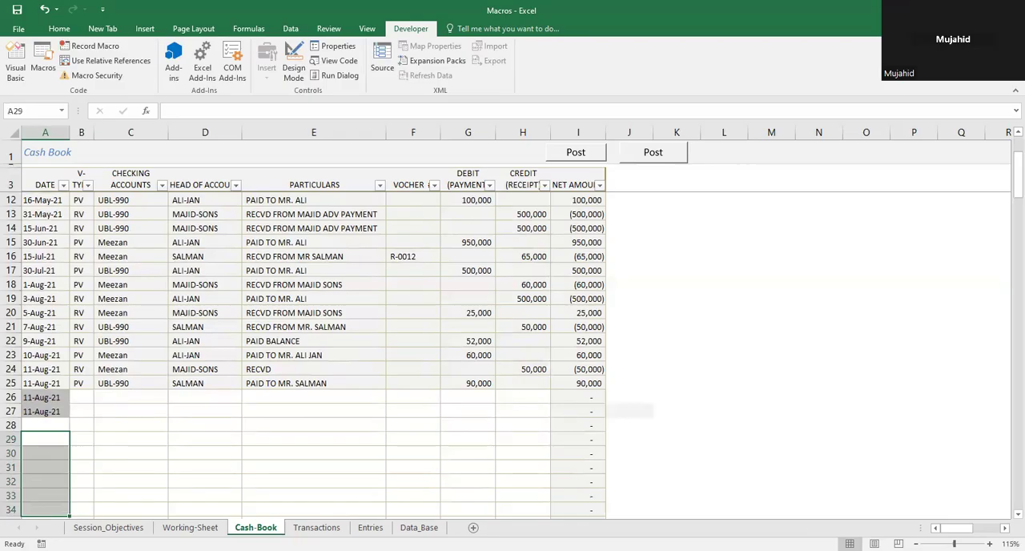
{"action": "key", "text": "Up"}
{"action": "key", "text": "Up"}
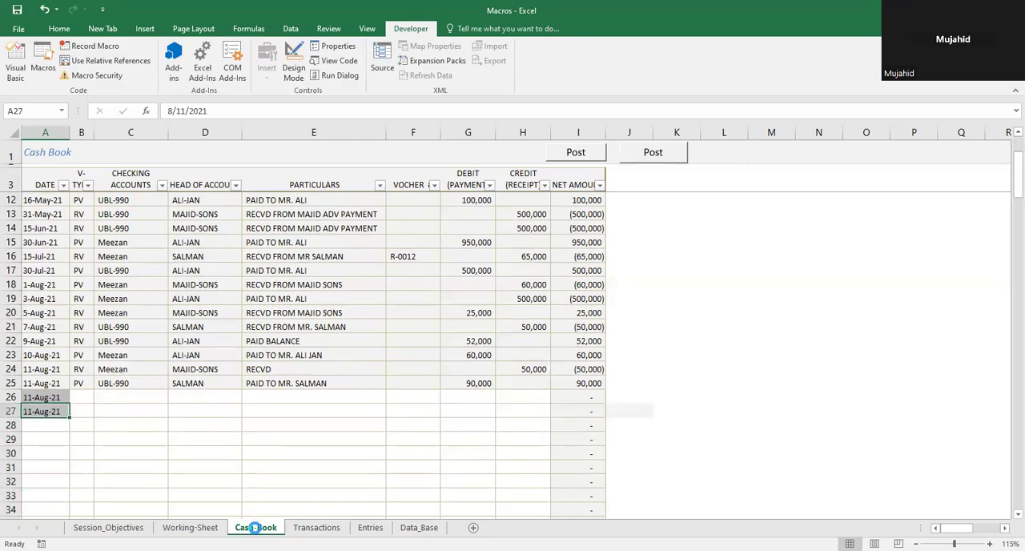
{"action": "key", "text": "Up"}
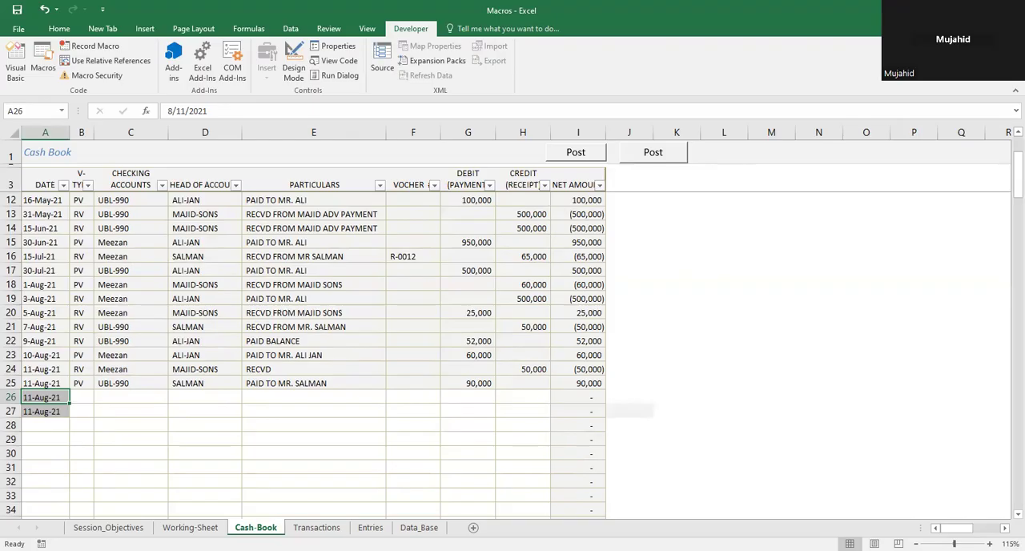
{"action": "key", "text": "Delete"}
{"action": "key", "text": "Return"}
{"action": "key", "text": "Return"}
{"action": "key", "text": "Up"}
{"action": "key", "text": "Down"}
{"action": "key", "text": "Down"}
{"action": "key", "text": "Down"}
{"action": "key", "text": "Up"}
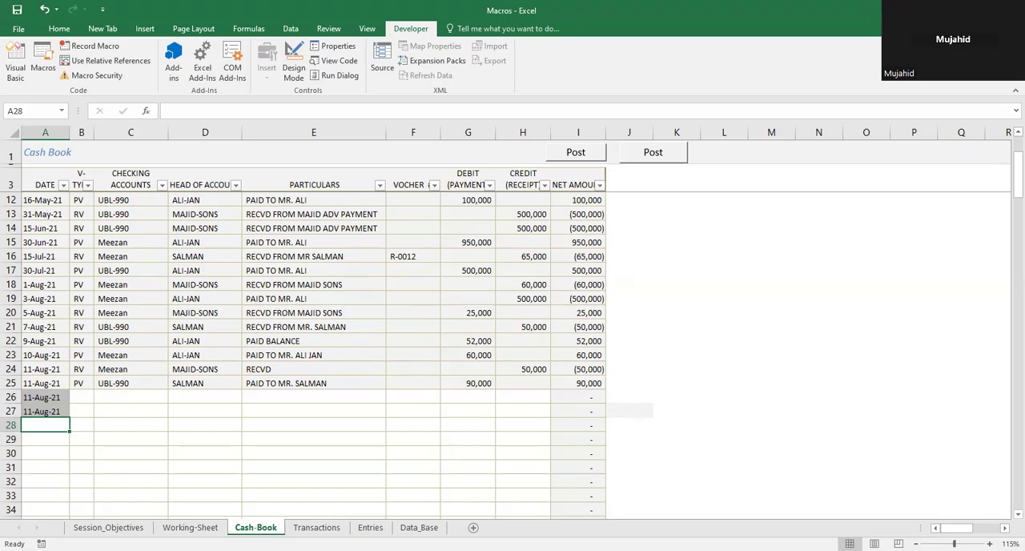
Step: Enter the date 25-Aug-21 in the empty Date cell A28
{"action": "key", "text": "Right"}
{"action": "key", "text": "Right"}
{"action": "key", "text": "Left"}
{"action": "key", "text": "Left"}
{"action": "key", "text": "Right"}
{"action": "key", "text": "Up"}
{"action": "key", "text": "Left"}
{"action": "key", "text": "Down"}
{"action": "type", "text": "08"}
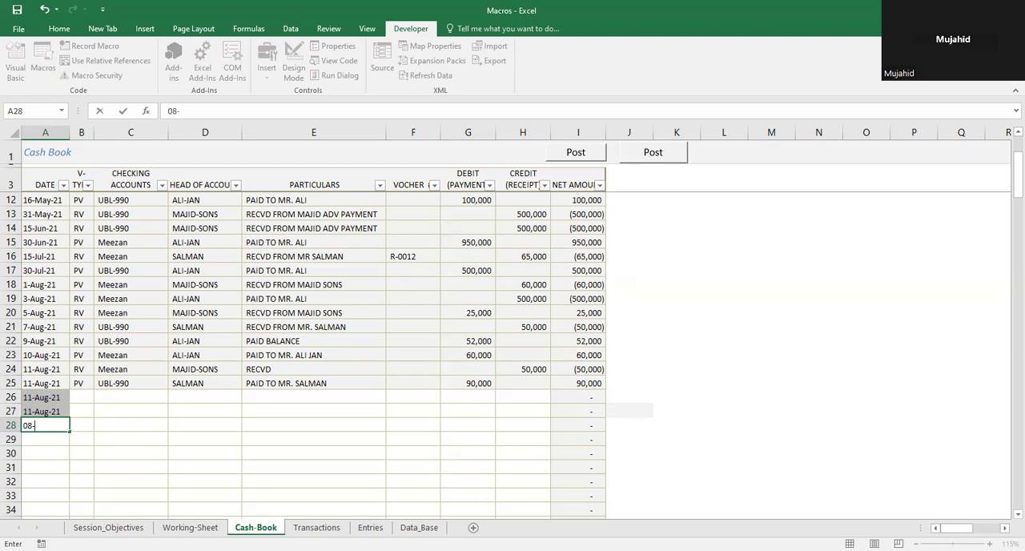
{"action": "type", "text": "-25"}
{"action": "type", "text": "5"}
{"action": "key", "text": "BackSpace"}
{"action": "type", "text": "-21"}
{"action": "key", "text": "Return"}
Step: Fill row 28 with voucher type RV, checking account Meezan and the customer's name as the head of account
{"action": "key", "text": "Up"}
{"action": "key", "text": "Right"}
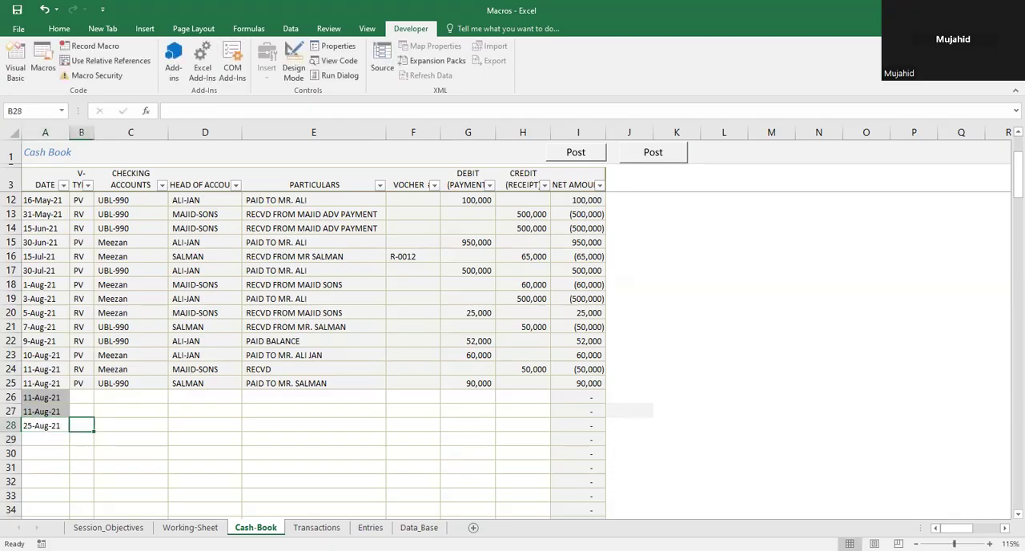
{"action": "type", "text": "RV"}
{"action": "key", "text": "Tab"}
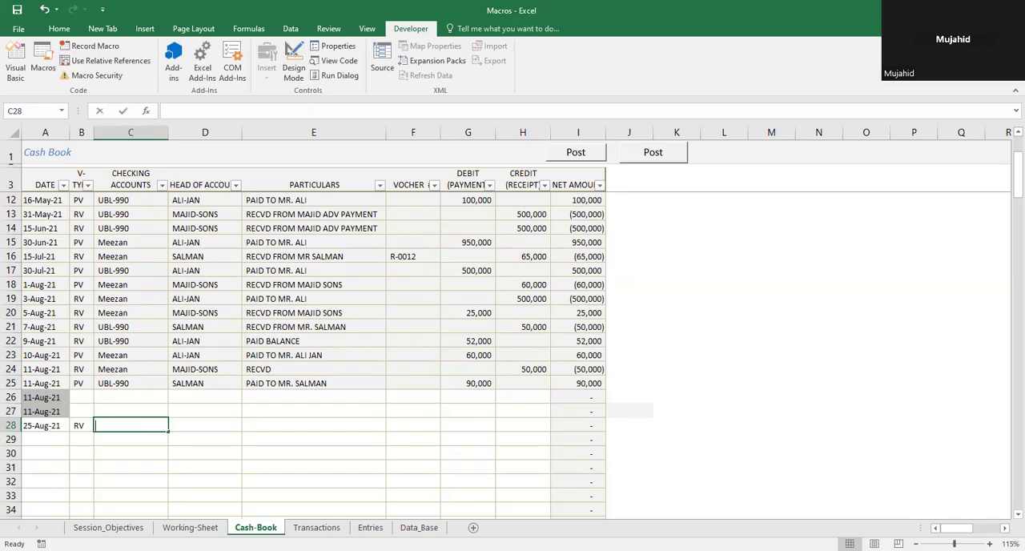
{"action": "type", "text": "Meezan"}
{"action": "key", "text": "Tab"}
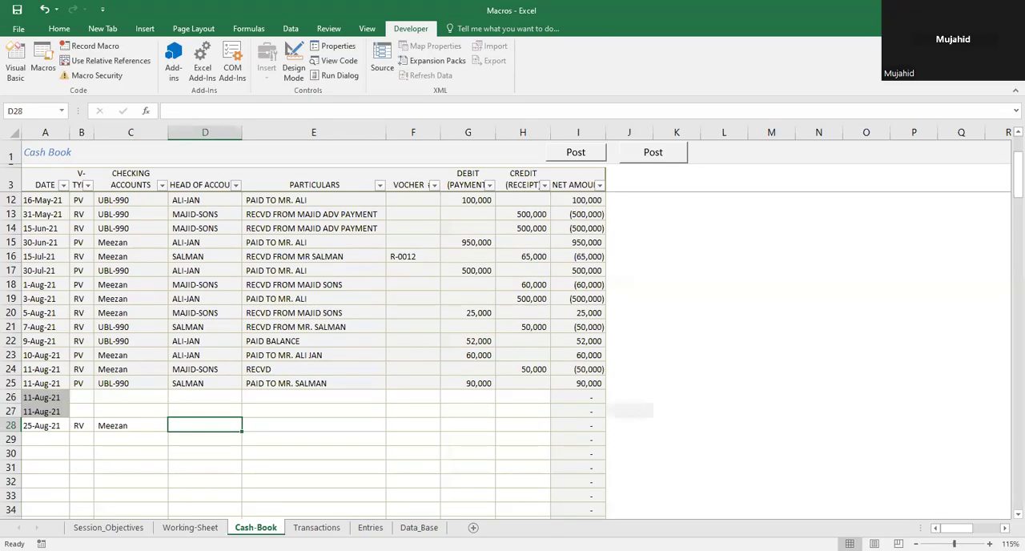
{"action": "key", "text": "Tab"}
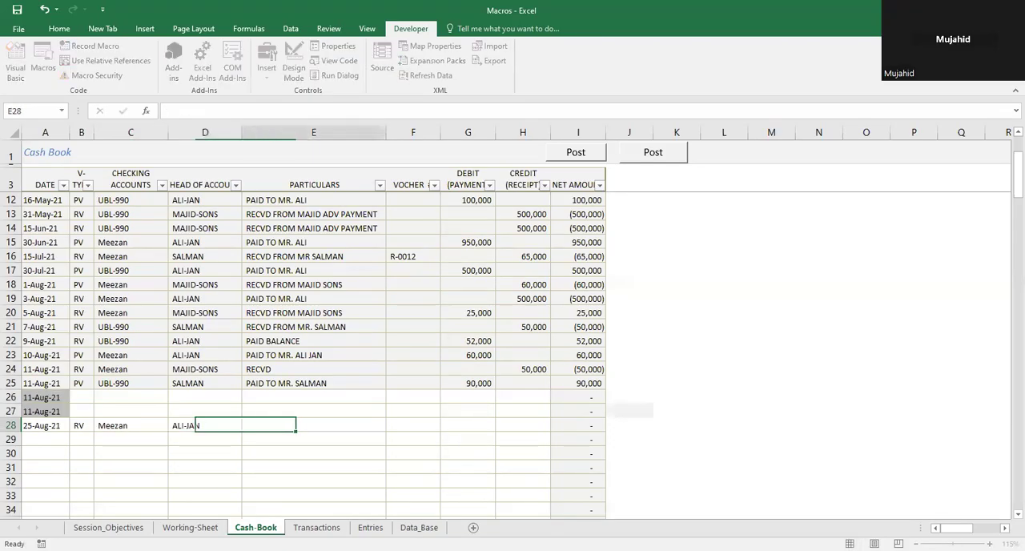
Step: Enter "recvd from Mr." plus the customer's full name as row 28's particulars, and a credit receipt of 30000
{"action": "type", "text": "rec"}
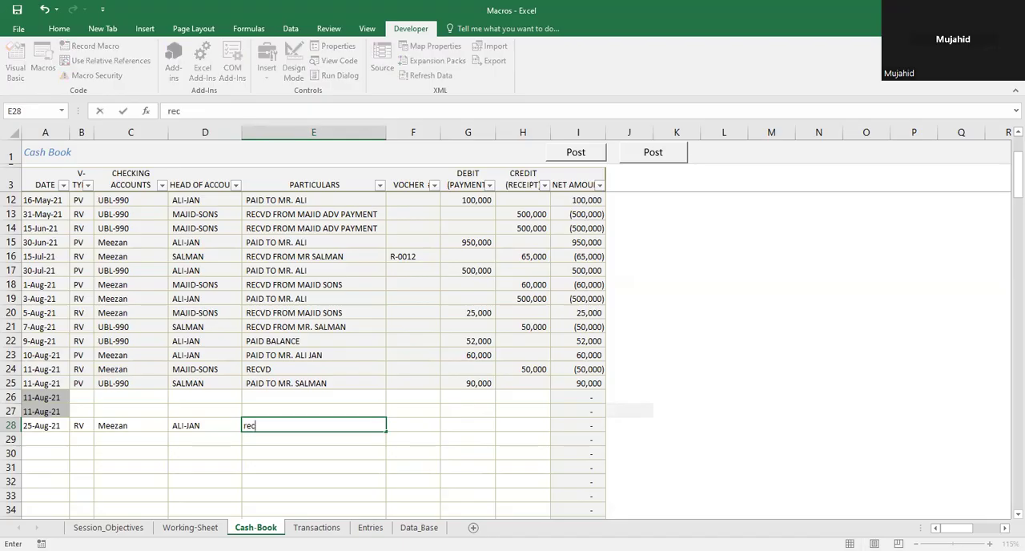
{"action": "type", "text": "vd from Mr. "}
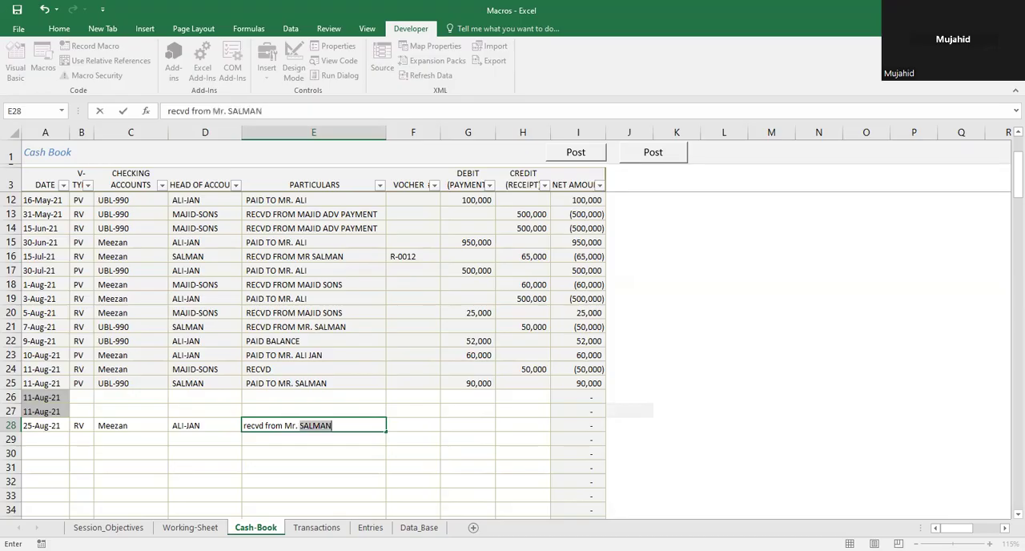
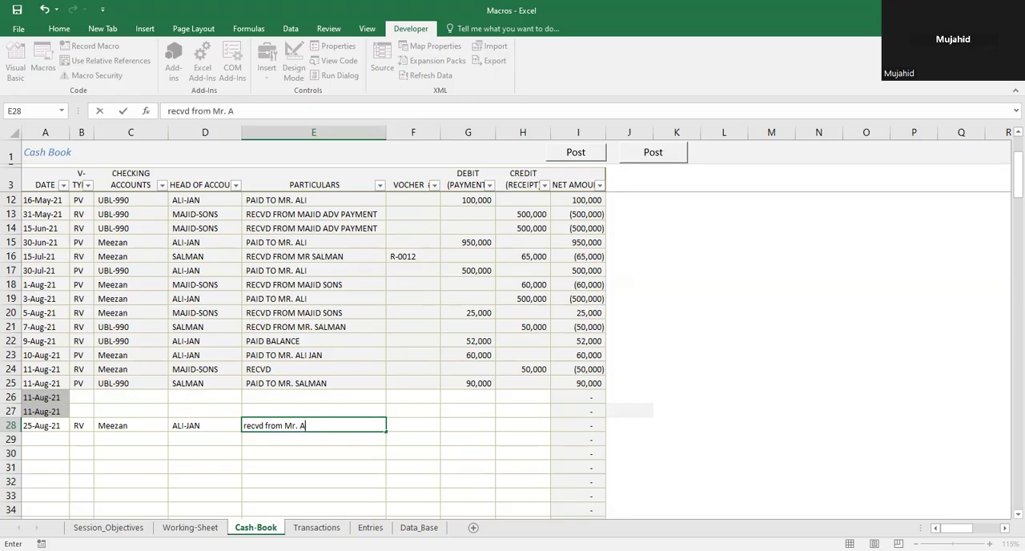
{"action": "key", "text": "Tab"}
{"action": "key", "text": "Tab"}
{"action": "key", "text": "Tab"}
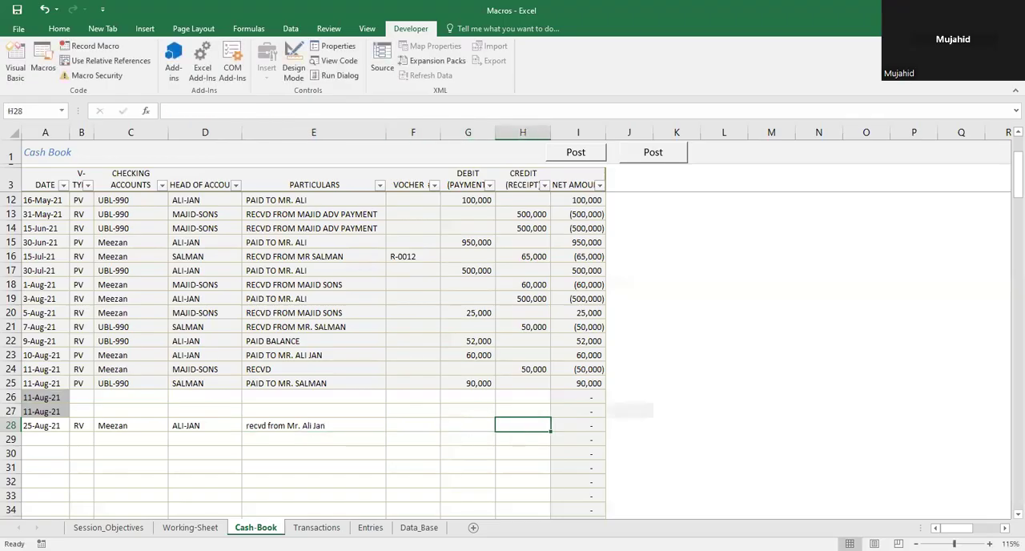
{"action": "type", "text": "30000"}
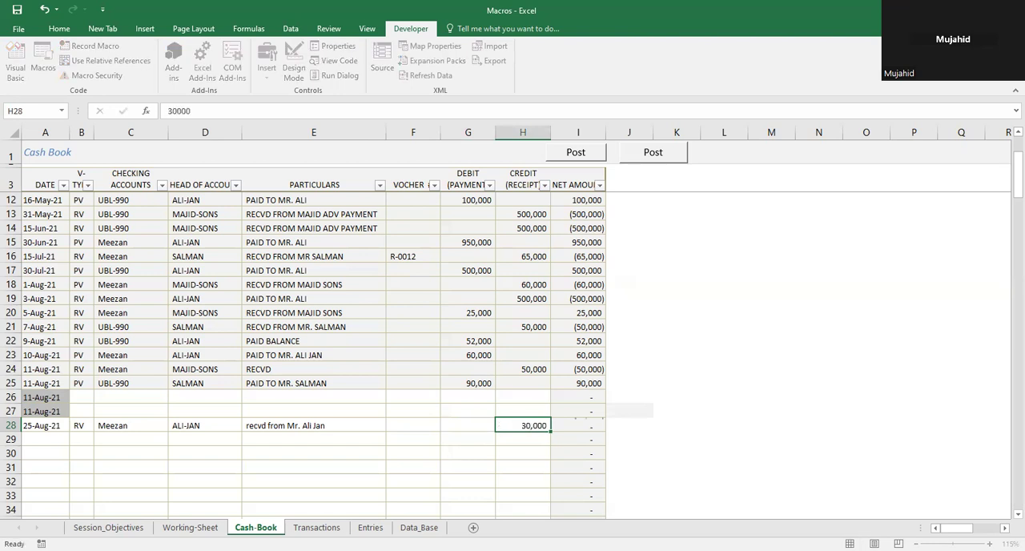
{"action": "key", "text": "Return"}
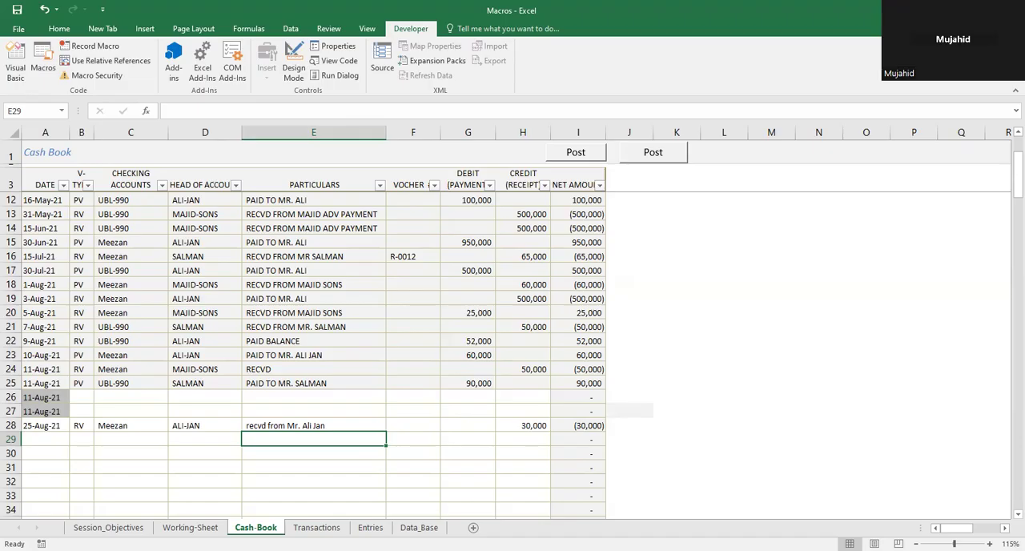
Step: Select the new entry A28:H28 and unprotect the Cash-Book sheet by entering the sheet password
{"action": "key", "text": "Up"}
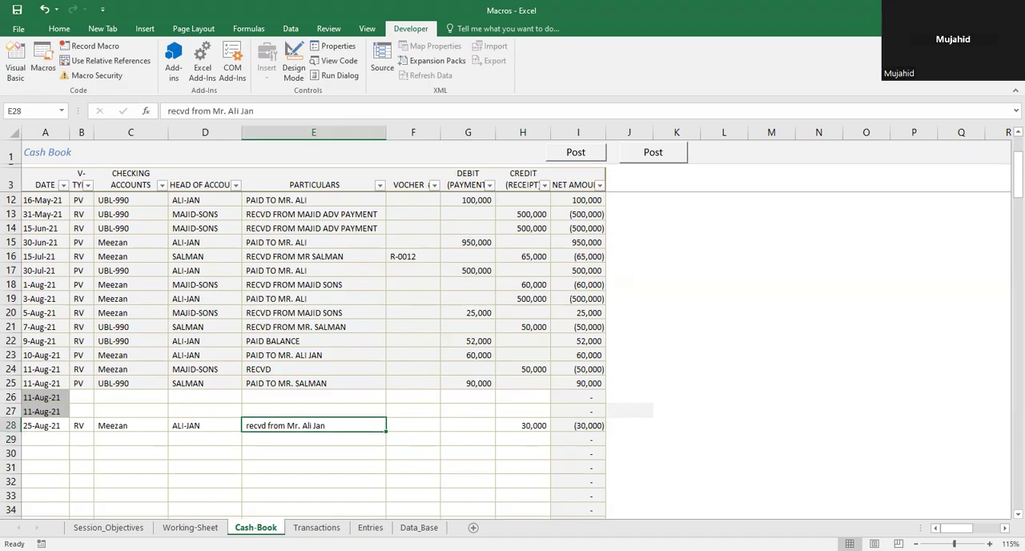
{"action": "key", "text": "Left"}
{"action": "key", "text": "Left"}
{"action": "key", "text": "Left"}
{"action": "key", "text": "Left"}
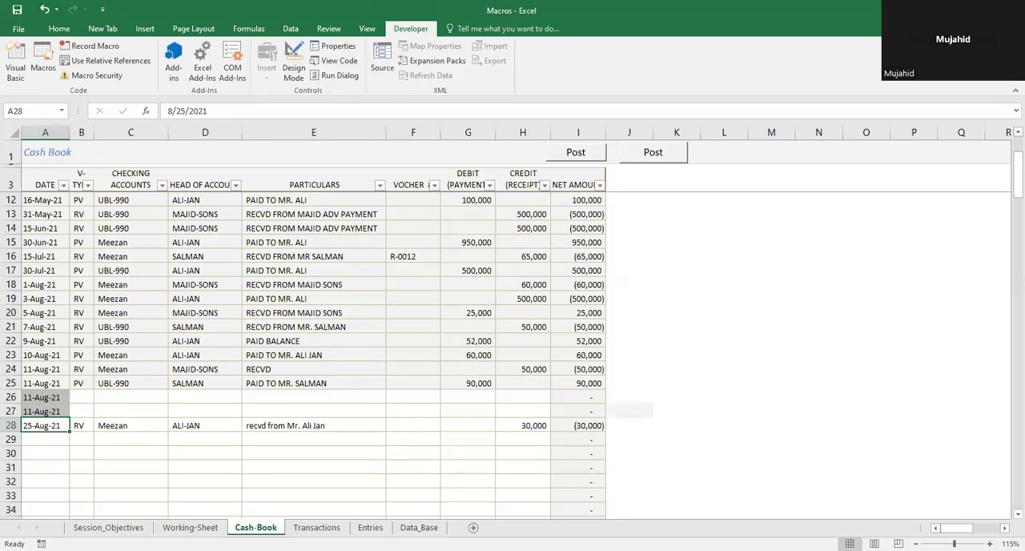
{"action": "key", "text": "shift+Right"}
{"action": "key", "text": "shift+Right"}
{"action": "key", "text": "shift+Right"}
{"action": "key", "text": "shift+Right"}
{"action": "key", "text": "shift+Right"}
{"action": "key", "text": "shift+Right"}
{"action": "key", "text": "shift+Right"}
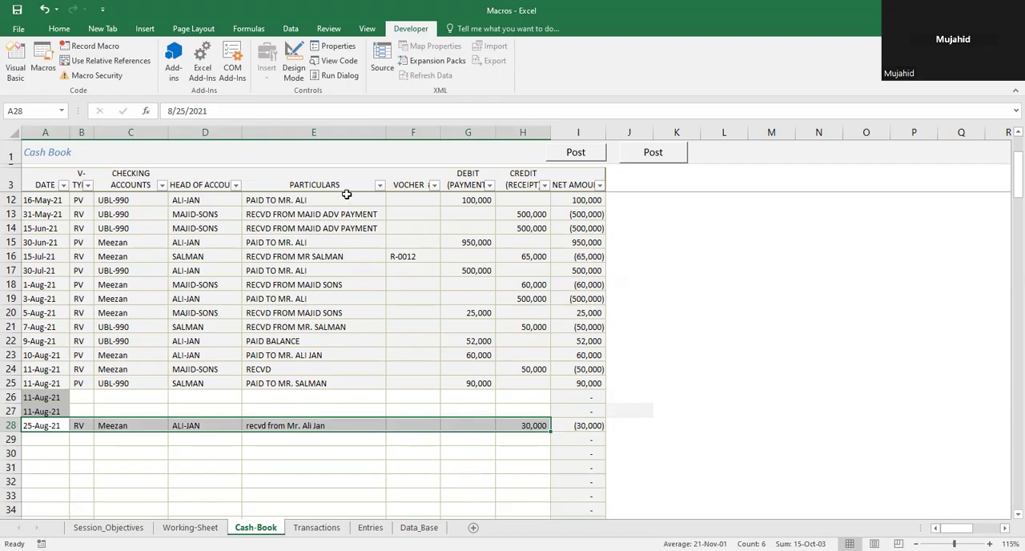
{"action": "left_click", "coordinate": [328, 29]}
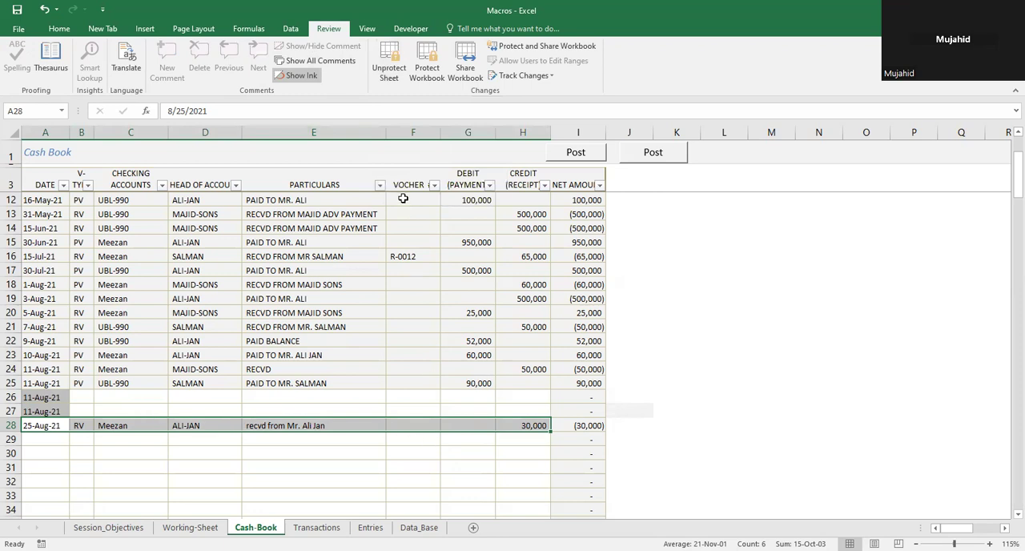
{"action": "left_click", "coordinate": [382, 66]}
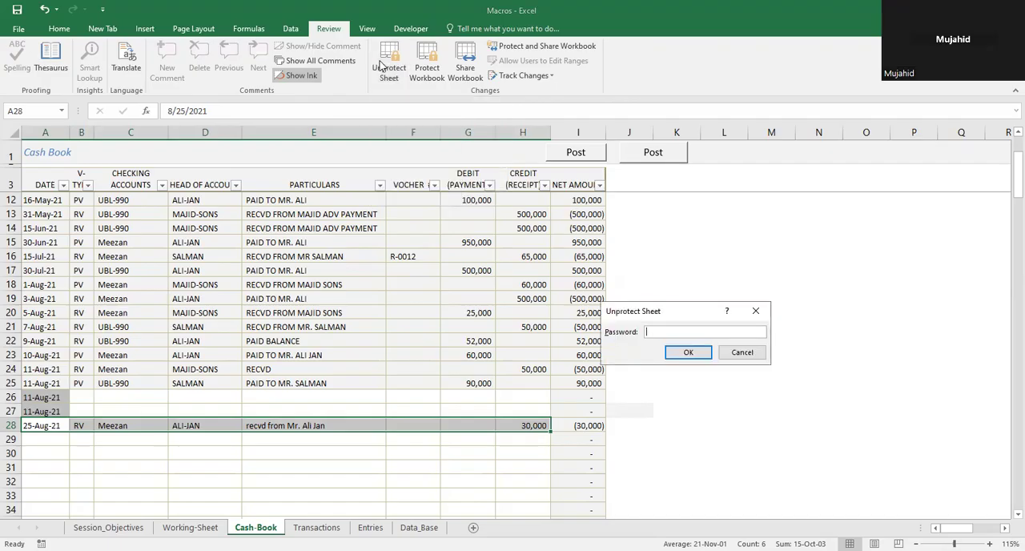
{"action": "type", "text": "•••••"}
{"action": "key", "text": "Return"}
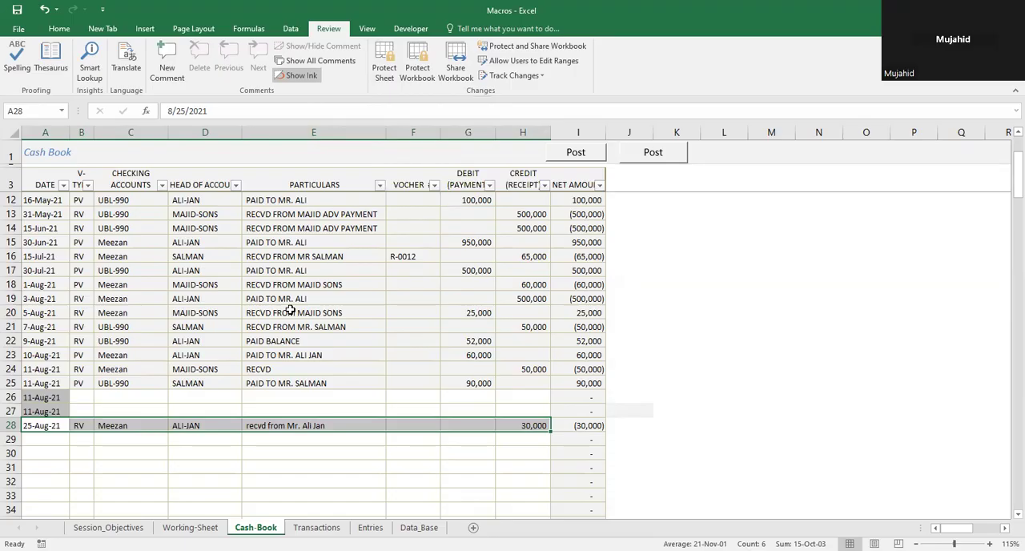
Step: Turn on the Locked protection option for cells A28:H28
{"action": "key", "text": "ctrl+1"}
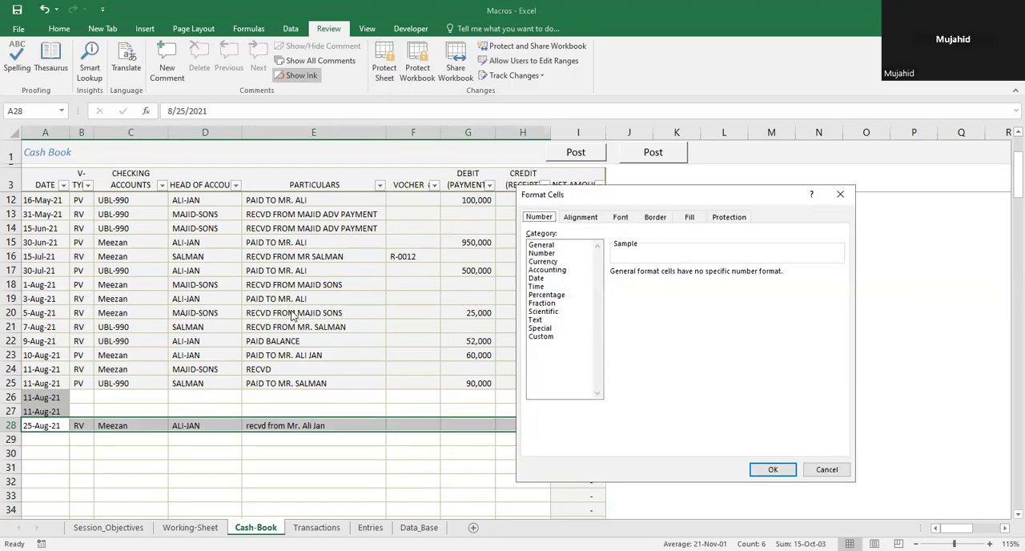
{"action": "left_click", "coordinate": [723, 218]}
{"action": "left_click", "coordinate": [530, 234]}
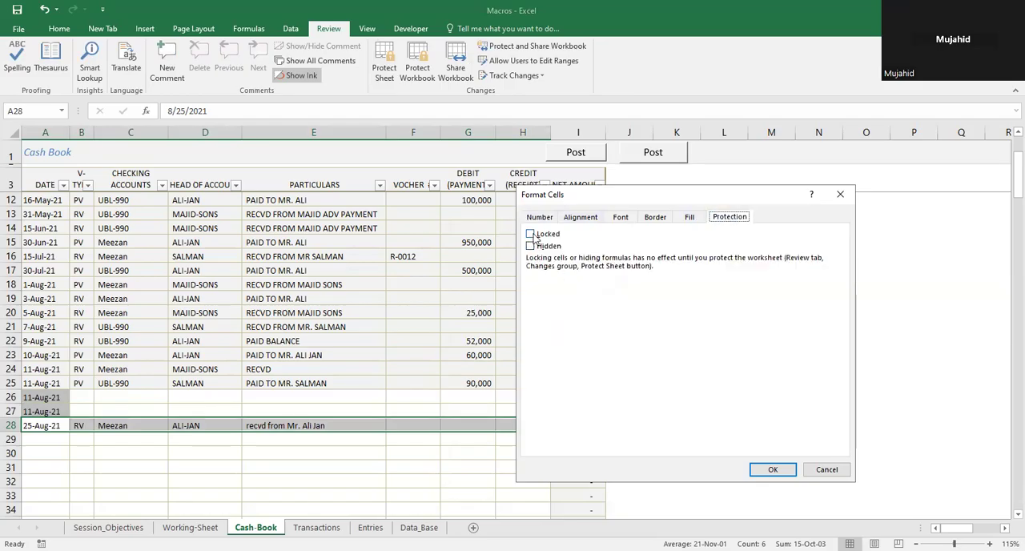
{"action": "left_click", "coordinate": [531, 234]}
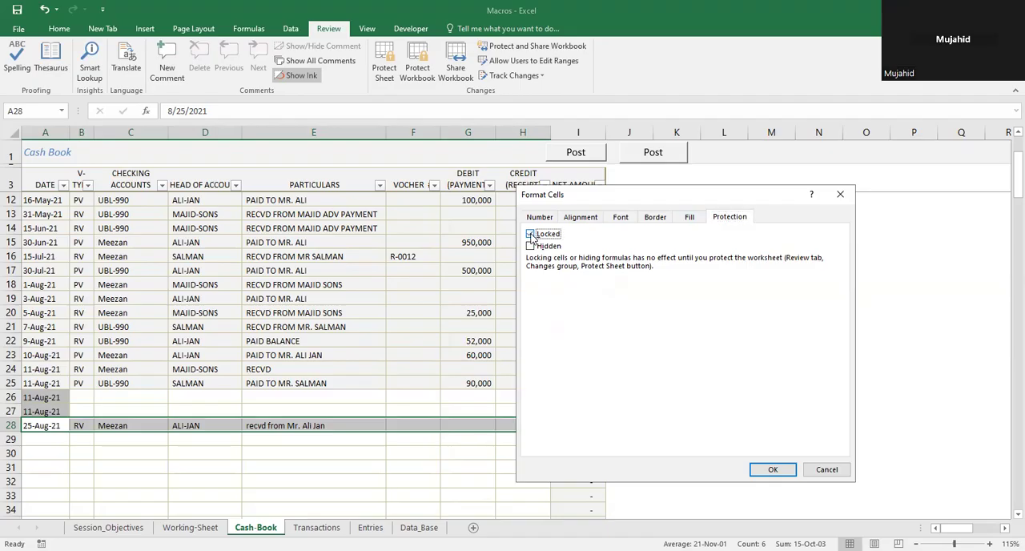
{"action": "left_click", "coordinate": [776, 471]}
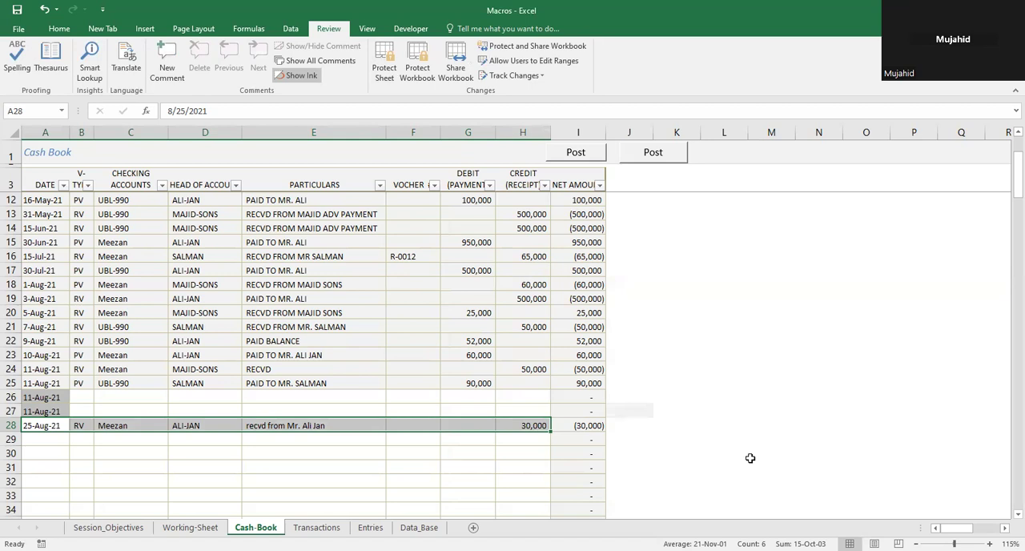
Step: Extend the selection to the net amount in I28 and apply locked cell protection to A28:I28
{"action": "key", "text": "shift+Right"}
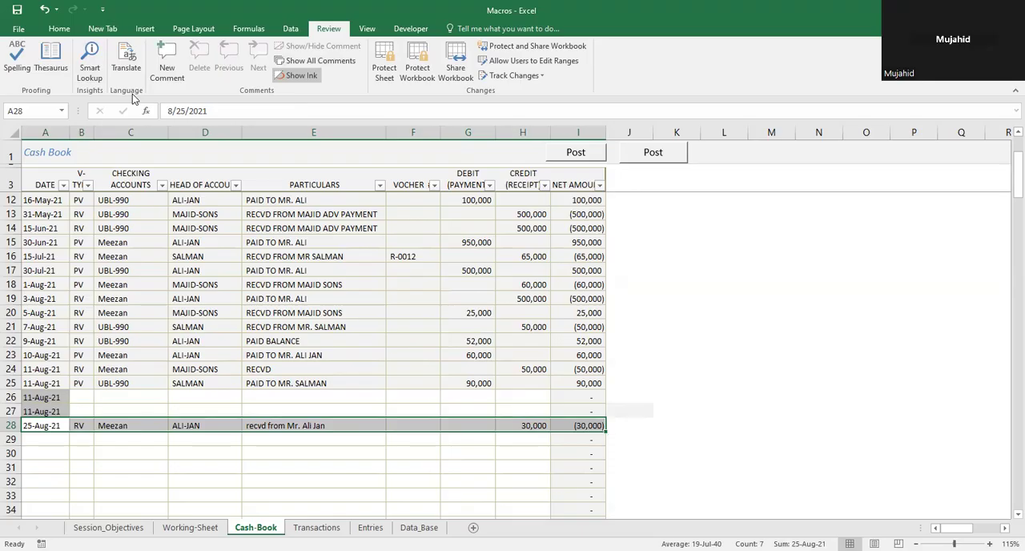
{"action": "key", "text": "ctrl+1"}
{"action": "left_click", "coordinate": [530, 234]}
{"action": "left_click", "coordinate": [529, 234]}
{"action": "left_click", "coordinate": [761, 472]}
Step: Fill cells A28:I28 with the theme color White, Background 1, Darker 15%
{"action": "left_click", "coordinate": [64, 32]}
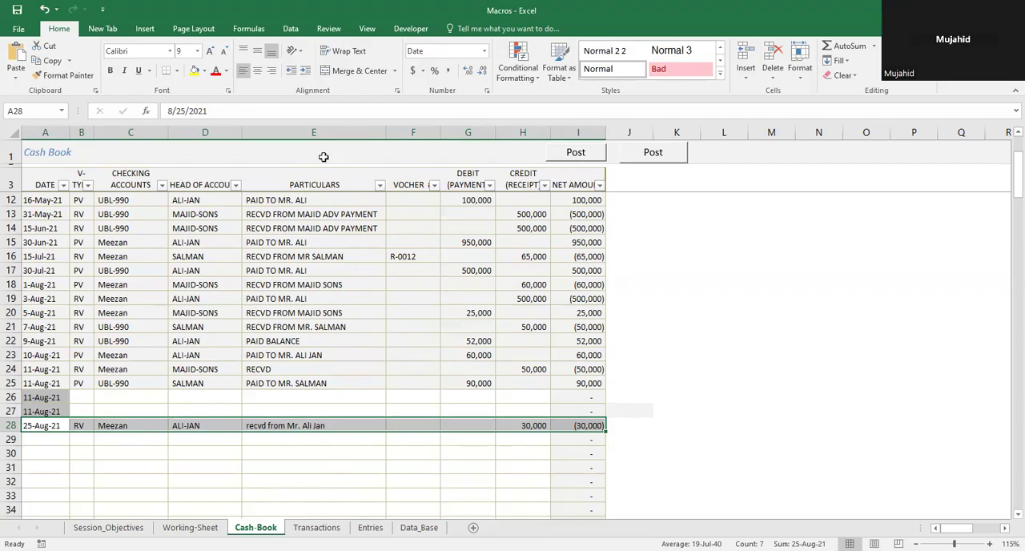
{"action": "left_click", "coordinate": [204, 72]}
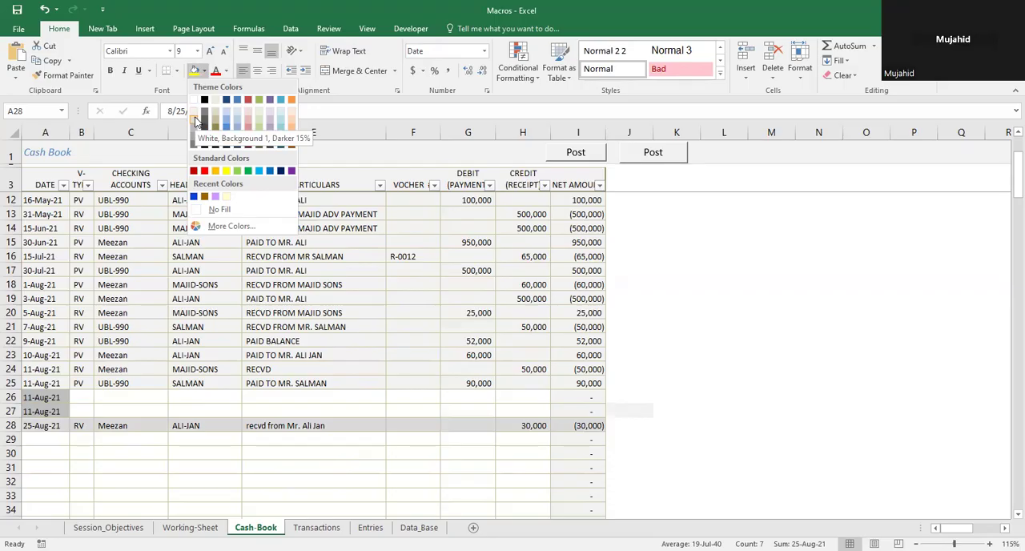
{"action": "left_click", "coordinate": [194, 118]}
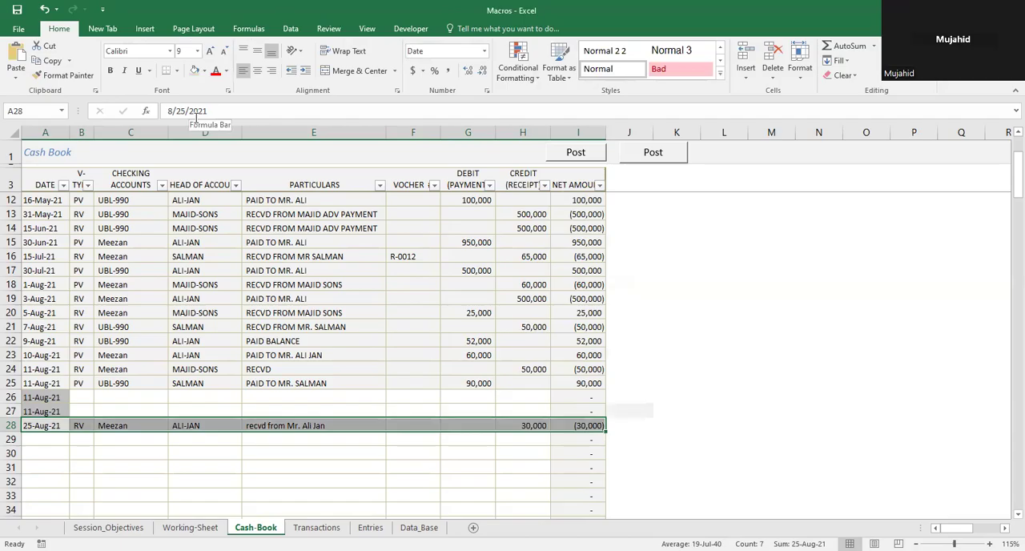
Step: Protect the Cash-Book sheet again, entering and confirming the sheet password
{"action": "left_click", "coordinate": [328, 29]}
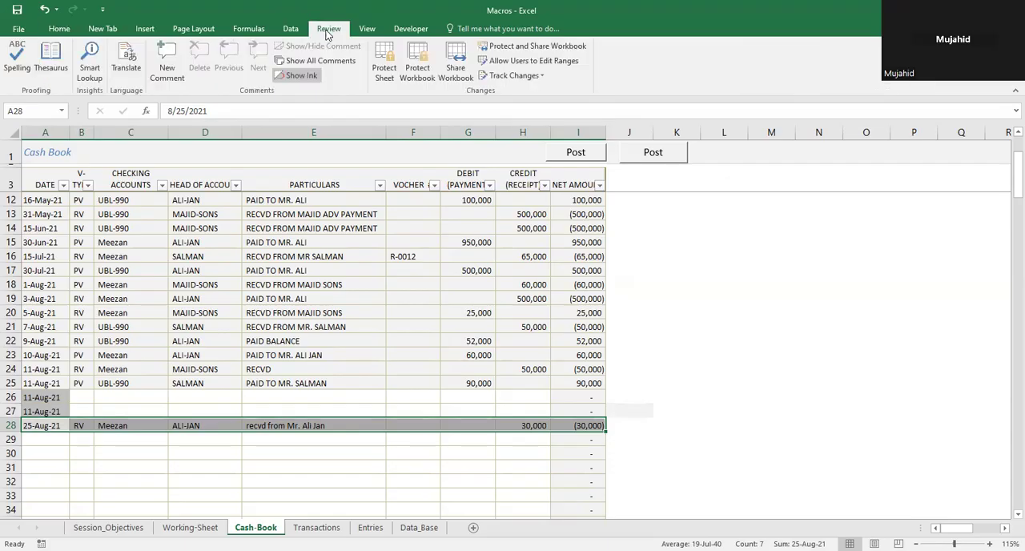
{"action": "left_click", "coordinate": [385, 64]}
{"action": "type", "text": "12345"}
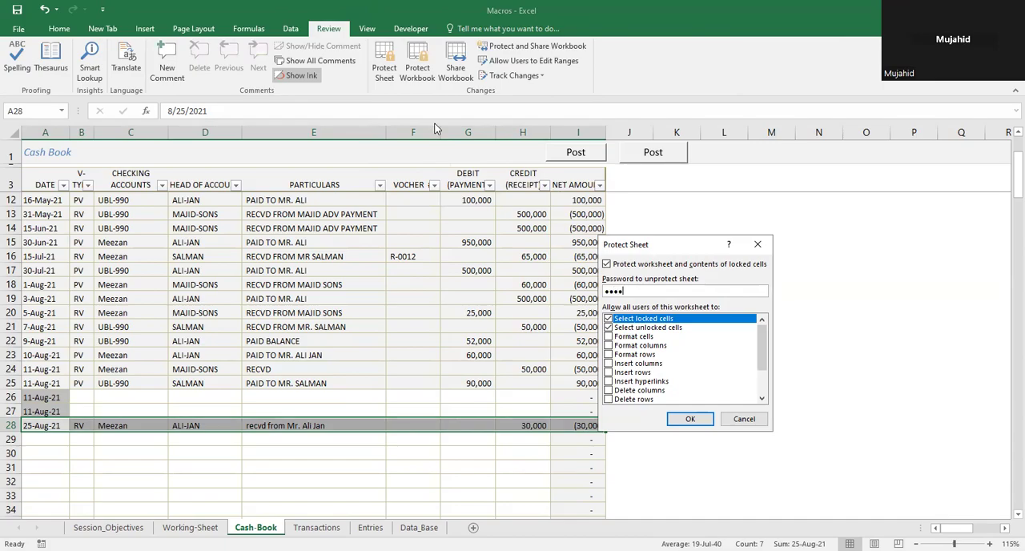
{"action": "key", "text": "Return"}
{"action": "type", "text": "12345"}
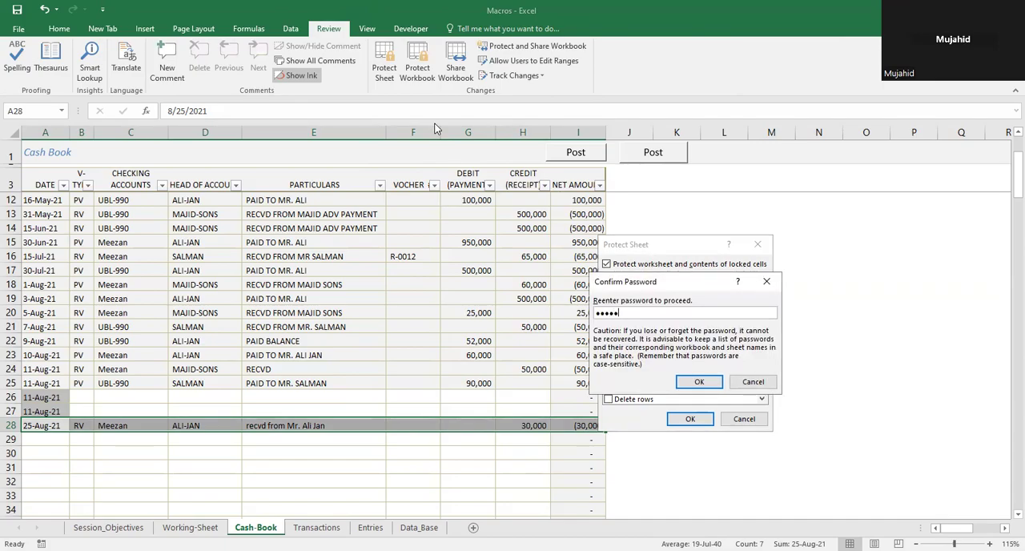
{"action": "key", "text": "Return"}
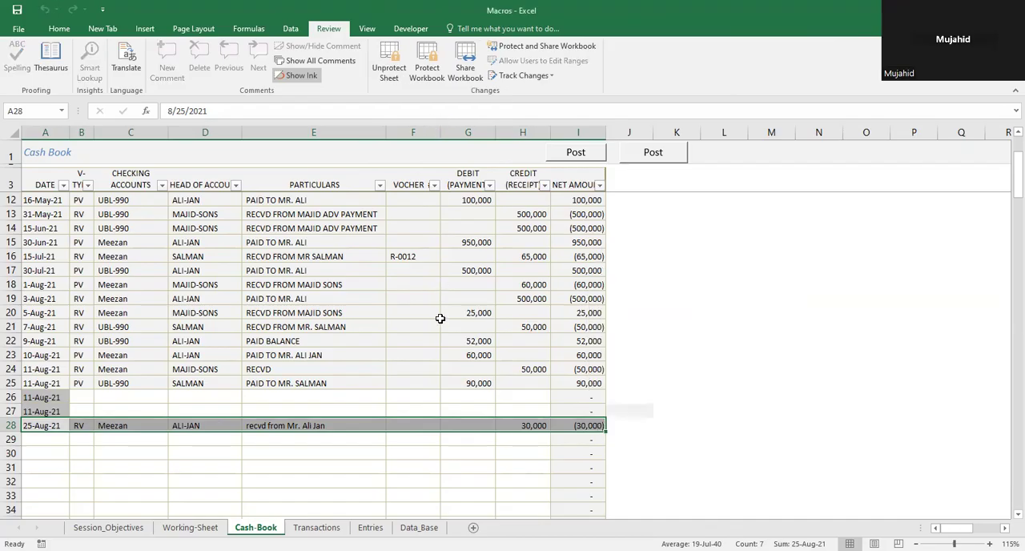
Step: Try to edit the locked voucher cell F28 twice to test the sheet protection, dismissing each warning
{"action": "left_click", "coordinate": [420, 445]}
{"action": "left_click", "coordinate": [405, 423]}
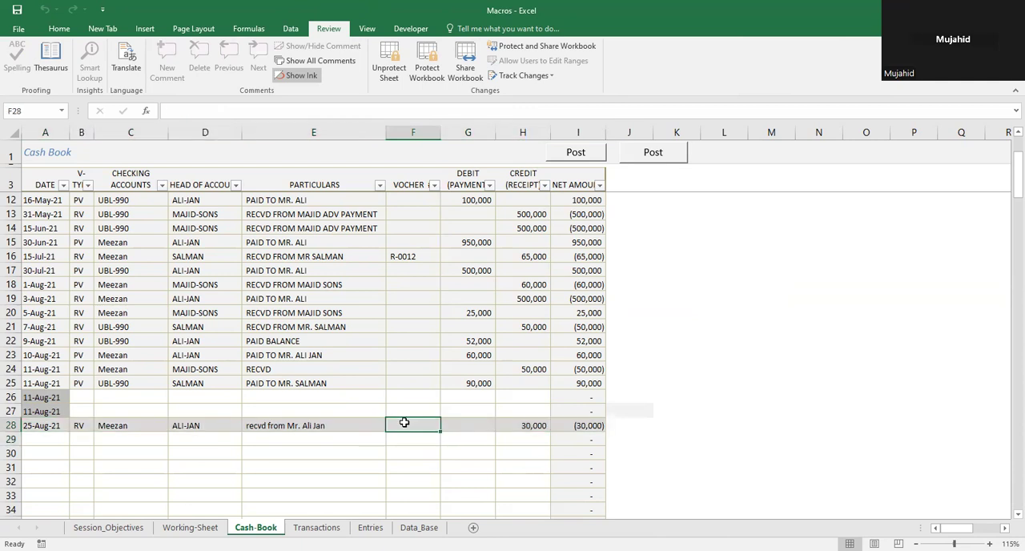
{"action": "double_click", "coordinate": [405, 425]}
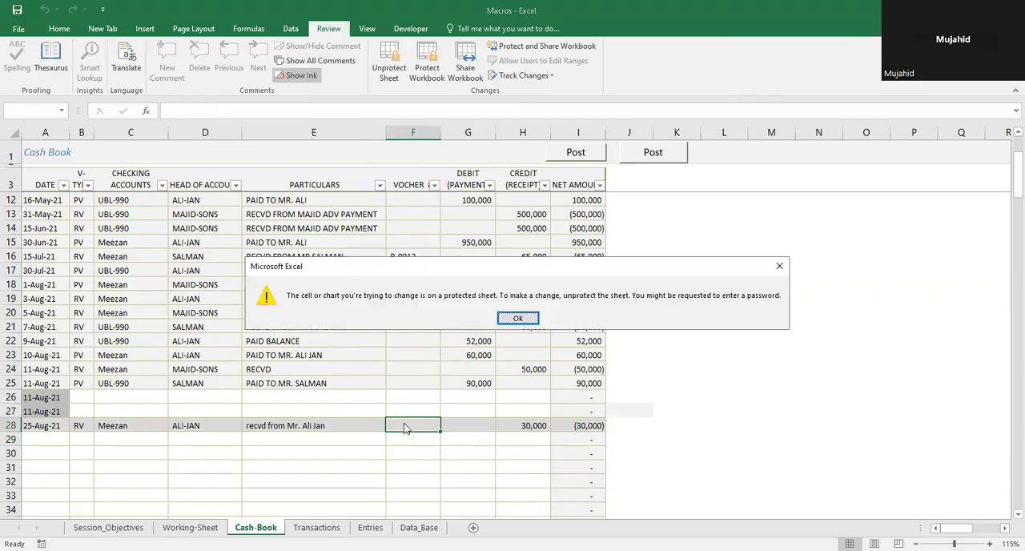
{"action": "key", "text": "Return"}
{"action": "double_click", "coordinate": [404, 427]}
{"action": "left_click", "coordinate": [517, 318]}
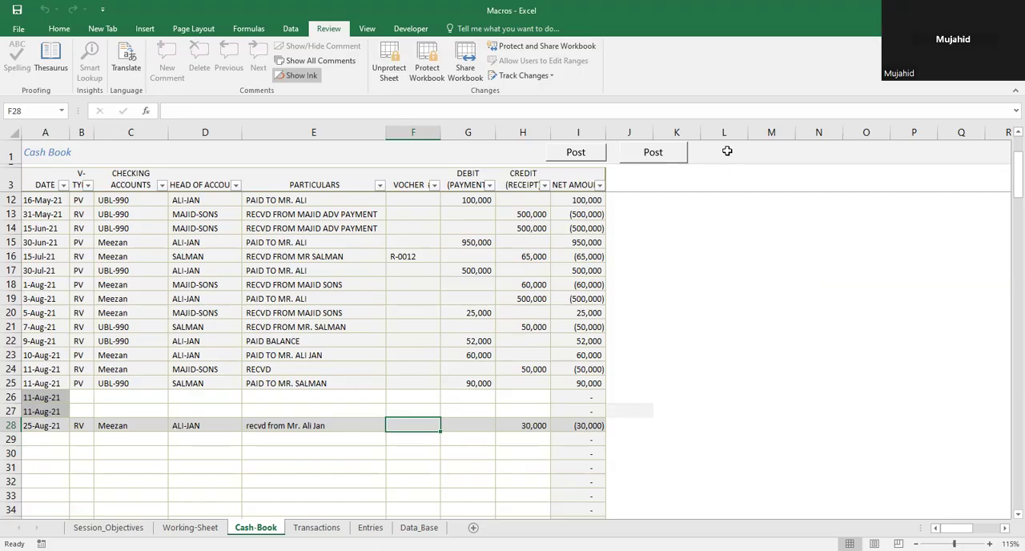
Step: Fill the entry in row 28 down into cells A29:H29
{"action": "key", "text": "Down"}
{"action": "key", "text": "Left"}
{"action": "key", "text": "Left"}
{"action": "key", "text": "Left"}
{"action": "key", "text": "Left"}
{"action": "key", "text": "Left"}
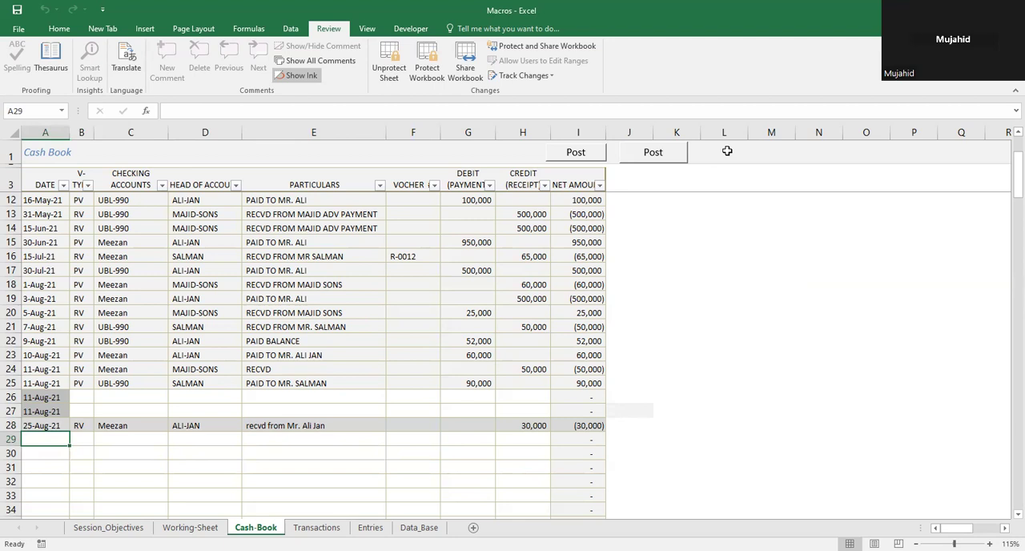
{"action": "key", "text": "shift+Right"}
{"action": "key", "text": "shift+Right"}
{"action": "key", "text": "shift+Right"}
{"action": "key", "text": "shift+Right"}
{"action": "key", "text": "shift+Right"}
{"action": "key", "text": "shift+Right"}
{"action": "key", "text": "shift+Right"}
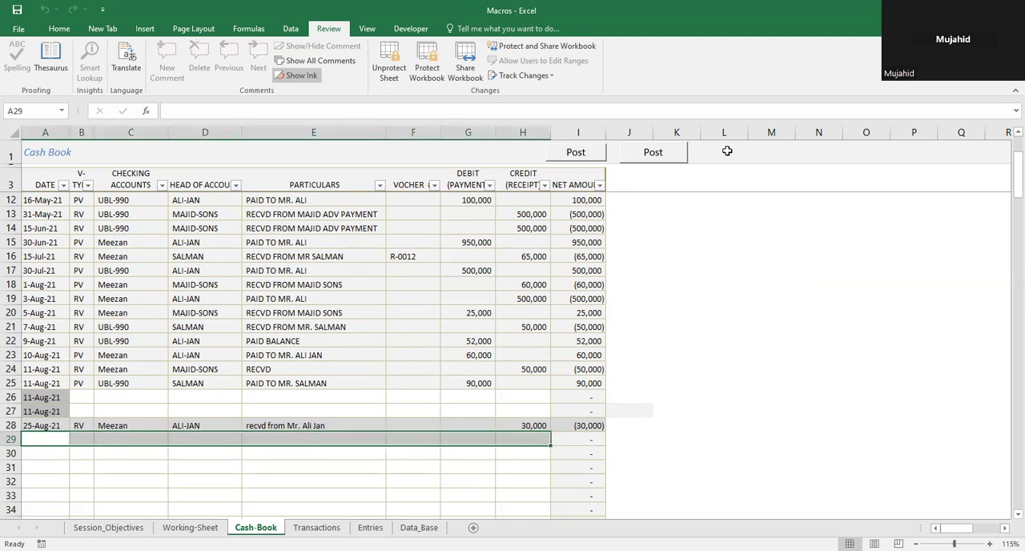
{"action": "key", "text": "ctrl+d"}
{"action": "key", "text": "Right"}
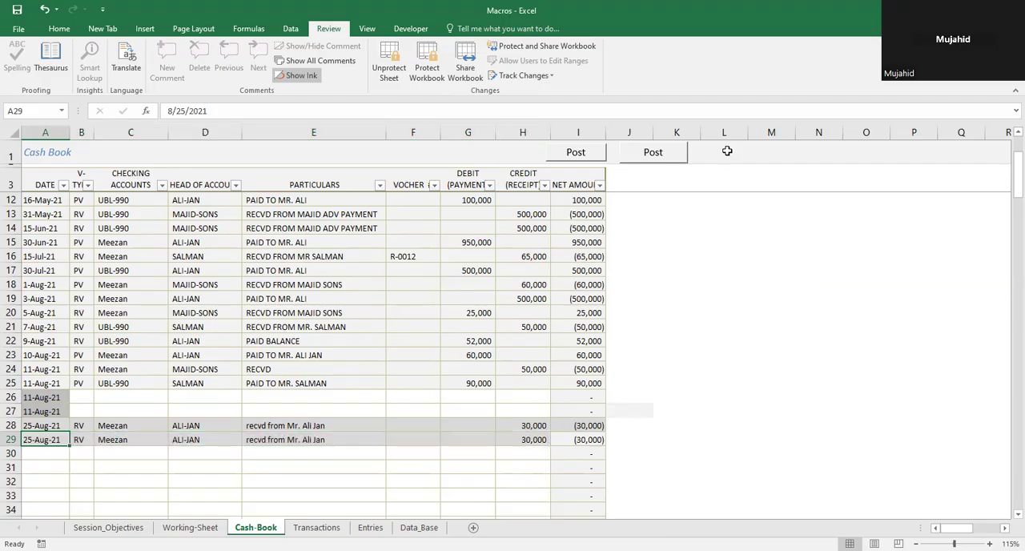
Step: Test whether row 29 is editable by entering d as the voucher type in cell B29, and undo the entry
{"action": "type", "text": "d"}
{"action": "key", "text": "Right"}
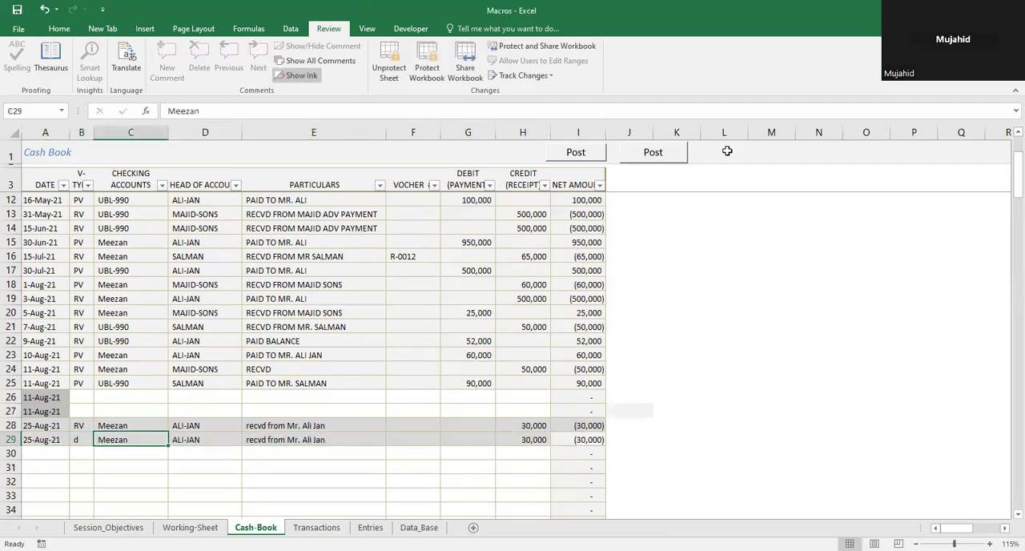
{"action": "key", "text": "Left"}
{"action": "key", "text": "Left"}
{"action": "key", "text": "shift+Right"}
{"action": "key", "text": "shift+Right"}
{"action": "key", "text": "shift+Right"}
{"action": "key", "text": "shift+Right"}
{"action": "key", "text": "shift+Right"}
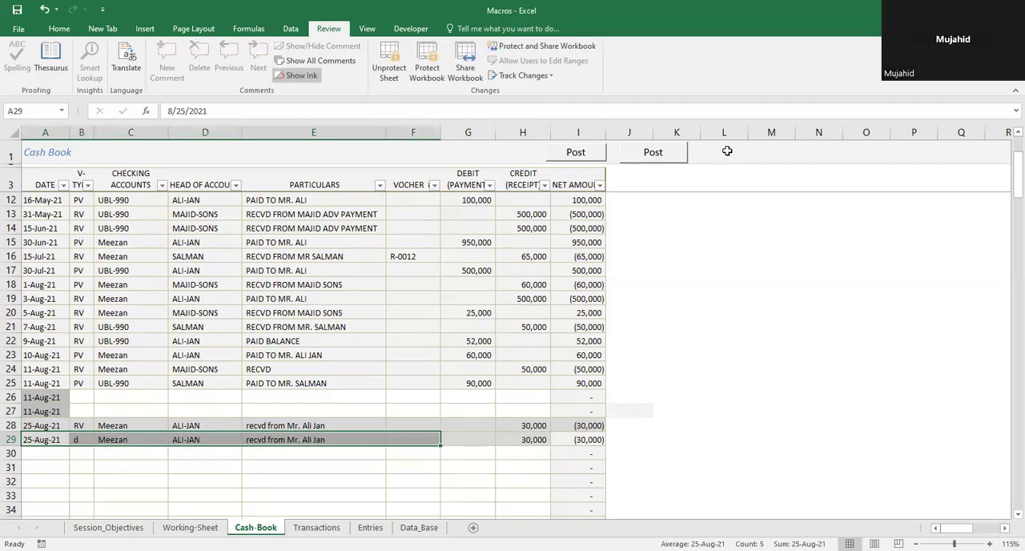
{"action": "key", "text": "ctrl+z"}
{"action": "key", "text": "shift+Right"}
{"action": "key", "text": "shift+Right"}
{"action": "key", "text": "shift+Right"}
{"action": "key", "text": "shift+Right"}
{"action": "key", "text": "shift+Right"}
{"action": "key", "text": "shift+Right"}
{"action": "key", "text": "shift+Right"}
{"action": "key", "text": "shift+Right"}
{"action": "key", "text": "shift+Right"}
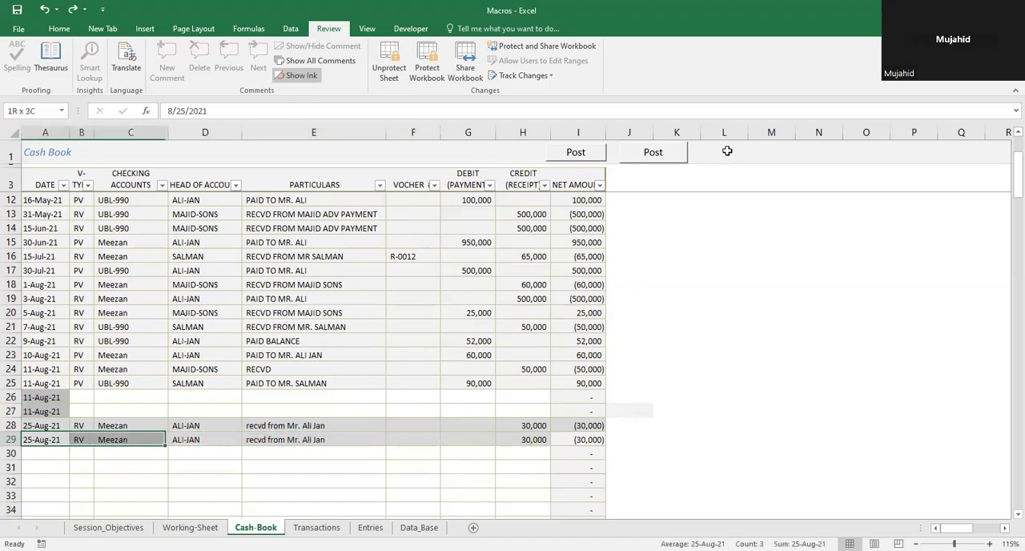
{"action": "key", "text": "shift+Left"}
{"action": "key", "text": "shift+Left"}
{"action": "key", "text": "shift+Left"}
{"action": "key", "text": "shift+Right"}
{"action": "key", "text": "shift+Right"}
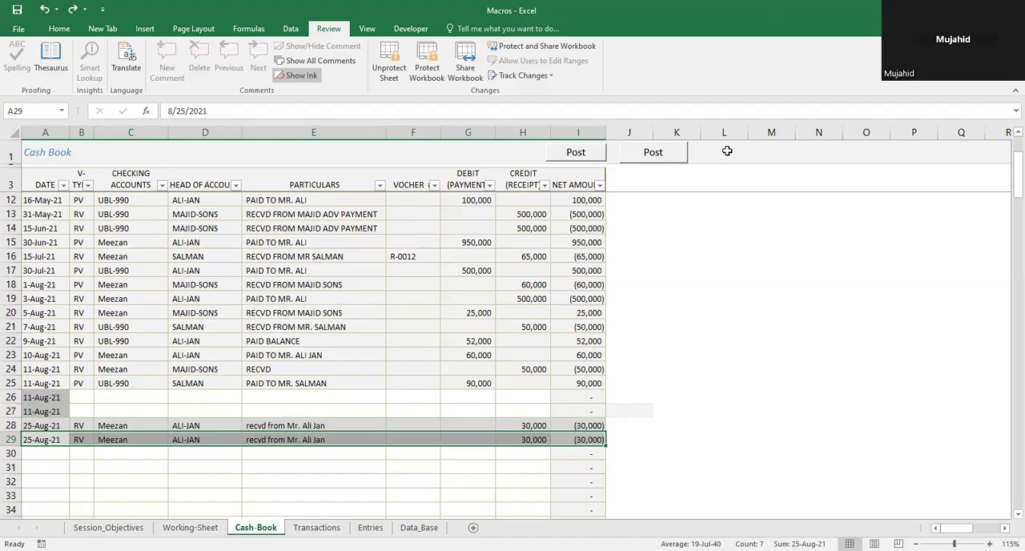
{"action": "key", "text": "alt+h"}
{"action": "key", "text": "Down"}
{"action": "key", "text": "Down"}
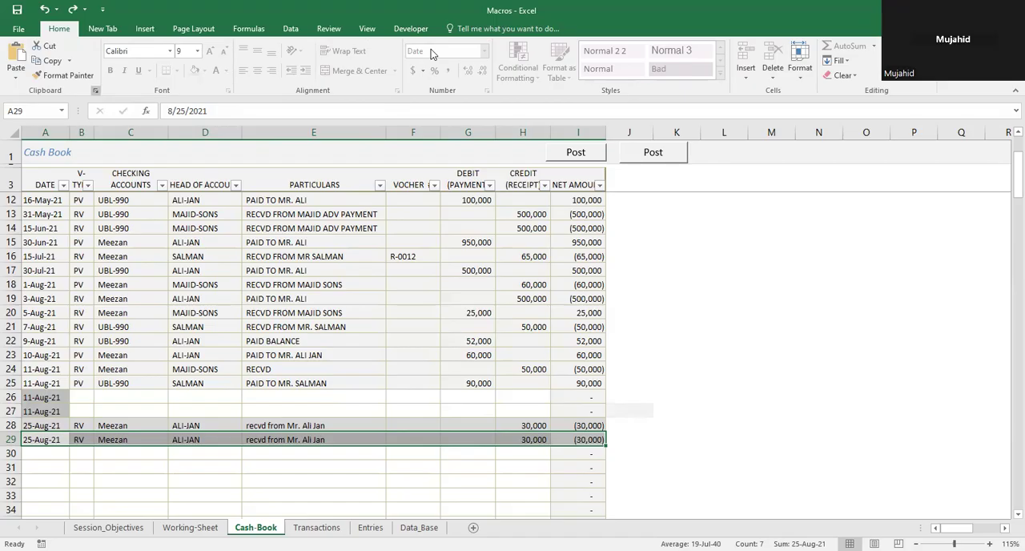
{"action": "key", "text": "alt+Tab"}
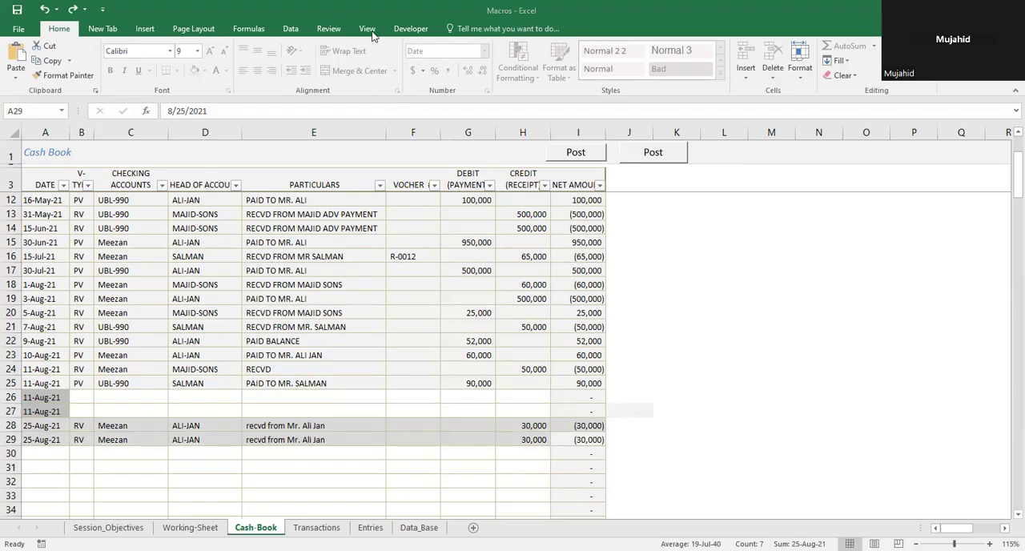
Step: Unprotect the Cash-Book sheet by entering the sheet password
{"action": "left_click", "coordinate": [336, 32]}
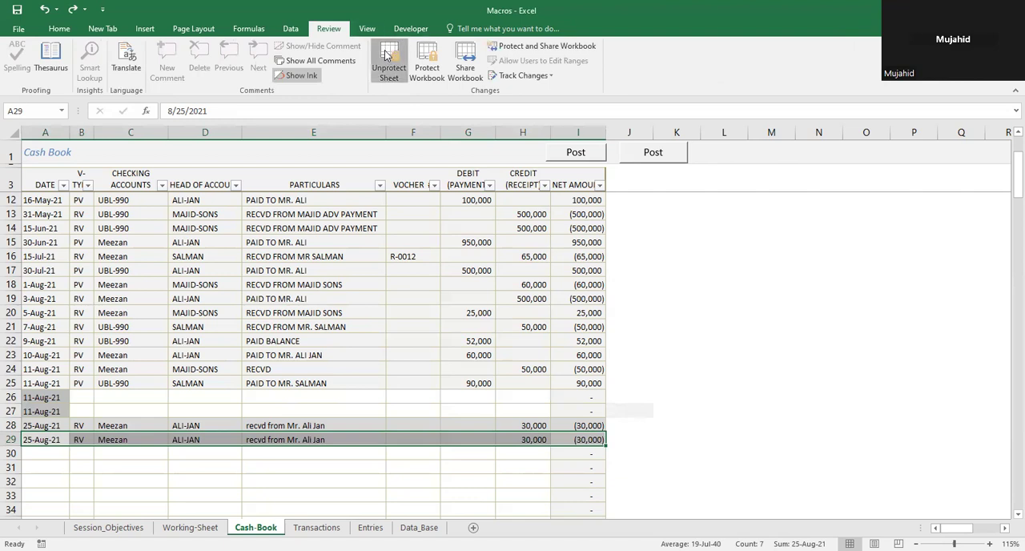
{"action": "left_click", "coordinate": [386, 54]}
{"action": "type", "text": "12345"}
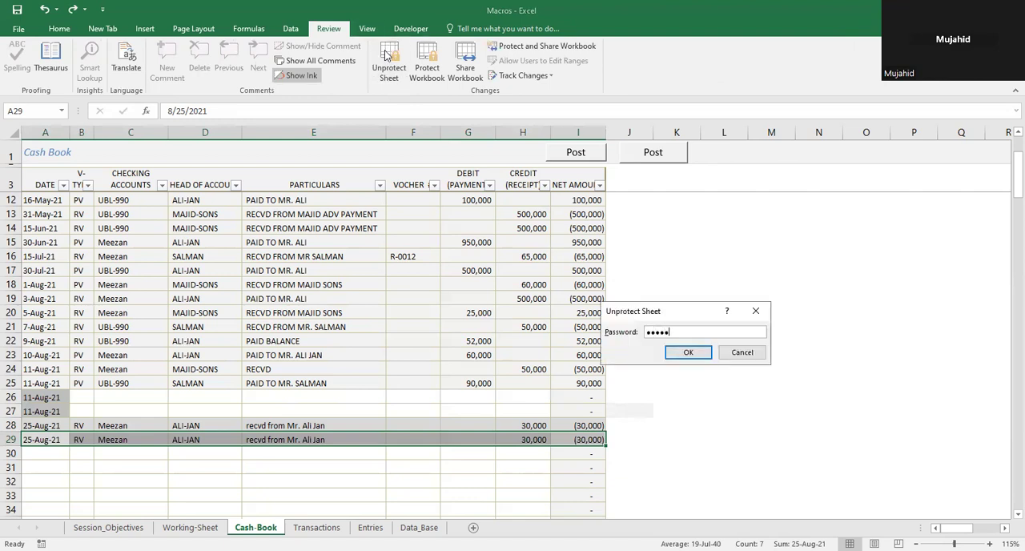
{"action": "key", "text": "Return"}
Step: Remove the fill color from the entry in cells A29:I29
{"action": "key", "text": "Down"}
{"action": "key", "text": "Up"}
{"action": "key", "text": "shift+Right"}
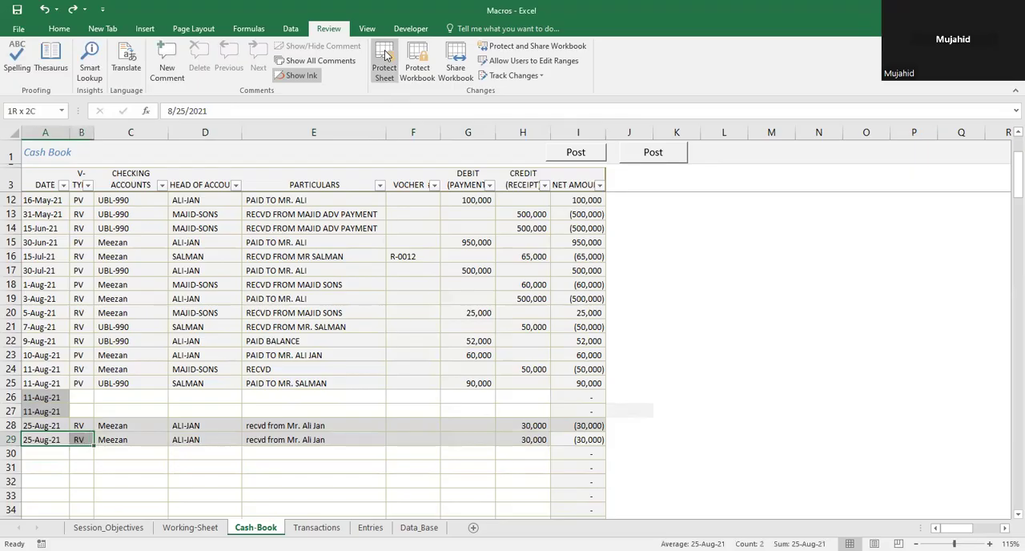
{"action": "key", "text": "shift+Right"}
{"action": "key", "text": "shift+Right"}
{"action": "key", "text": "shift+Right"}
{"action": "key", "text": "shift+Right"}
{"action": "key", "text": "shift+Right"}
{"action": "key", "text": "shift+Right"}
{"action": "key", "text": "shift+Right"}
{"action": "key", "text": "shift+Right"}
{"action": "key", "text": "shift+Left"}
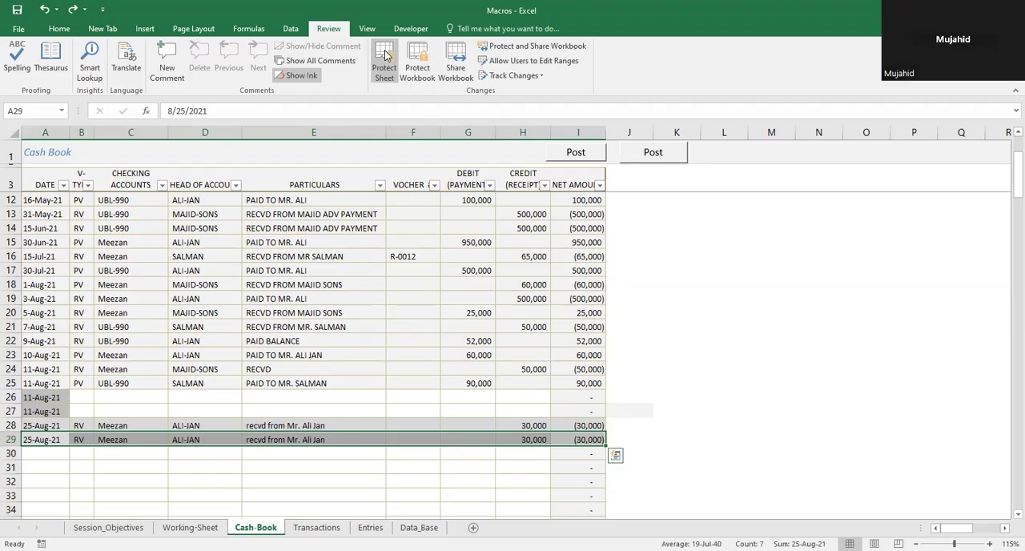
{"action": "scroll", "coordinate": [386, 54], "scroll_direction": "up", "scroll_amount": 6}
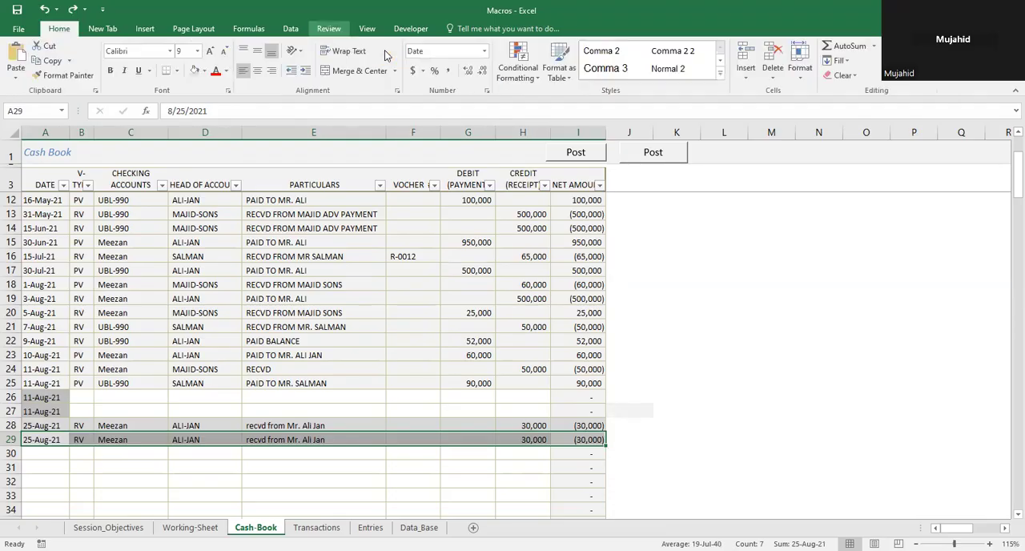
{"action": "key", "text": "Down"}
{"action": "key", "text": "Down"}
{"action": "key", "text": "Down"}
{"action": "key", "text": "Down"}
{"action": "key", "text": "Down"}
{"action": "key", "text": "Down"}
{"action": "key", "text": "Up"}
{"action": "key", "text": "Up"}
{"action": "key", "text": "Up"}
{"action": "key", "text": "Up"}
{"action": "key", "text": "Up"}
{"action": "key", "text": "Up"}
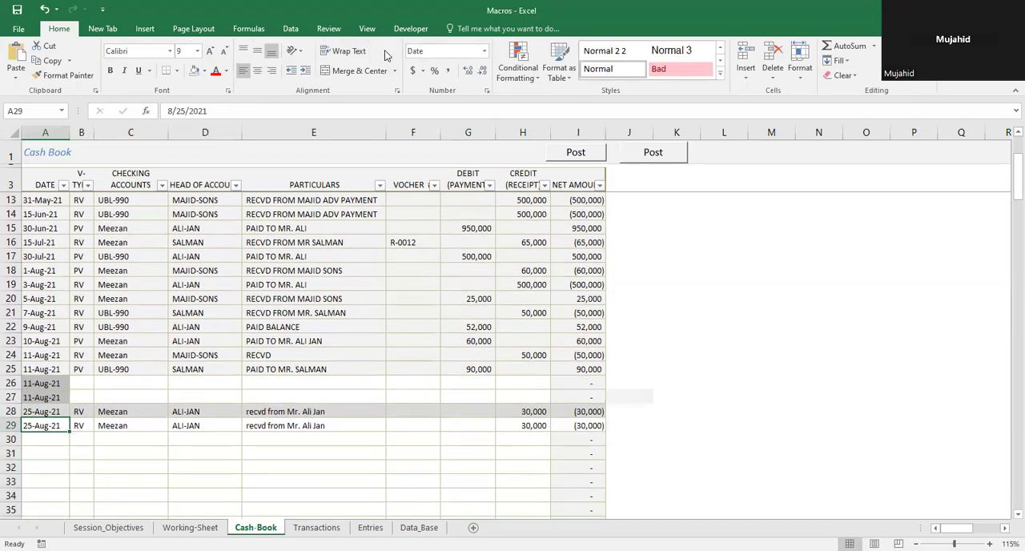
{"action": "key", "text": "shift+Right"}
{"action": "key", "text": "shift+Right"}
{"action": "key", "text": "shift+Right"}
{"action": "key", "text": "shift+Right"}
{"action": "key", "text": "shift+Right"}
{"action": "key", "text": "shift+Right"}
{"action": "key", "text": "shift+Right"}
{"action": "key", "text": "shift+Right"}
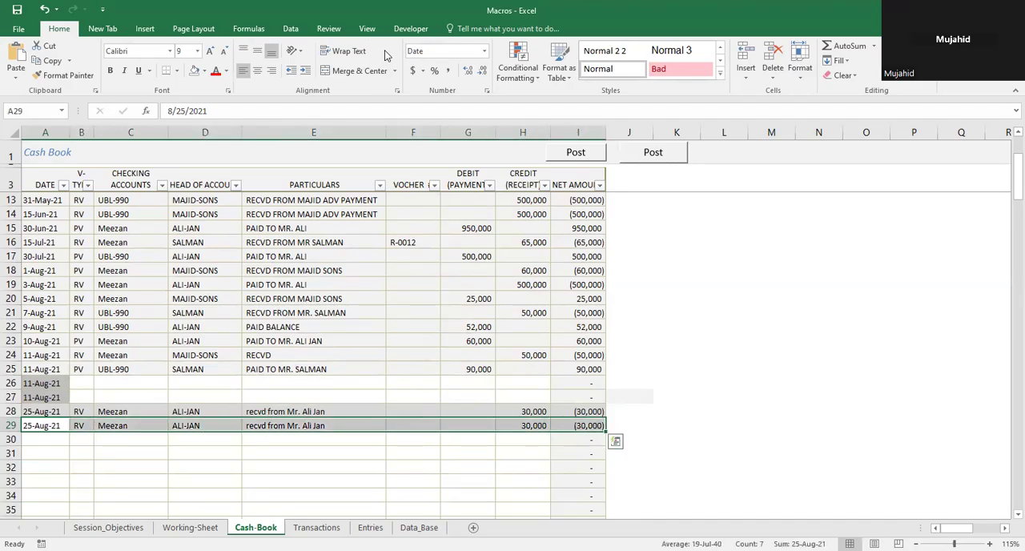
{"action": "key", "text": "Left"}
{"action": "key", "text": "Right"}
{"action": "key", "text": "Right"}
{"action": "key", "text": "Left"}
{"action": "key", "text": "Left"}
{"action": "key", "text": "Up"}
{"action": "key", "text": "Up"}
{"action": "key", "text": "Up"}
{"action": "key", "text": "Down"}
{"action": "key", "text": "Down"}
{"action": "key", "text": "shift+Right"}
{"action": "key", "text": "shift+Right"}
{"action": "key", "text": "shift+Right"}
{"action": "key", "text": "shift+Right"}
{"action": "key", "text": "shift+Right"}
{"action": "key", "text": "shift+Right"}
{"action": "key", "text": "shift+Right"}
{"action": "key", "text": "shift+Right"}
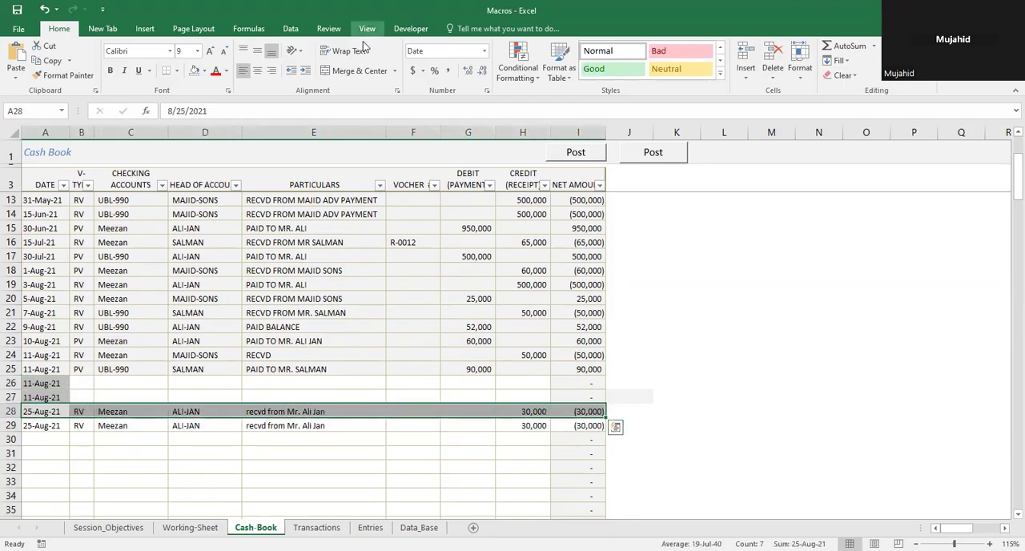
Step: Protect the Cash-Book sheet, entering and confirming the sheet password
{"action": "left_click", "coordinate": [327, 29]}
{"action": "left_click", "coordinate": [384, 62]}
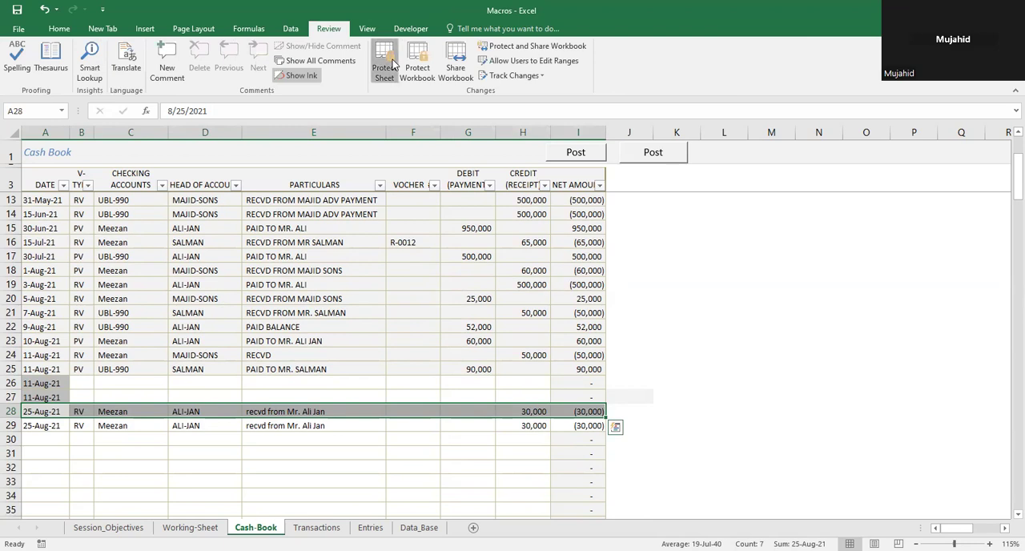
{"action": "type", "text": "12"}
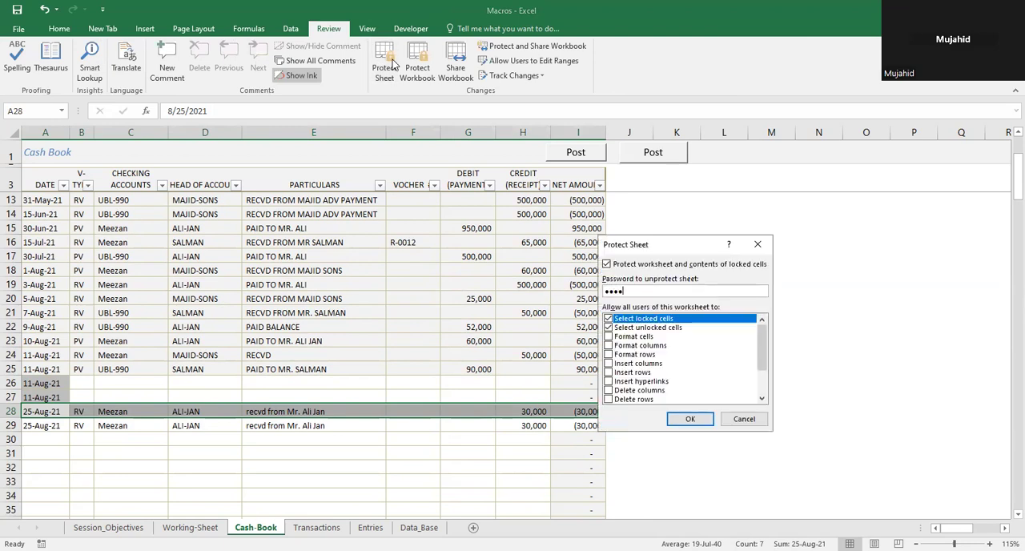
{"action": "type", "text": "345"}
{"action": "key", "text": "Return"}
{"action": "type", "text": "12345"}
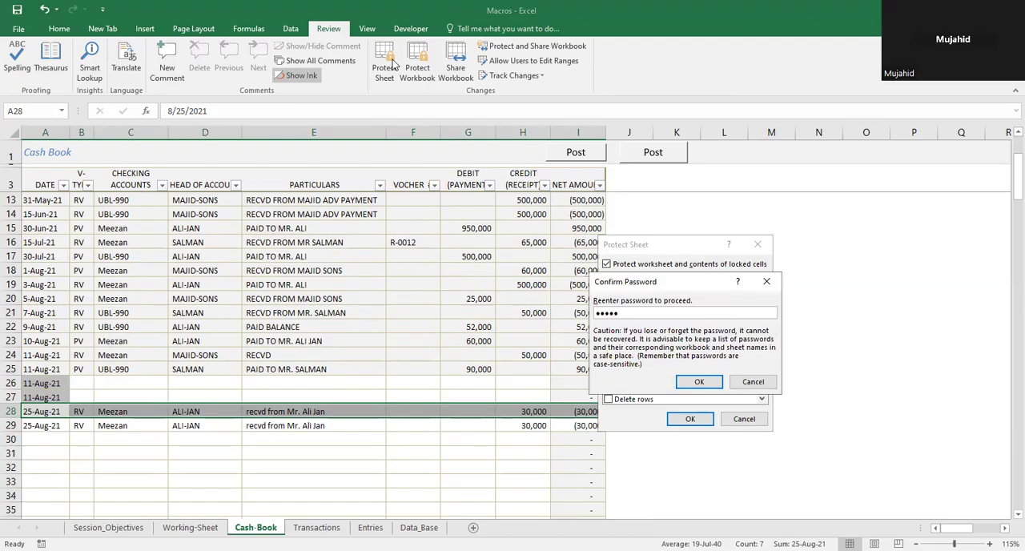
{"action": "key", "text": "Return"}
{"action": "key", "text": "Return"}
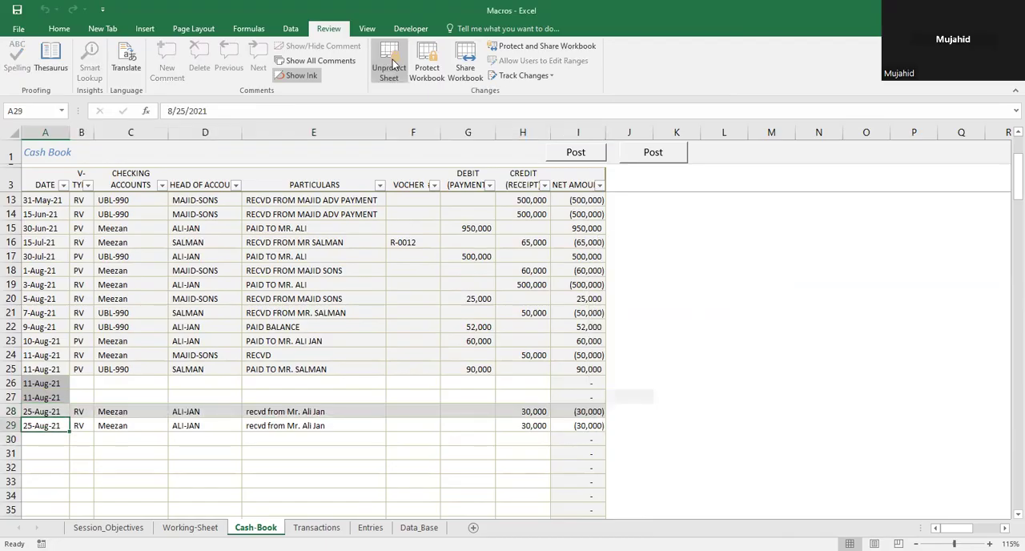
Step: Select the entry in A29:I29 and start recording a macro named aa, stored in This Workbook
{"action": "key", "text": "shift+Right"}
{"action": "key", "text": "shift+Right"}
{"action": "key", "text": "shift+Right"}
{"action": "key", "text": "shift+Right"}
{"action": "key", "text": "shift+Right"}
{"action": "key", "text": "shift+Right"}
{"action": "key", "text": "shift+Right"}
{"action": "key", "text": "shift+Right"}
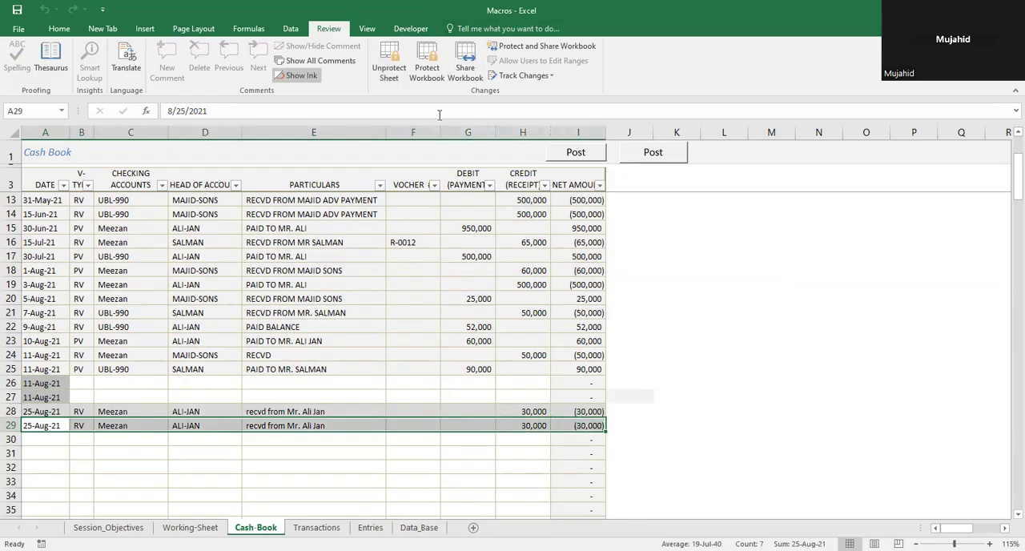
{"action": "left_click", "coordinate": [410, 28]}
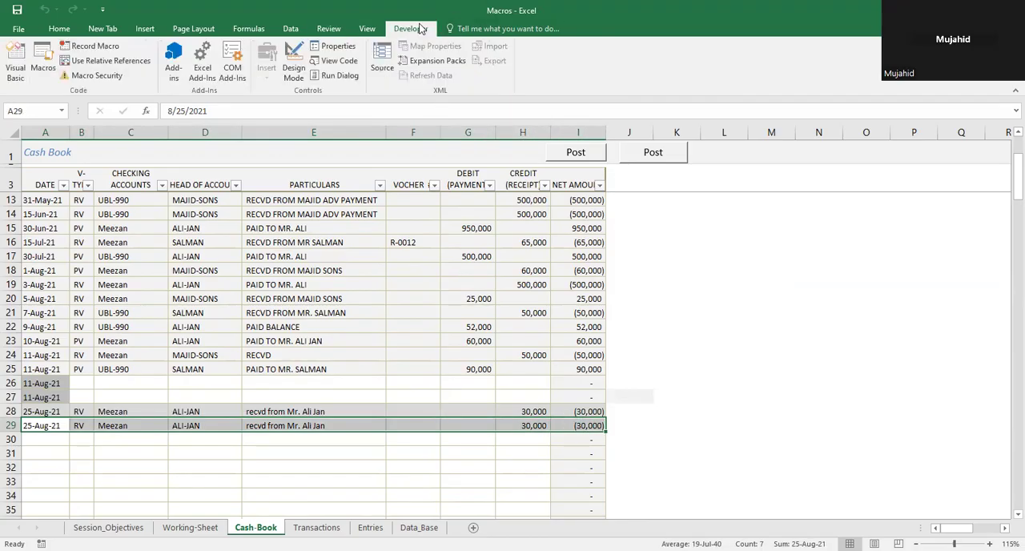
{"action": "left_click", "coordinate": [82, 51]}
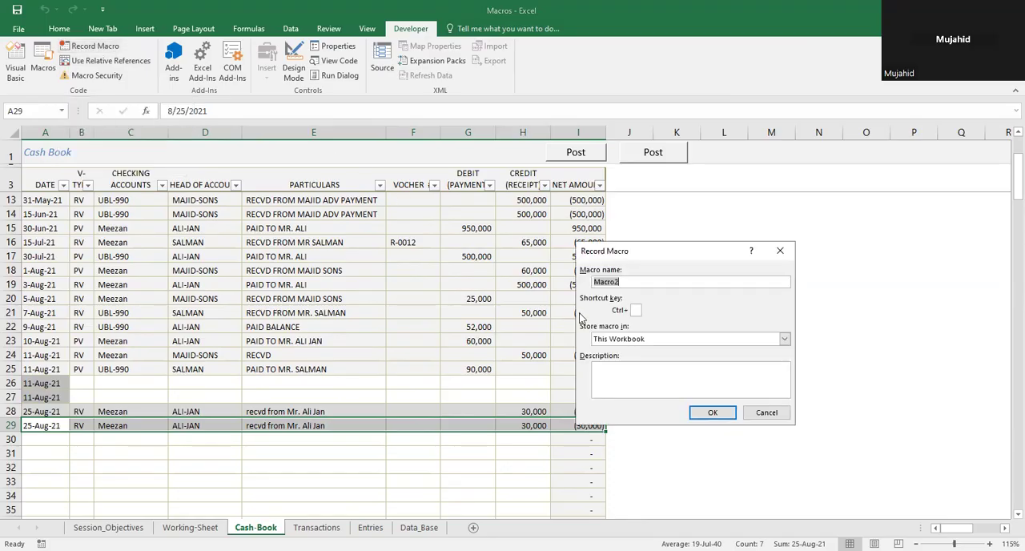
{"action": "type", "text": "aaaa"}
{"action": "left_click", "coordinate": [709, 416]}
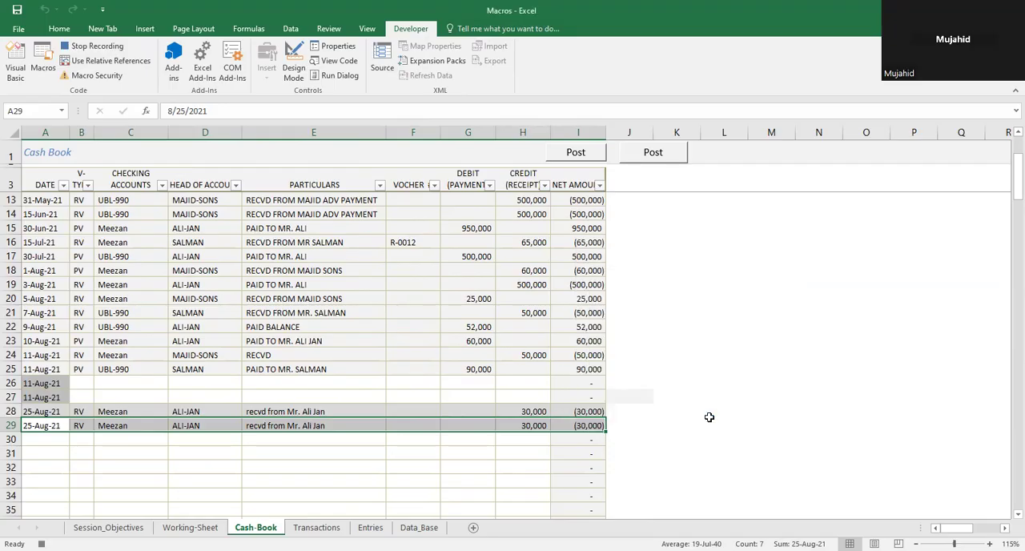
Step: Unprotect the Cash-Book sheet with its password while the macro is recording
{"action": "left_click", "coordinate": [337, 29]}
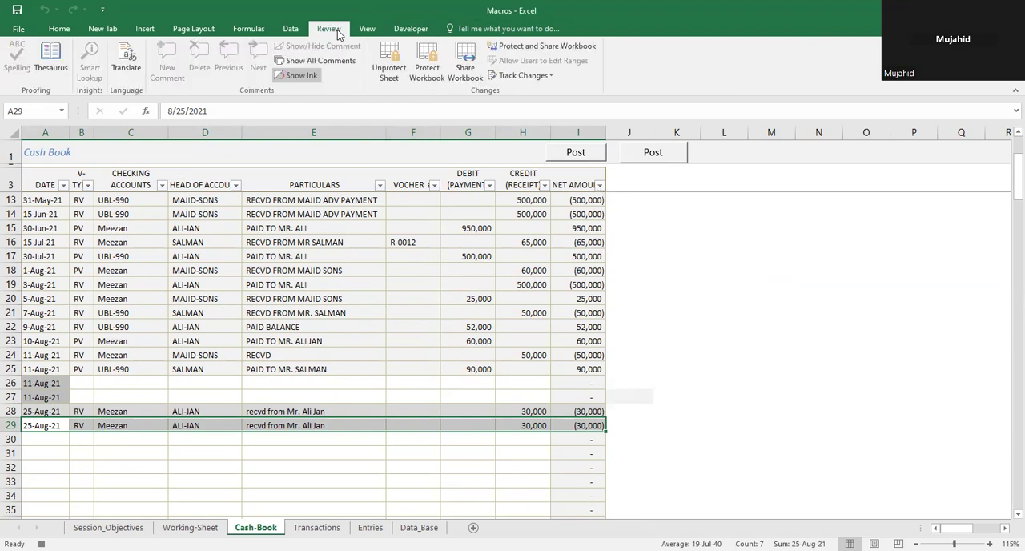
{"action": "left_click", "coordinate": [395, 72]}
{"action": "type", "text": "12345"}
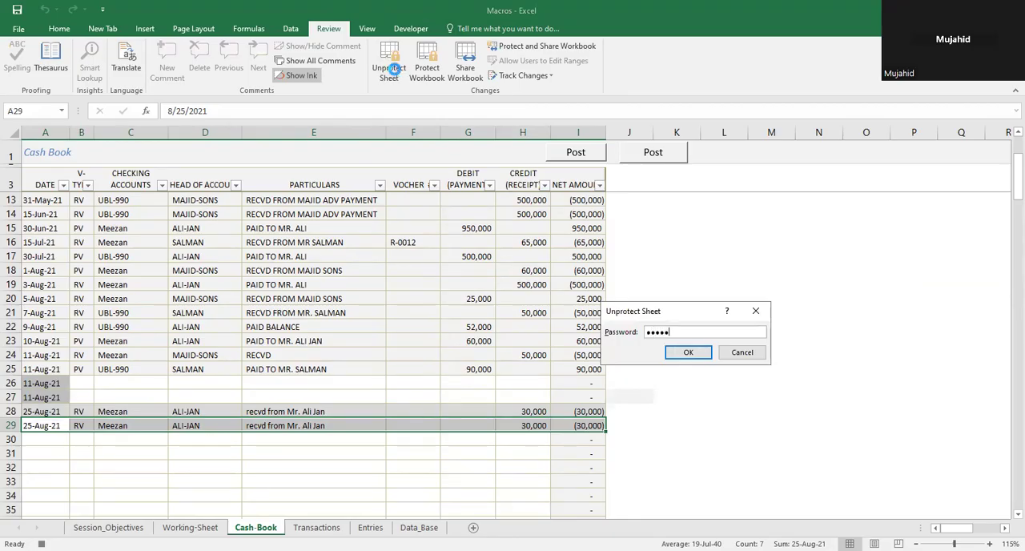
{"action": "key", "text": "Return"}
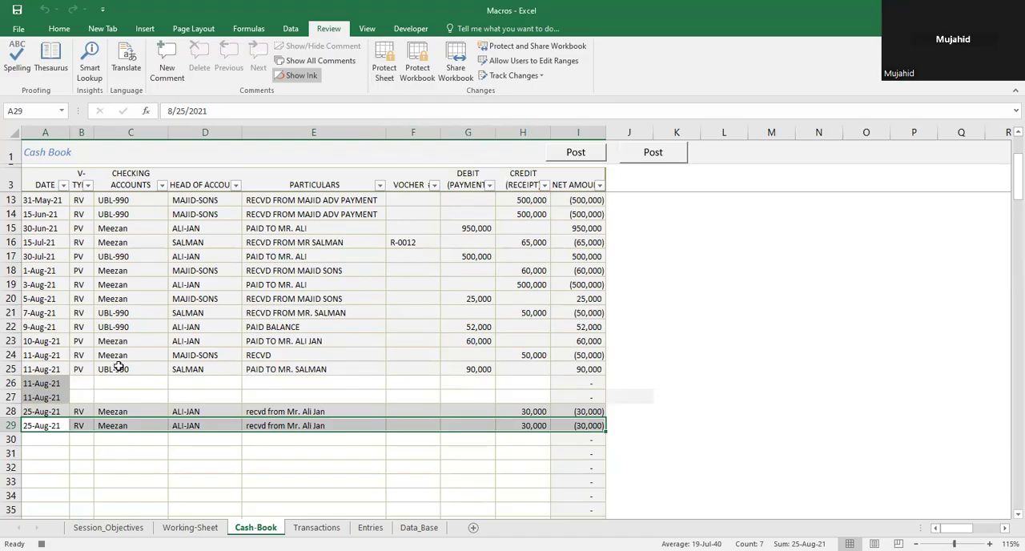
Step: Format cells A29:I29 as Locked and not Hidden
{"action": "key", "text": "ctrl+1"}
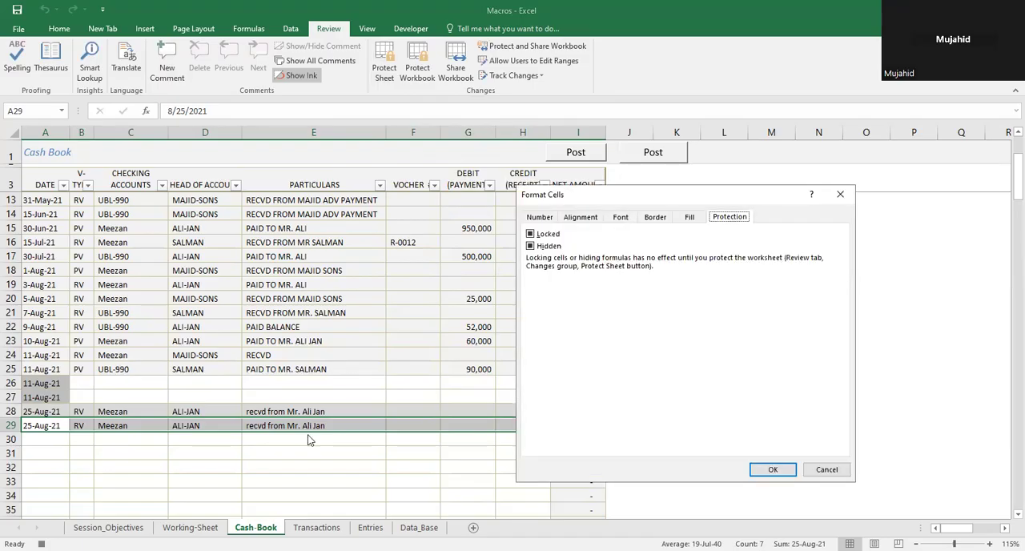
{"action": "left_click", "coordinate": [537, 237]}
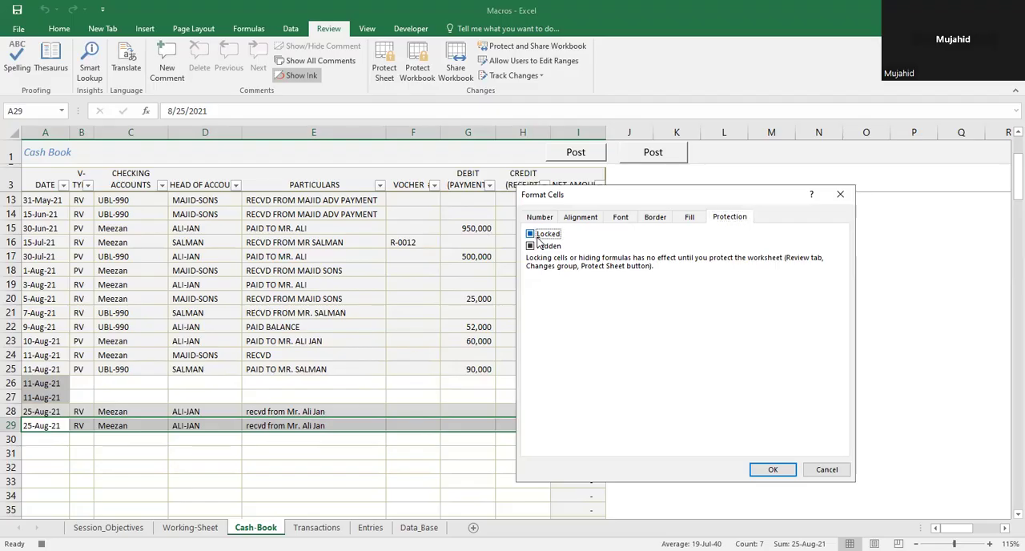
{"action": "left_click", "coordinate": [530, 247]}
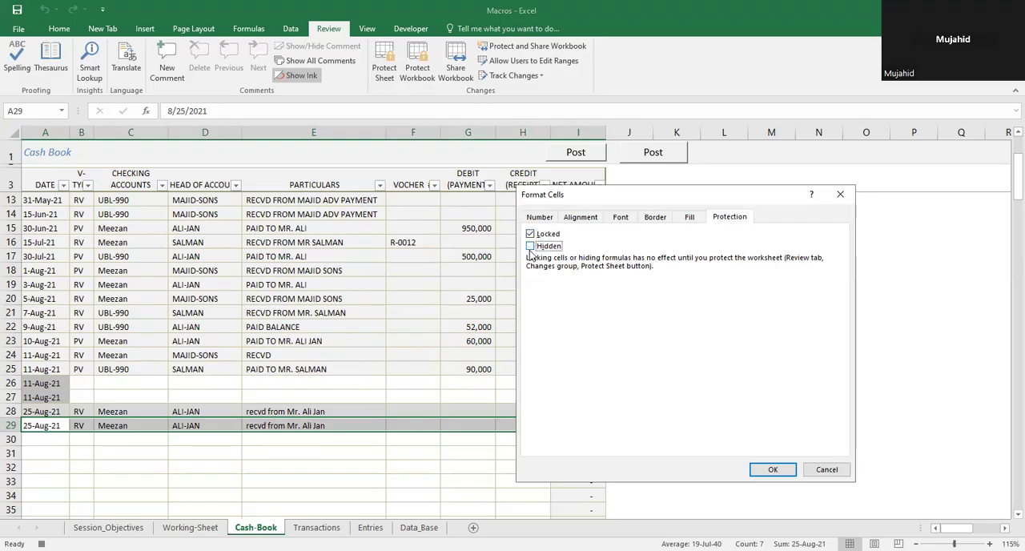
{"action": "left_click", "coordinate": [775, 471]}
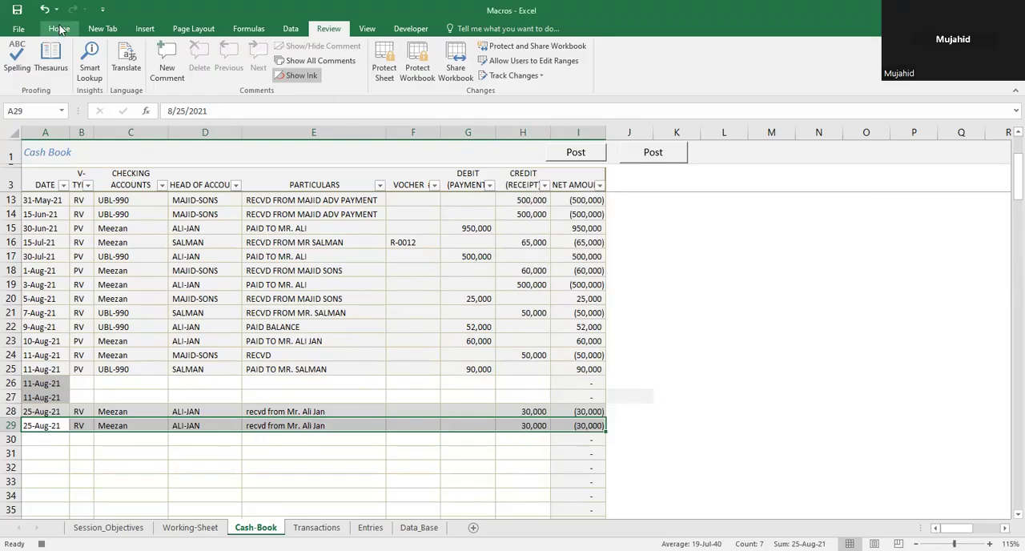
Step: Fill cells A29:I29 with the theme color White, Background 1, Darker 25%
{"action": "left_click", "coordinate": [61, 30]}
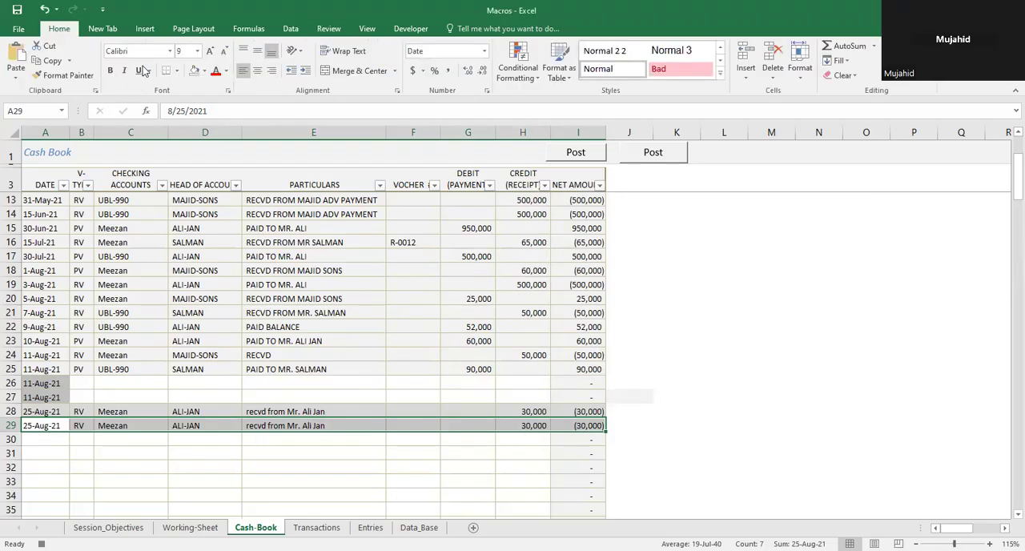
{"action": "left_click", "coordinate": [205, 70]}
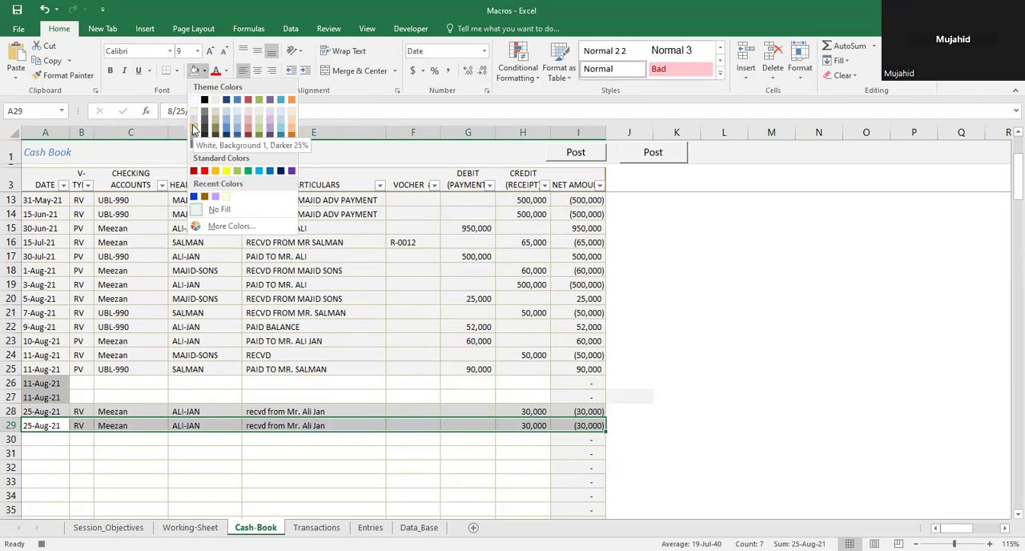
{"action": "left_click", "coordinate": [193, 129]}
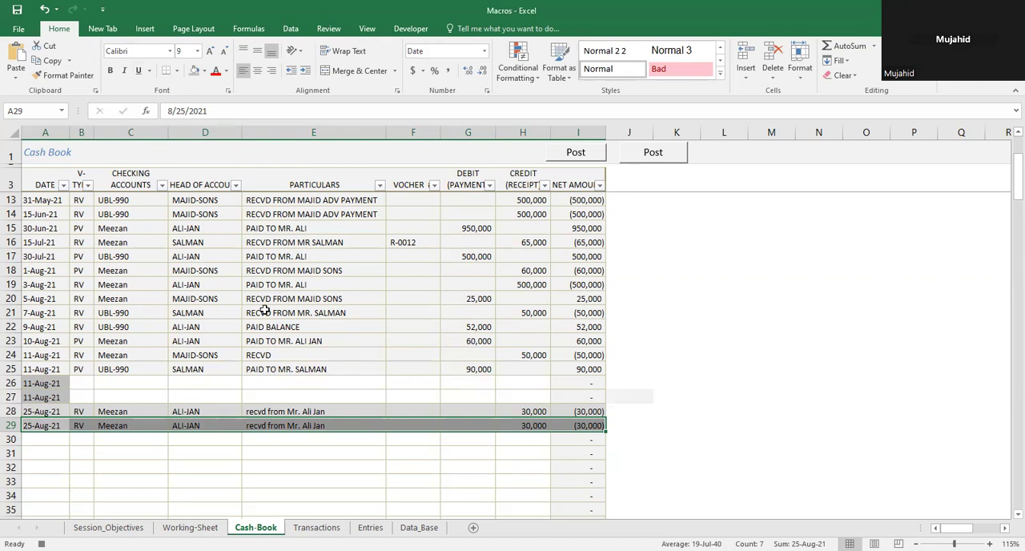
Step: Protect the Cash-Book sheet with the sheet password, allowing users to select locked and unlocked cells, and confirm the password
{"action": "left_click", "coordinate": [329, 29]}
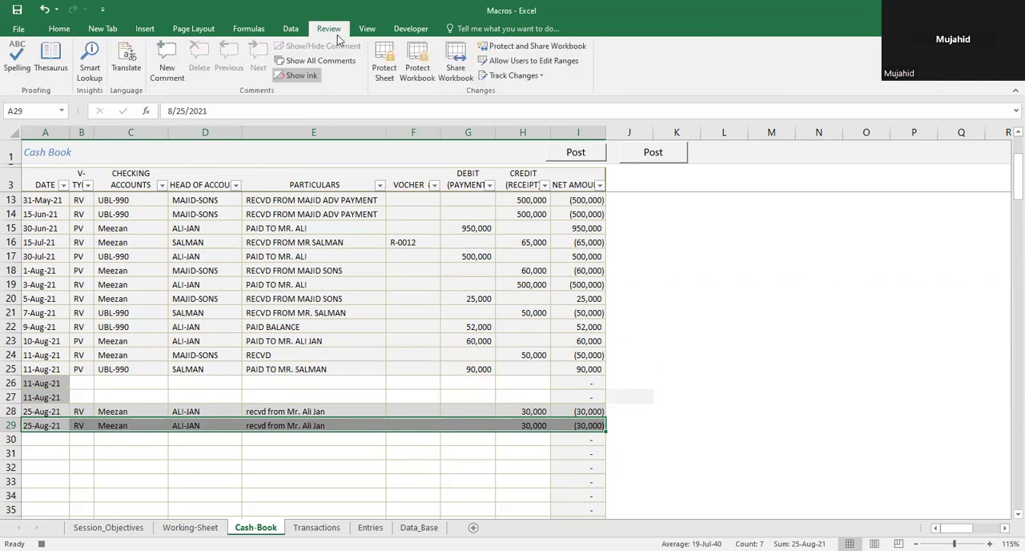
{"action": "left_click", "coordinate": [384, 60]}
{"action": "type", "text": "12345"}
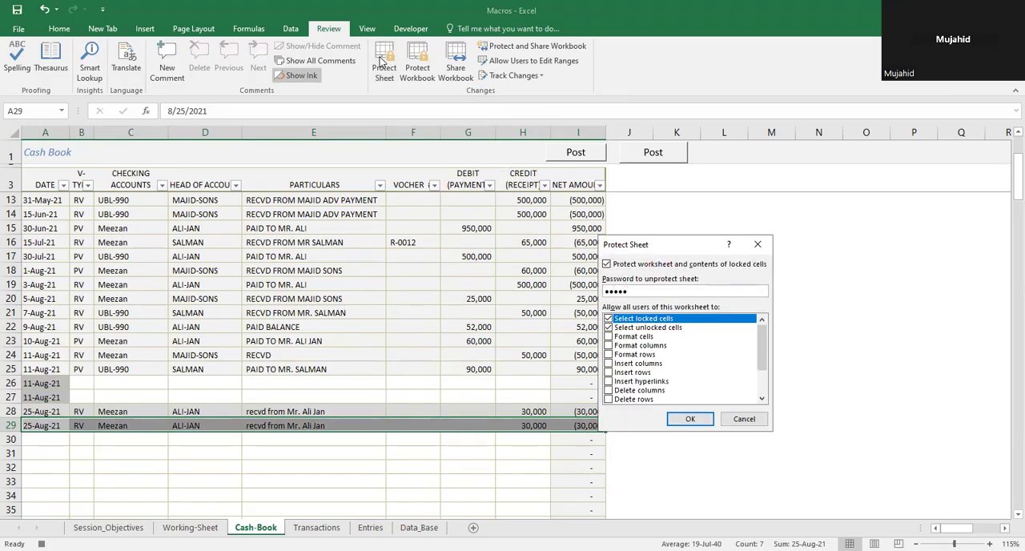
{"action": "key", "text": "Return"}
{"action": "type", "text": "1234"}
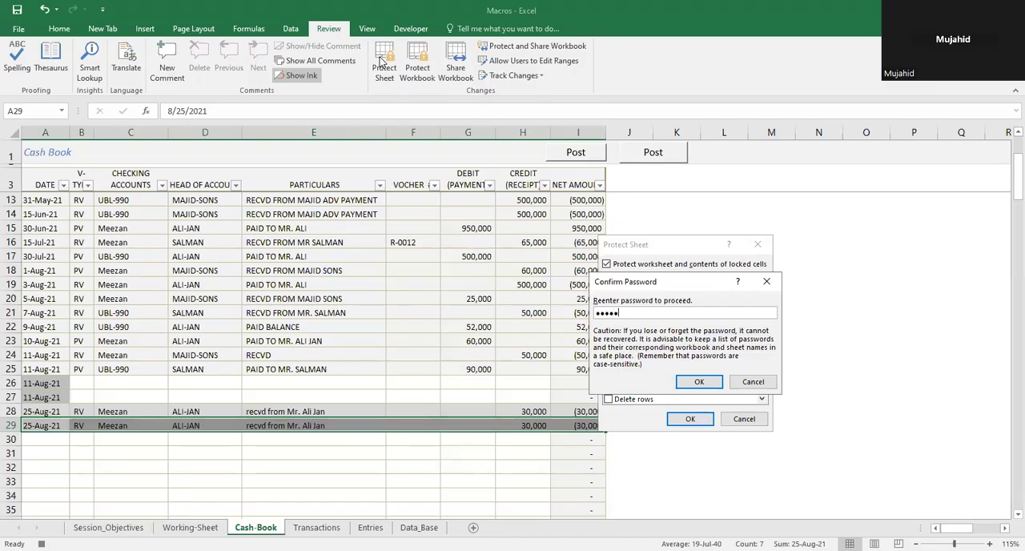
{"action": "key", "text": "Return"}
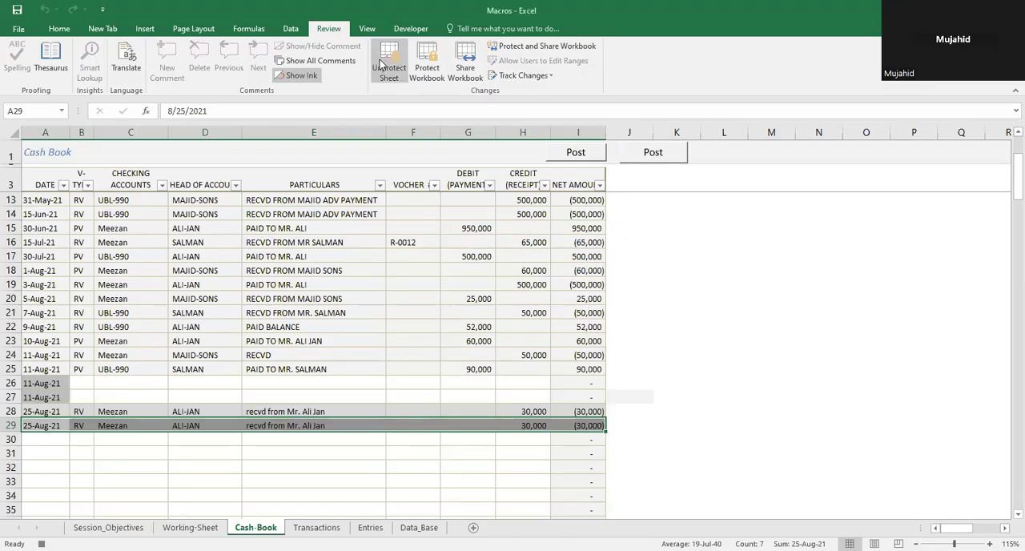
Step: Select cell L1, unprotect the Cash-Book sheet with its password and stop recording the macro
{"action": "left_click", "coordinate": [225, 451]}
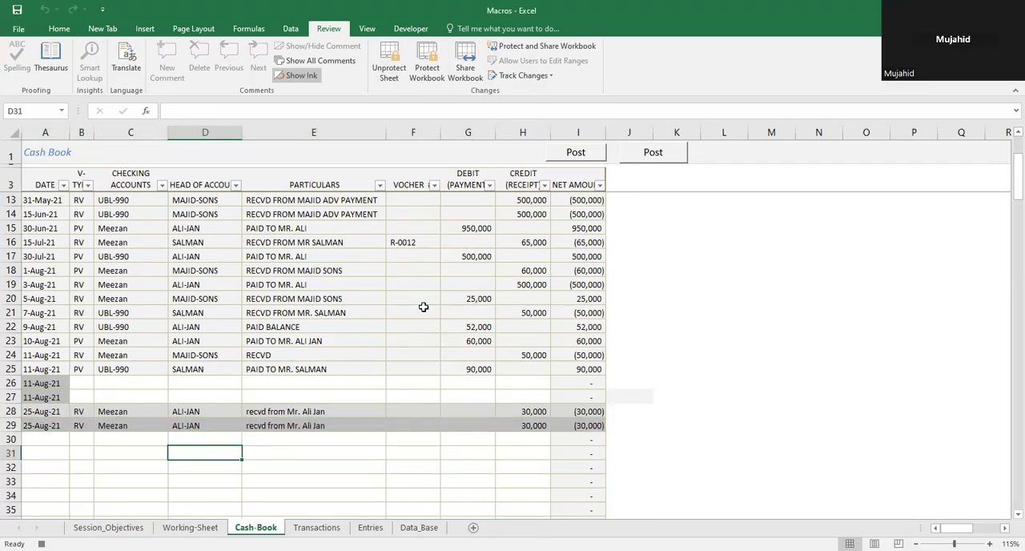
{"action": "left_click", "coordinate": [721, 152]}
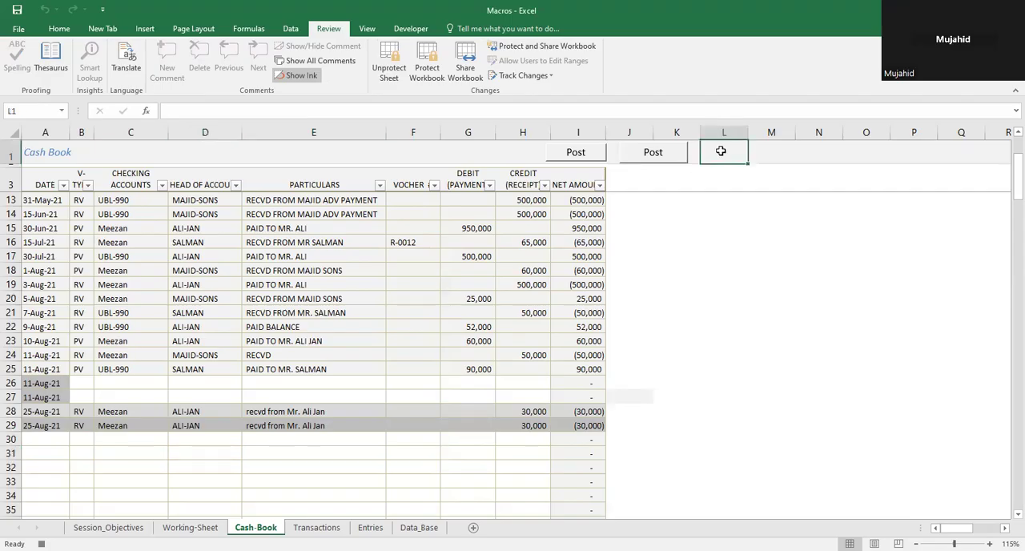
{"action": "left_click", "coordinate": [415, 28]}
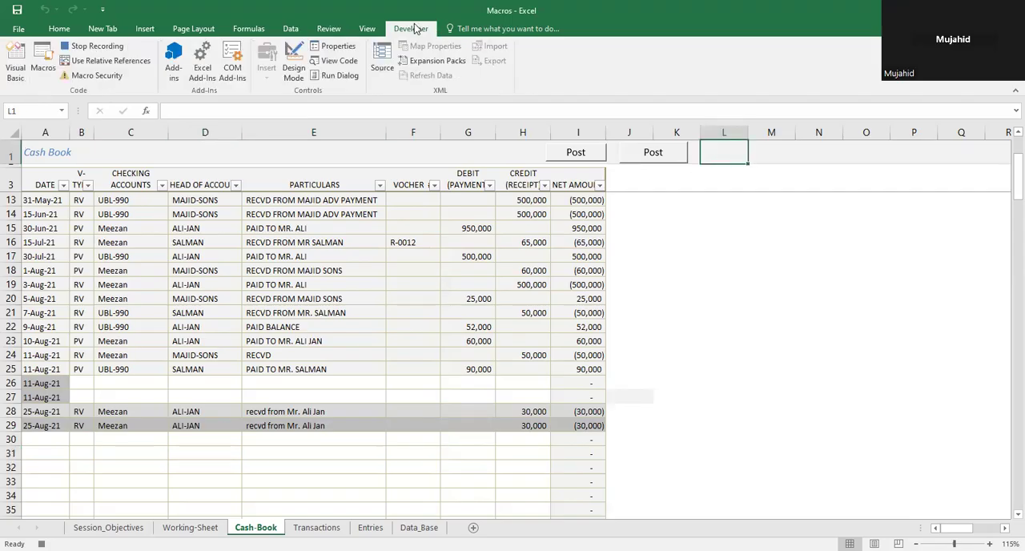
{"action": "left_click", "coordinate": [329, 30]}
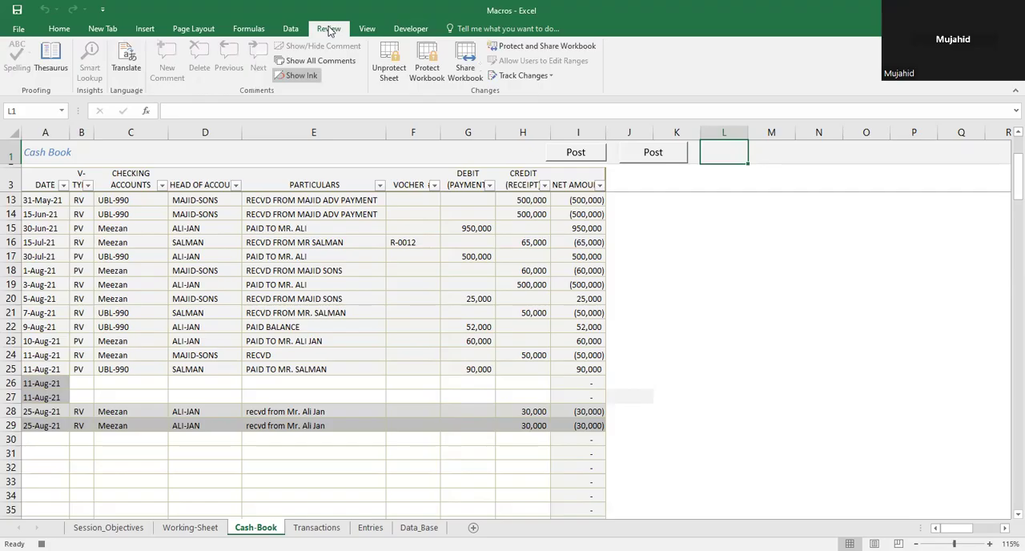
{"action": "left_click", "coordinate": [389, 74]}
{"action": "type", "text": "•••••"}
{"action": "key", "text": "Return"}
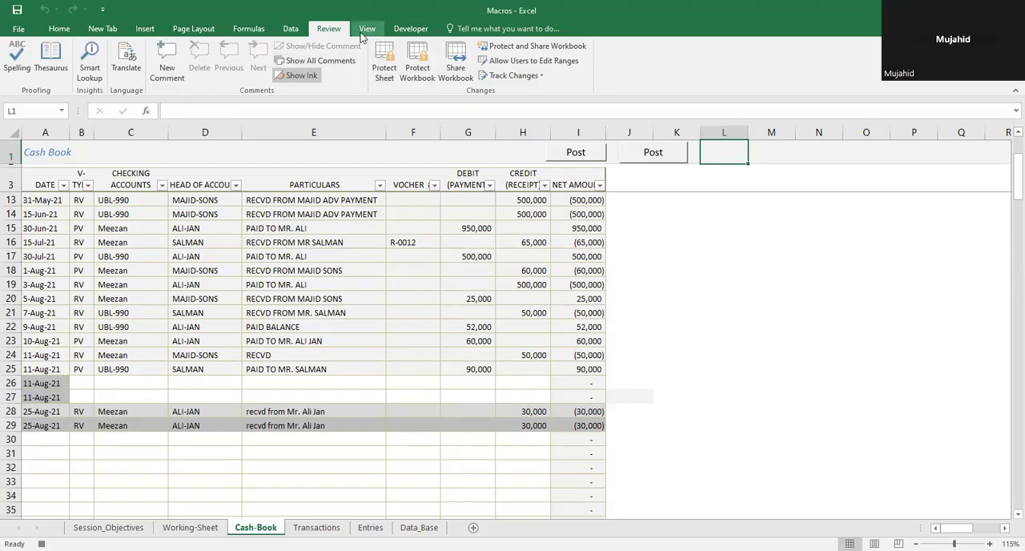
{"action": "left_click", "coordinate": [411, 28]}
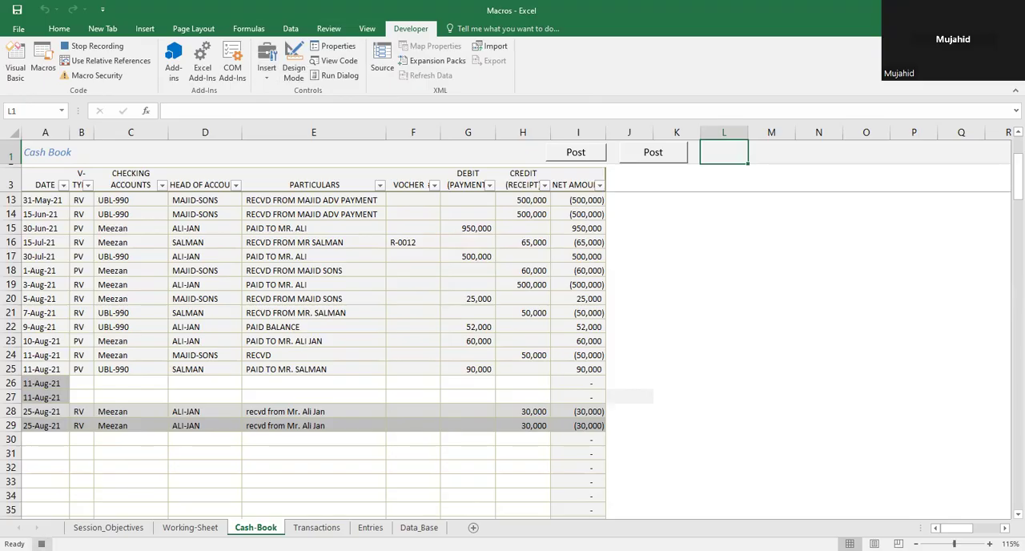
{"action": "left_click", "coordinate": [41, 544]}
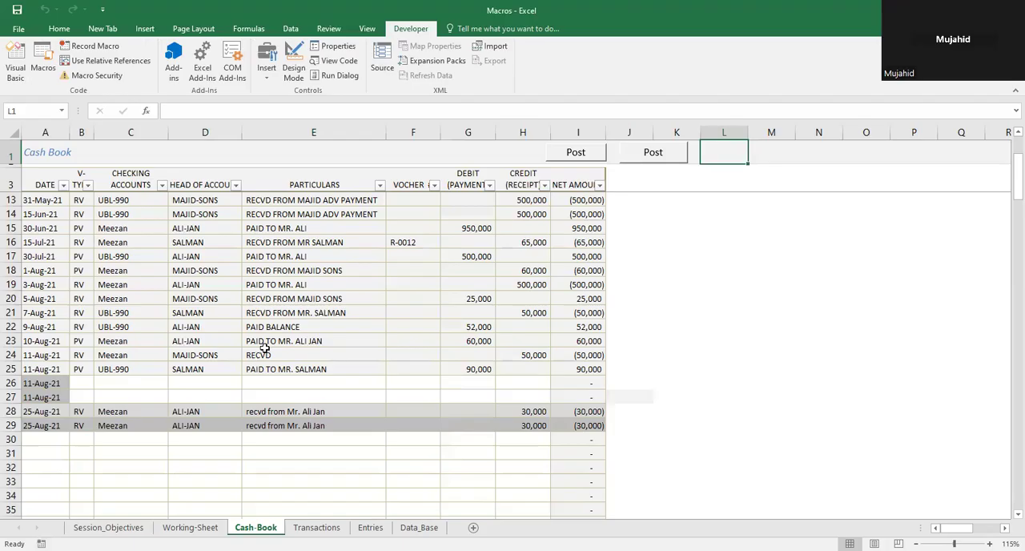
Step: Insert a form control button over cells L1:M1 beside the second Post button and assign it the macro aaaa
{"action": "left_click", "coordinate": [269, 74]}
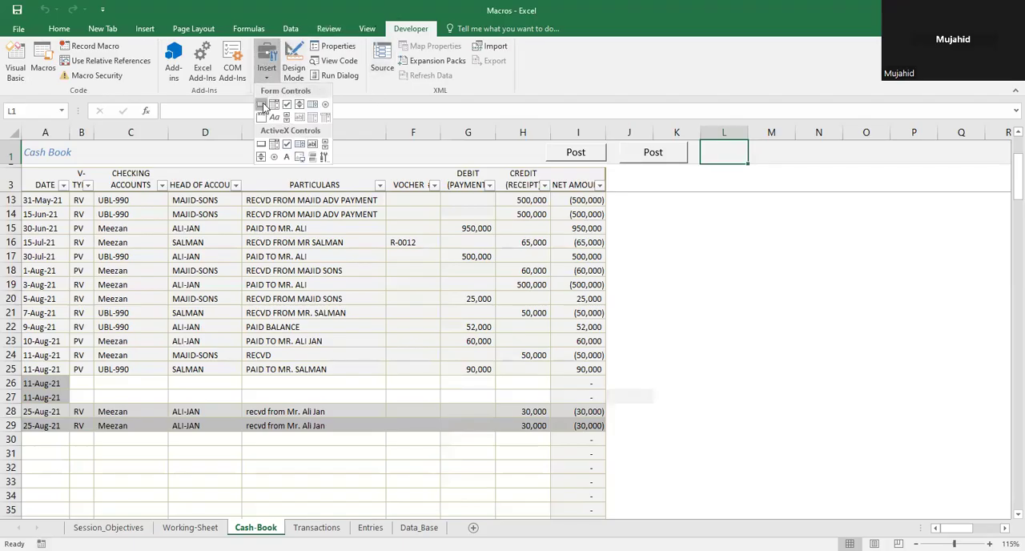
{"action": "left_click", "coordinate": [263, 104]}
{"action": "left_click_drag", "start_coordinate": [703, 141], "coordinate": [759, 163]}
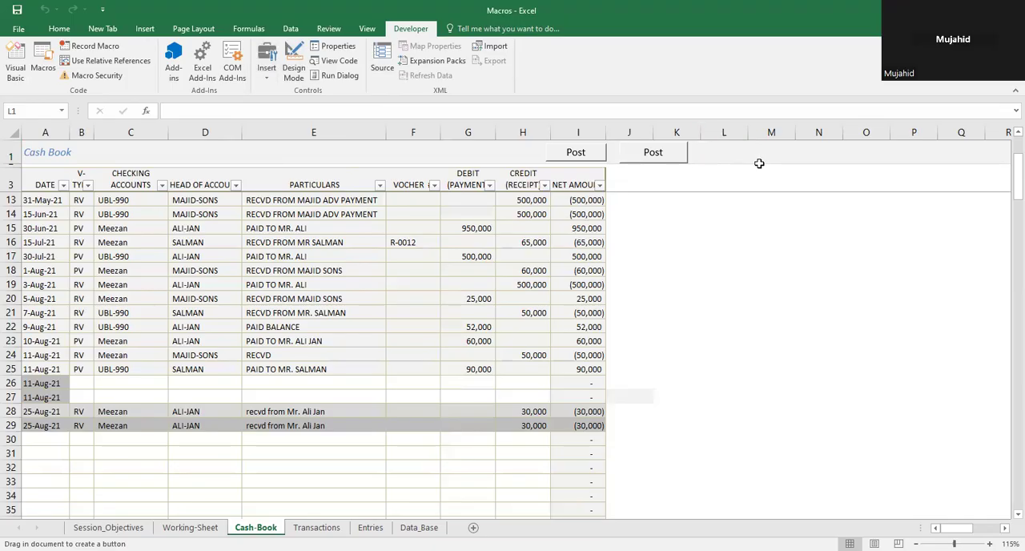
{"action": "left_click", "coordinate": [583, 286]}
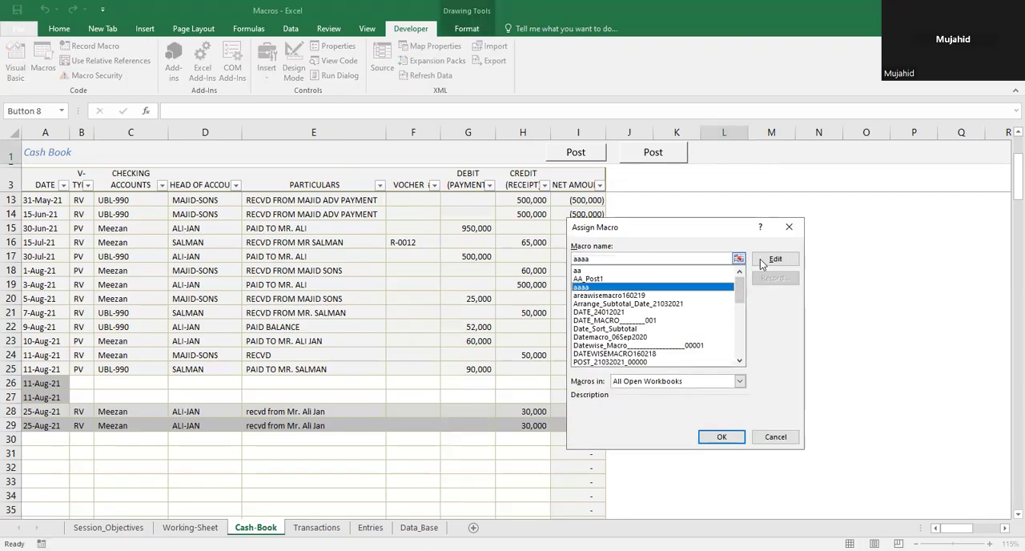
{"action": "left_click", "coordinate": [728, 437]}
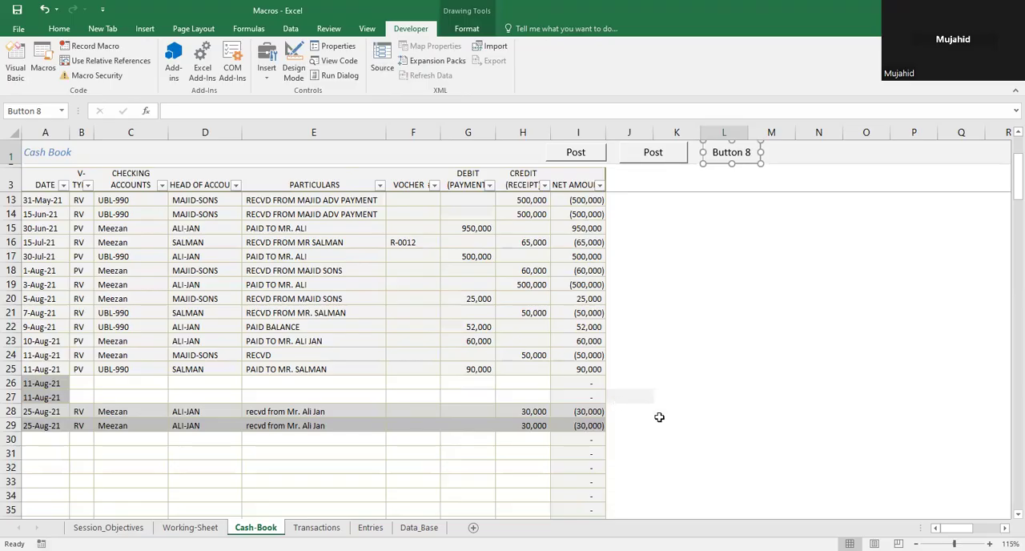
{"action": "left_click", "coordinate": [659, 418]}
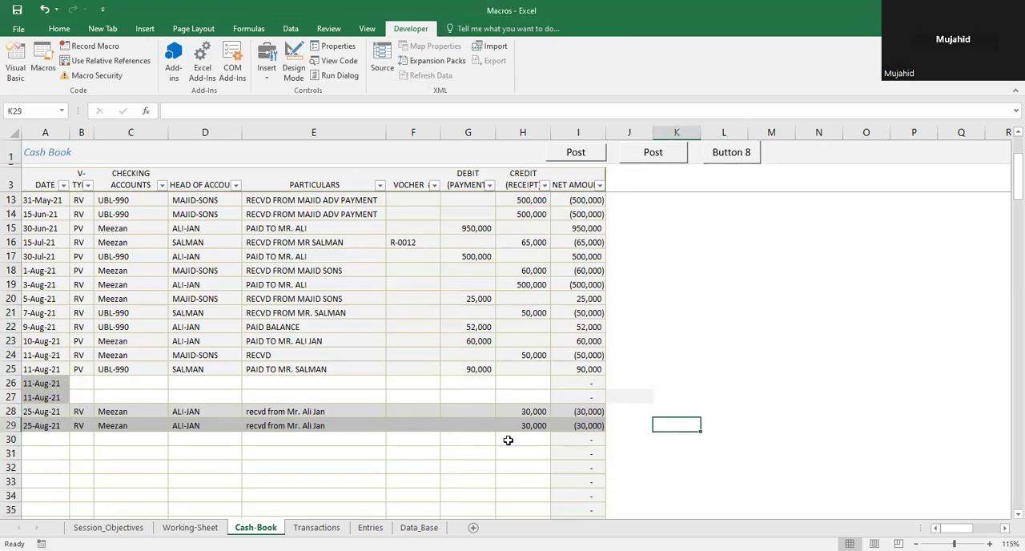
Step: Enter the date 08-26-2021 in cell A30 of the Cash-Book sheet
{"action": "left_click", "coordinate": [49, 436]}
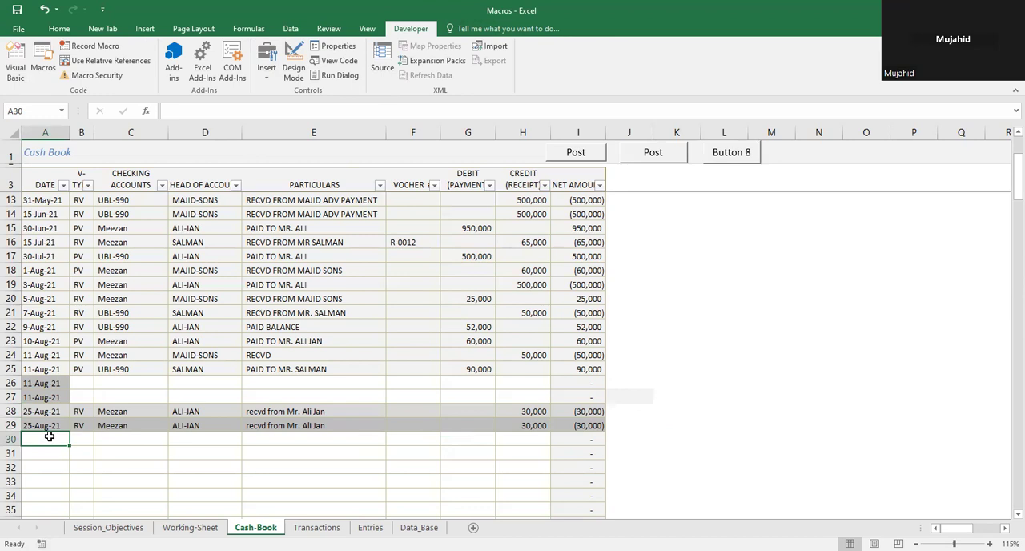
{"action": "type", "text": "26="}
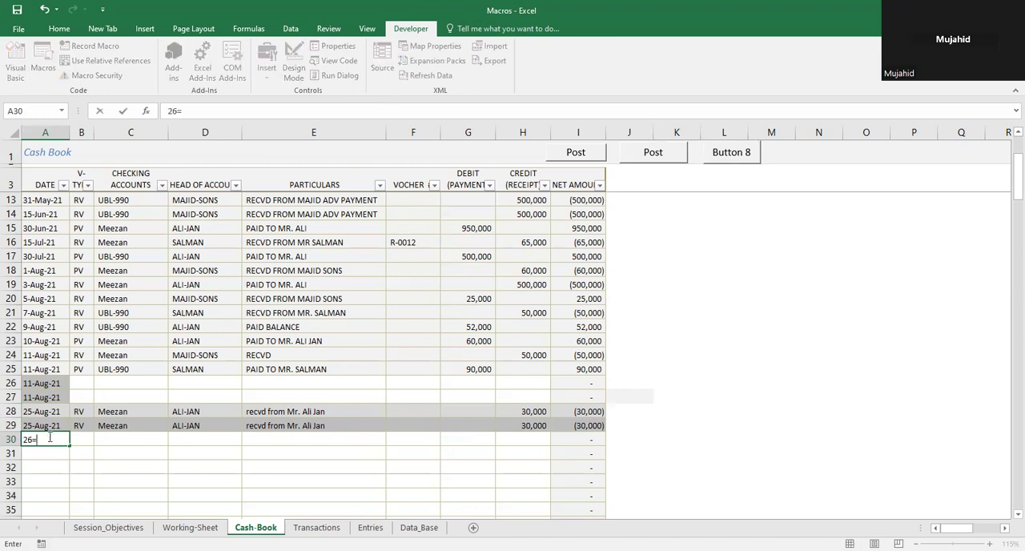
{"action": "key", "text": "BackSpace"}
{"action": "key", "text": "BackSpace"}
{"action": "key", "text": "BackSpace"}
{"action": "type", "text": "0"}
{"action": "type", "text": "8-26"}
{"action": "type", "text": "-2"}
{"action": "type", "text": "021"}
{"action": "key", "text": "Return"}
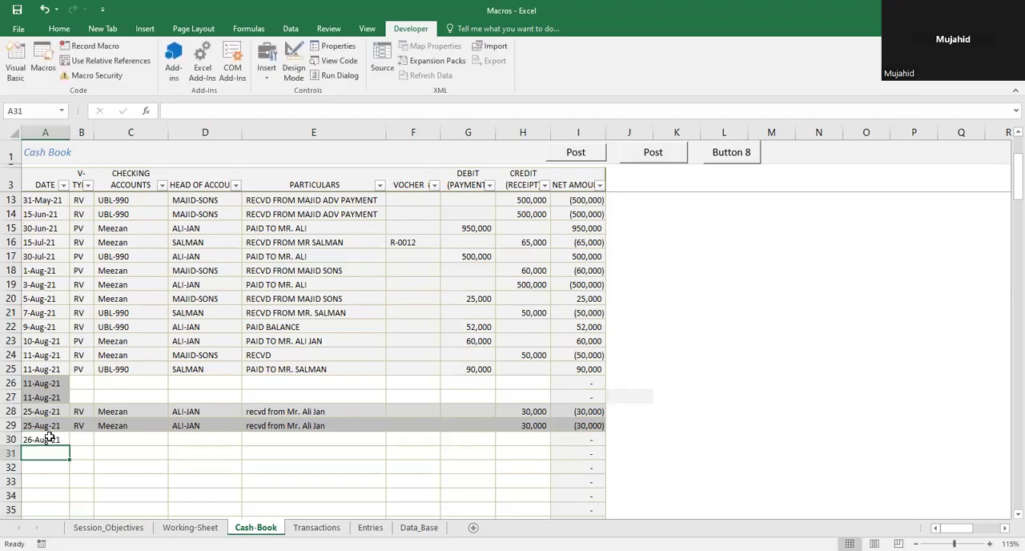
Step: Run the new button's macro on cell A30 and test the lock by overwriting the cell with sfffsdfds
{"action": "left_click", "coordinate": [50, 439]}
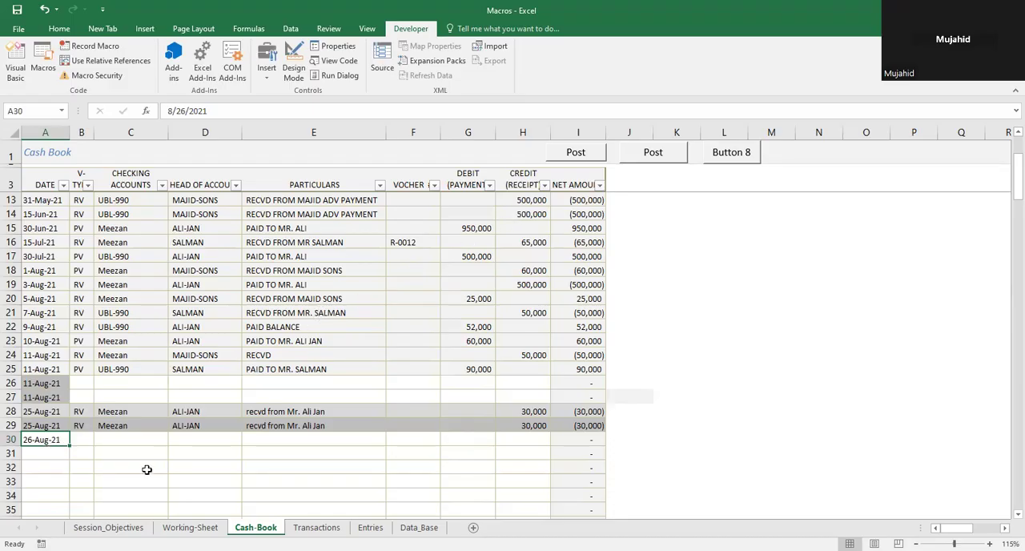
{"action": "left_click", "coordinate": [730, 163]}
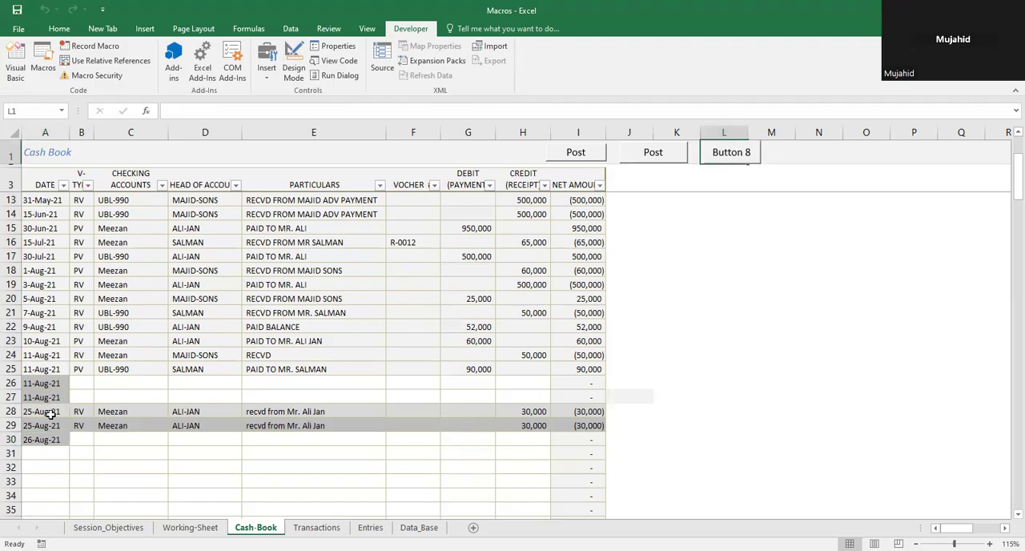
{"action": "left_click", "coordinate": [48, 442]}
{"action": "type", "text": "sff"}
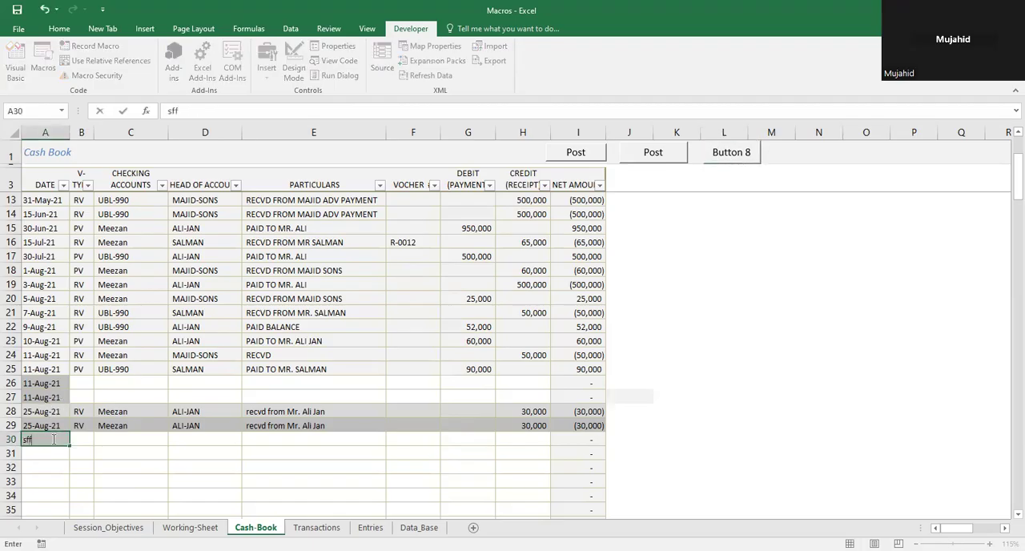
{"action": "type", "text": "fsdfds"}
{"action": "key", "text": "ctrl+Return"}
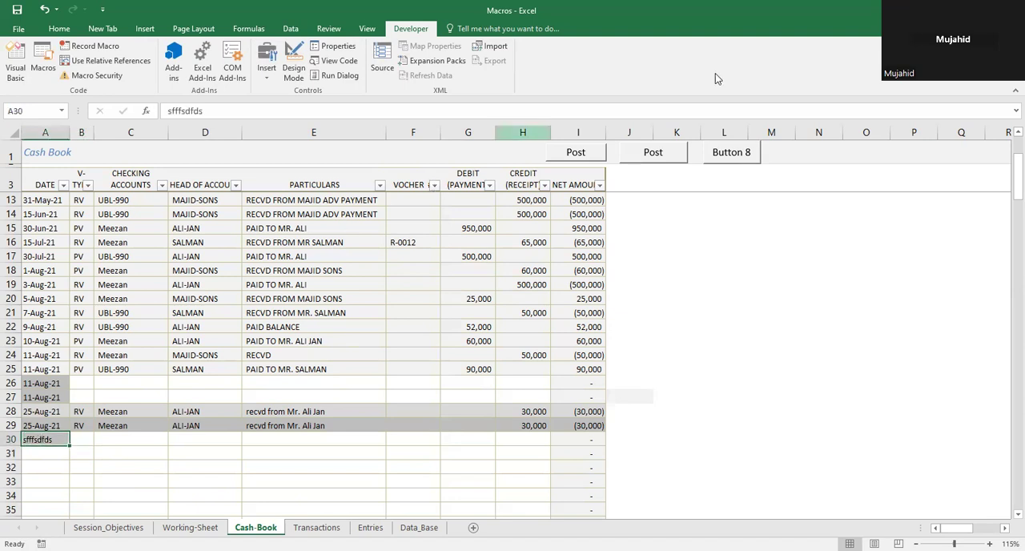
Step: Open the macro aaaa for editing in the Visual Basic editor and maximize its window
{"action": "key", "text": "alt+Tab"}
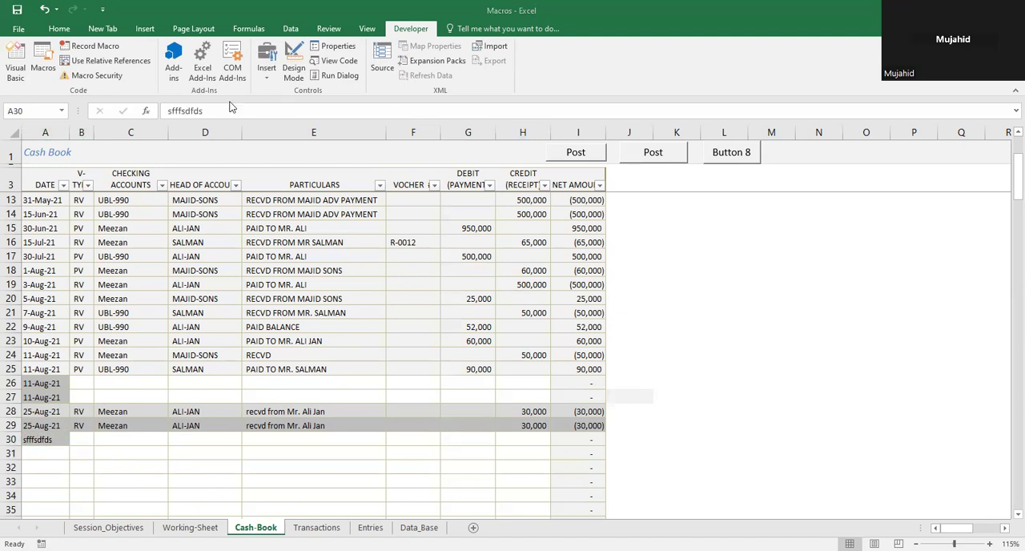
{"action": "left_click", "coordinate": [18, 72]}
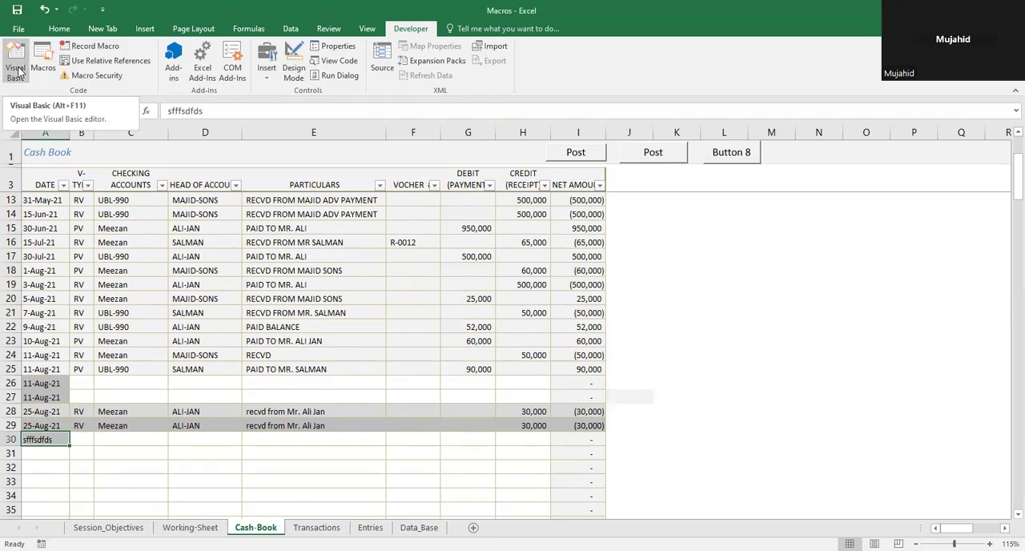
{"action": "left_click", "coordinate": [44, 60]}
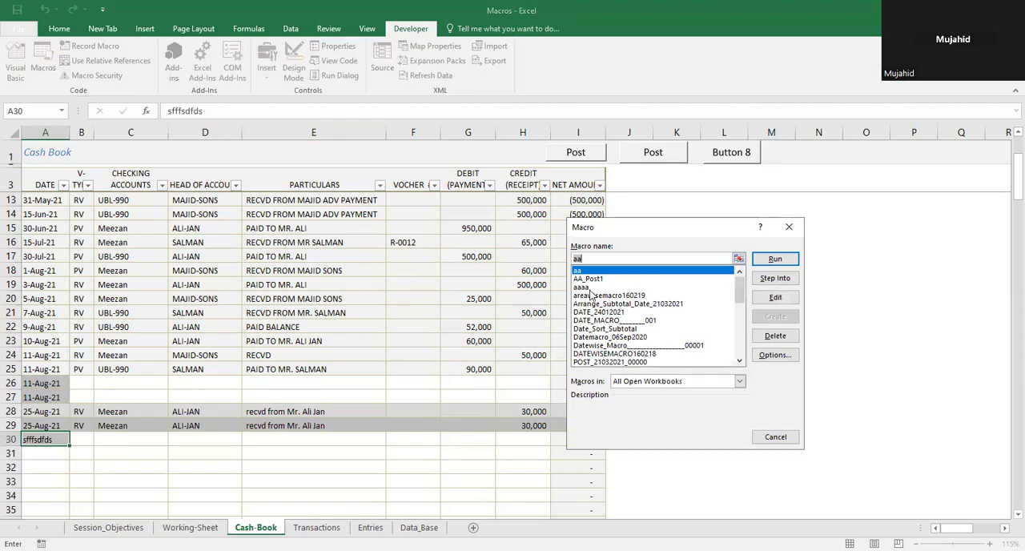
{"action": "left_click", "coordinate": [727, 287]}
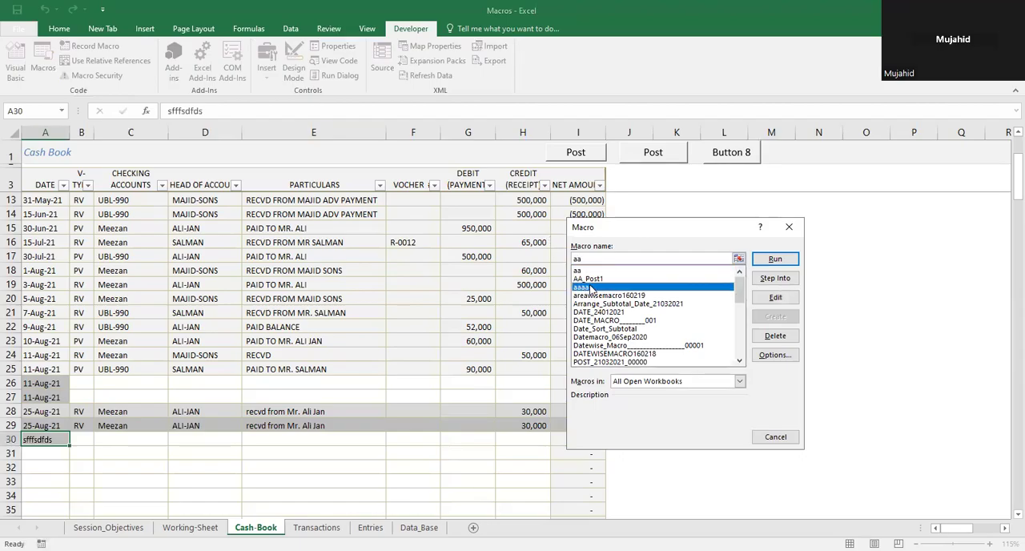
{"action": "left_click", "coordinate": [776, 297]}
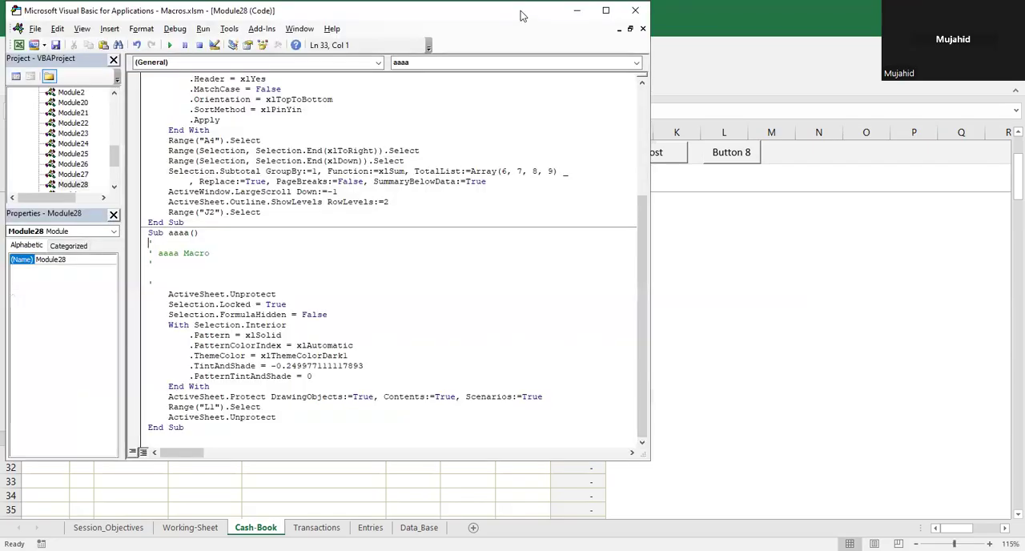
{"action": "double_click", "coordinate": [521, 14]}
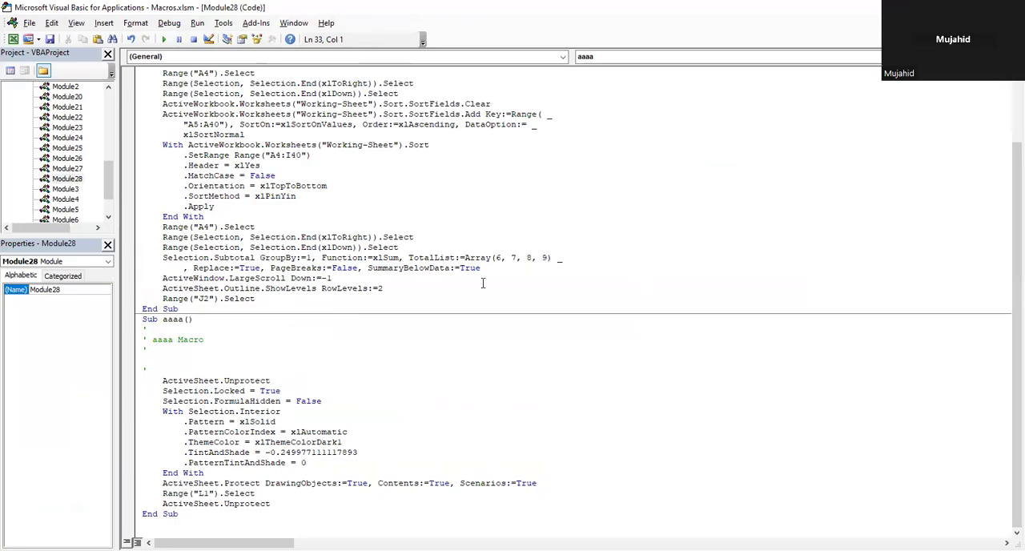
Step: Add a Password argument with the sheet password to the first ActiveSheet.Unprotect line of macro aaaa
{"action": "left_click", "coordinate": [273, 503]}
{"action": "left_click", "coordinate": [273, 380]}
{"action": "key", "text": "Right"}
{"action": "key", "text": "Right"}
{"action": "key", "text": "Left"}
{"action": "key", "text": "Left"}
{"action": "key", "text": "Left"}
{"action": "key", "text": "BackSpace"}
{"action": "key", "text": "BackSpace"}
{"action": "type", "text": "t password:"}
{"action": "type", "text": "("}
{"action": "key", "text": "Left"}
{"action": "type", "text": "=(\"99999\")"}
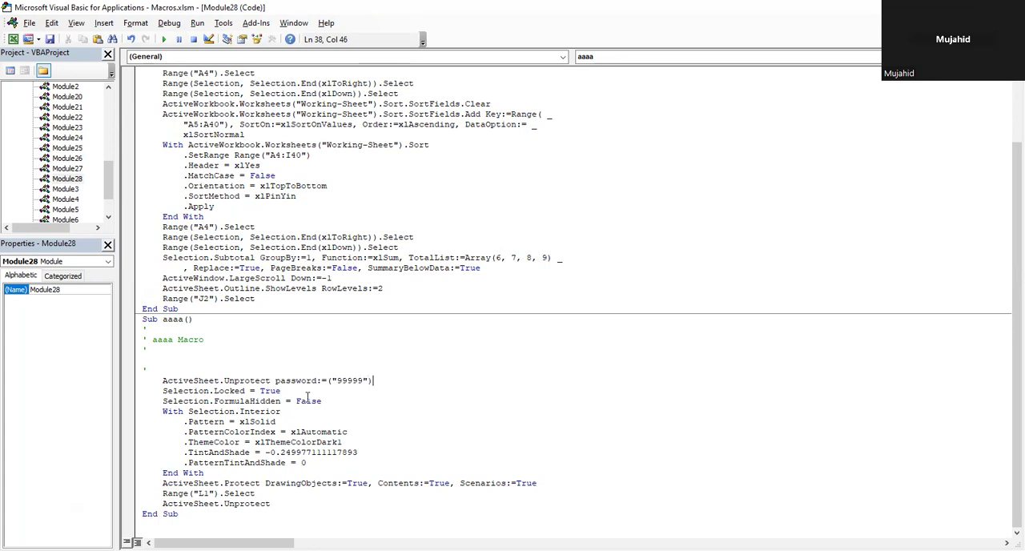
Step: Delete the final Range("L1").Select and ActiveSheet.Unprotect lines from macro aaaa and return to the Cash-Book sheet
{"action": "left_click", "coordinate": [281, 503]}
{"action": "type", "text": "password"}
{"action": "key", "text": "BackSpace"}
{"action": "key", "text": "BackSpace"}
{"action": "key", "text": "BackSpace"}
{"action": "key", "text": "BackSpace"}
{"action": "key", "text": "BackSpace"}
{"action": "key", "text": "BackSpace"}
{"action": "key", "text": "BackSpace"}
{"action": "key", "text": "BackSpace"}
{"action": "key", "text": "BackSpace"}
{"action": "key", "text": "BackSpace"}
{"action": "key", "text": "BackSpace"}
{"action": "key", "text": "BackSpace"}
{"action": "key", "text": "BackSpace"}
{"action": "key", "text": "BackSpace"}
{"action": "key", "text": "BackSpace"}
{"action": "key", "text": "BackSpace"}
{"action": "key", "text": "BackSpace"}
{"action": "key", "text": "BackSpace"}
{"action": "key", "text": "BackSpace"}
{"action": "key", "text": "BackSpace"}
{"action": "key", "text": "BackSpace"}
{"action": "key", "text": "BackSpace"}
{"action": "key", "text": "BackSpace"}
{"action": "key", "text": "BackSpace"}
{"action": "key", "text": "BackSpace"}
{"action": "key", "text": "BackSpace"}
{"action": "key", "text": "BackSpace"}
{"action": "key", "text": "BackSpace"}
{"action": "key", "text": "BackSpace"}
{"action": "key", "text": "BackSpace"}
{"action": "key", "text": "BackSpace"}
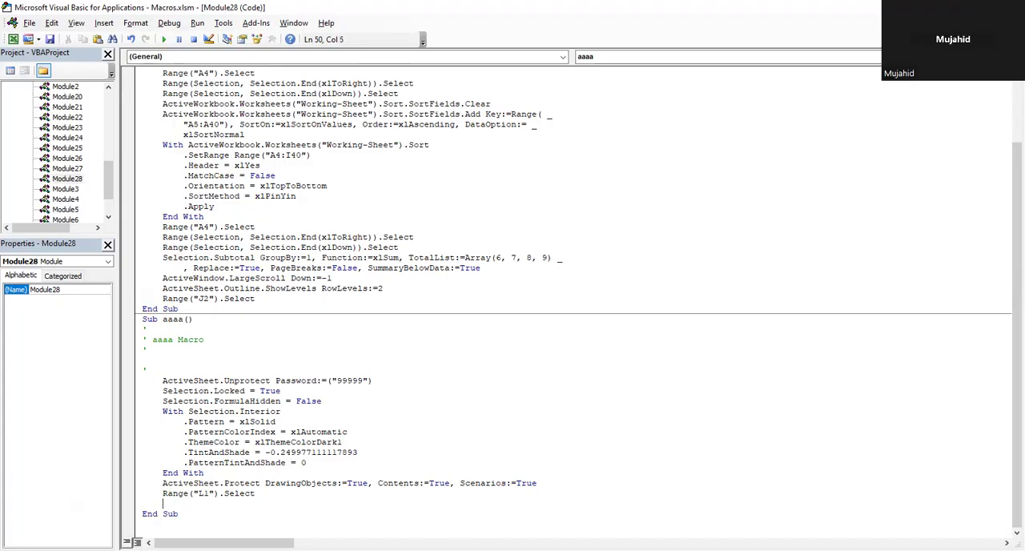
{"action": "key", "text": "BackSpace"}
{"action": "key", "text": "BackSpace"}
{"action": "key", "text": "BackSpace"}
{"action": "key", "text": "BackSpace"}
{"action": "key", "text": "BackSpace"}
{"action": "key", "text": "BackSpace"}
{"action": "key", "text": "BackSpace"}
{"action": "key", "text": "BackSpace"}
{"action": "key", "text": "BackSpace"}
{"action": "key", "text": "BackSpace"}
{"action": "key", "text": "BackSpace"}
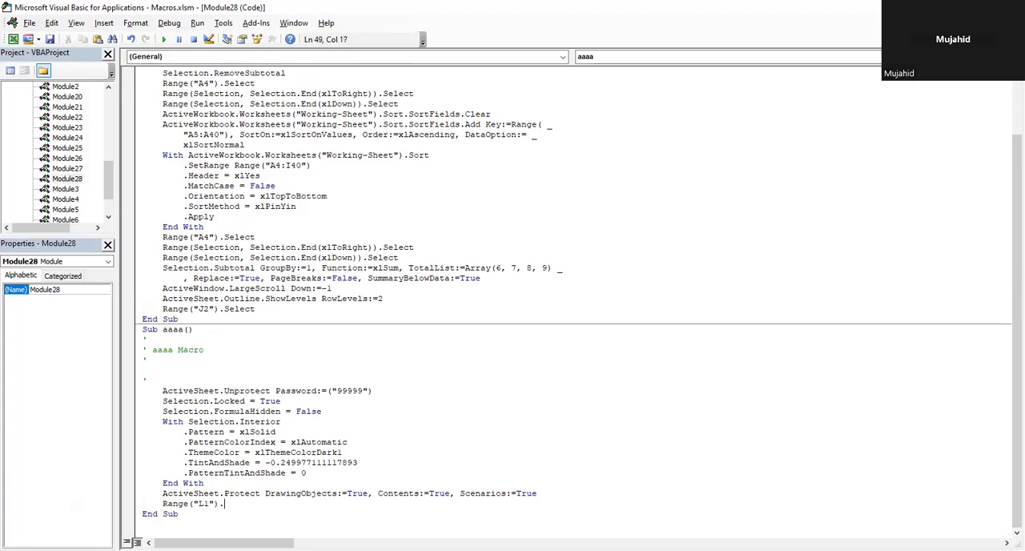
{"action": "key", "text": "BackSpace"}
{"action": "key", "text": "BackSpace"}
{"action": "key", "text": "BackSpace"}
{"action": "key", "text": "BackSpace"}
{"action": "key", "text": "BackSpace"}
{"action": "key", "text": "BackSpace"}
{"action": "key", "text": "BackSpace"}
{"action": "key", "text": "BackSpace"}
{"action": "key", "text": "BackSpace"}
{"action": "key", "text": "BackSpace"}
{"action": "key", "text": "BackSpace"}
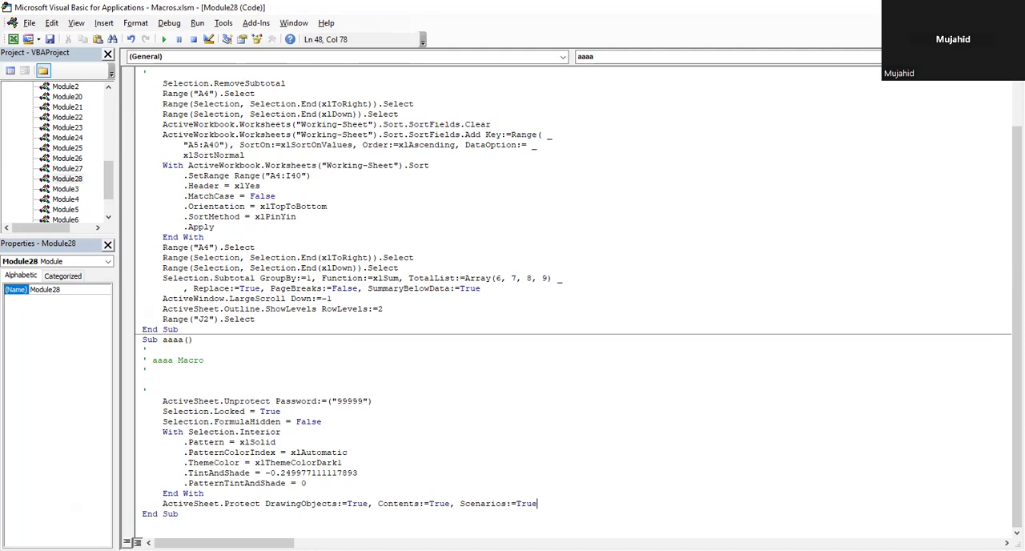
{"action": "left_click", "coordinate": [1008, 7]}
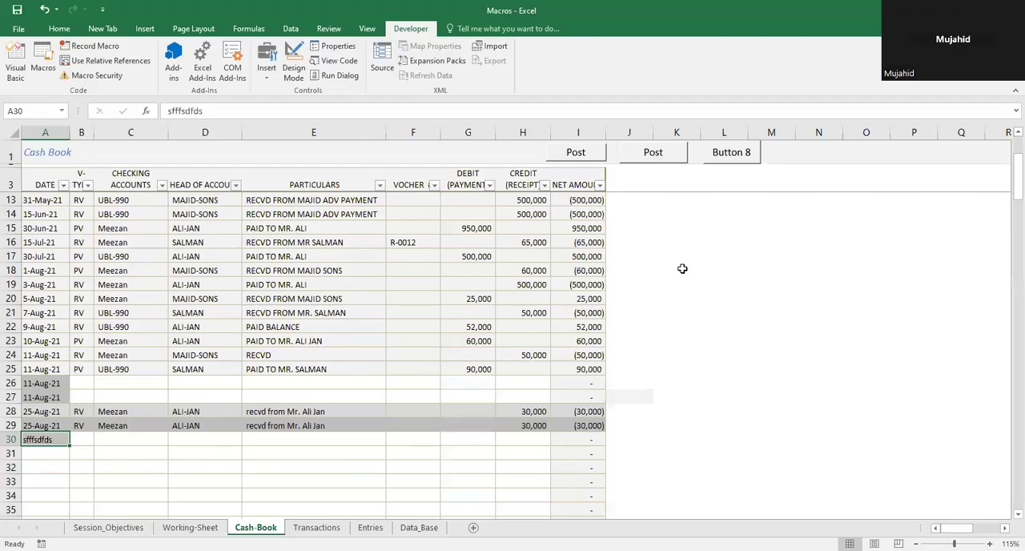
Step: Enter voucher type RV in B30, then lock the cell with the Button 8 macro and test its protection
{"action": "left_click", "coordinate": [85, 438]}
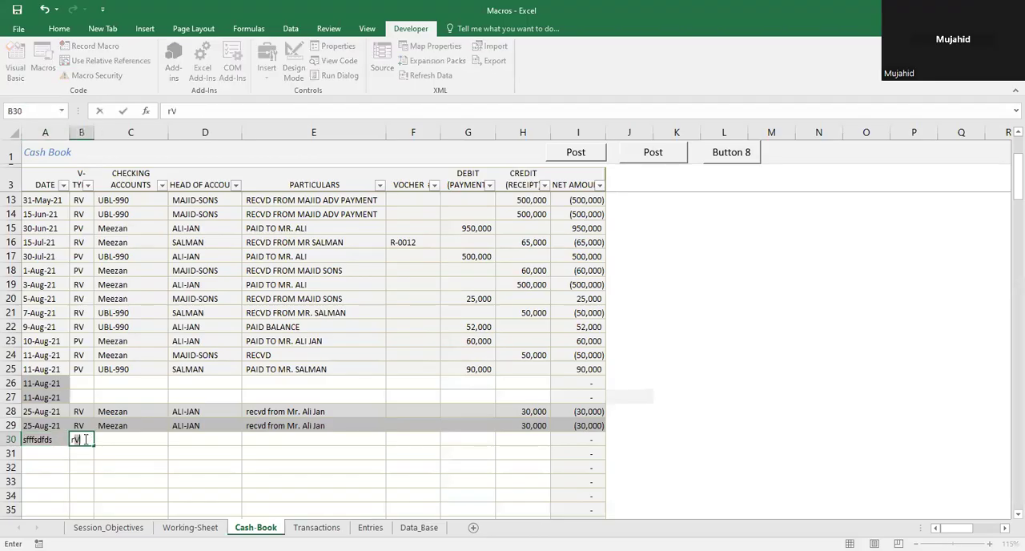
{"action": "key", "text": "Tab"}
{"action": "left_click", "coordinate": [78, 437]}
{"action": "key", "text": "ctrl+d"}
{"action": "left_click", "coordinate": [728, 164]}
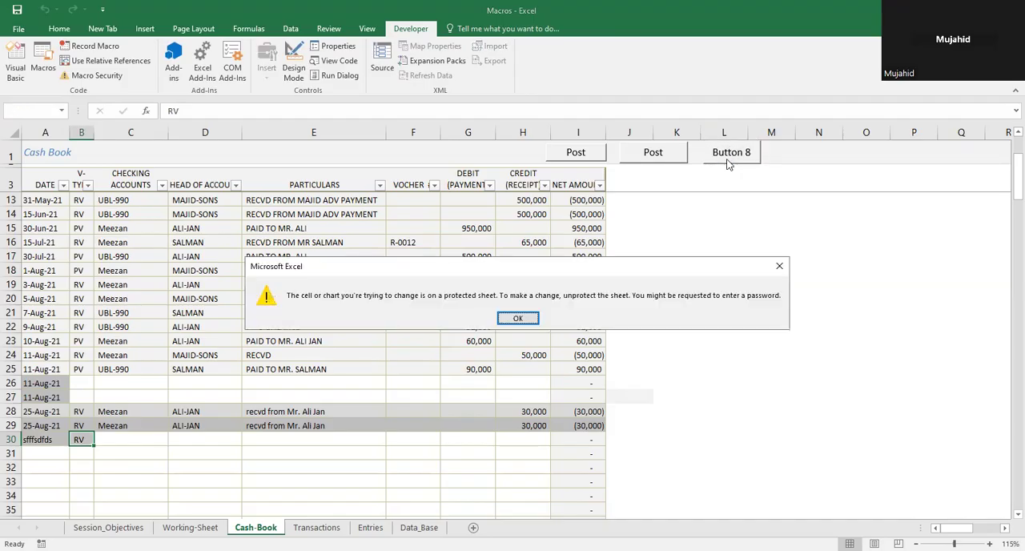
{"action": "left_click", "coordinate": [519, 320]}
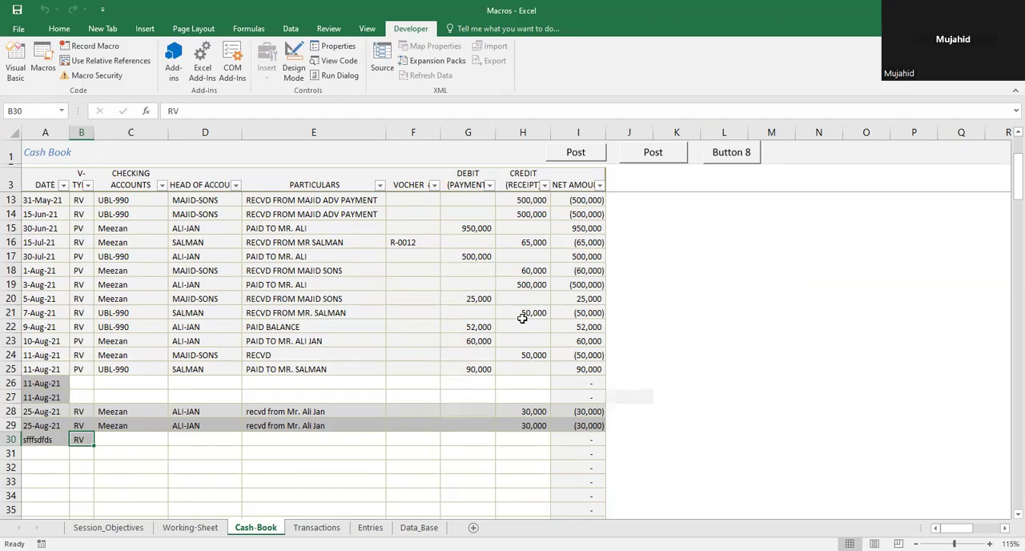
Step: Fill in ubl as the checking account in C30 and the customer's name as the head of account in D30
{"action": "key", "text": "Tab"}
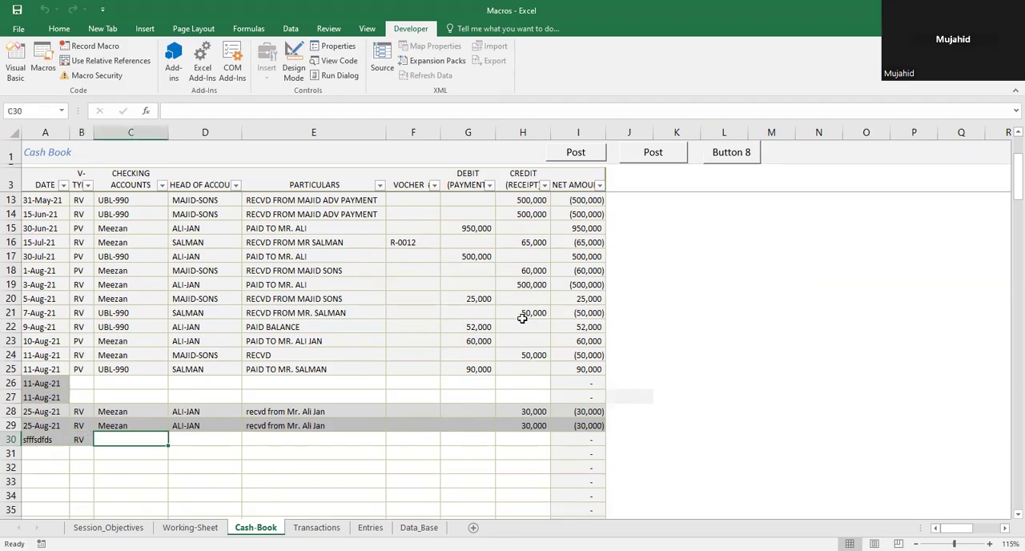
{"action": "type", "text": "ub"}
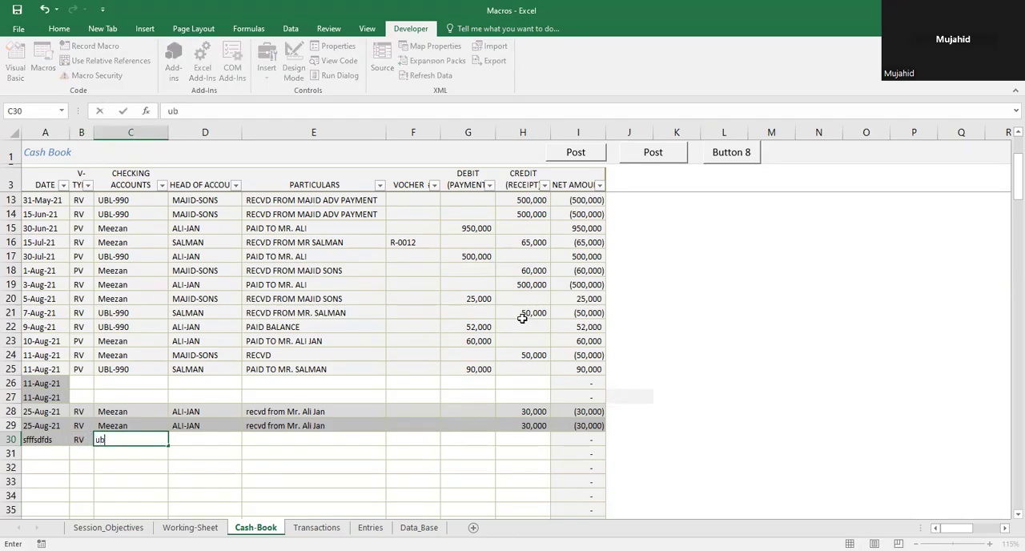
{"action": "type", "text": "l"}
{"action": "key", "text": "Tab"}
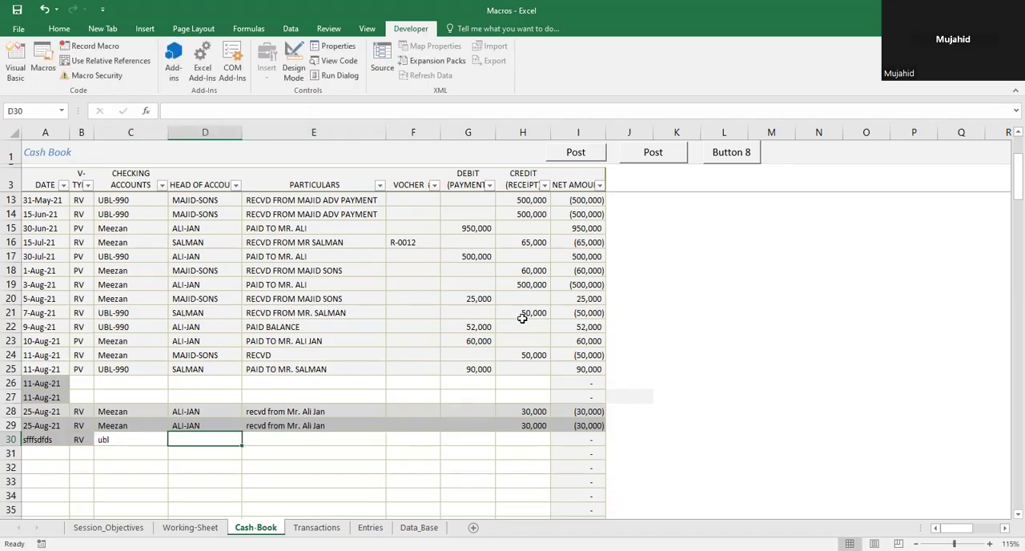
{"action": "type", "text": "salman"}
{"action": "key", "text": "Tab"}
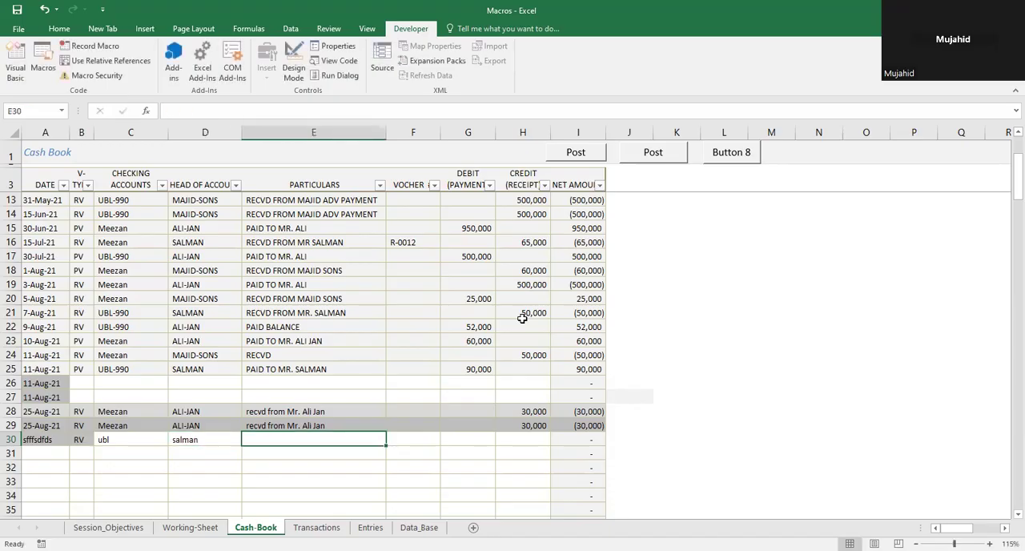
Step: Enter the particulars in E30 as "recd from Mr." followed by the customer's name
{"action": "type", "text": "p"}
{"action": "key", "text": "BackSpace"}
{"action": "type", "text": "re"}
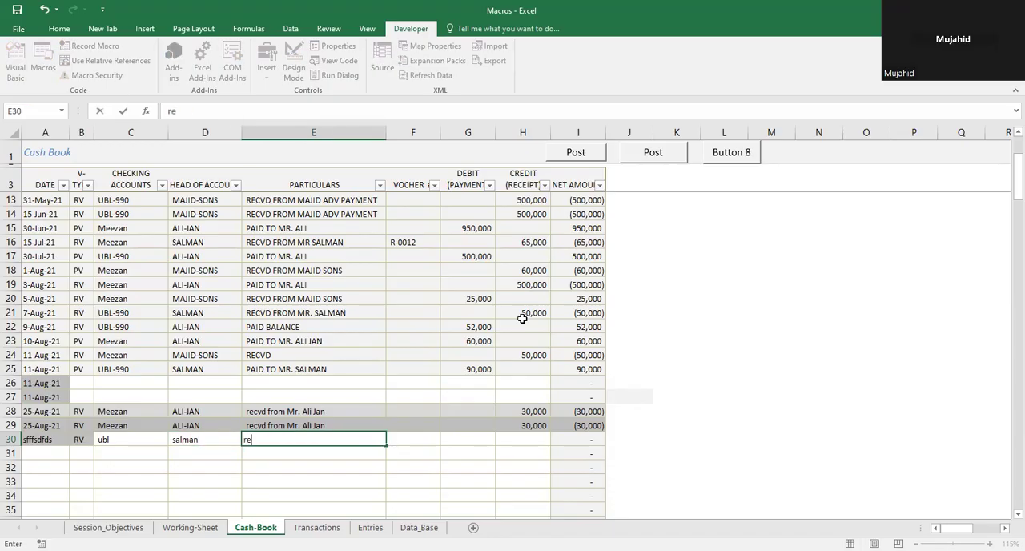
{"action": "type", "text": "cd from Mr.Salman"}
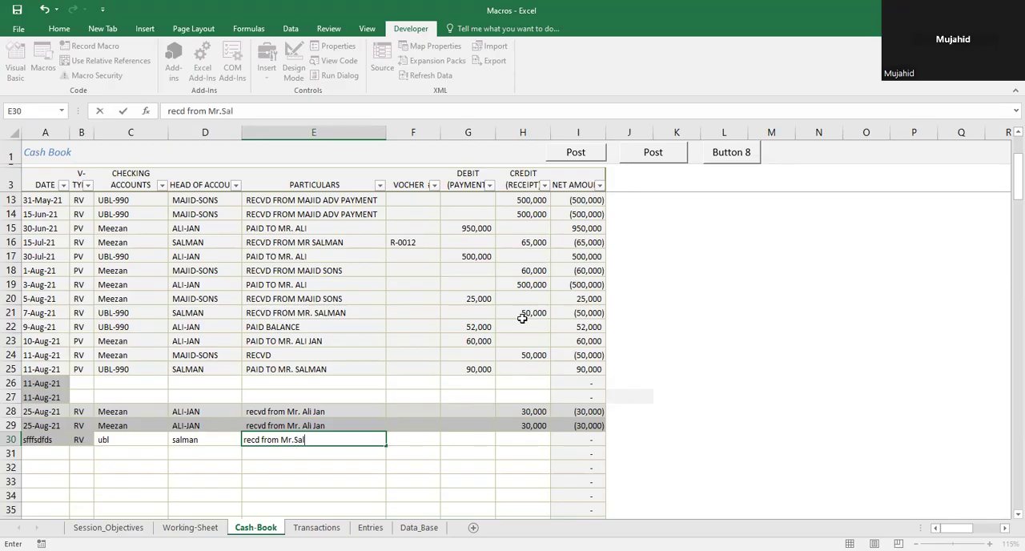
{"action": "key", "text": "Tab"}
{"action": "key", "text": "Tab"}
{"action": "key", "text": "Tab"}
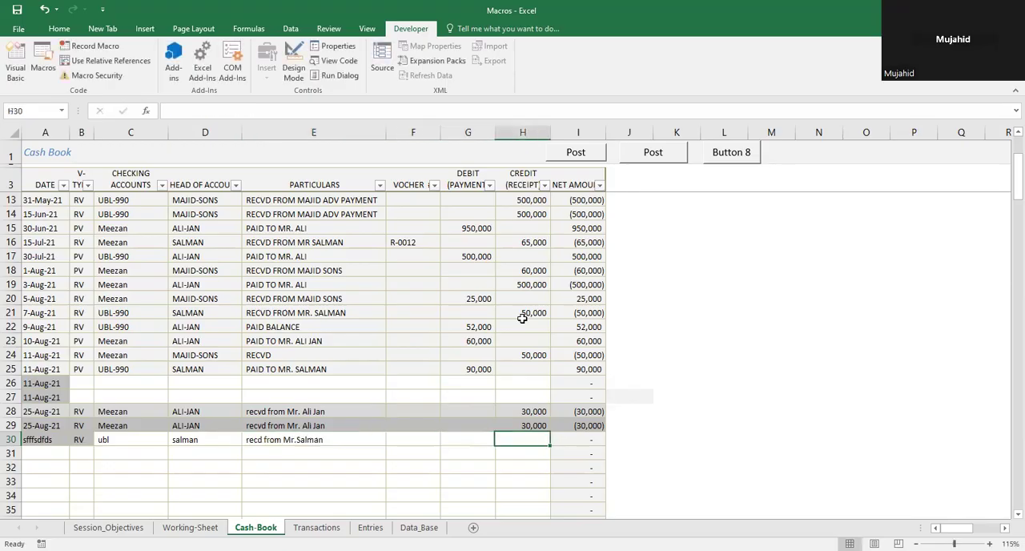
Step: Enter a credit receipt of 50000 in H30 and select the row's net amount cell I30
{"action": "type", "text": "50000"}
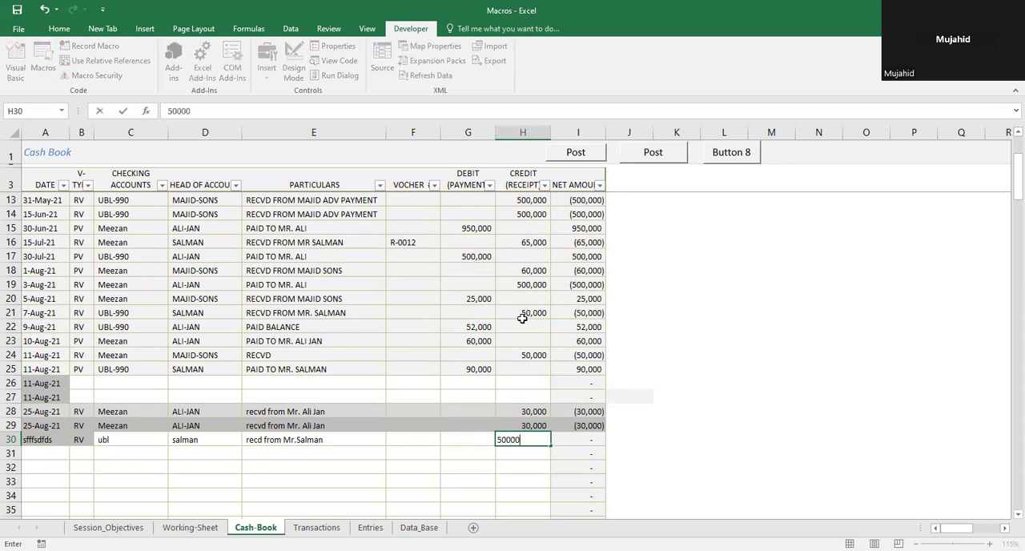
{"action": "key", "text": "Return"}
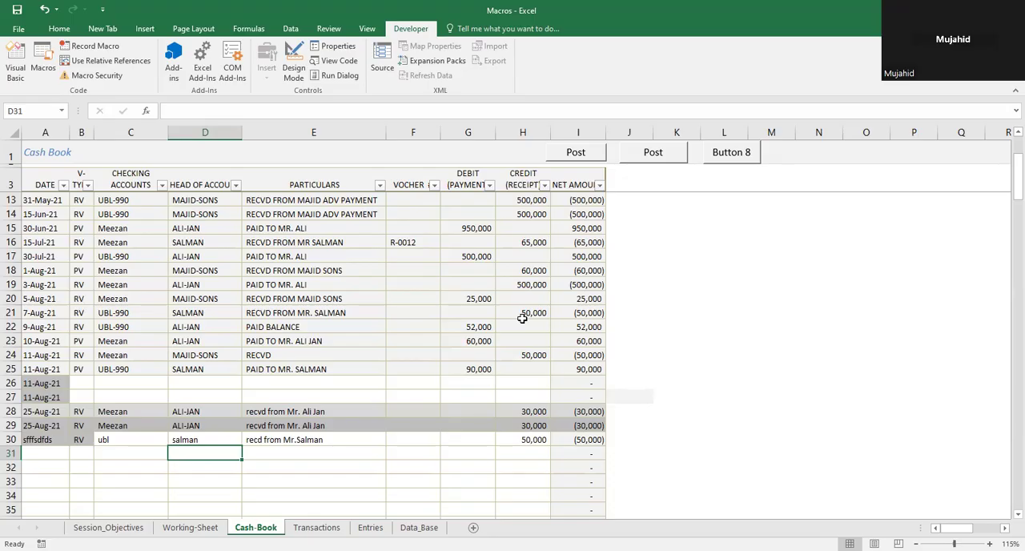
{"action": "left_click", "coordinate": [570, 439]}
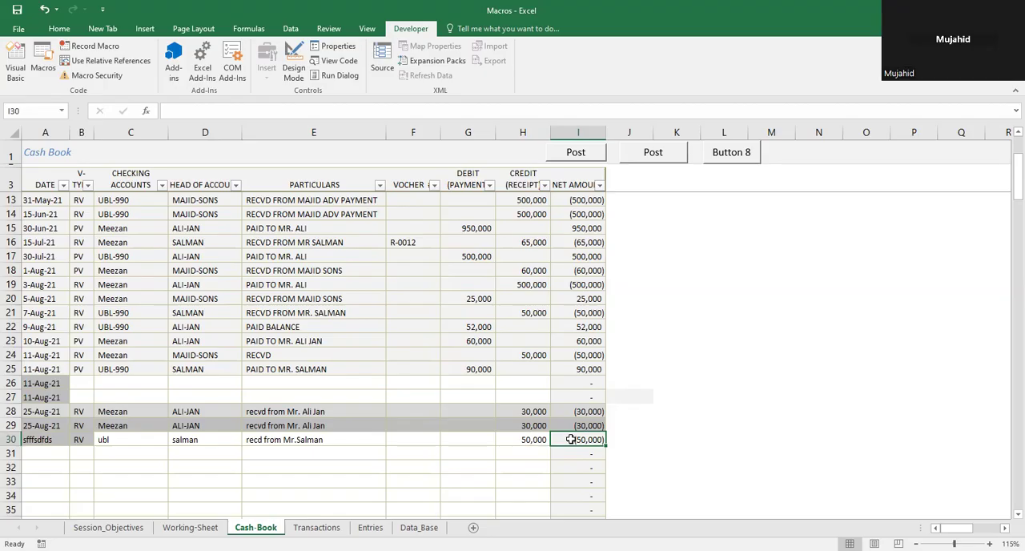
{"action": "key", "text": "Left"}
{"action": "key", "text": "Right"}
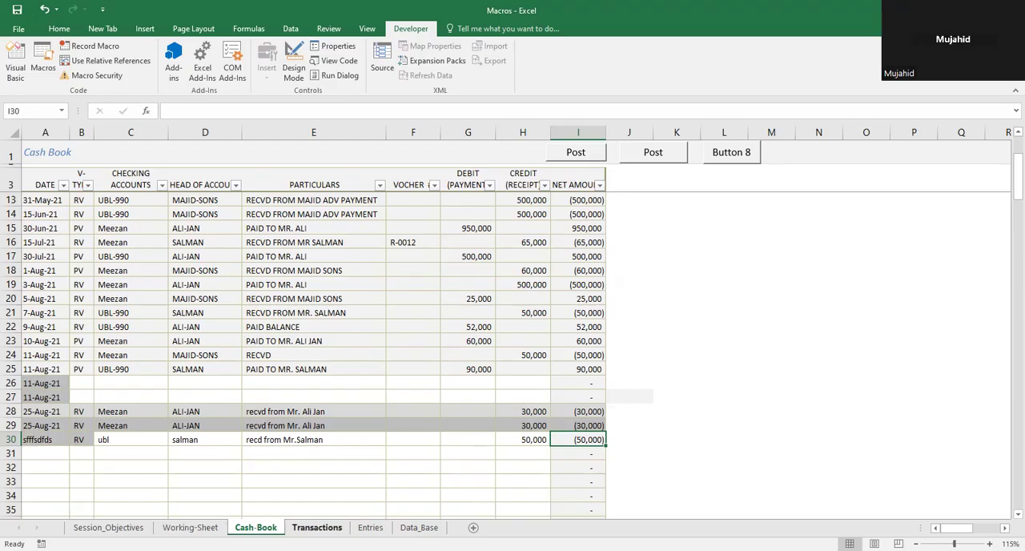
Step: Open the Transactions sheet and test its protection by trying to edit the posted checking account in D17
{"action": "left_click", "coordinate": [316, 527]}
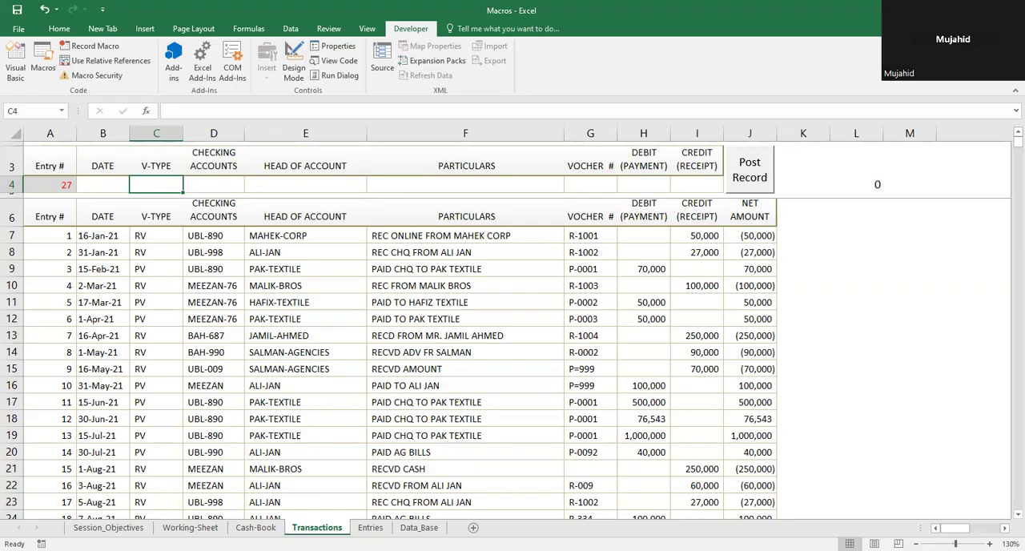
{"action": "left_click", "coordinate": [219, 403]}
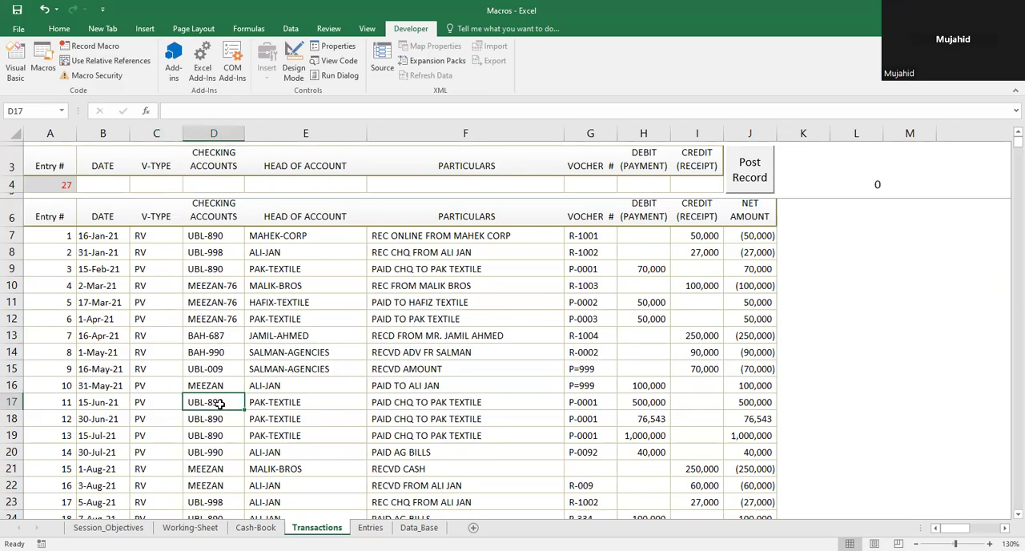
{"action": "double_click", "coordinate": [219, 404]}
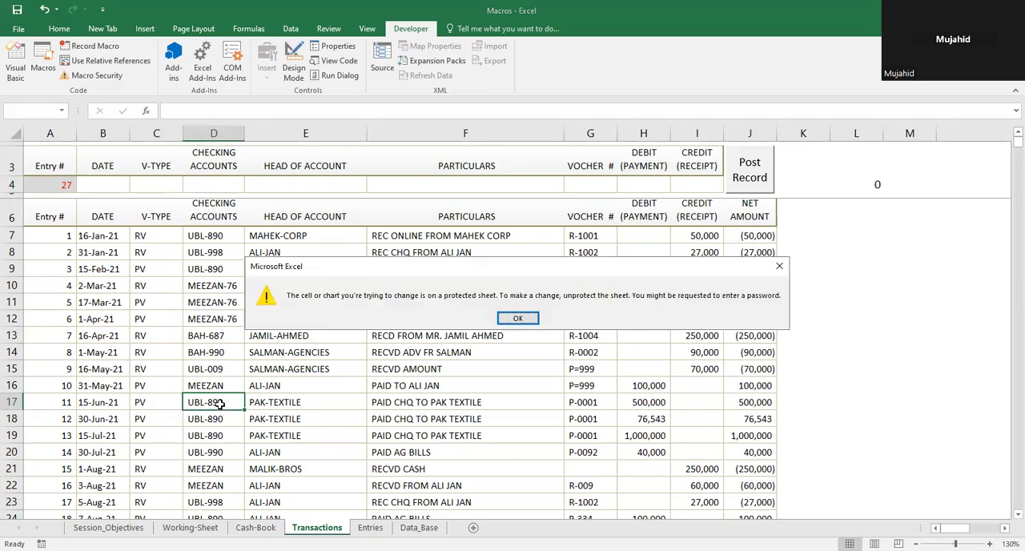
{"action": "key", "text": "Return"}
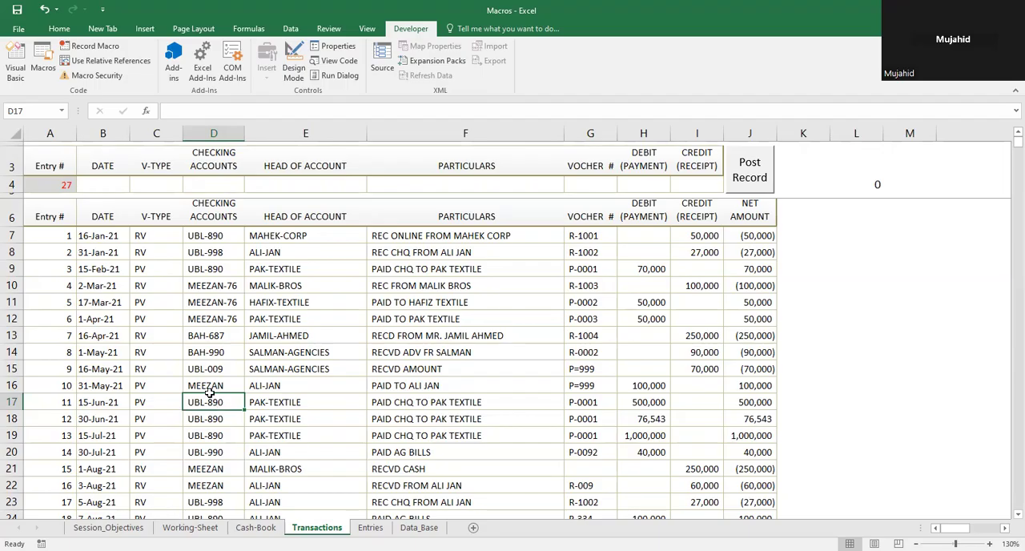
Step: Examine the fields of the new-entry row 4, going from the date in B4 across to the particulars in F4
{"action": "left_click", "coordinate": [105, 185]}
{"action": "key", "text": "Right"}
{"action": "key", "text": "Right"}
{"action": "key", "text": "Right"}
{"action": "key", "text": "Right"}
{"action": "key", "text": "Right"}
{"action": "key", "text": "Right"}
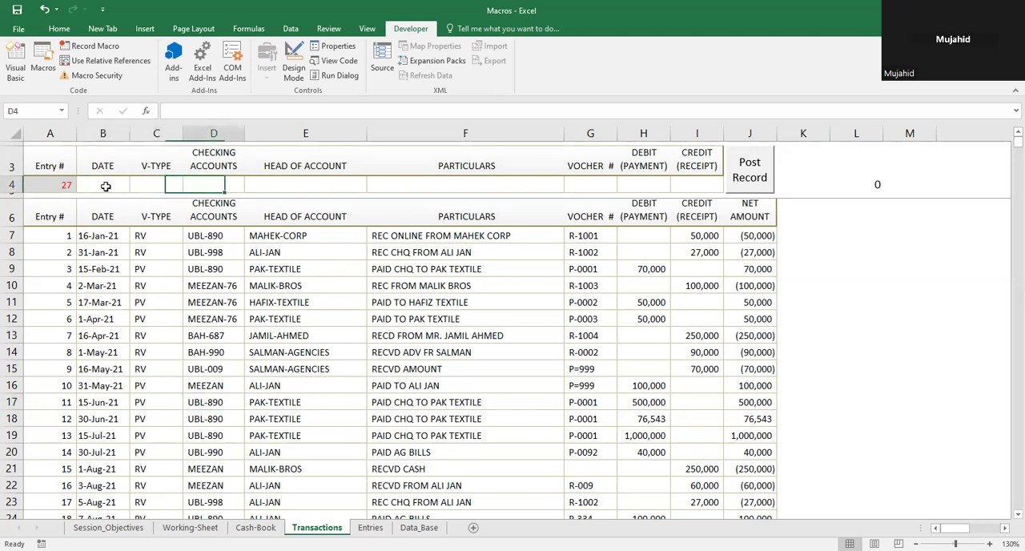
{"action": "key", "text": "Left"}
{"action": "key", "text": "Left"}
{"action": "key", "text": "Right"}
{"action": "key", "text": "Right"}
{"action": "key", "text": "Left"}
{"action": "key", "text": "Left"}
{"action": "key", "text": "Left"}
{"action": "key", "text": "Left"}
{"action": "key", "text": "Left"}
{"action": "key", "text": "Left"}
{"action": "key", "text": "Left"}
{"action": "key", "text": "Left"}
{"action": "key", "text": "Right"}
{"action": "key", "text": "Right"}
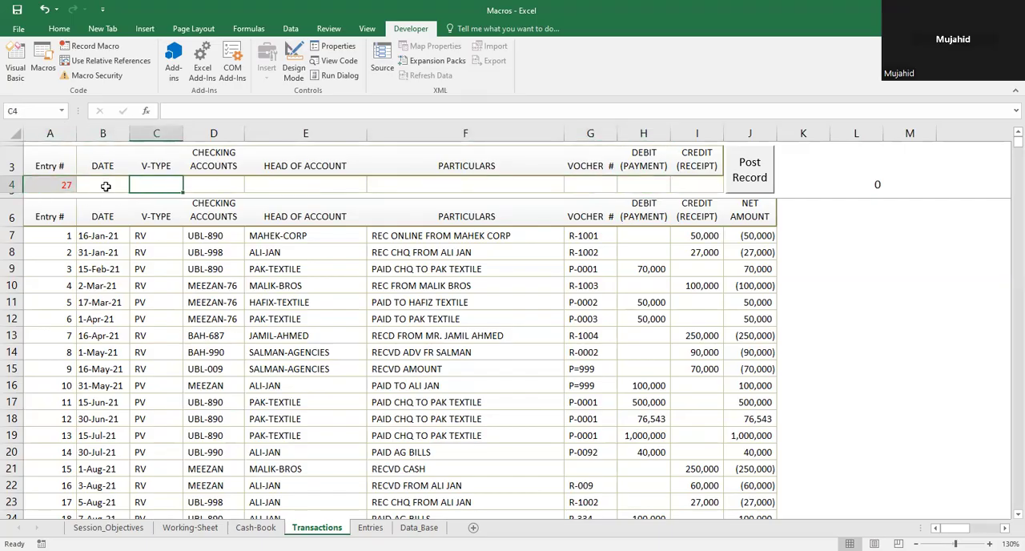
{"action": "key", "text": "Right"}
{"action": "key", "text": "Right"}
{"action": "key", "text": "Right"}
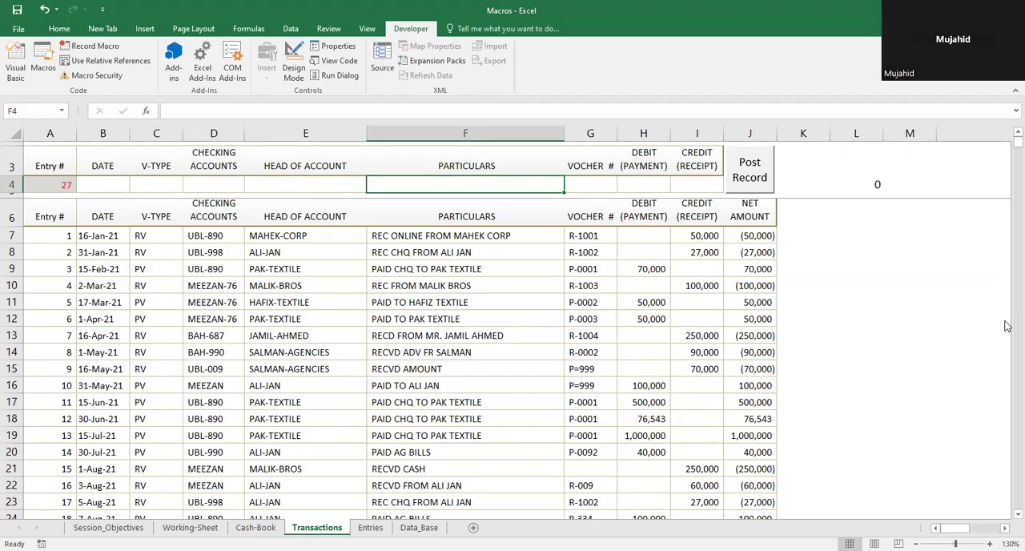
Step: Go to the last posted Transactions entries and test the protection of the blank cell D33 by trying to edit it
{"action": "left_click_drag", "start_coordinate": [1008, 148], "coordinate": [1008, 153]}
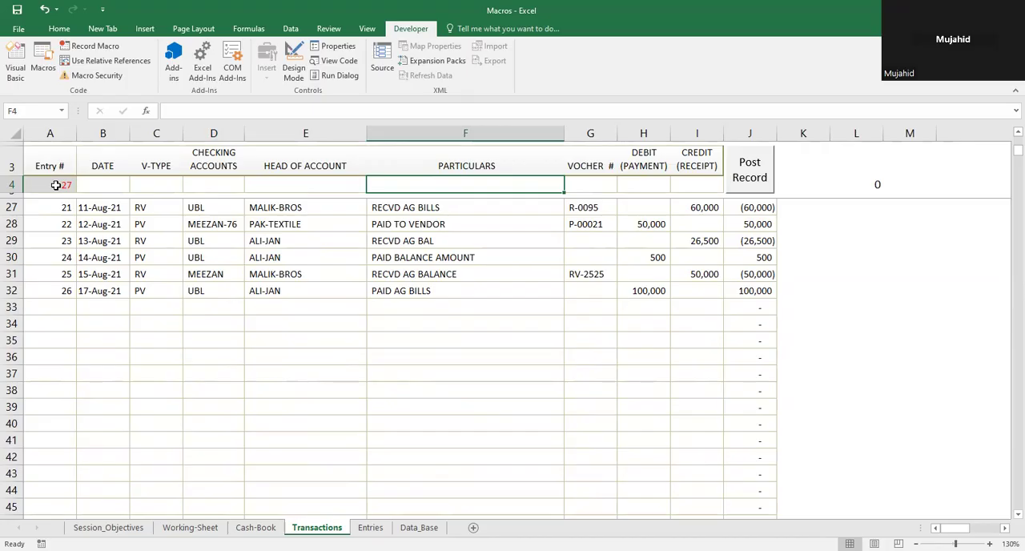
{"action": "left_click_drag", "start_coordinate": [183, 293], "coordinate": [195, 300]}
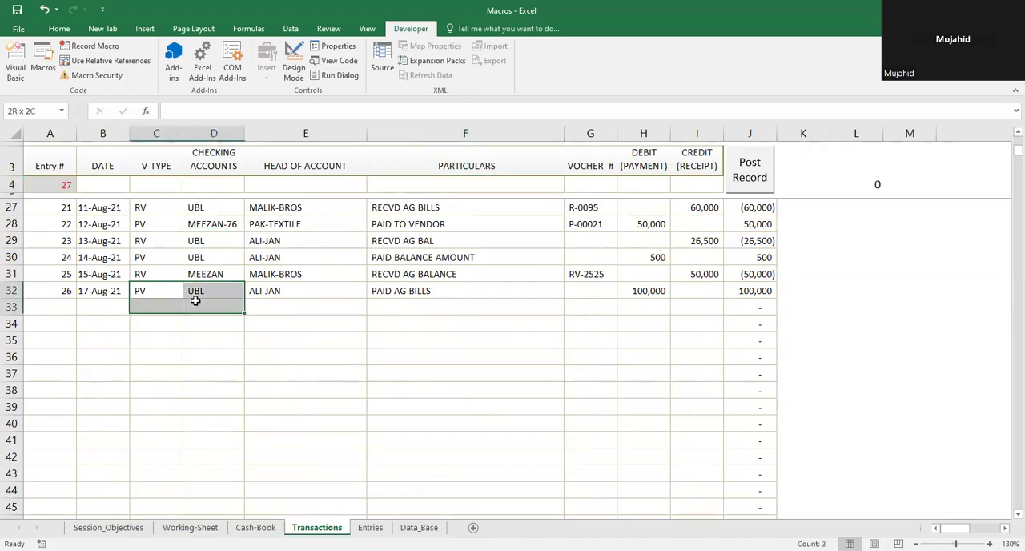
{"action": "left_click", "coordinate": [196, 304]}
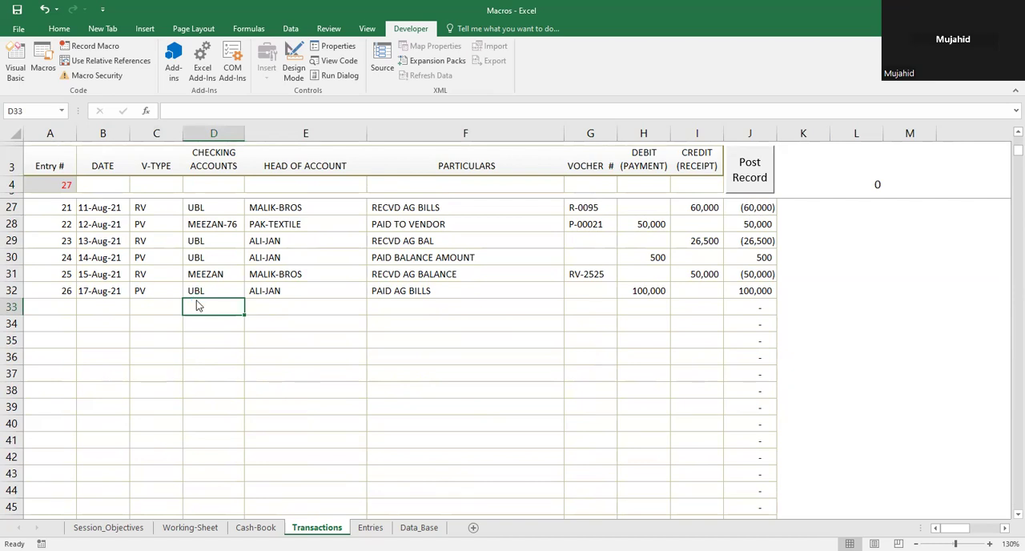
{"action": "double_click", "coordinate": [196, 303]}
{"action": "key", "text": "Return"}
Step: Examine new-entry row 4 and the cells above and below it, ending on the checking accounts heading in D6
{"action": "left_click", "coordinate": [120, 180]}
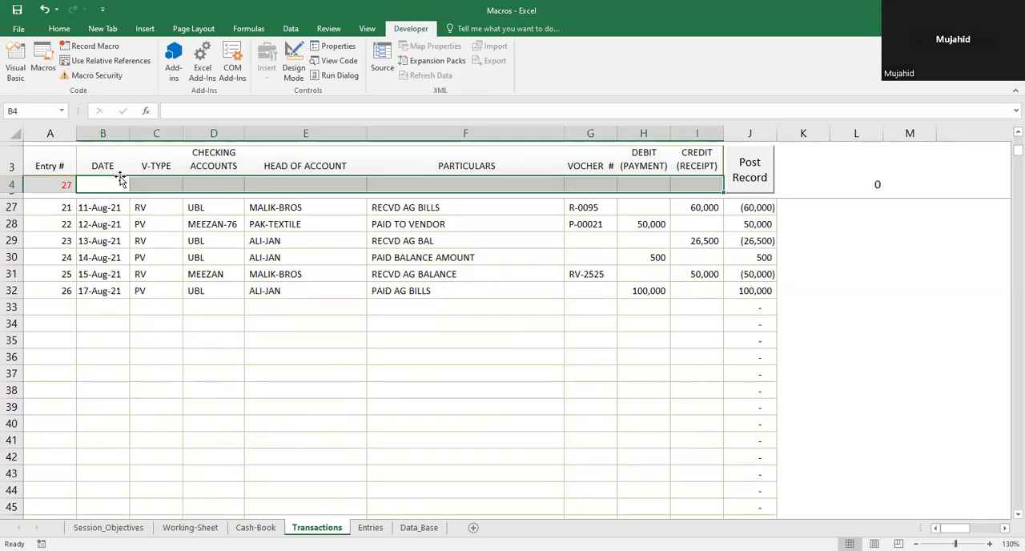
{"action": "key", "text": "Up"}
{"action": "key", "text": "Down"}
{"action": "key", "text": "Down"}
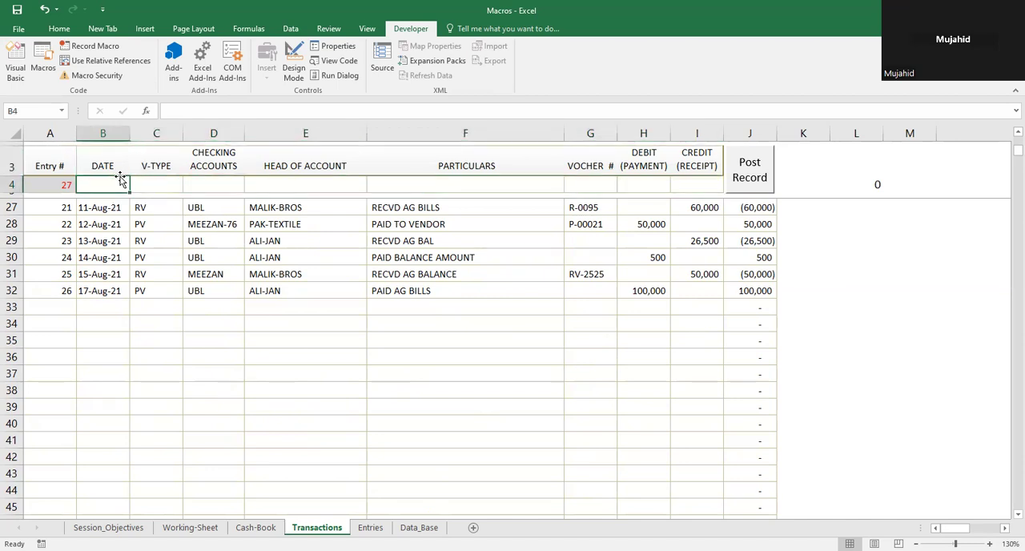
{"action": "key", "text": "Down"}
{"action": "key", "text": "Up"}
{"action": "key", "text": "Up"}
{"action": "key", "text": "Up"}
{"action": "key", "text": "Up"}
{"action": "key", "text": "Down"}
{"action": "key", "text": "Down"}
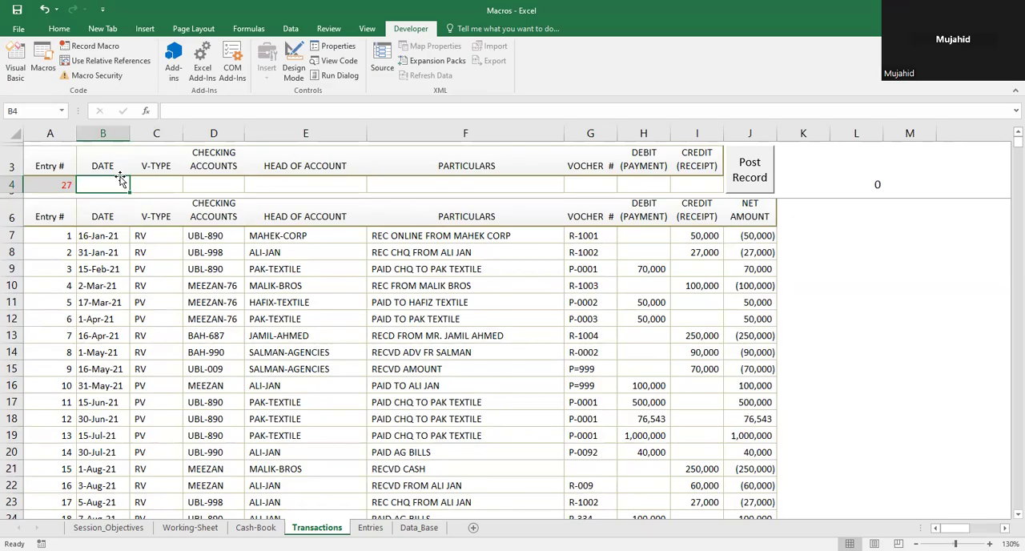
{"action": "key", "text": "Right"}
{"action": "key", "text": "Right"}
{"action": "key", "text": "Down"}
{"action": "key", "text": "Down"}
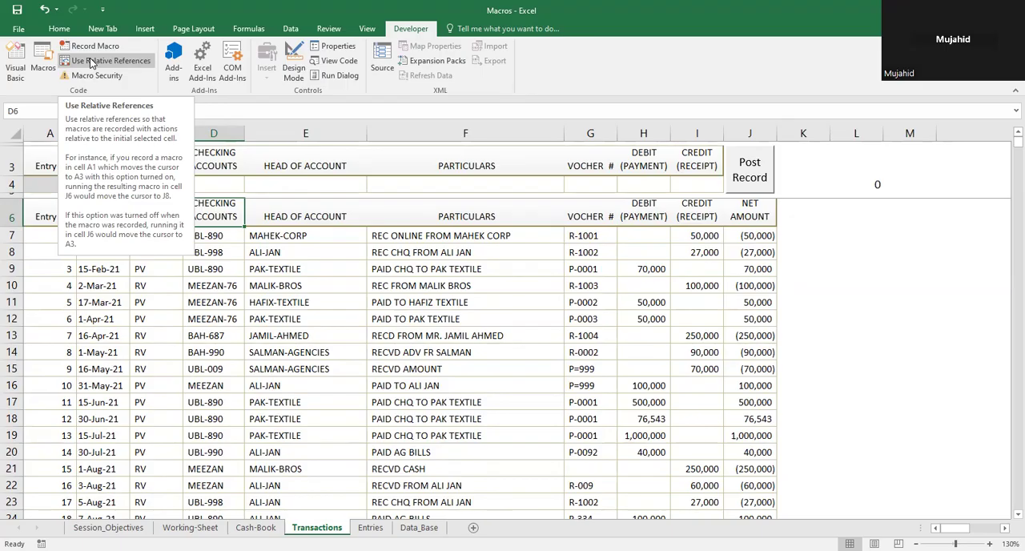
Step: Examine the posted entries down the entry number column to the first empty cell, A33, and return to the table's first rows
{"action": "left_click", "coordinate": [88, 314]}
{"action": "key", "text": "Down"}
{"action": "key", "text": "Left"}
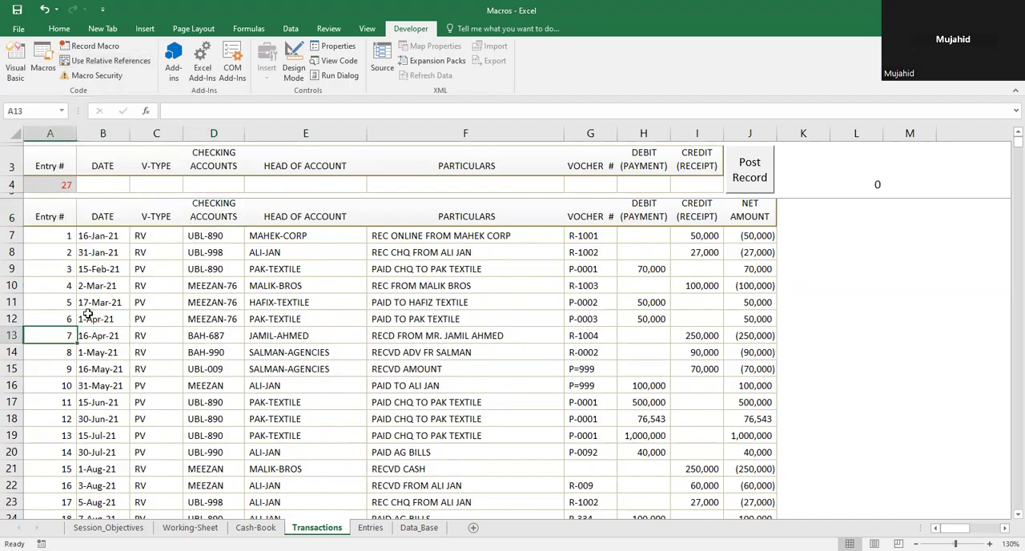
{"action": "key", "text": "Down"}
{"action": "key", "text": "Down"}
{"action": "key", "text": "Down"}
{"action": "key", "text": "Down"}
{"action": "key", "text": "Down"}
{"action": "key", "text": "Down"}
{"action": "key", "text": "Down"}
{"action": "key", "text": "Down"}
{"action": "key", "text": "Down"}
{"action": "key", "text": "Down"}
{"action": "key", "text": "Down"}
{"action": "key", "text": "Down"}
{"action": "key", "text": "Down"}
{"action": "key", "text": "Down"}
{"action": "key", "text": "Down"}
{"action": "key", "text": "Down"}
{"action": "key", "text": "Down"}
{"action": "key", "text": "Down"}
{"action": "key", "text": "Down"}
{"action": "key", "text": "Down"}
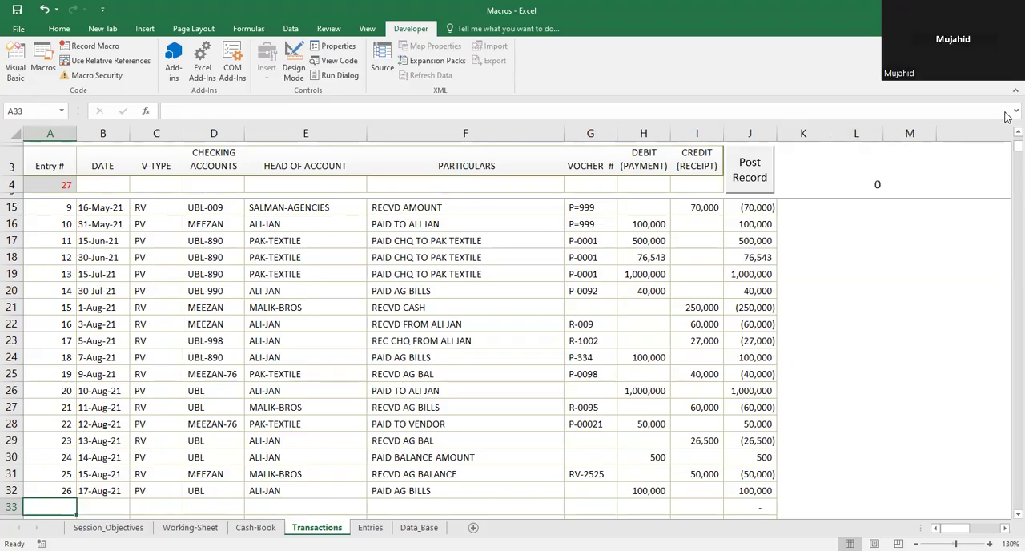
{"action": "scroll", "coordinate": [1008, 133], "scroll_direction": "up", "scroll_amount": 2}
{"action": "scroll", "coordinate": [1007, 133], "scroll_direction": "up", "scroll_amount": 3}
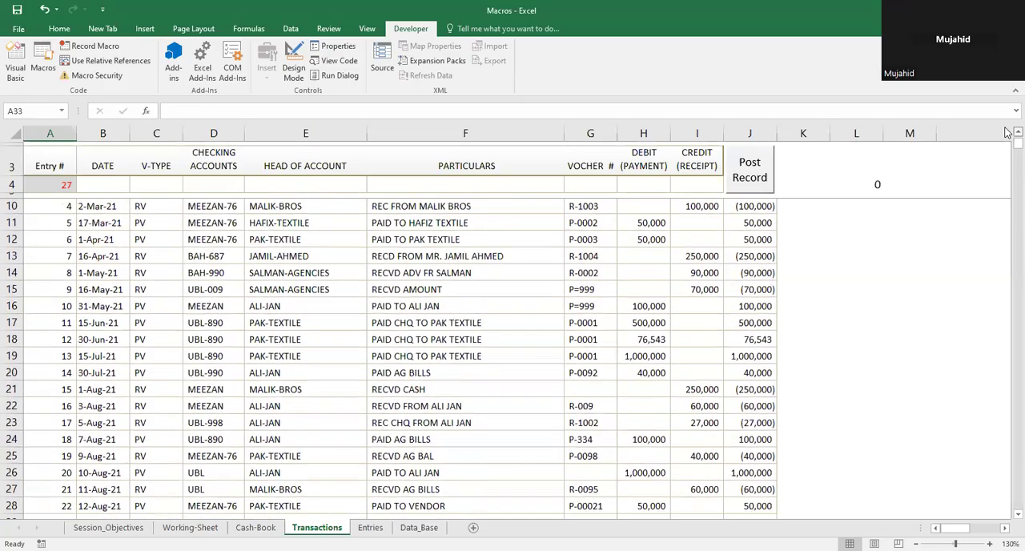
{"action": "left_click_drag", "start_coordinate": [1008, 142], "coordinate": [1008, 120]}
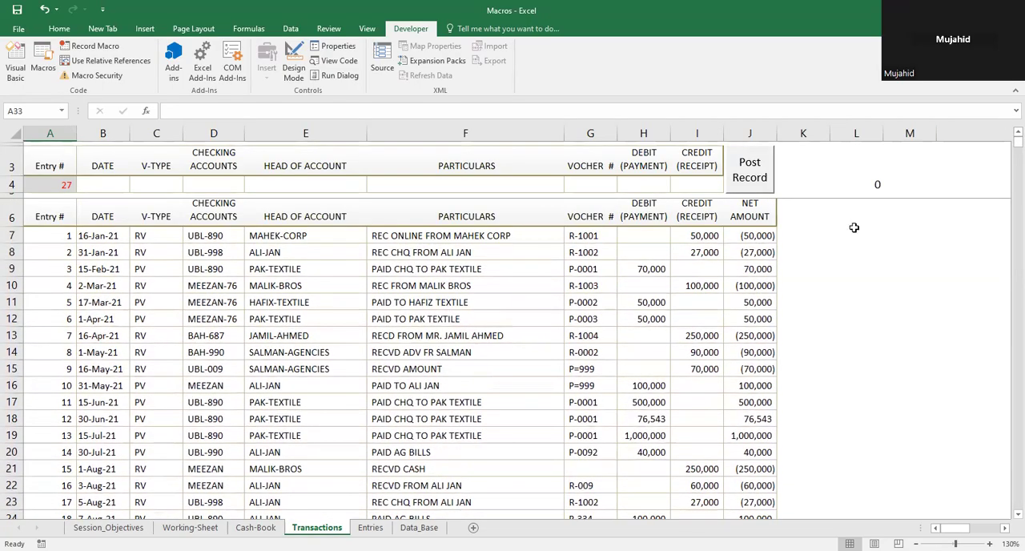
Step: Enter the date 08-21-2021 in B4 of the new-entry row
{"action": "left_click", "coordinate": [92, 188]}
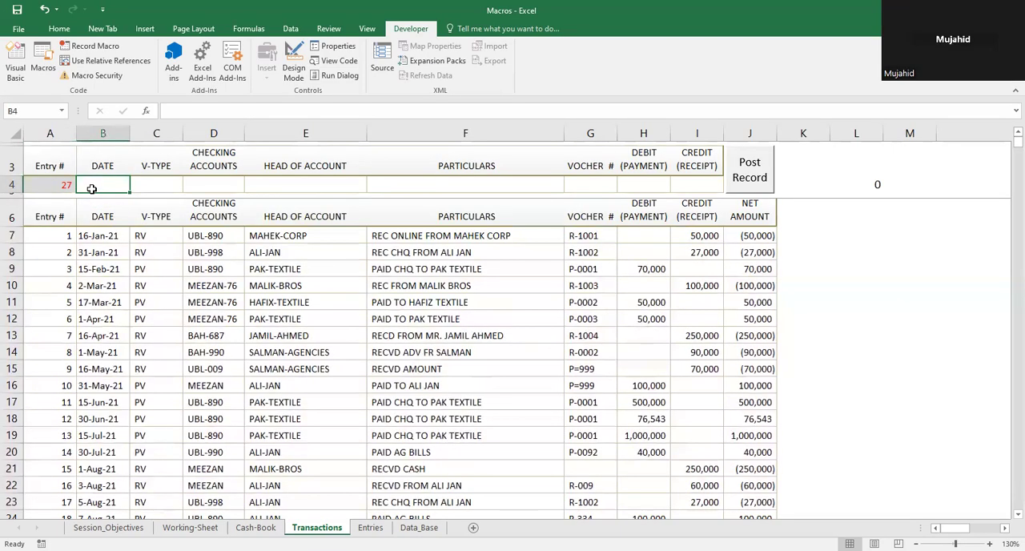
{"action": "key", "text": "Down"}
{"action": "key", "text": "Down"}
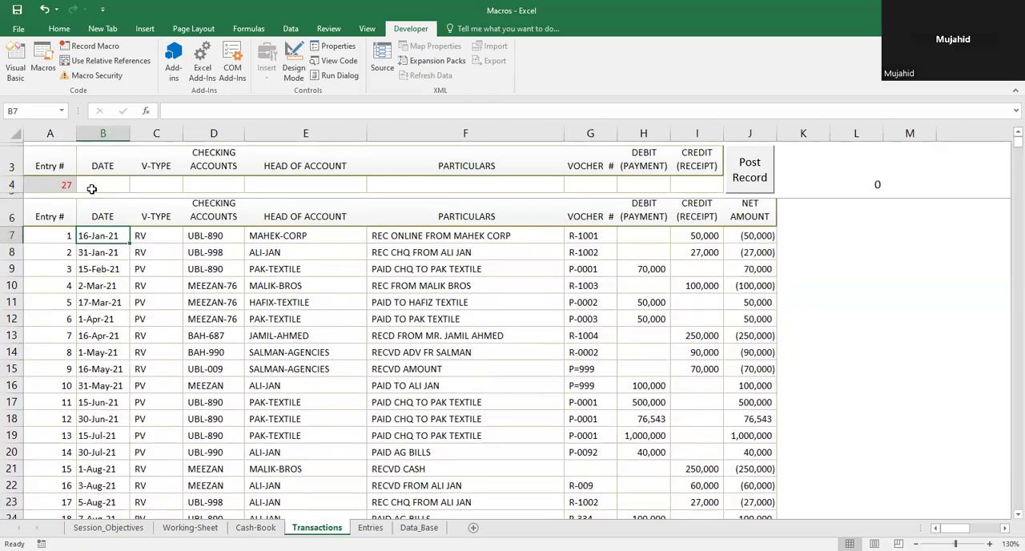
{"action": "key", "text": "ctrl+Down"}
{"action": "key", "text": "ctrl+Up"}
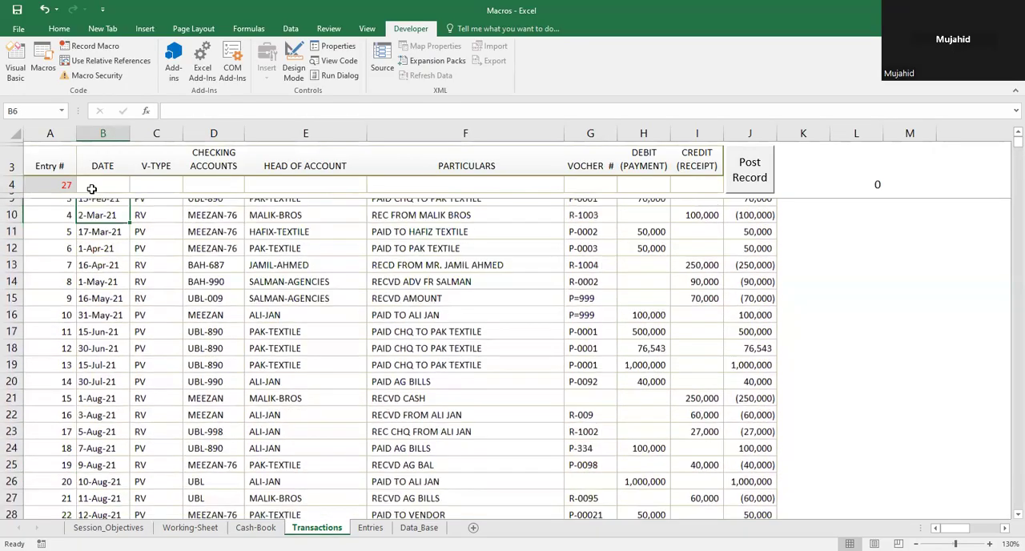
{"action": "key", "text": "Up"}
{"action": "key", "text": "Up"}
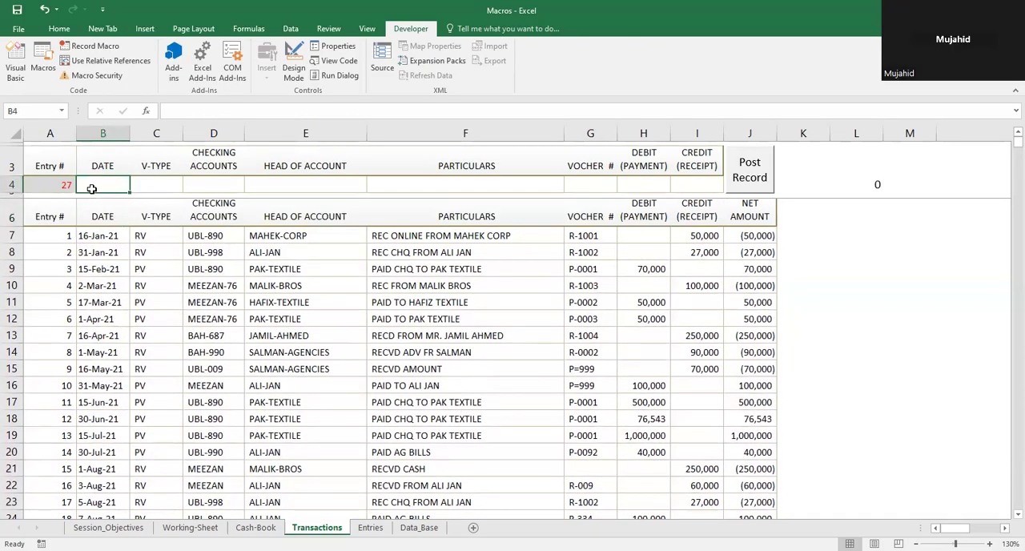
{"action": "type", "text": "08"}
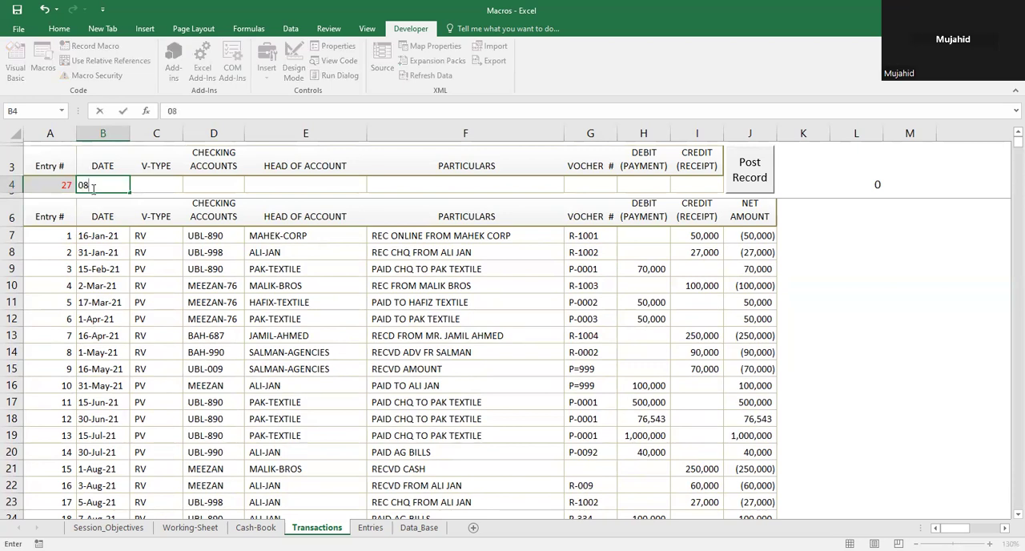
{"action": "type", "text": "-21-2021"}
{"action": "key", "text": "Tab"}
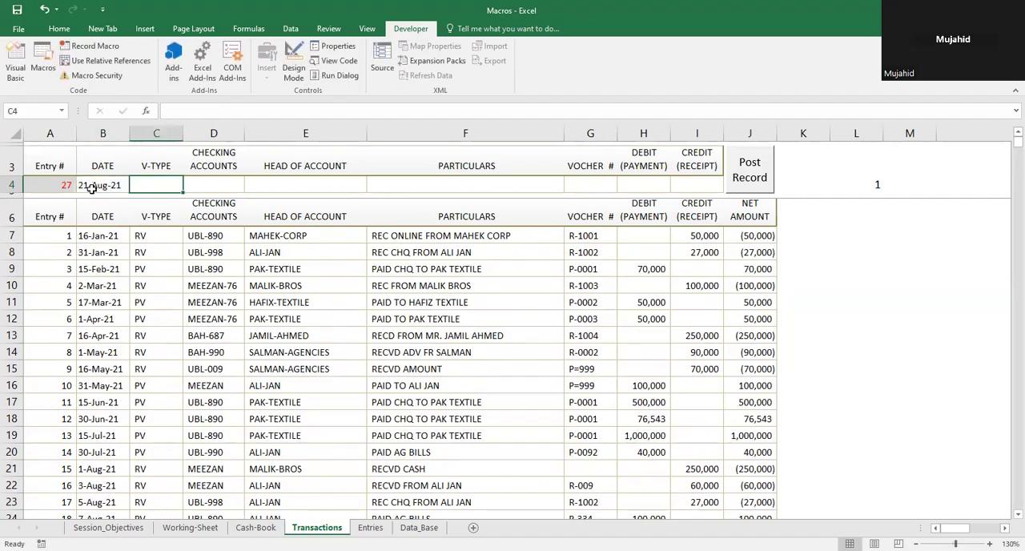
Step: Enter voucher type RV in C4 and the UBL checking account number in D4
{"action": "type", "text": "r"}
{"action": "type", "text": "RV"}
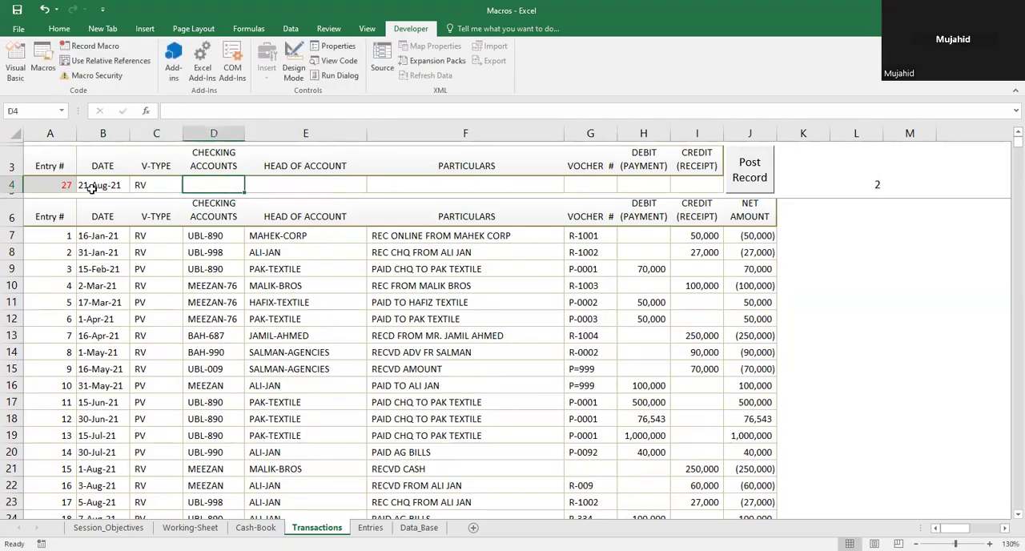
{"action": "type", "text": "UBL"}
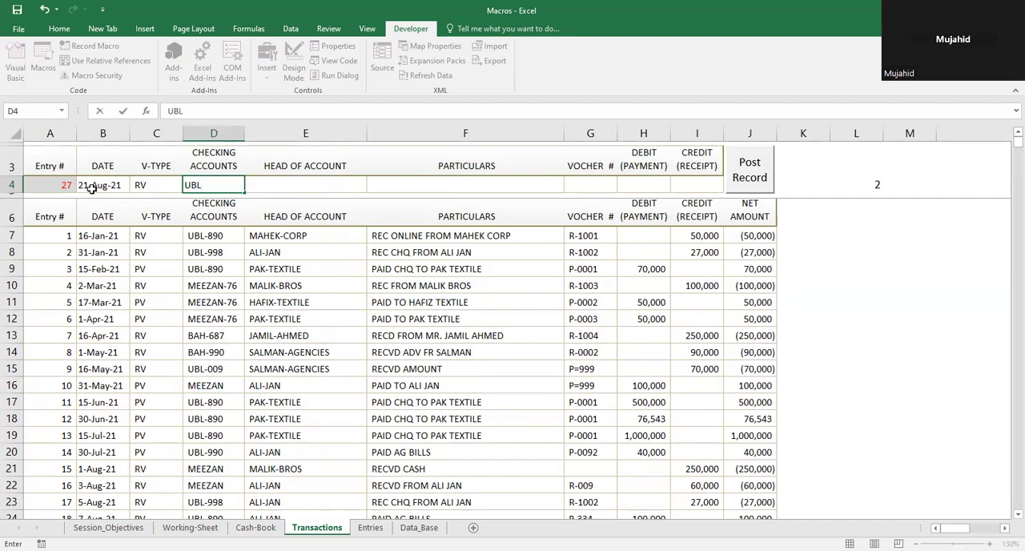
{"action": "type", "text": "-890"}
{"action": "key", "text": "Tab"}
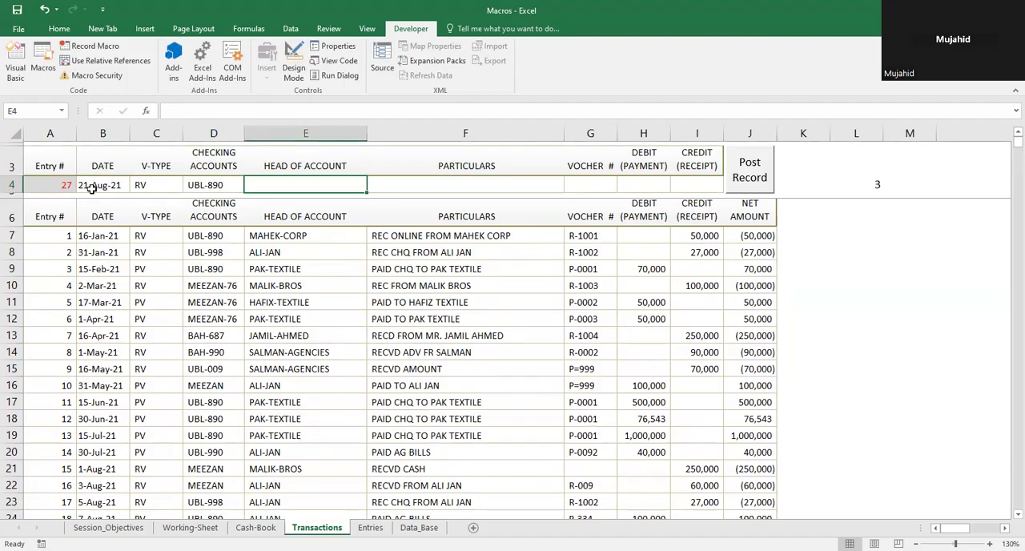
Step: Enter SALMAN-AGENCIES as the head of account in E4
{"action": "type", "text": "SALMAN"}
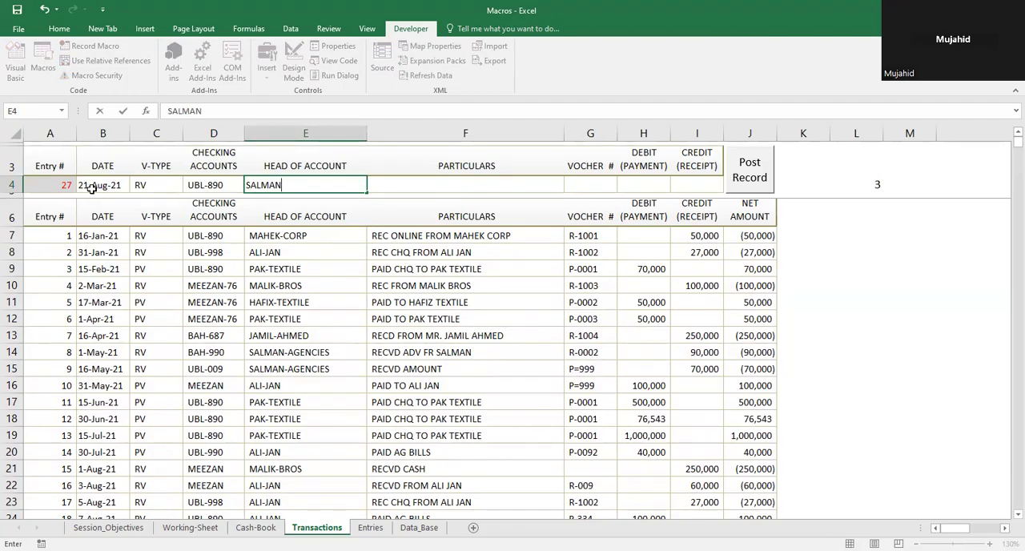
{"action": "type", "text": "-AGENCIES"}
{"action": "key", "text": "Tab"}
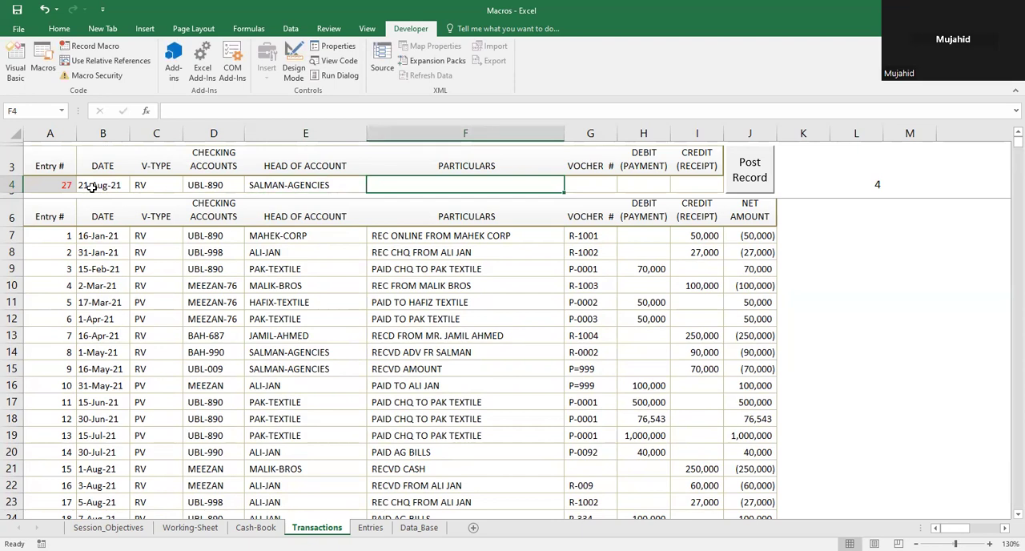
Step: Copy the particulars "REC ONLINE FROM MAHEK CORP" from F7 into F4 of the new-entry row
{"action": "left_click", "coordinate": [397, 232]}
{"action": "key", "text": "ctrl+c"}
{"action": "key", "text": "Up"}
{"action": "key", "text": "Up"}
{"action": "key", "text": "Up"}
{"action": "key", "text": "Return"}
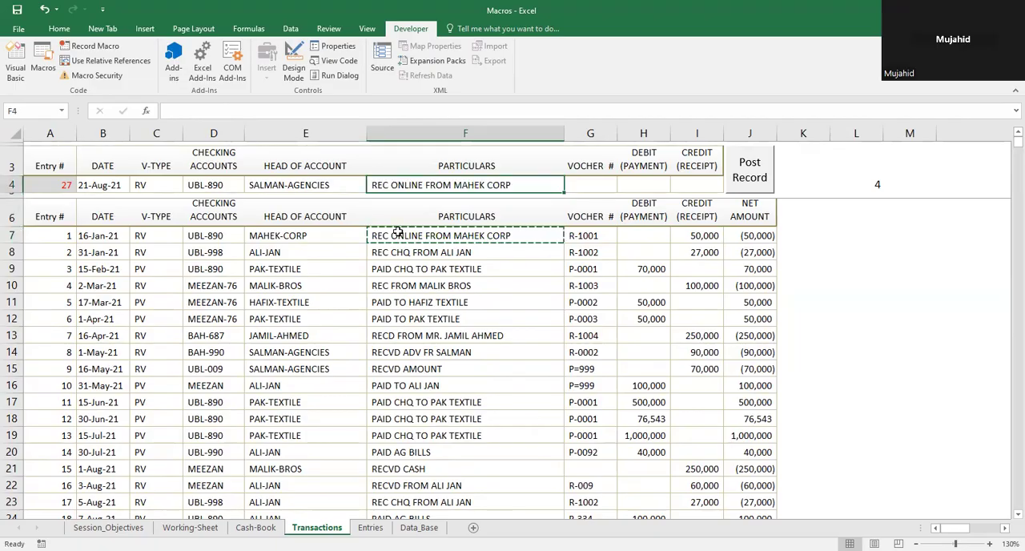
{"action": "key", "text": "Right"}
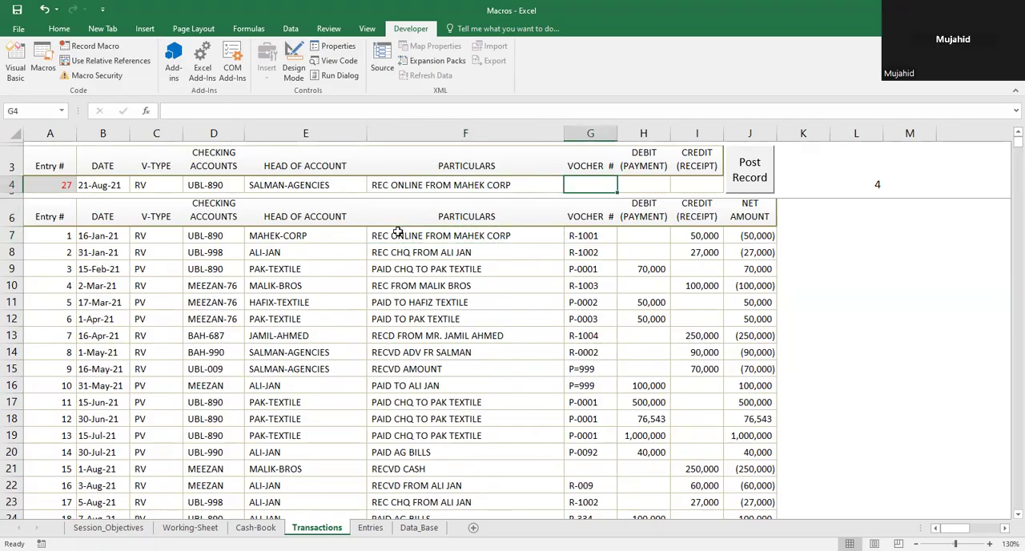
Step: Enter R-1200 as the voucher number in G4
{"action": "type", "text": "R"}
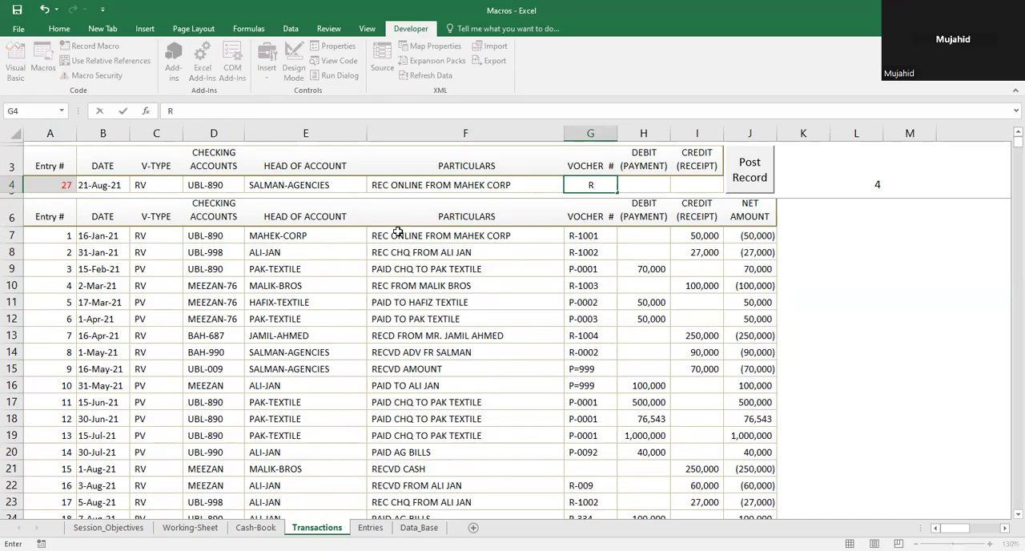
{"action": "type", "text": "-1200"}
{"action": "key", "text": "Tab"}
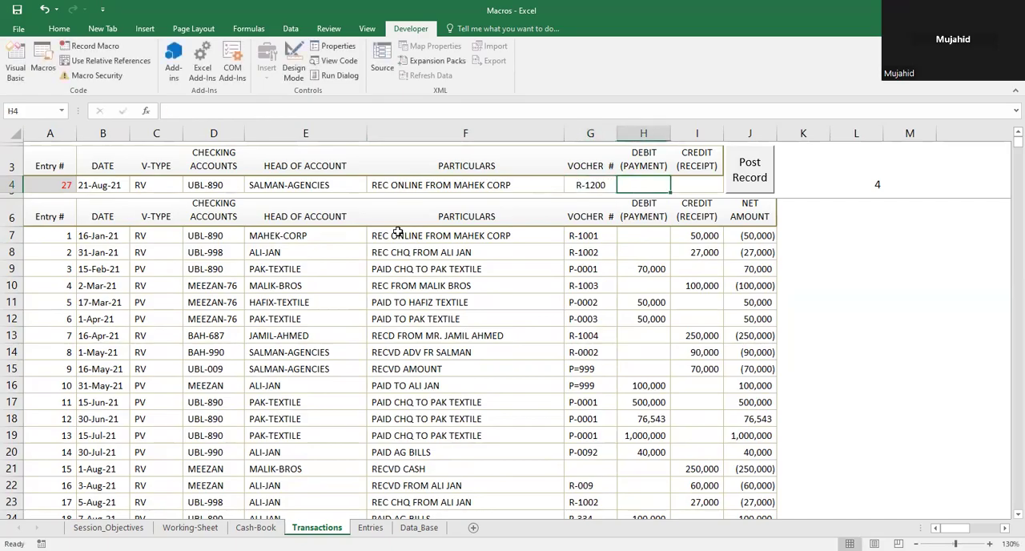
Step: Enter 35000 as the credit (receipt) amount in I4 of the new-entry row
{"action": "key", "text": "Right"}
{"action": "key", "text": "Left"}
{"action": "key", "text": "Left"}
{"action": "key", "text": "Left"}
{"action": "key", "text": "Left"}
{"action": "key", "text": "Left"}
{"action": "key", "text": "Left"}
{"action": "key", "text": "Right"}
{"action": "key", "text": "Right"}
{"action": "key", "text": "Right"}
{"action": "key", "text": "Right"}
{"action": "key", "text": "Right"}
{"action": "key", "text": "Right"}
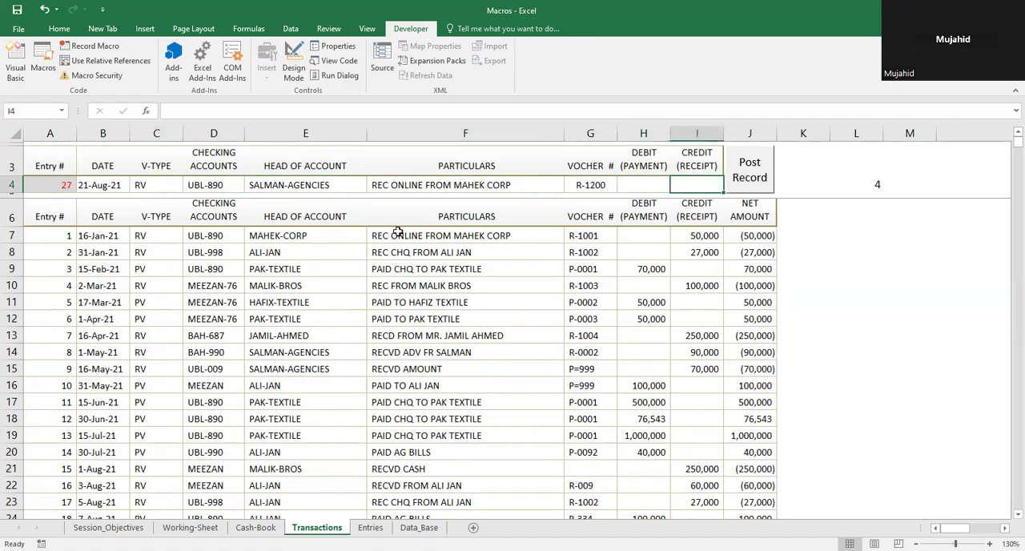
{"action": "type", "text": "35"}
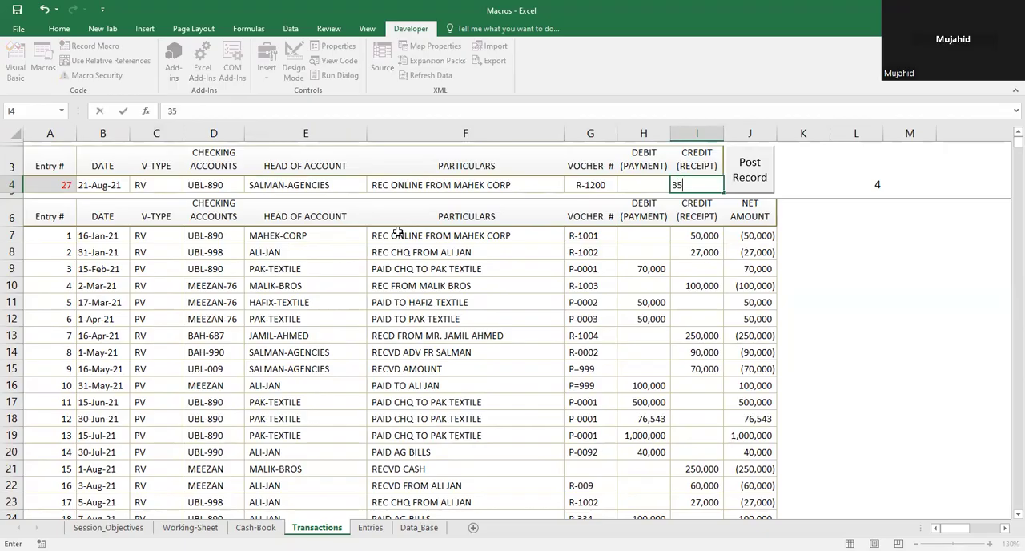
{"action": "type", "text": "000"}
{"action": "key", "text": "Return"}
{"action": "key", "text": "Up"}
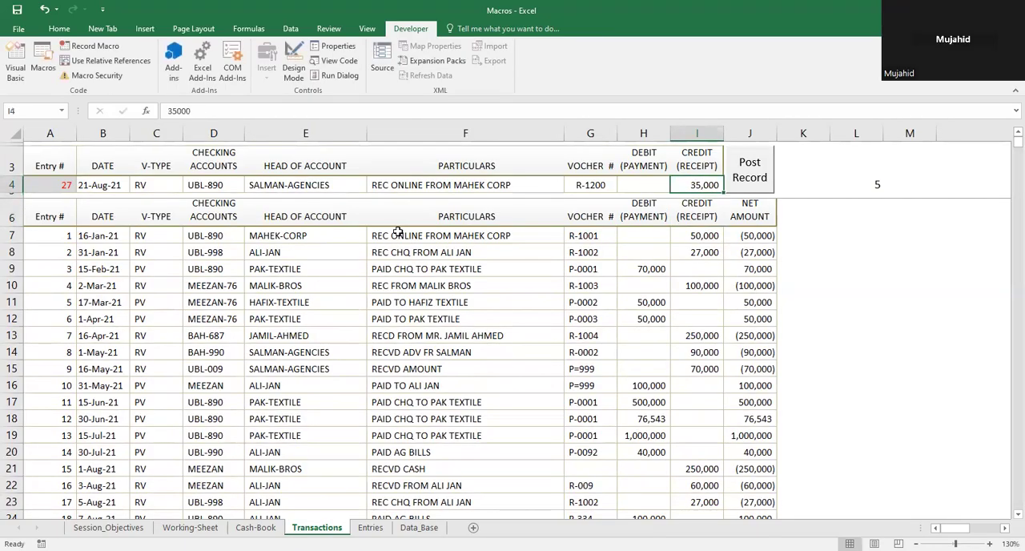
Step: Select the new-entry number cell A4 and remove the protection from the Transactions sheet
{"action": "key", "text": "Left"}
{"action": "key", "text": "Left"}
{"action": "key", "text": "Left"}
{"action": "key", "text": "Left"}
{"action": "key", "text": "Left"}
{"action": "key", "text": "Left"}
{"action": "key", "text": "Left"}
{"action": "key", "text": "Left"}
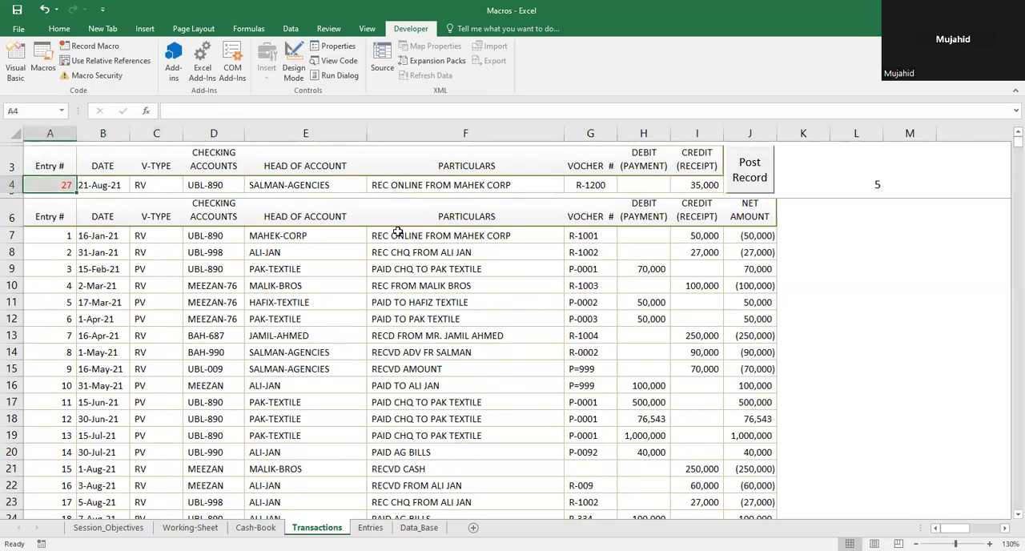
{"action": "key", "text": "Down"}
{"action": "key", "text": "Down"}
{"action": "key", "text": "Down"}
{"action": "key", "text": "Up"}
{"action": "key", "text": "Up"}
{"action": "key", "text": "Up"}
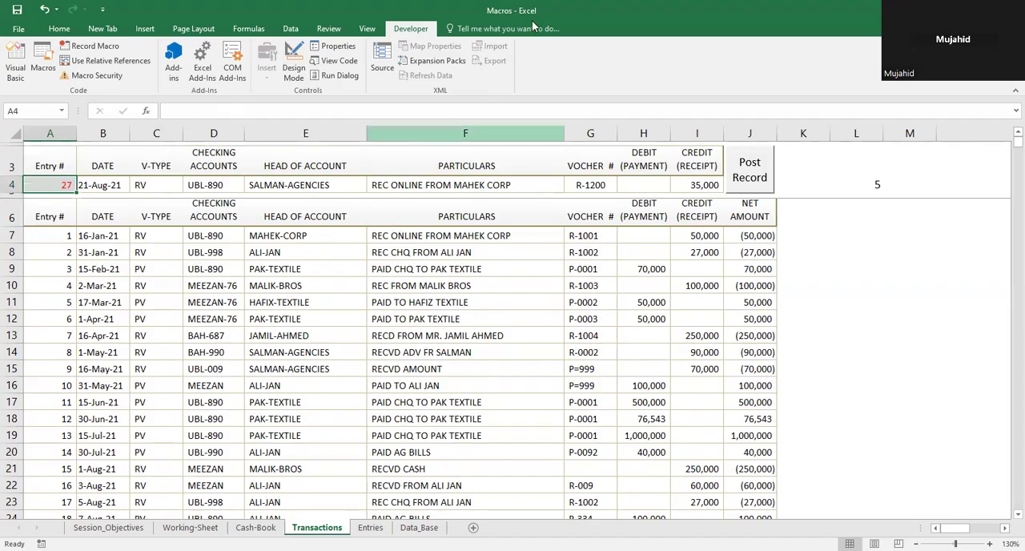
{"action": "left_click", "coordinate": [328, 31]}
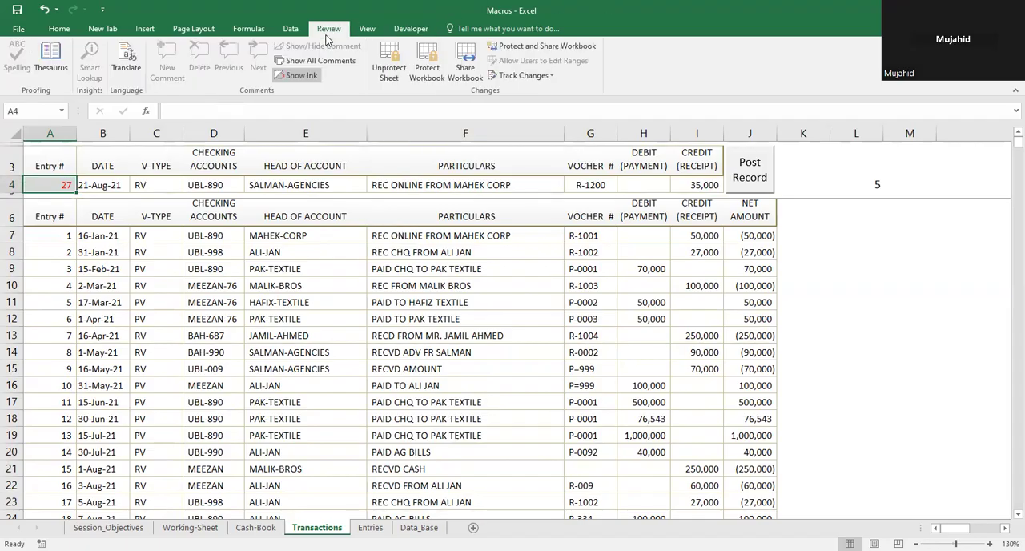
{"action": "left_click", "coordinate": [390, 64]}
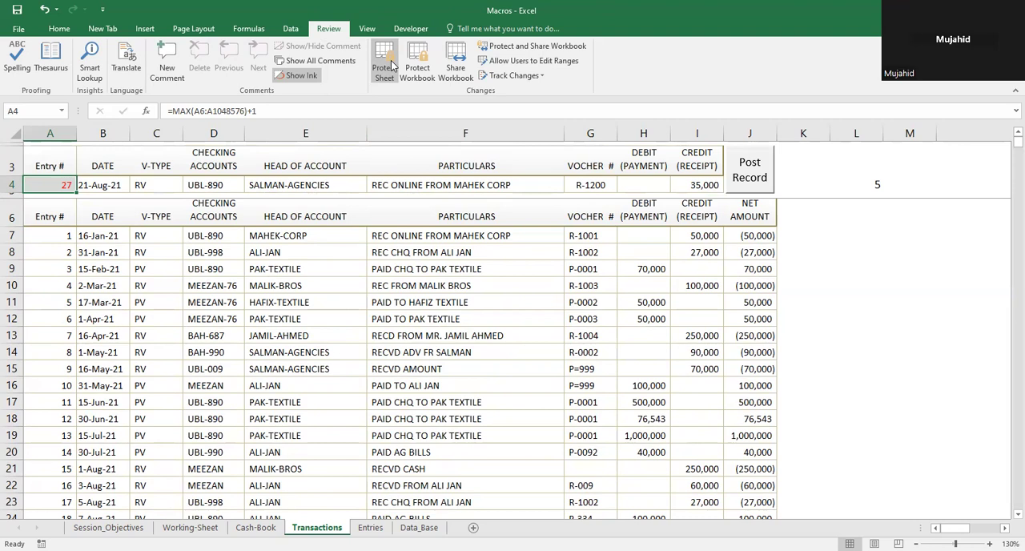
Step: Copy the new-entry row A4:I4, go to the first empty row below the records at A33, and cancel the copy
{"action": "key", "text": "shift+Right"}
{"action": "key", "text": "shift+Right"}
{"action": "key", "text": "shift+Right"}
{"action": "key", "text": "shift+Right"}
{"action": "key", "text": "shift+Right"}
{"action": "key", "text": "shift+Right"}
{"action": "key", "text": "shift+Right"}
{"action": "key", "text": "shift+Right"}
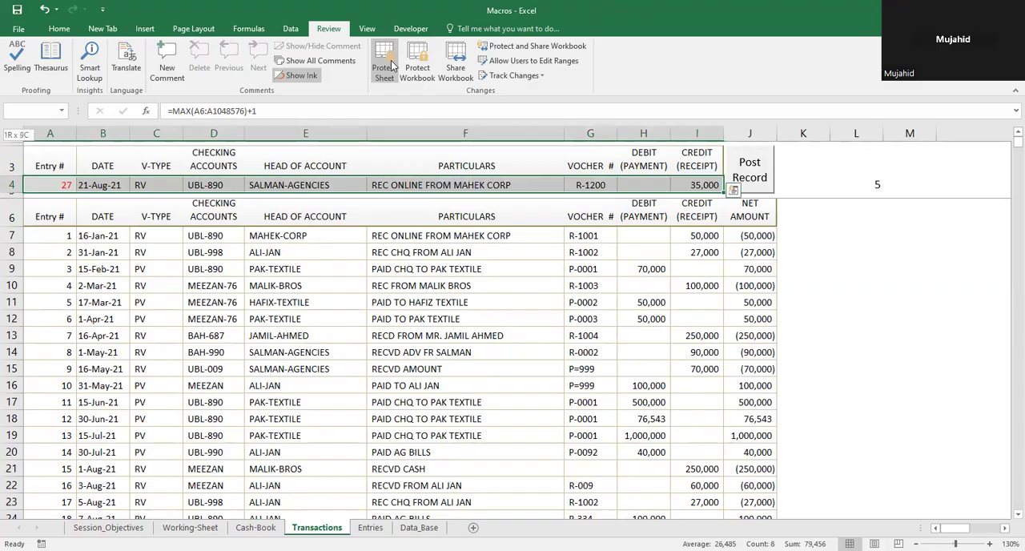
{"action": "key", "text": "ctrl+c"}
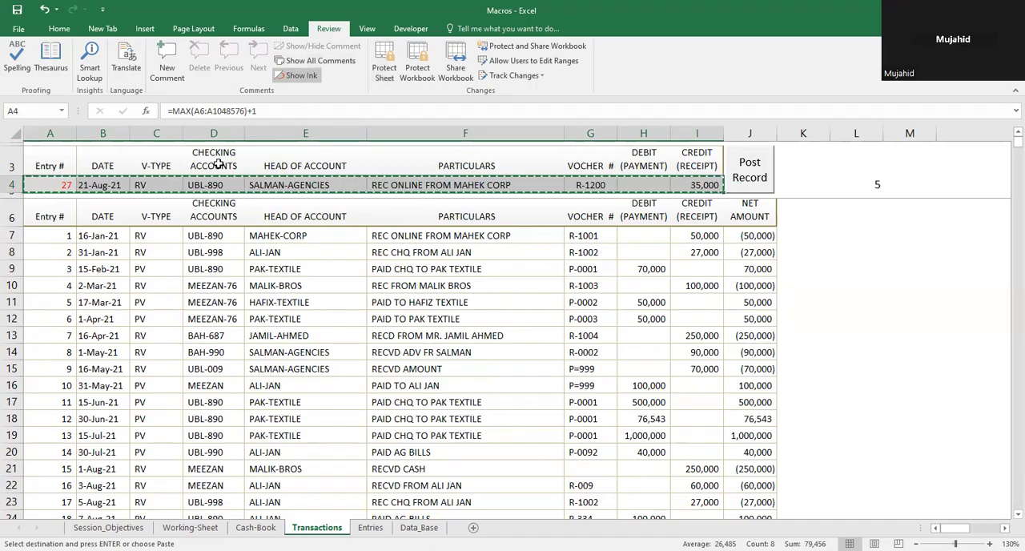
{"action": "left_click", "coordinate": [66, 205]}
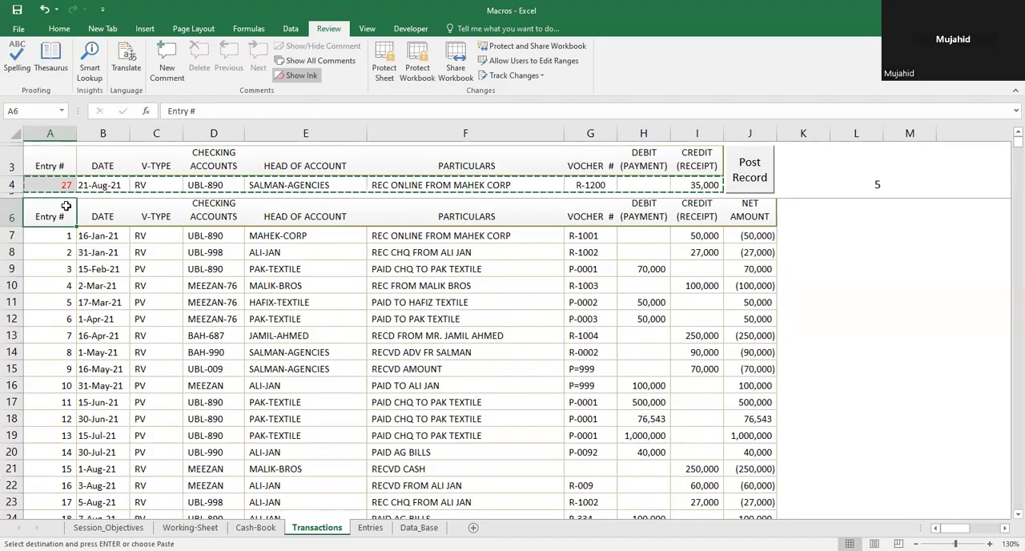
{"action": "key", "text": "ctrl+Down"}
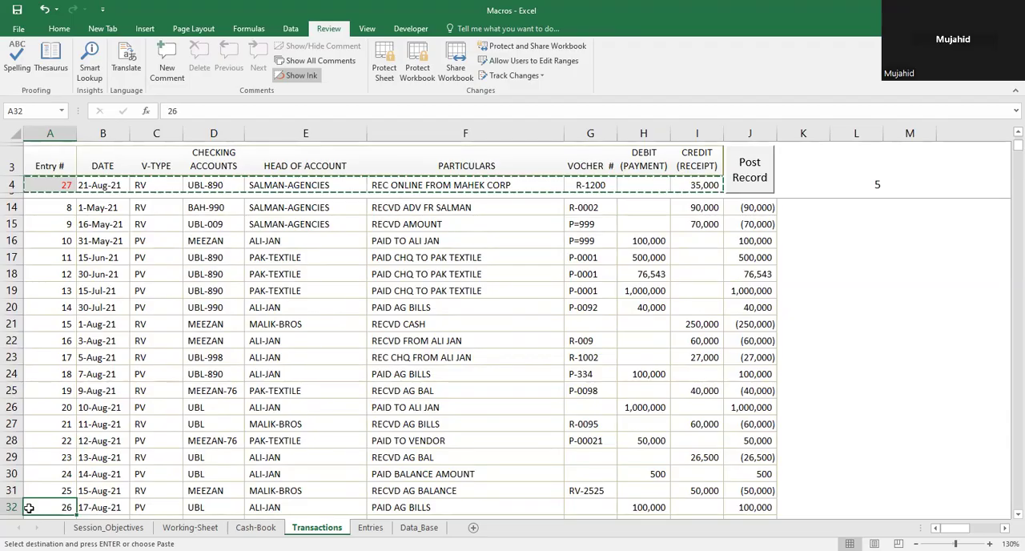
{"action": "key", "text": "Down"}
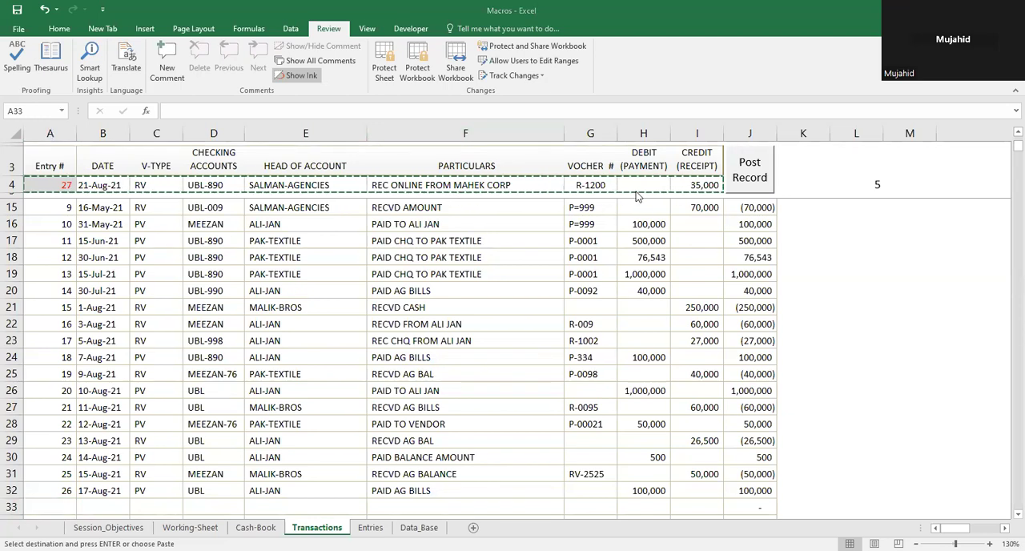
{"action": "key", "text": "Escape"}
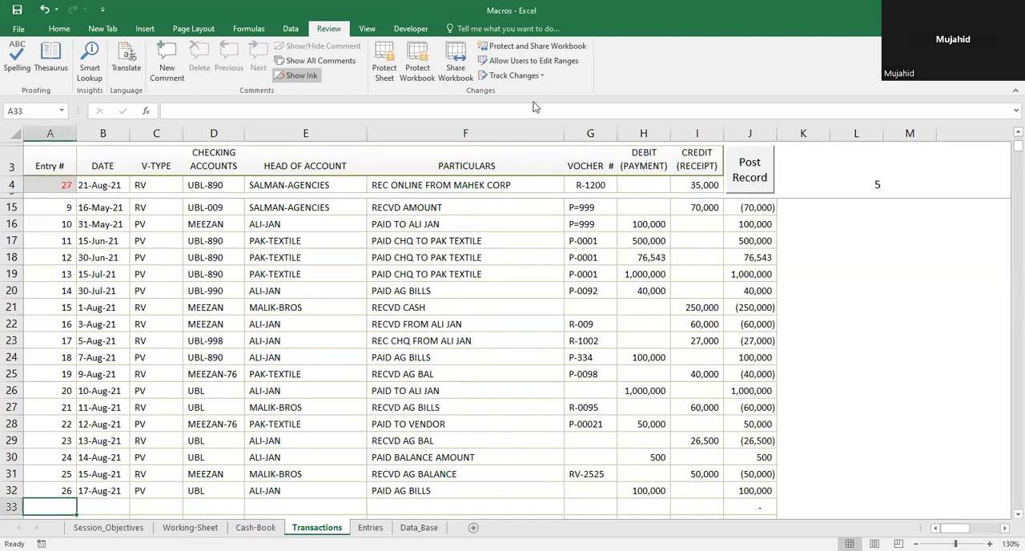
Step: Protect the Transactions sheet again without a password, allowing only selection of locked and unlocked cells
{"action": "left_click", "coordinate": [396, 80]}
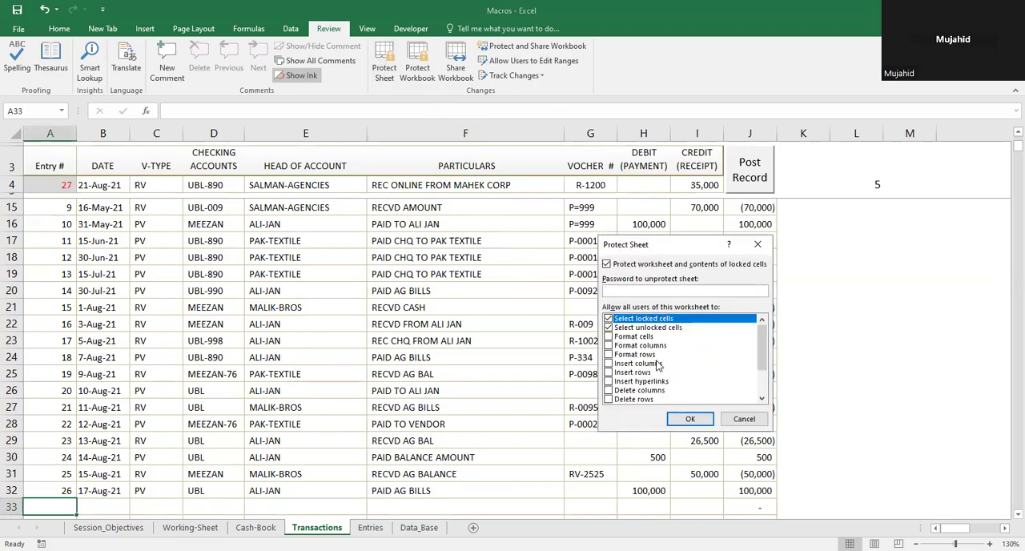
{"action": "left_click", "coordinate": [691, 418]}
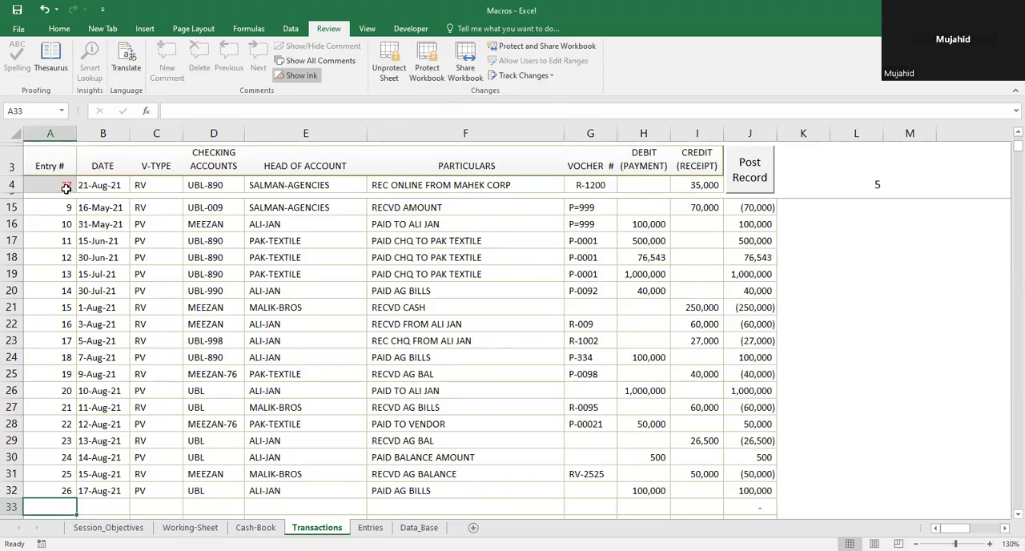
{"action": "left_click", "coordinate": [436, 72]}
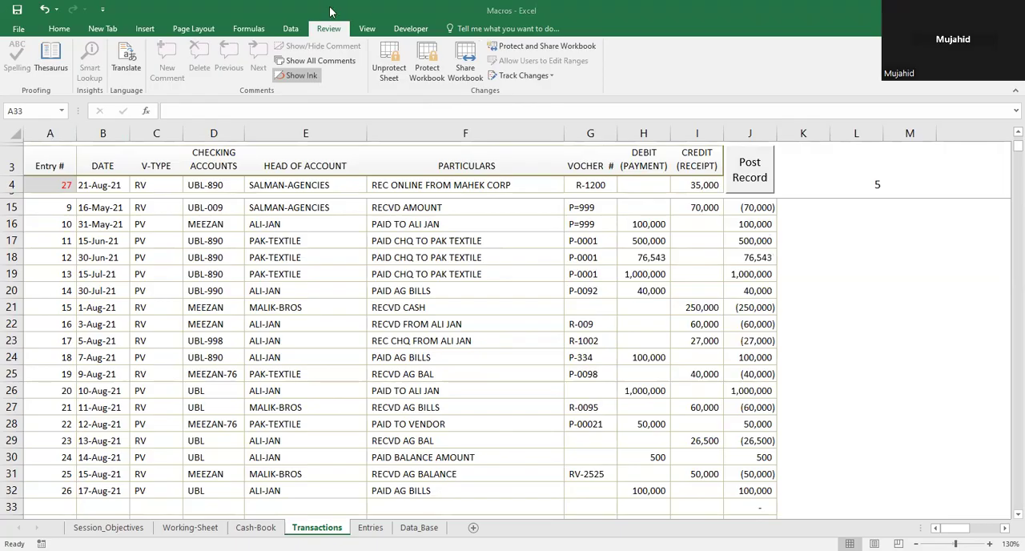
Step: Start recording a macro named AAA, stored in This Workbook
{"action": "left_click", "coordinate": [422, 31]}
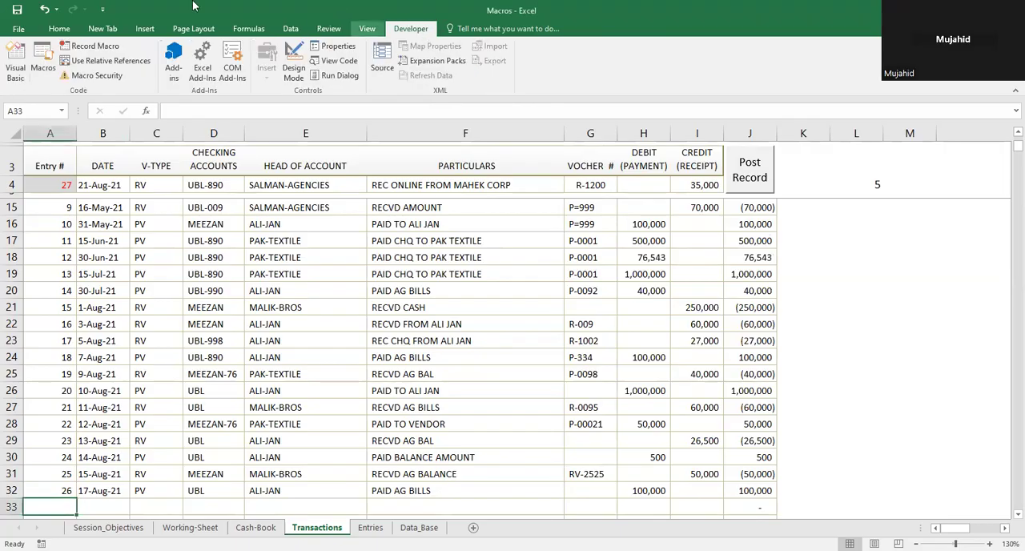
{"action": "left_click", "coordinate": [102, 50]}
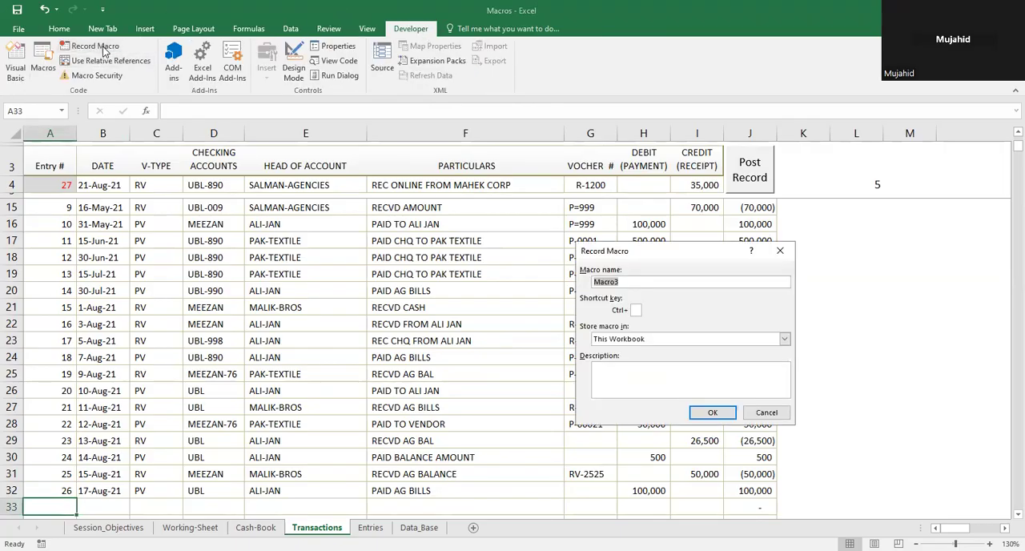
{"action": "type", "text": "AAA"}
{"action": "left_click", "coordinate": [706, 415]}
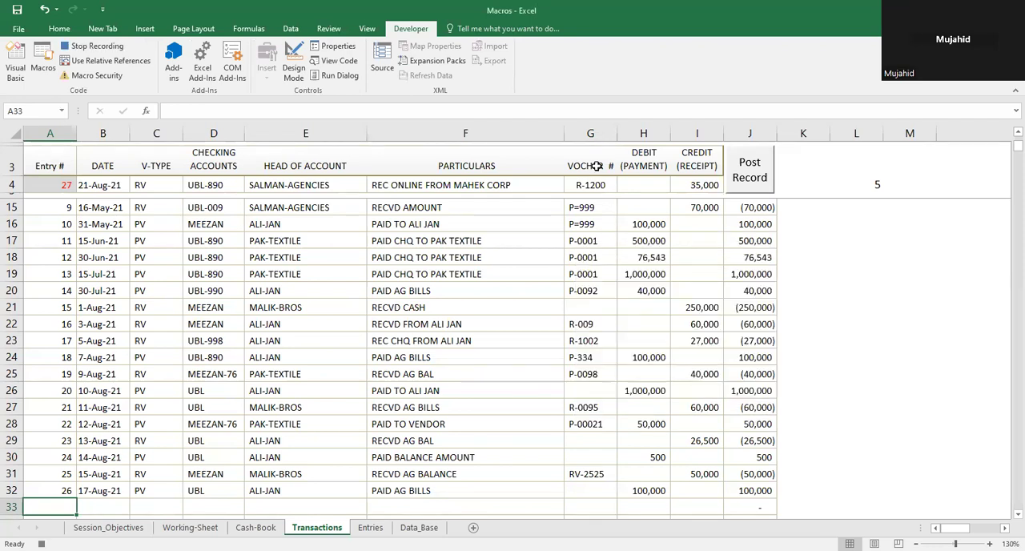
Step: Unprotect the Transactions sheet and copy the new-entry row A4:I4
{"action": "left_click", "coordinate": [329, 29]}
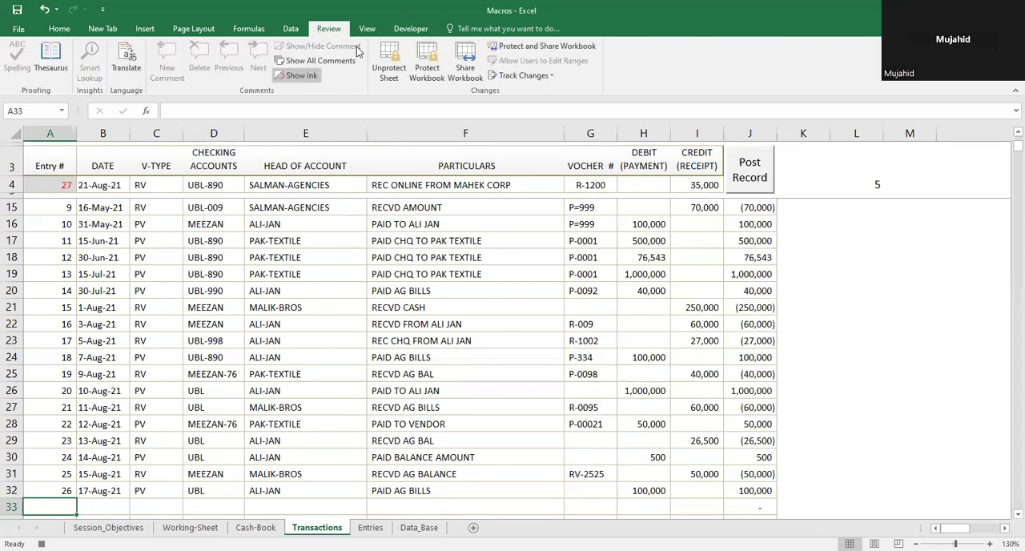
{"action": "left_click", "coordinate": [392, 68]}
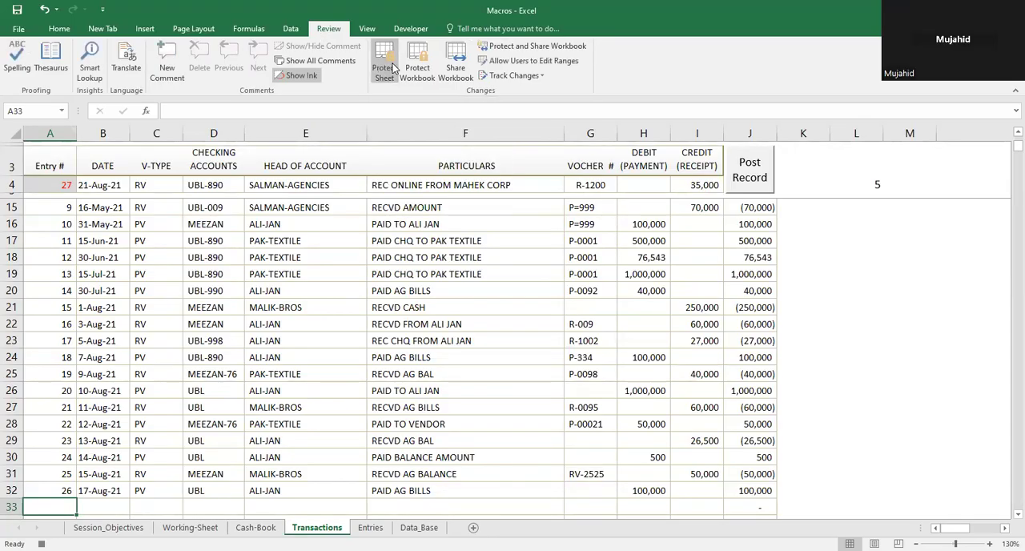
{"action": "key", "text": "ctrl+shift+Right"}
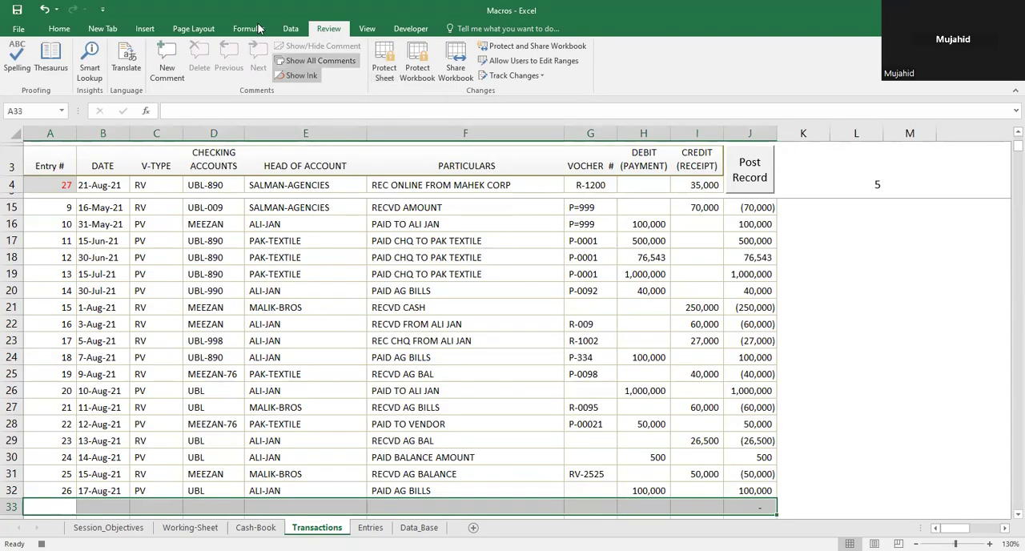
{"action": "left_click", "coordinate": [65, 183]}
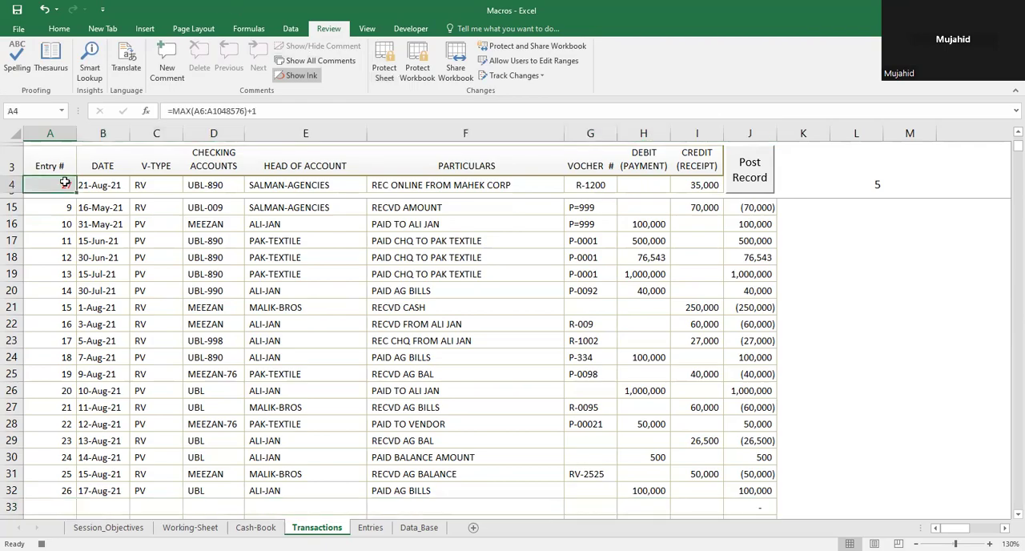
{"action": "key", "text": "shift+Right"}
{"action": "key", "text": "shift+Right"}
{"action": "key", "text": "shift+Right"}
{"action": "key", "text": "shift+Right"}
{"action": "key", "text": "shift+Right"}
{"action": "key", "text": "shift+Right"}
{"action": "key", "text": "shift+Right"}
{"action": "key", "text": "shift+Right"}
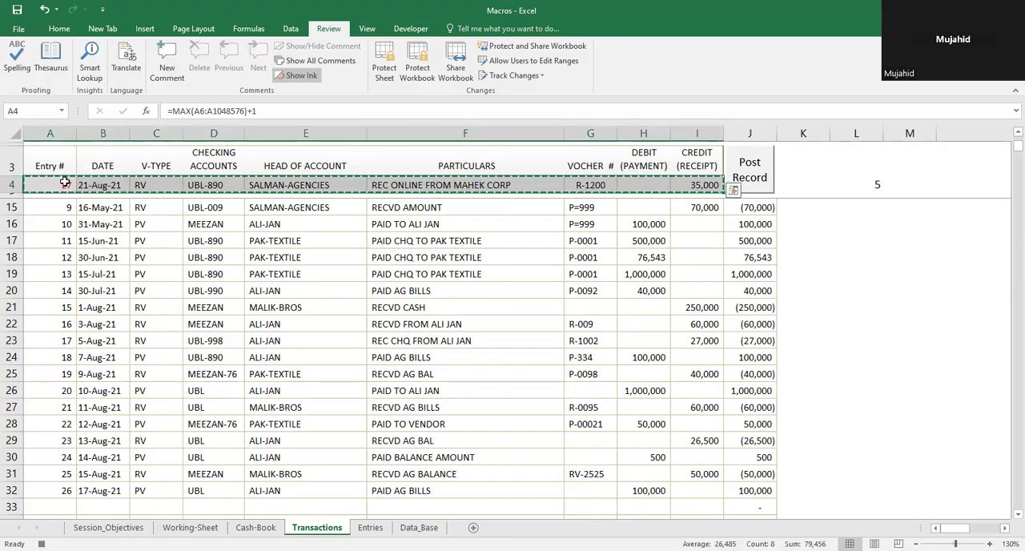
Step: Go from the Entry # header in A6 past the last record to the first empty row, A33
{"action": "key", "text": "Up"}
{"action": "key", "text": "Up"}
{"action": "key", "text": "Down"}
{"action": "key", "text": "Down"}
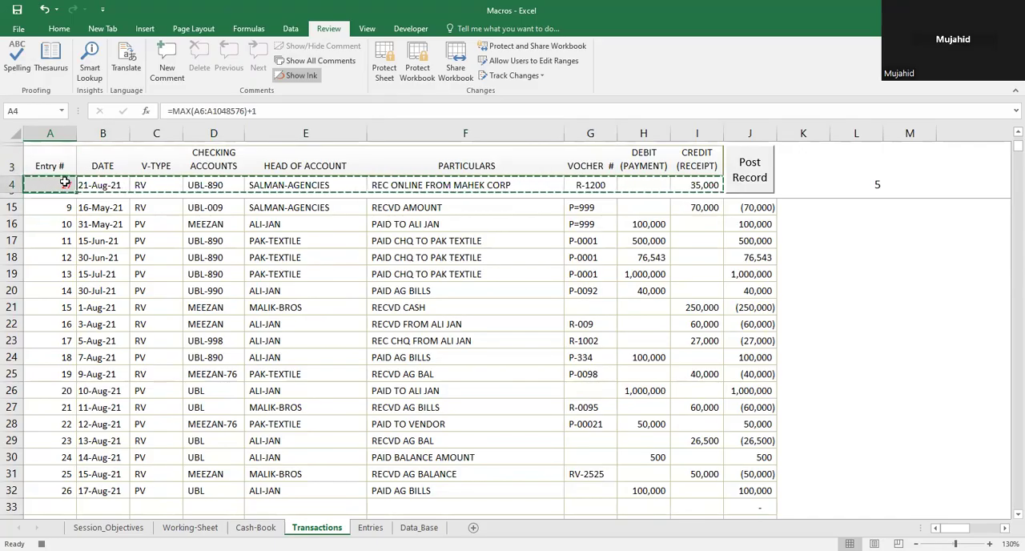
{"action": "key", "text": "Down"}
{"action": "key", "text": "Down"}
{"action": "key", "text": "Up"}
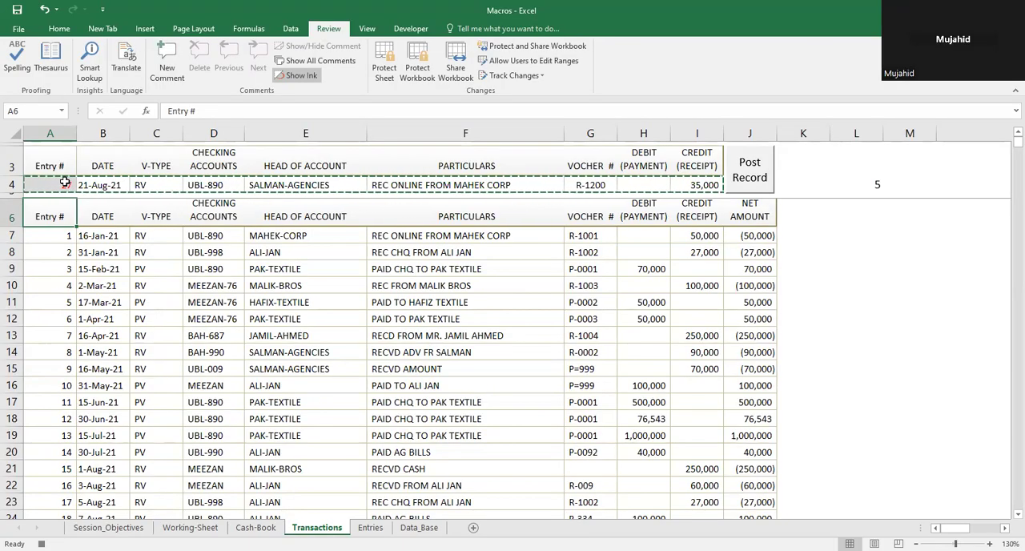
{"action": "key", "text": "ctrl+Down"}
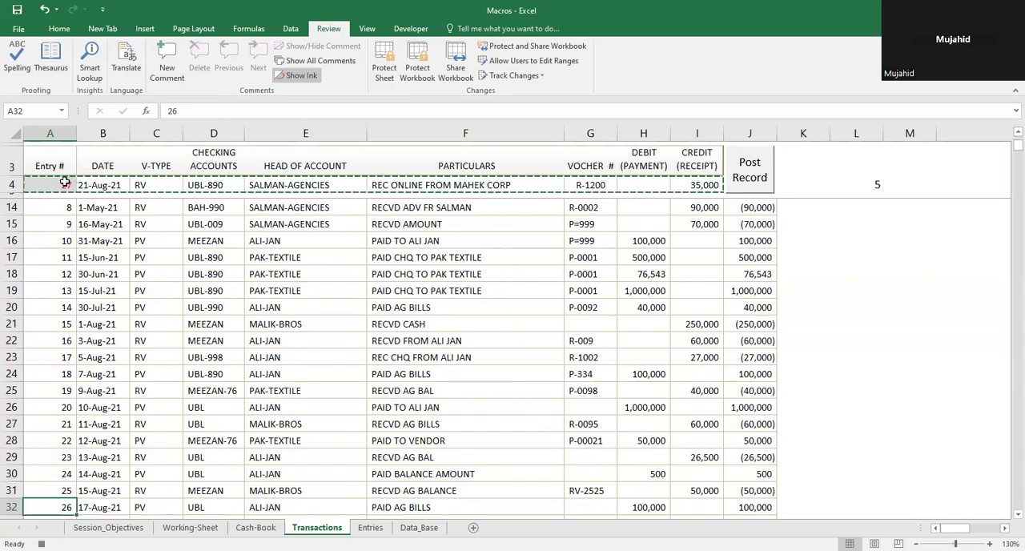
{"action": "key", "text": "Down"}
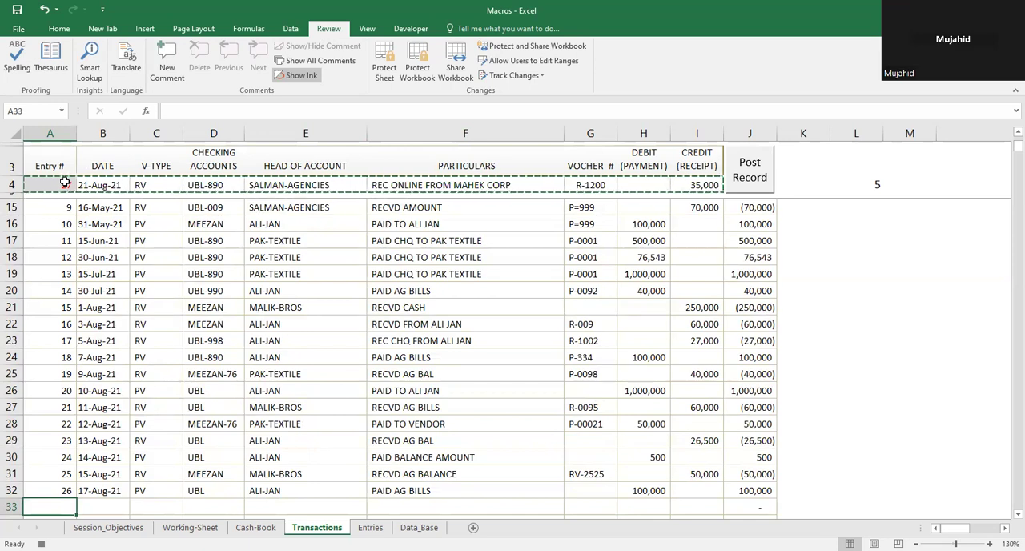
Step: Try a regular paste of the copied record into row 33 and undo it
{"action": "key", "text": "ctrl+v"}
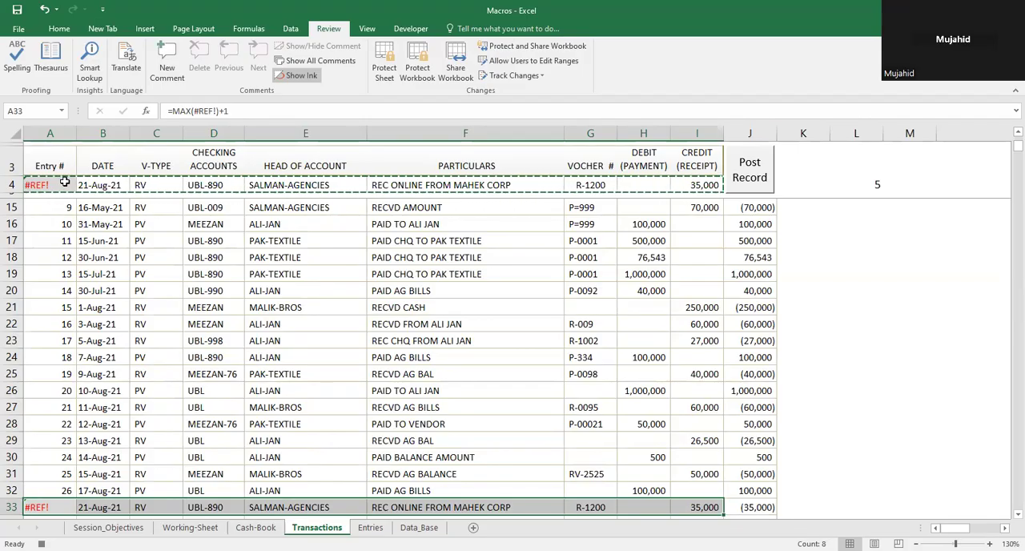
{"action": "key", "text": "ctrl+z"}
Step: Paste the copied record into A33:I33 as values only
{"action": "key", "text": "Down"}
{"action": "key", "text": "Up"}
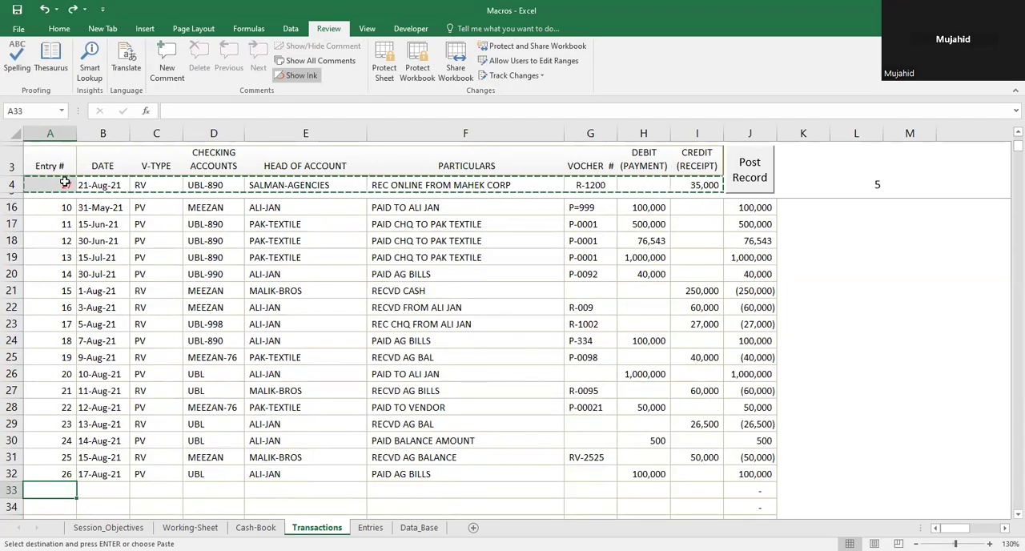
{"action": "key", "text": "alt+h"}
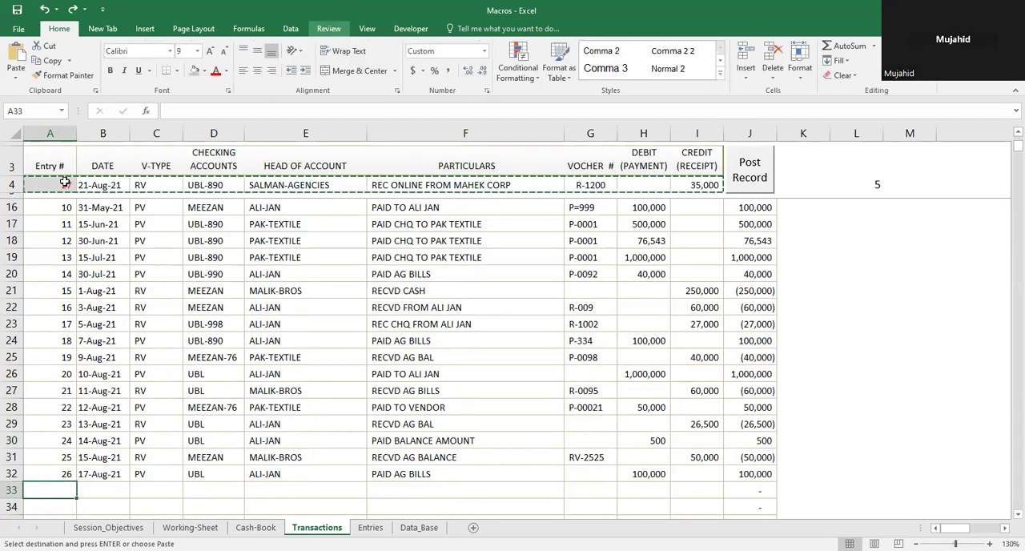
{"action": "key", "text": "ctrl+v"}
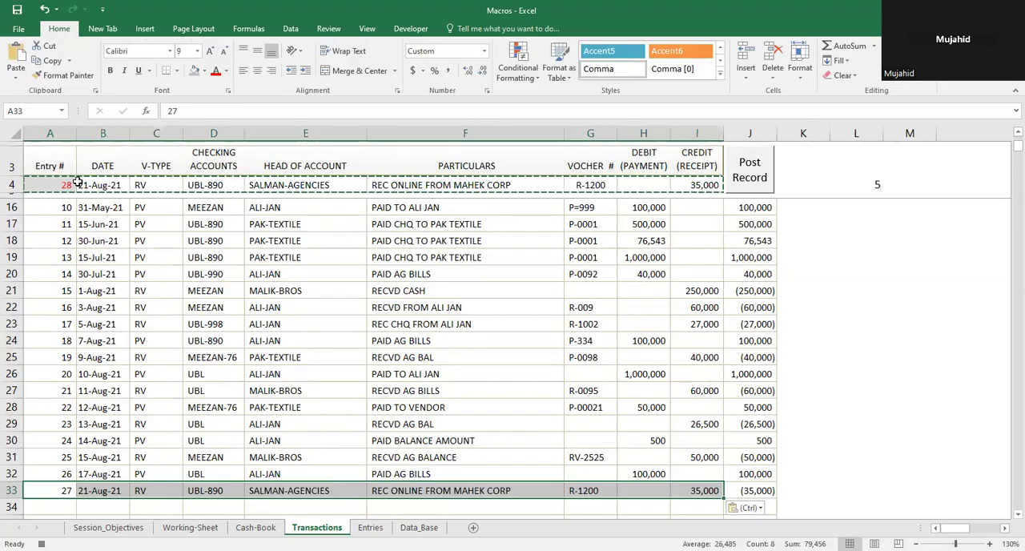
Step: Clear the new-entry row's input cells B4:I4, keeping the entry number formula in A4
{"action": "left_click", "coordinate": [88, 181]}
{"action": "key", "text": "shift+Right"}
{"action": "key", "text": "shift+Right"}
{"action": "key", "text": "shift+Right"}
{"action": "key", "text": "shift+Right"}
{"action": "key", "text": "shift+Right"}
{"action": "key", "text": "shift+Right"}
{"action": "key", "text": "shift+Right"}
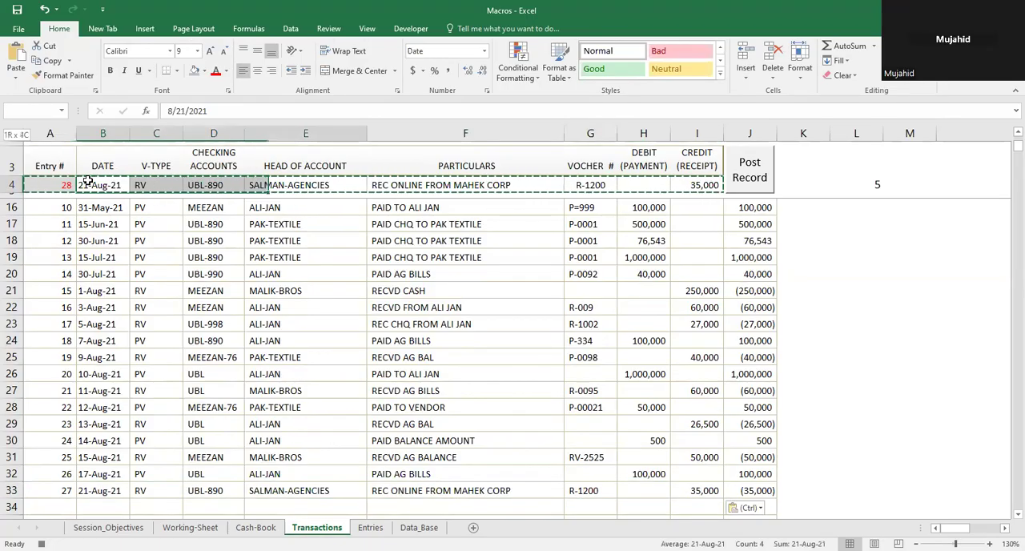
{"action": "key", "text": "Delete"}
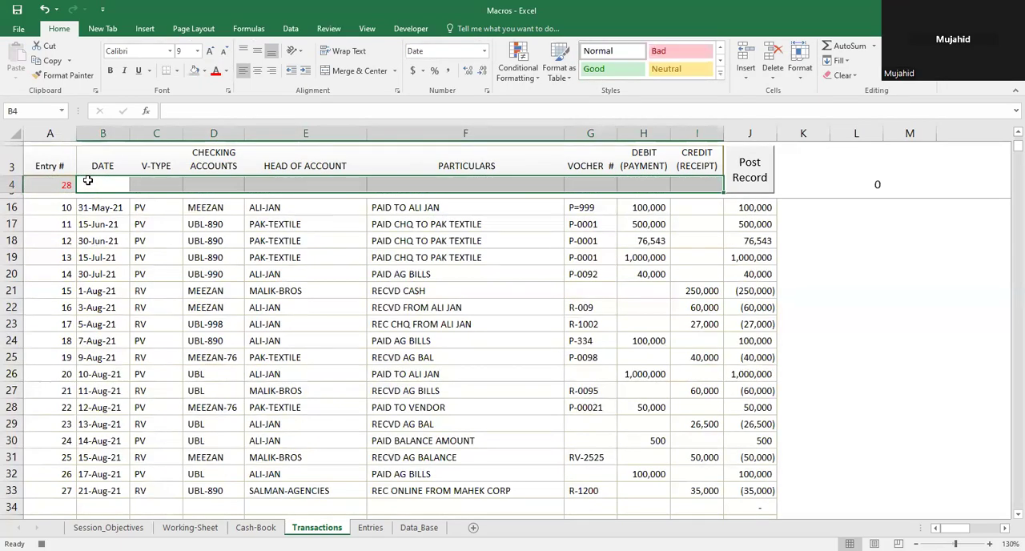
Step: Select the emptied date cell B4 and stop recording the macro, and select the entry number cell A4
{"action": "left_click", "coordinate": [88, 181]}
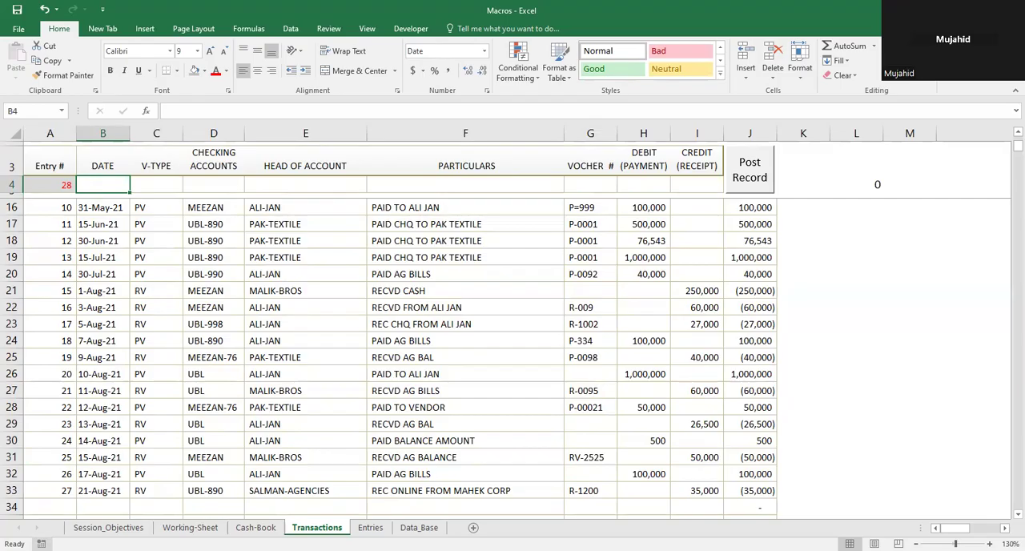
{"action": "left_click", "coordinate": [50, 185]}
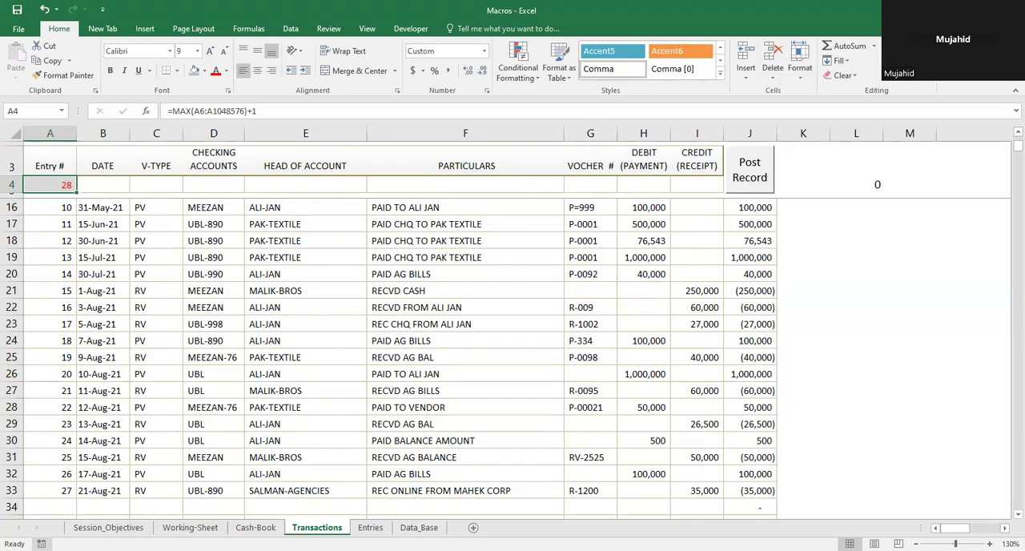
Step: Enter the date 08-22-2021 in cell B4 of the new-entry row
{"action": "left_click", "coordinate": [104, 185]}
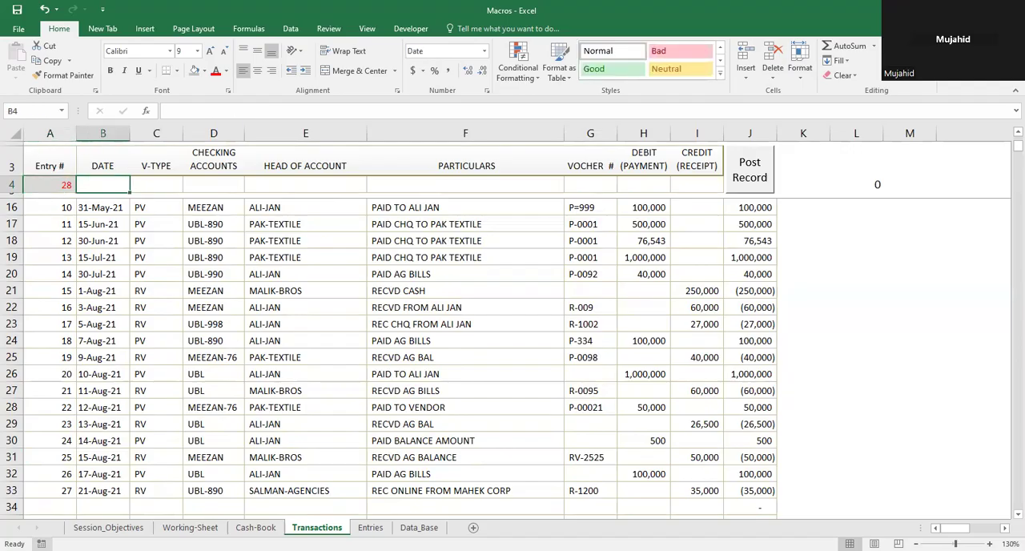
{"action": "type", "text": "0"}
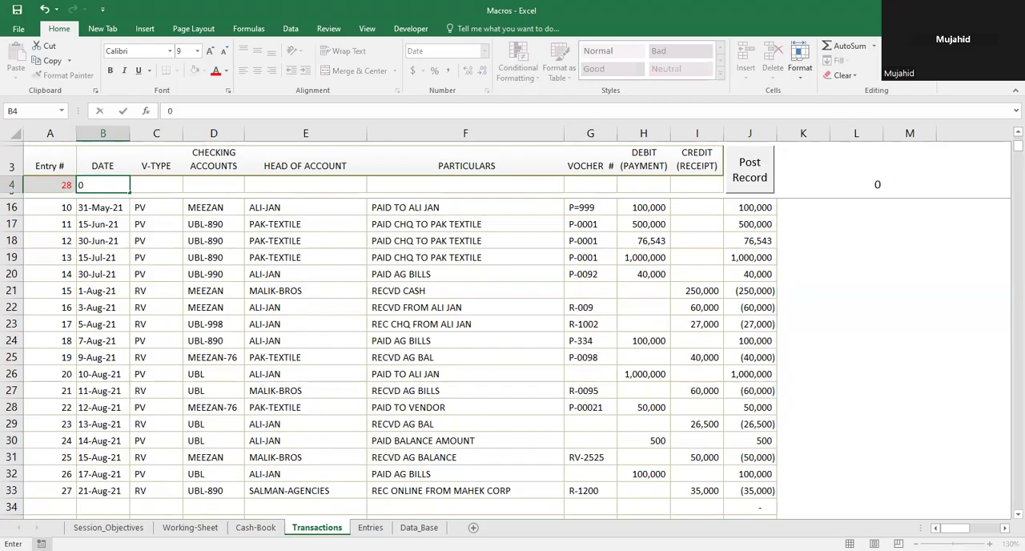
{"action": "type", "text": "8"}
{"action": "key", "text": "BackSpace"}
{"action": "key", "text": "BackSpace"}
{"action": "type", "text": "08-22-"}
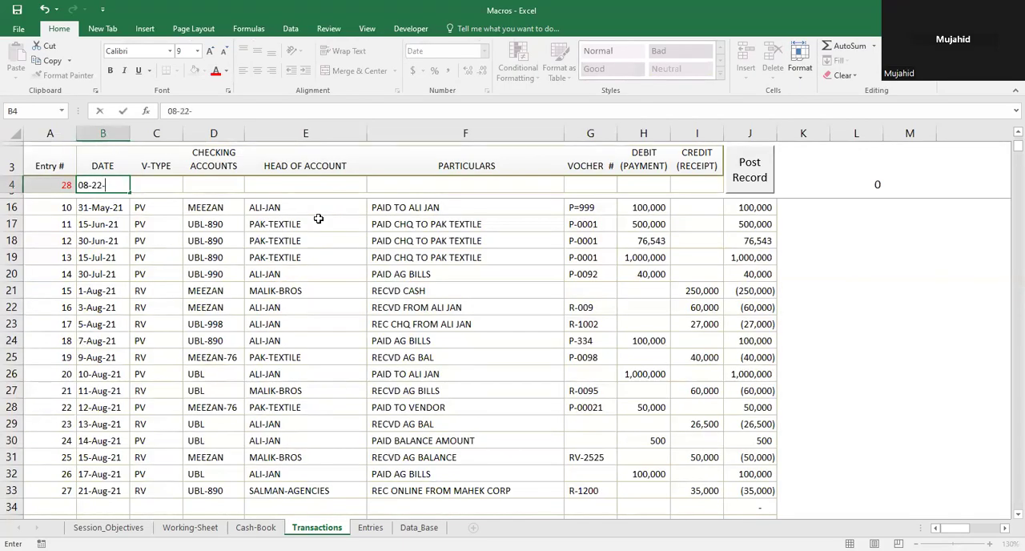
{"action": "type", "text": "2021"}
{"action": "key", "text": "Return"}
Step: Fill in the new entry's voucher type as PV and its checking account as MEEZAN
{"action": "key", "text": "Up"}
{"action": "key", "text": "Right"}
{"action": "type", "text": "PV"}
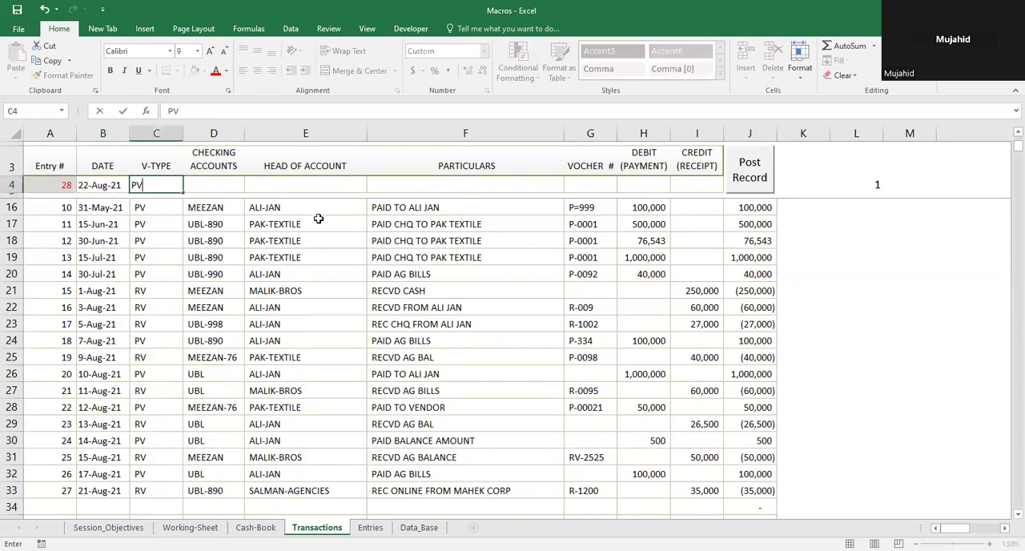
{"action": "key", "text": "Tab"}
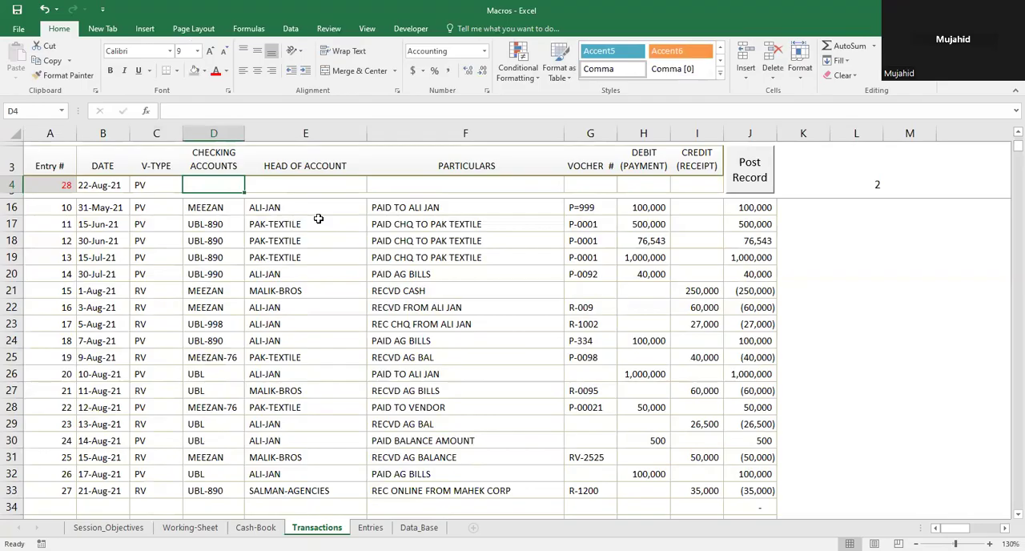
{"action": "type", "text": "MEEZAN"}
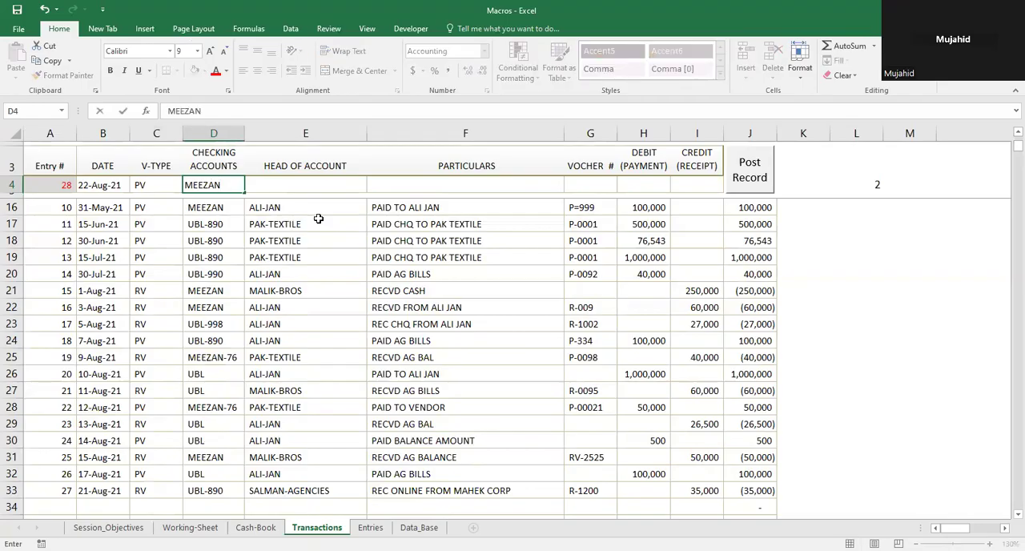
{"action": "key", "text": "Tab"}
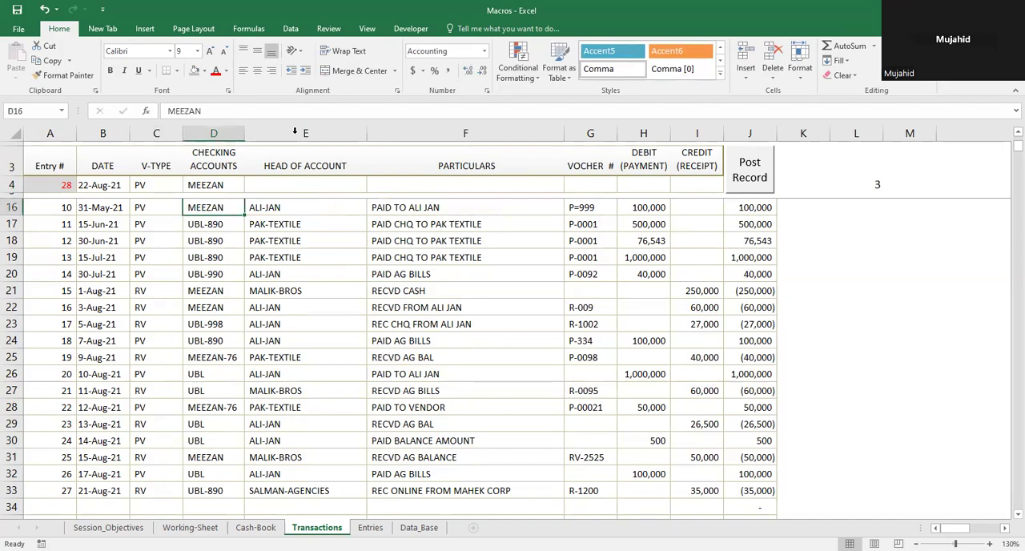
Step: Enter PAKISTAN-TEXTILE as the new entry's head of account in E4
{"action": "left_click", "coordinate": [294, 187]}
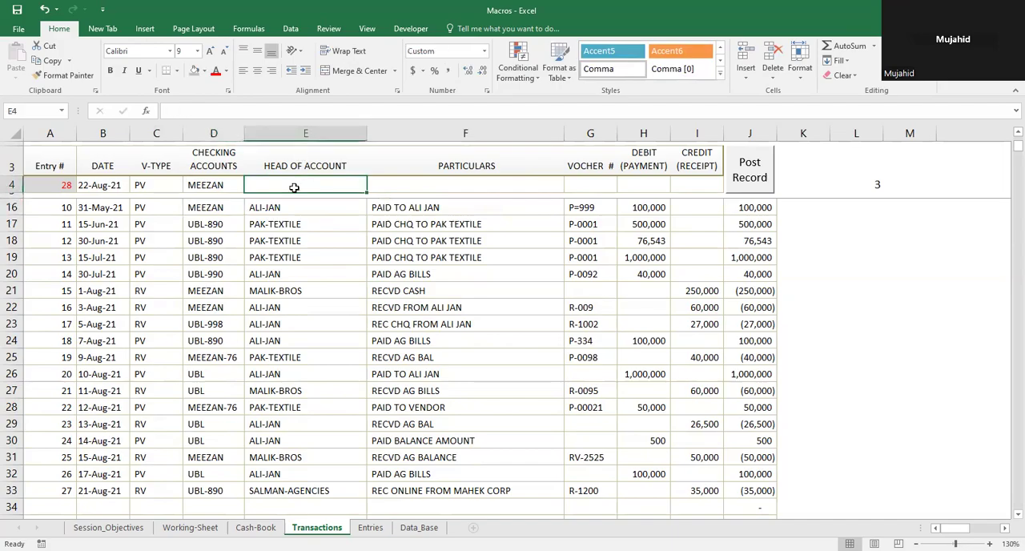
{"action": "type", "text": "PAKISTAN-TI"}
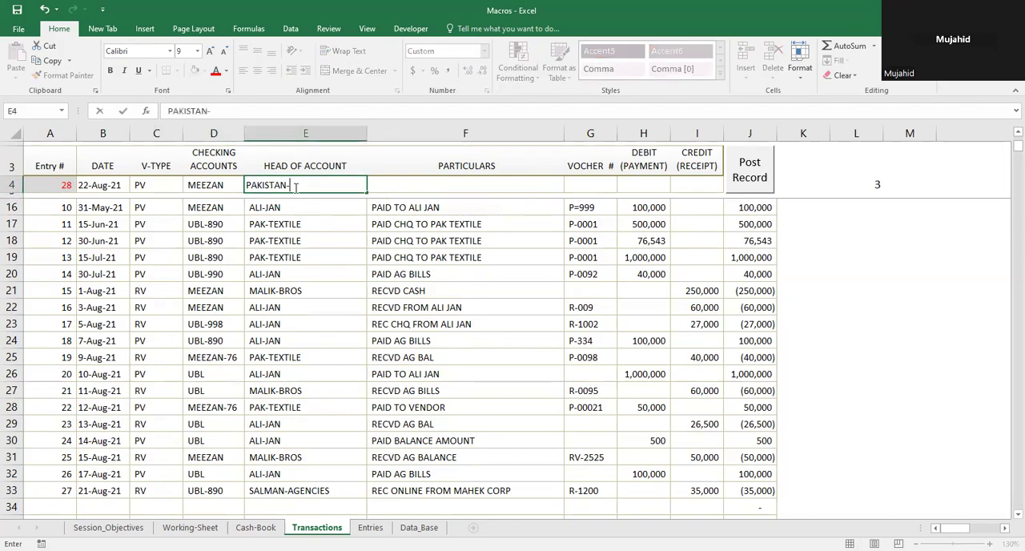
{"action": "key", "text": "Left"}
{"action": "type", "text": "EXR"}
{"action": "key", "text": "BackSpace"}
{"action": "key", "text": "BackSpace"}
{"action": "type", "text": "TILE"}
{"action": "key", "text": "Tab"}
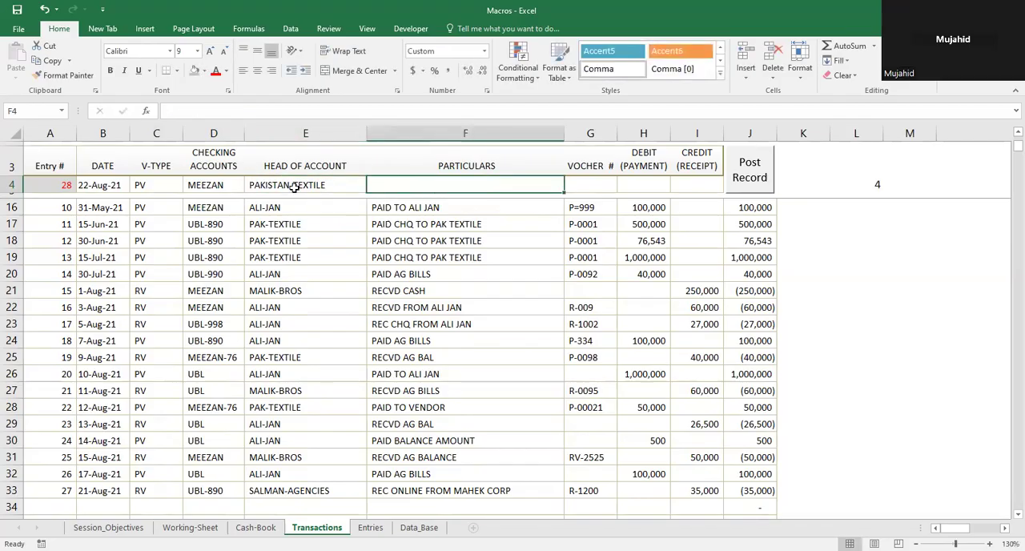
Step: Enter PAID TO PAKISTAN TEXTILE as the new entry's particulars in F4
{"action": "type", "text": "P"}
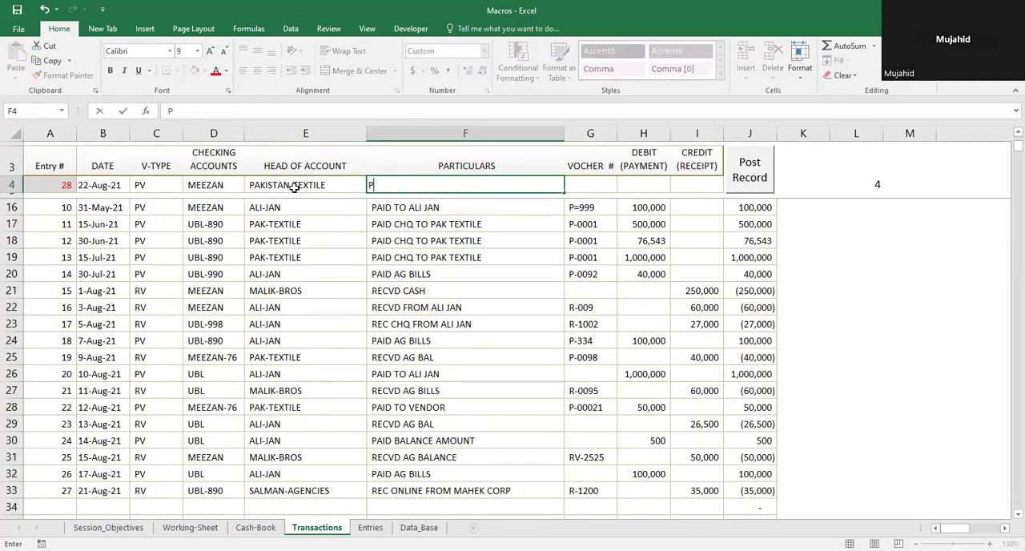
{"action": "type", "text": "AID TO PAKISTAN TEX"}
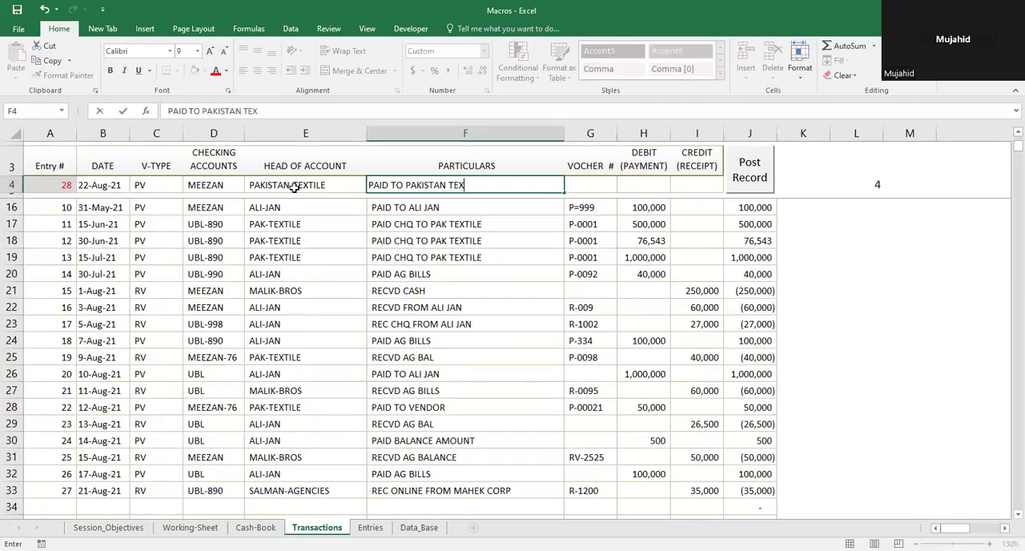
{"action": "type", "text": "TILE"}
{"action": "key", "text": "Tab"}
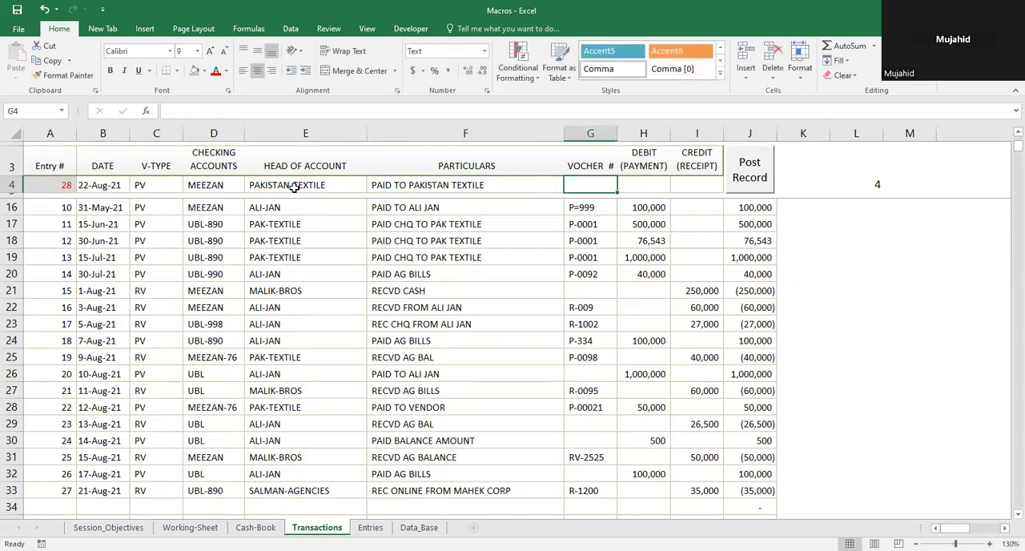
Step: Enter voucher number P-9990 and a debit payment of 20000 in the new-entry row
{"action": "type", "text": "P-999"}
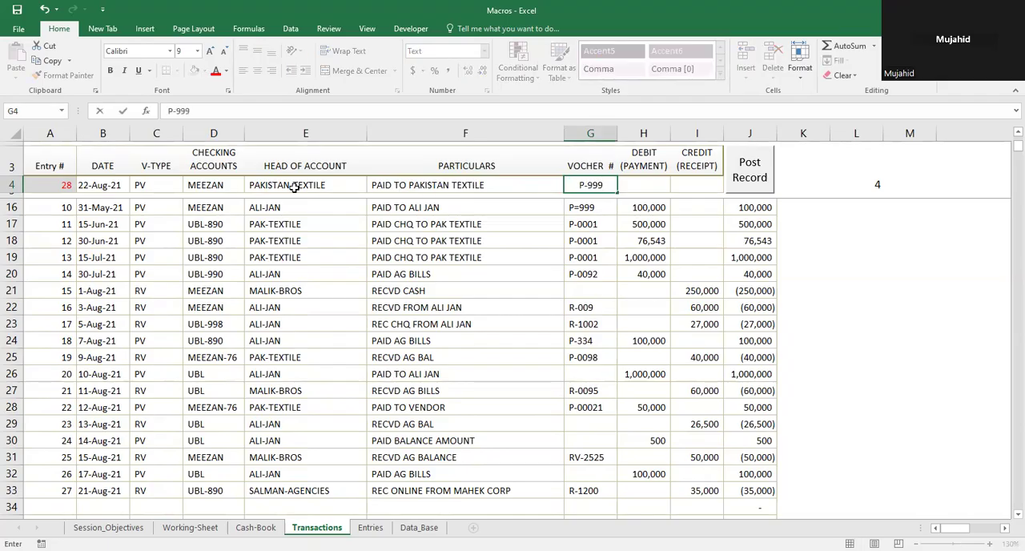
{"action": "type", "text": "0"}
{"action": "key", "text": "Tab"}
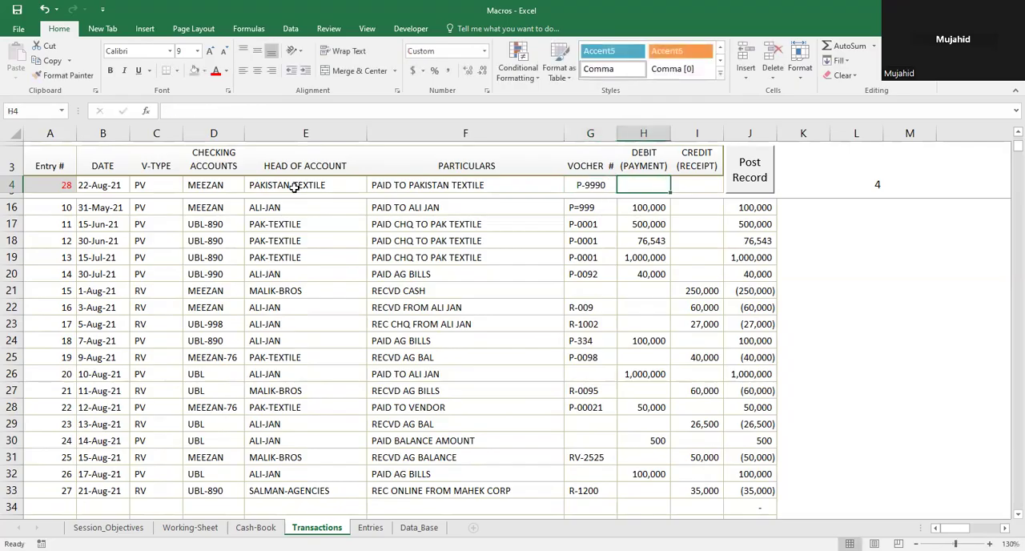
{"action": "type", "text": "20000"}
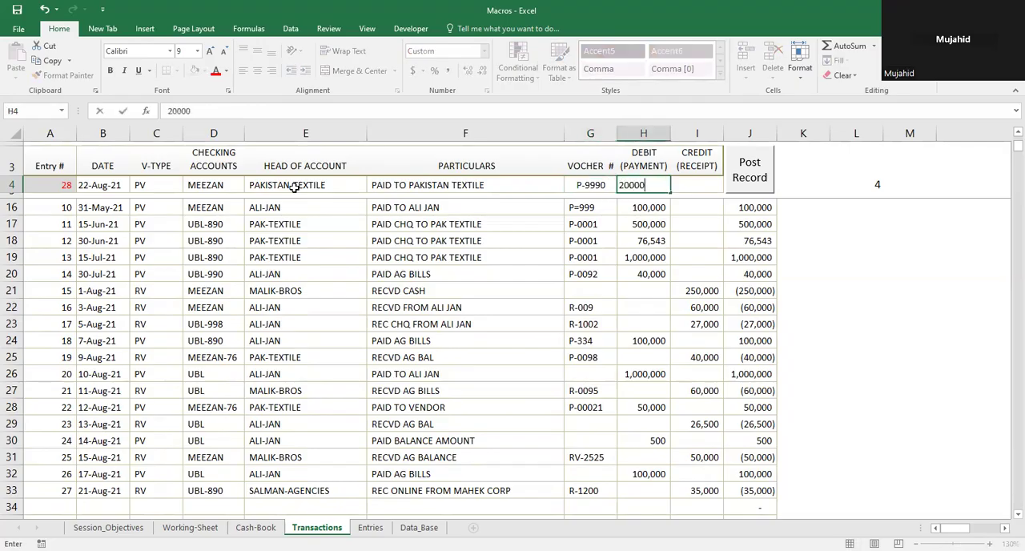
{"action": "key", "text": "Return"}
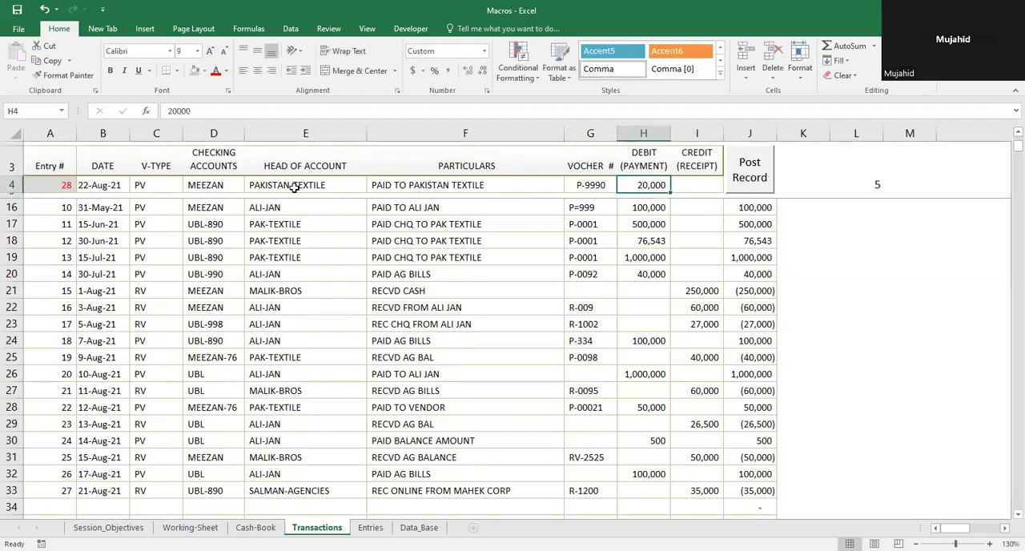
Step: Return to the entry number cell A4 and run the macro AAA to post the new entry
{"action": "key", "text": "Left"}
{"action": "key", "text": "Left"}
{"action": "key", "text": "Left"}
{"action": "key", "text": "Left"}
{"action": "key", "text": "Left"}
{"action": "key", "text": "Left"}
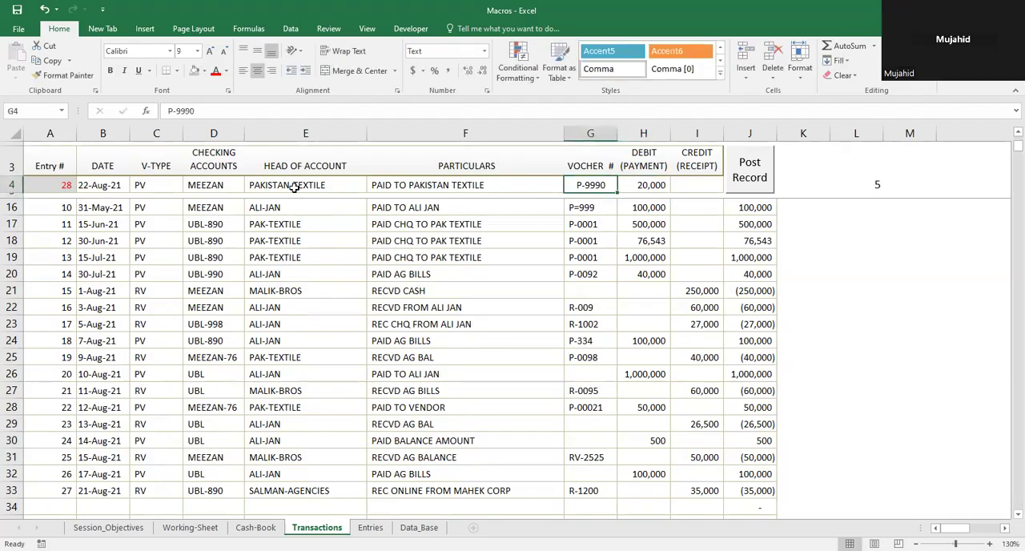
{"action": "key", "text": "Left"}
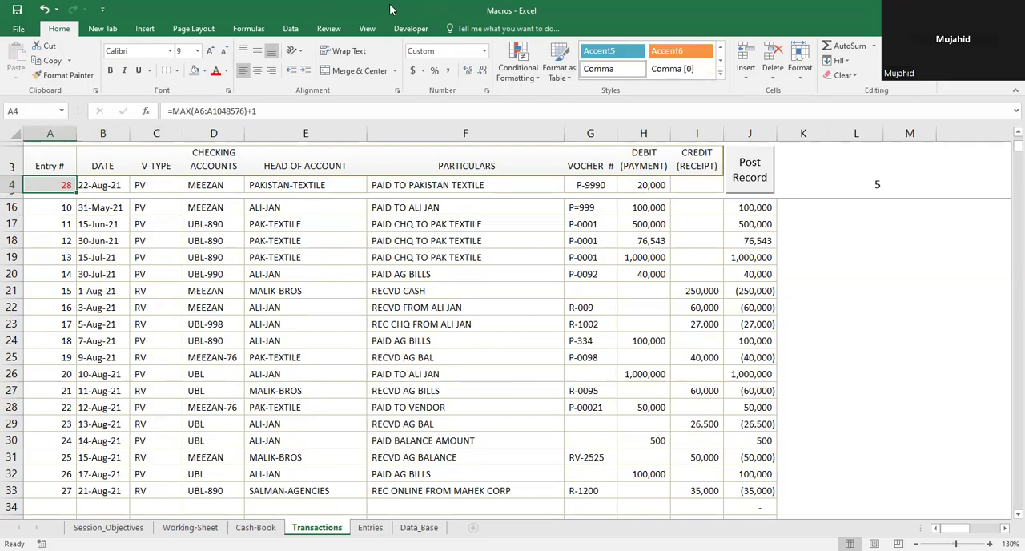
{"action": "left_click", "coordinate": [411, 28]}
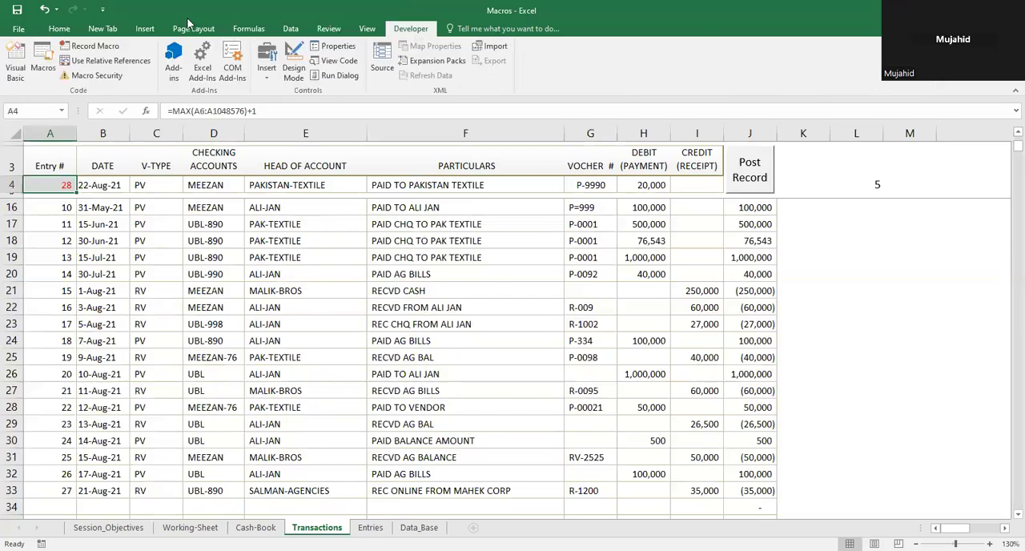
{"action": "left_click", "coordinate": [44, 70]}
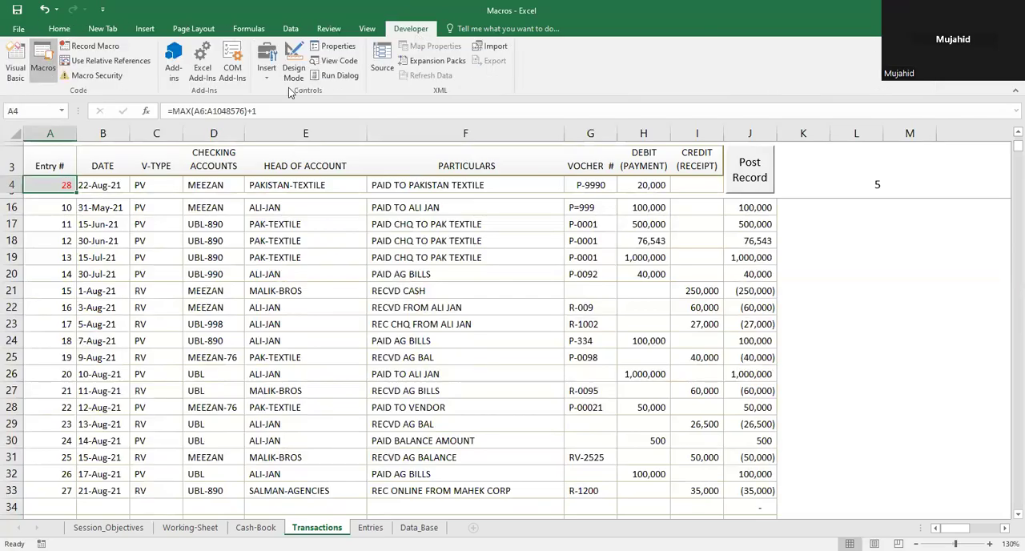
{"action": "left_click", "coordinate": [582, 289]}
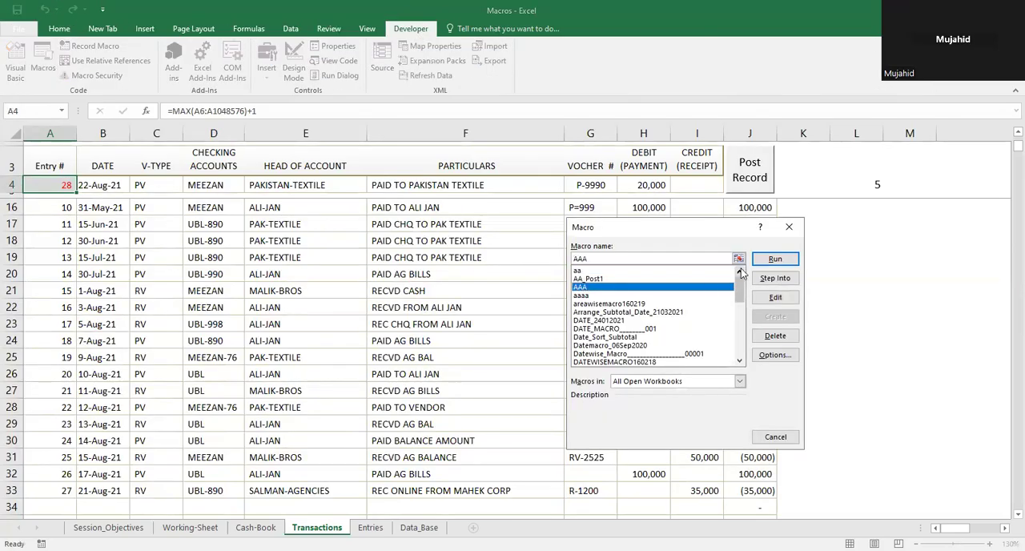
{"action": "left_click", "coordinate": [775, 259]}
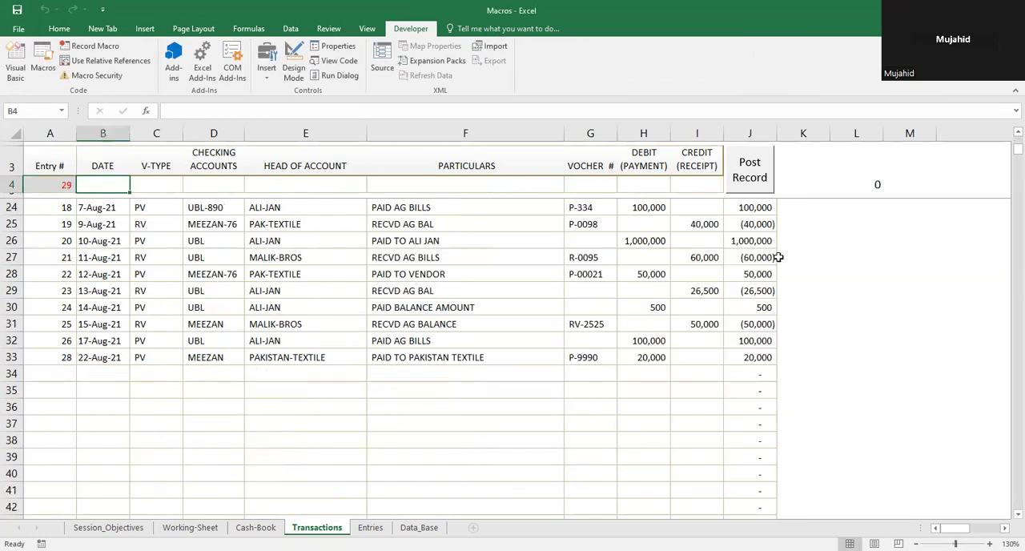
Step: Examine the posted record in row 33 and compare its entry number with the records above it
{"action": "left_click", "coordinate": [60, 361]}
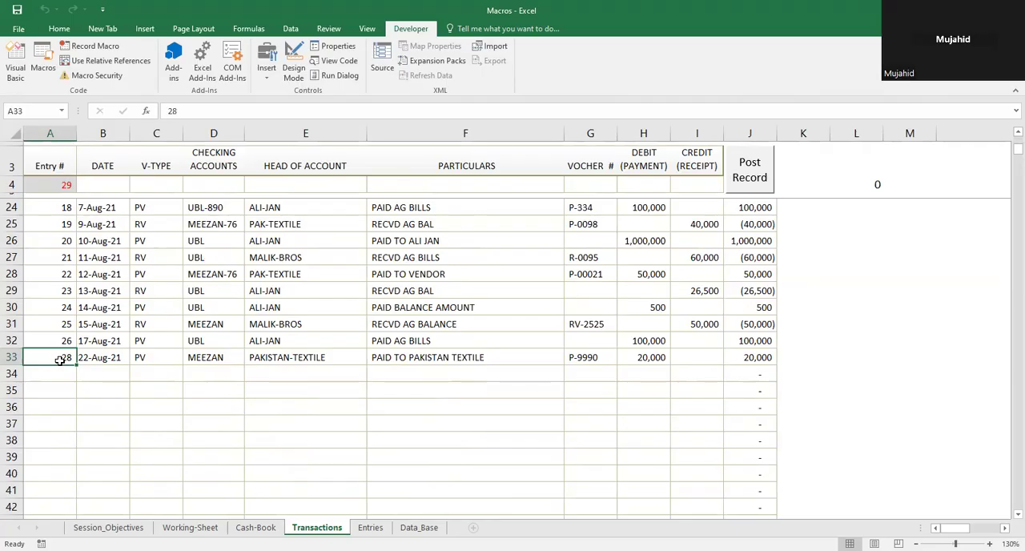
{"action": "key", "text": "Up"}
{"action": "key", "text": "Up"}
{"action": "key", "text": "Up"}
{"action": "key", "text": "Up"}
{"action": "key", "text": "Up"}
{"action": "key", "text": "Up"}
{"action": "key", "text": "Up"}
{"action": "key", "text": "Up"}
{"action": "key", "text": "Up"}
{"action": "key", "text": "Up"}
{"action": "key", "text": "Up"}
{"action": "key", "text": "Up"}
{"action": "key", "text": "Up"}
{"action": "key", "text": "Up"}
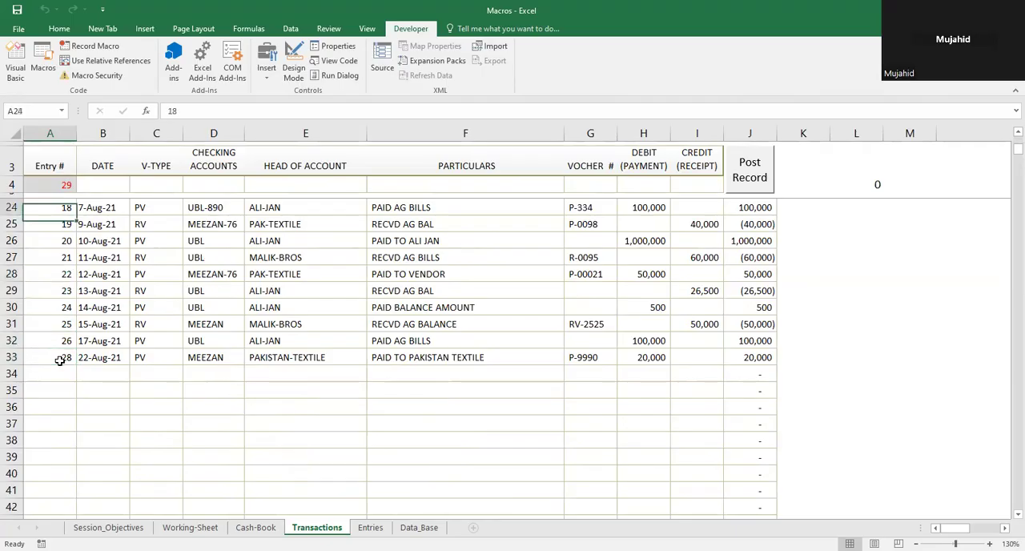
{"action": "key", "text": "Down"}
{"action": "key", "text": "Down"}
{"action": "key", "text": "Down"}
{"action": "key", "text": "Down"}
{"action": "key", "text": "Down"}
{"action": "key", "text": "Down"}
{"action": "key", "text": "Down"}
{"action": "key", "text": "Down"}
{"action": "key", "text": "Down"}
{"action": "key", "text": "Down"}
{"action": "key", "text": "Down"}
{"action": "key", "text": "Down"}
{"action": "key", "text": "Down"}
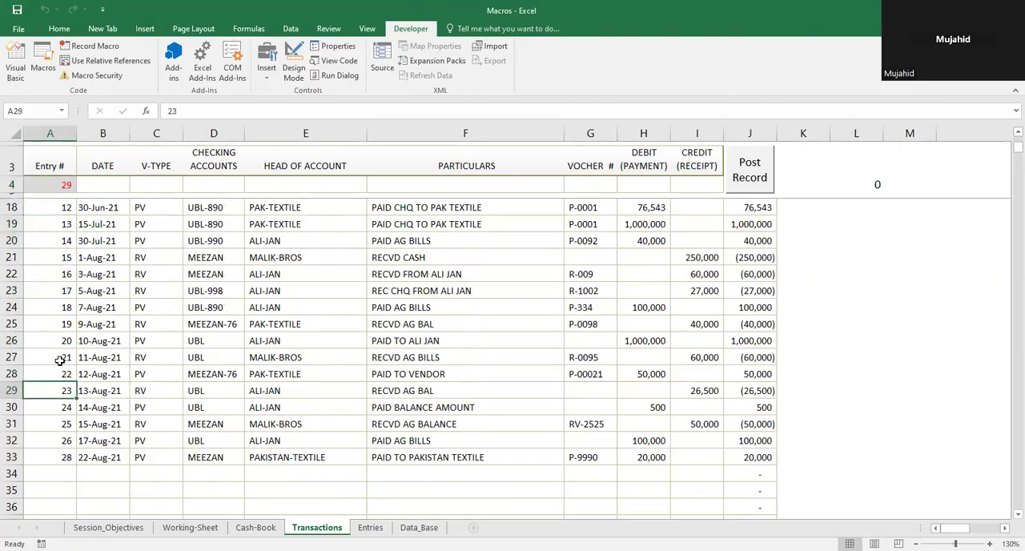
{"action": "key", "text": "Down"}
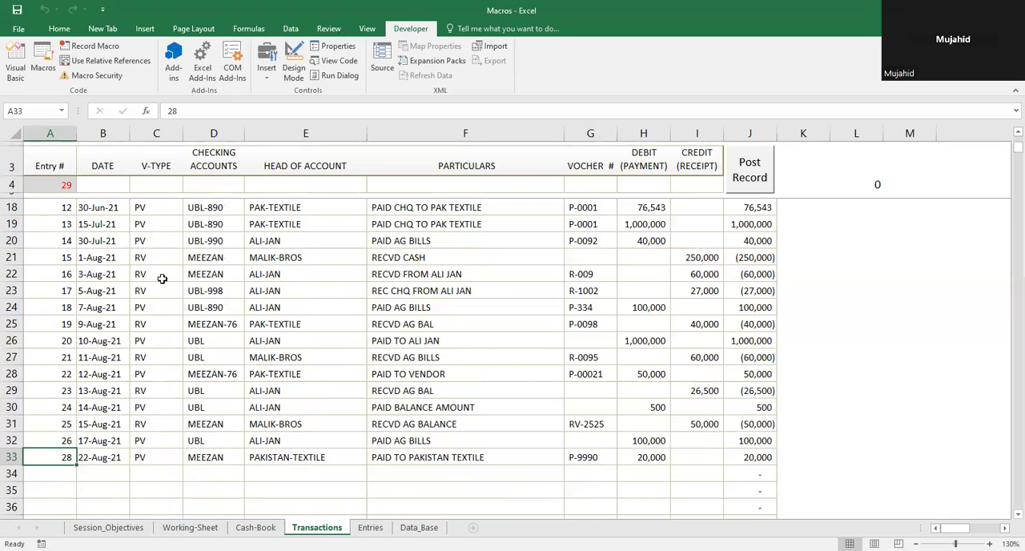
{"action": "key", "text": "shift+Right"}
{"action": "key", "text": "shift+Right"}
{"action": "key", "text": "shift+Right"}
{"action": "key", "text": "shift+Right"}
{"action": "key", "text": "shift+Right"}
{"action": "key", "text": "shift+Right"}
{"action": "key", "text": "shift+Right"}
{"action": "key", "text": "shift+Right"}
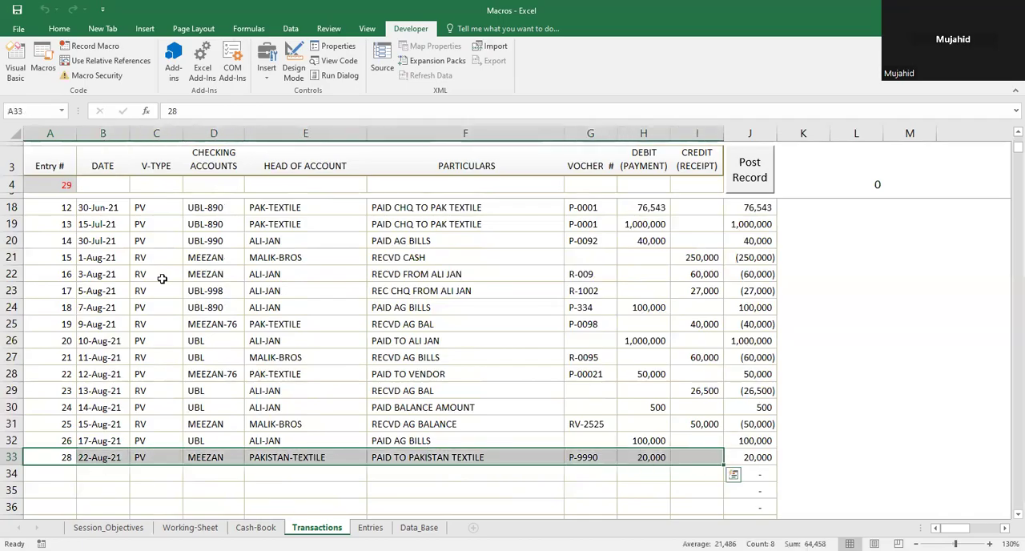
{"action": "key", "text": "Up"}
{"action": "key", "text": "Up"}
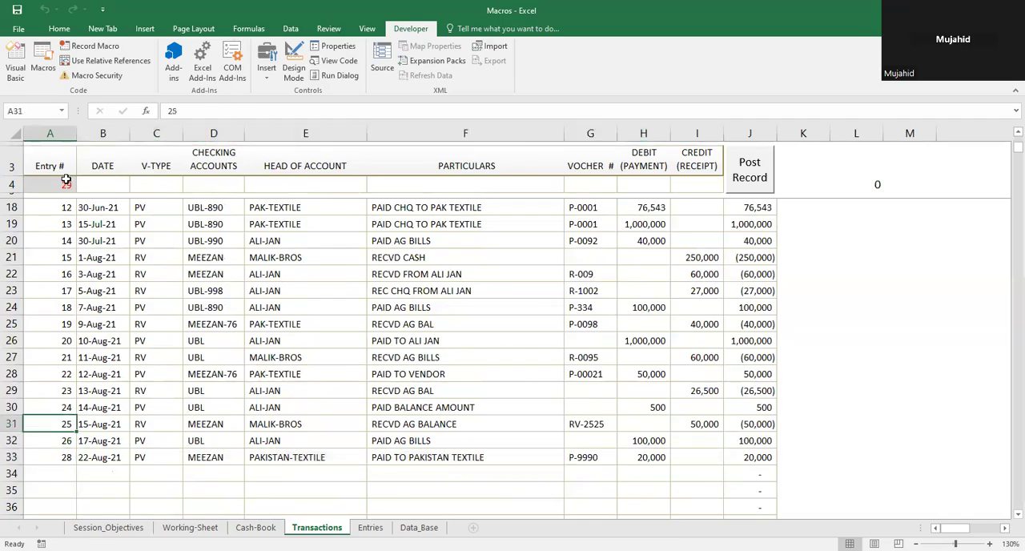
Step: Clear the posted record from A33:H33 and move back up into the Entry # column
{"action": "left_click", "coordinate": [58, 455]}
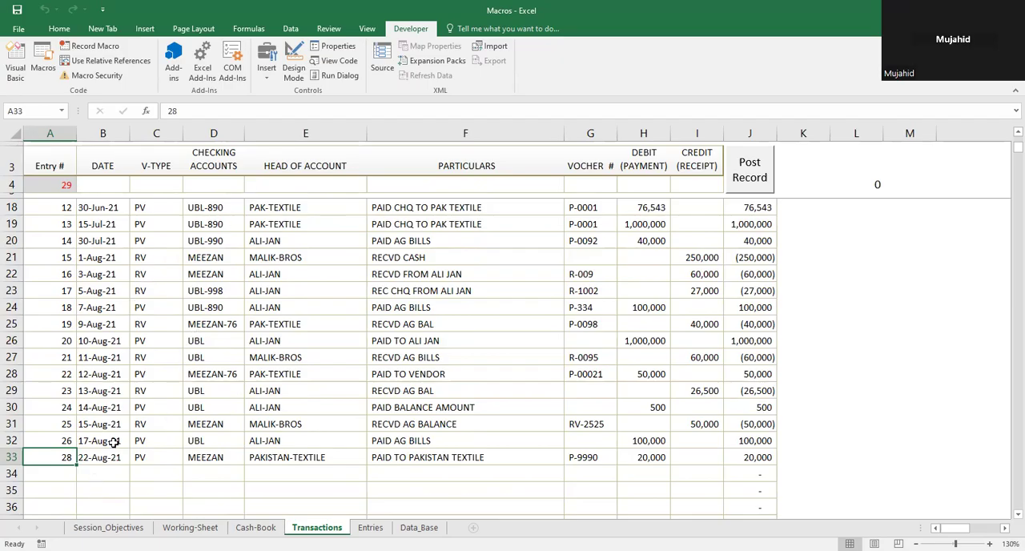
{"action": "key", "text": "shift+Right"}
{"action": "key", "text": "shift+Right"}
{"action": "key", "text": "shift+Right"}
{"action": "key", "text": "shift+Right"}
{"action": "key", "text": "shift+Right"}
{"action": "key", "text": "shift+Right"}
{"action": "key", "text": "shift+Right"}
{"action": "key", "text": "shift+Right"}
{"action": "key", "text": "shift+Right"}
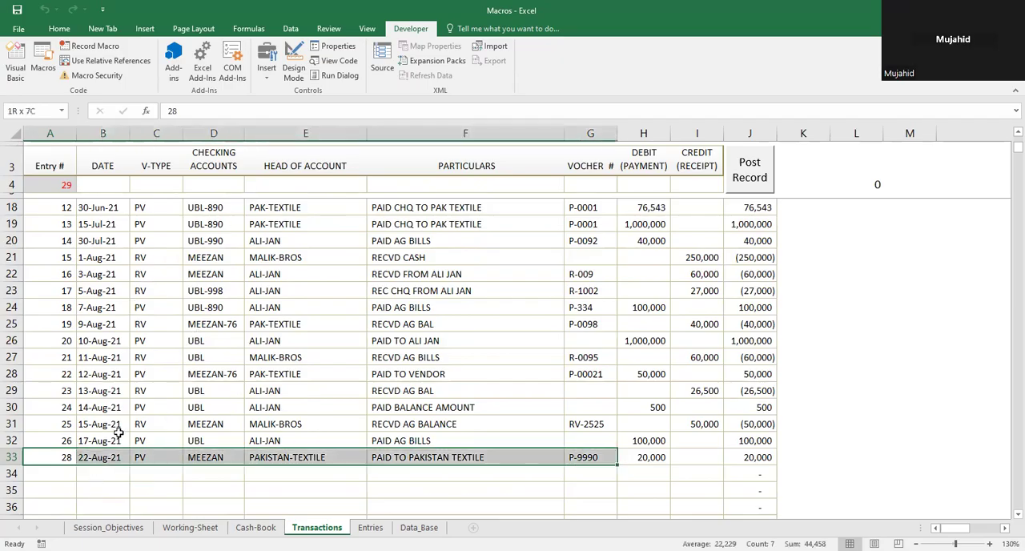
{"action": "key", "text": "shift+Left"}
{"action": "key", "text": "shift+Left"}
{"action": "key", "text": "Delete"}
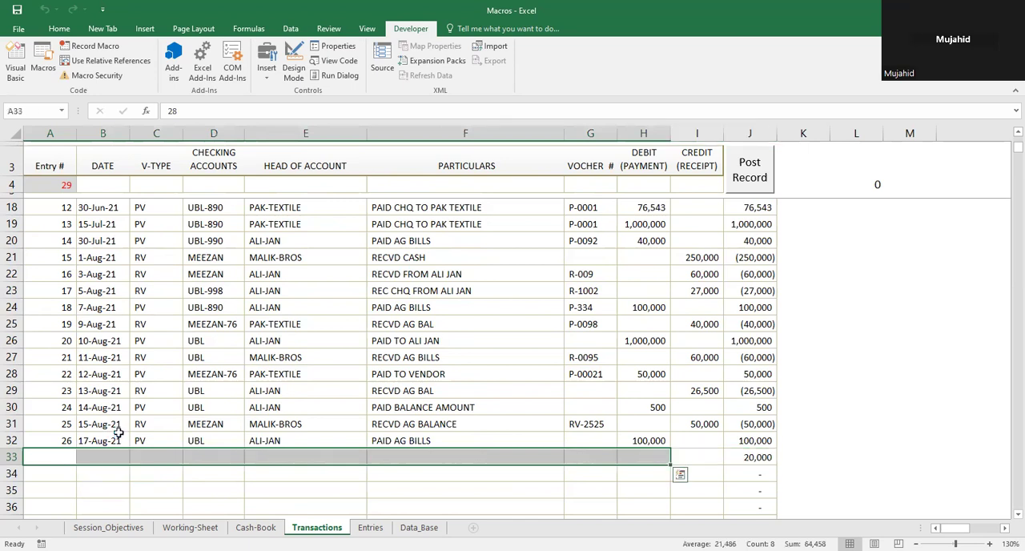
{"action": "key", "text": "Up"}
{"action": "key", "text": "Up"}
{"action": "key", "text": "Up"}
{"action": "key", "text": "Up"}
{"action": "key", "text": "Up"}
{"action": "key", "text": "Up"}
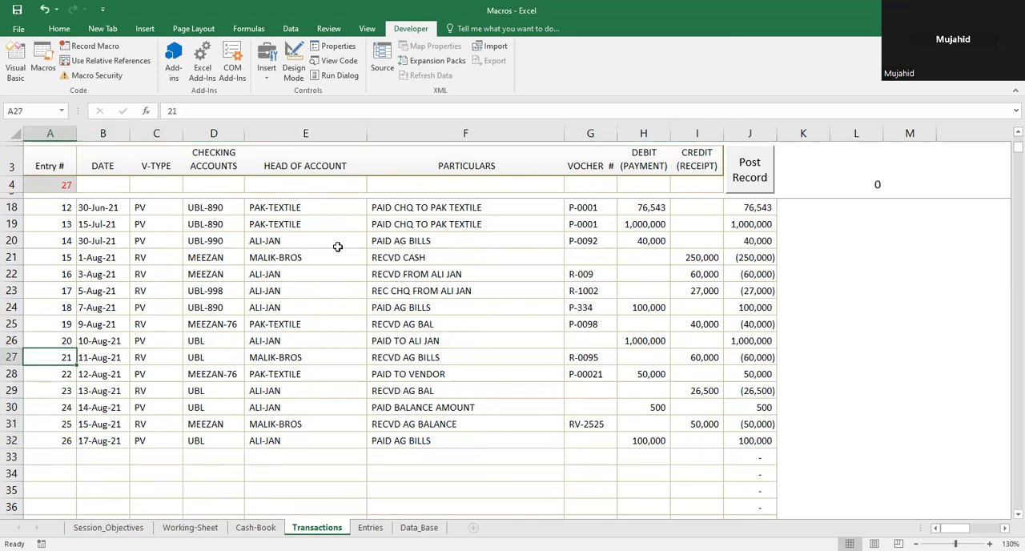
{"action": "left_click", "coordinate": [99, 187]}
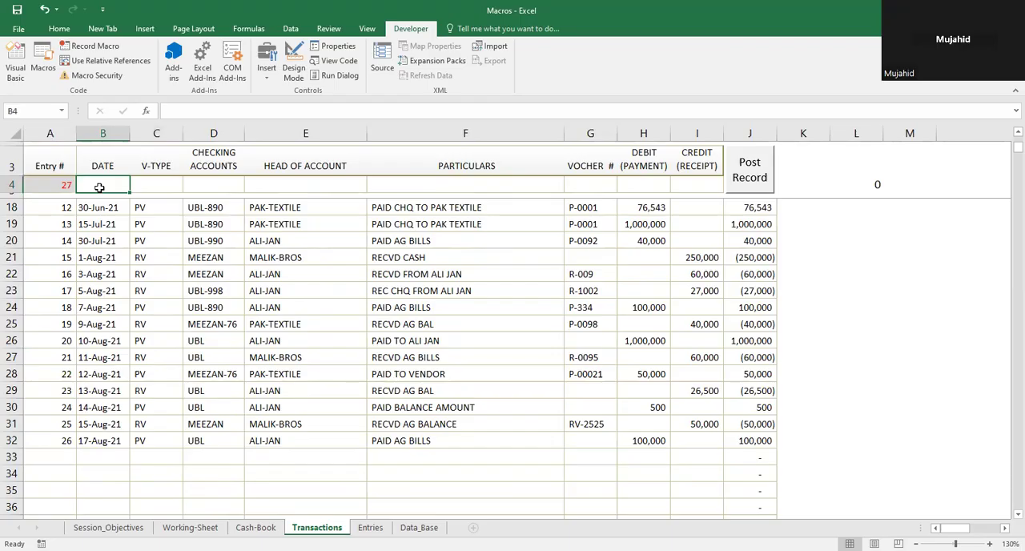
{"action": "key", "text": "Down"}
{"action": "key", "text": "Down"}
{"action": "key", "text": "Down"}
{"action": "key", "text": "Down"}
{"action": "key", "text": "Down"}
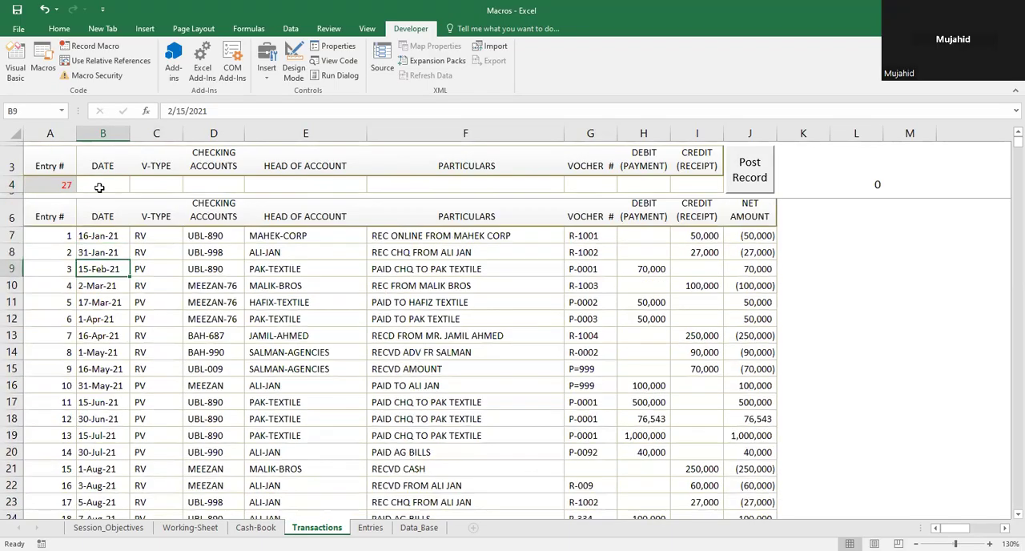
{"action": "type", "text": "DD"}
{"action": "key", "text": "ctrl+z"}
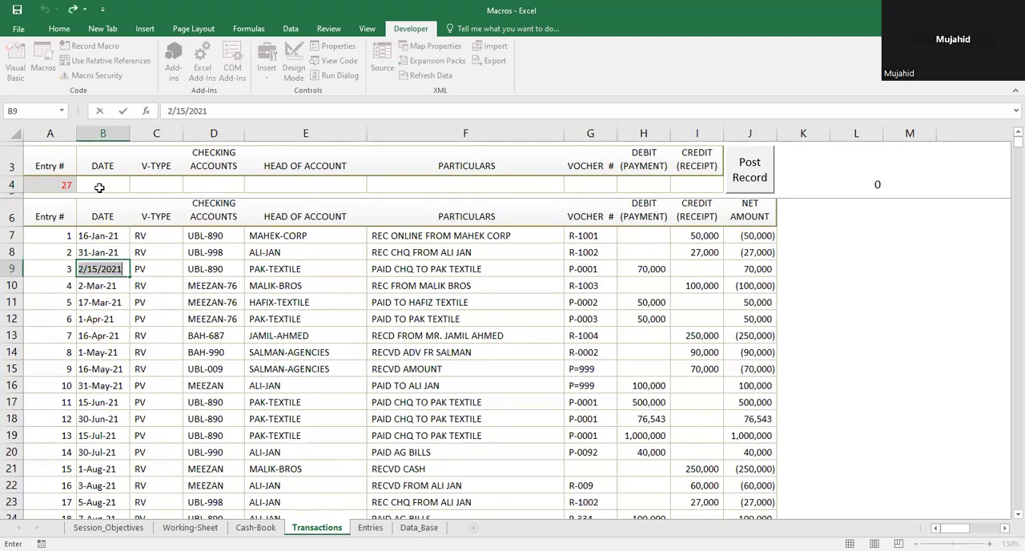
{"action": "key", "text": "Return"}
{"action": "key", "text": "Right"}
{"action": "key", "text": "Right"}
{"action": "key", "text": "Right"}
{"action": "key", "text": "Up"}
{"action": "key", "text": "Up"}
{"action": "key", "text": "Up"}
{"action": "key", "text": "Up"}
{"action": "key", "text": "Up"}
{"action": "key", "text": "Up"}
{"action": "key", "text": "Up"}
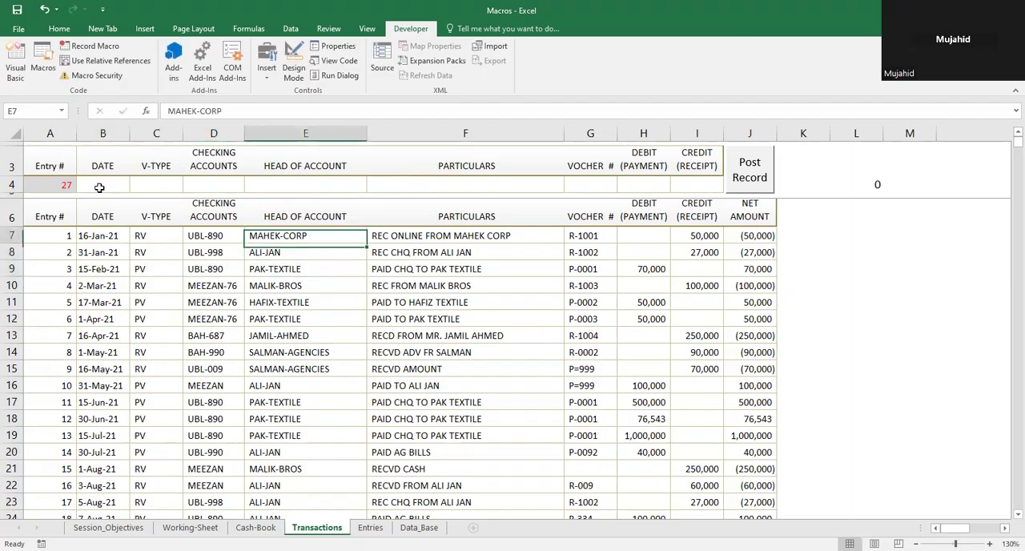
{"action": "key", "text": "Left"}
{"action": "key", "text": "Left"}
{"action": "key", "text": "Left"}
{"action": "key", "text": "Left"}
{"action": "key", "text": "Down"}
{"action": "key", "text": "Down"}
{"action": "key", "text": "Down"}
{"action": "key", "text": "Right"}
{"action": "key", "text": "Right"}
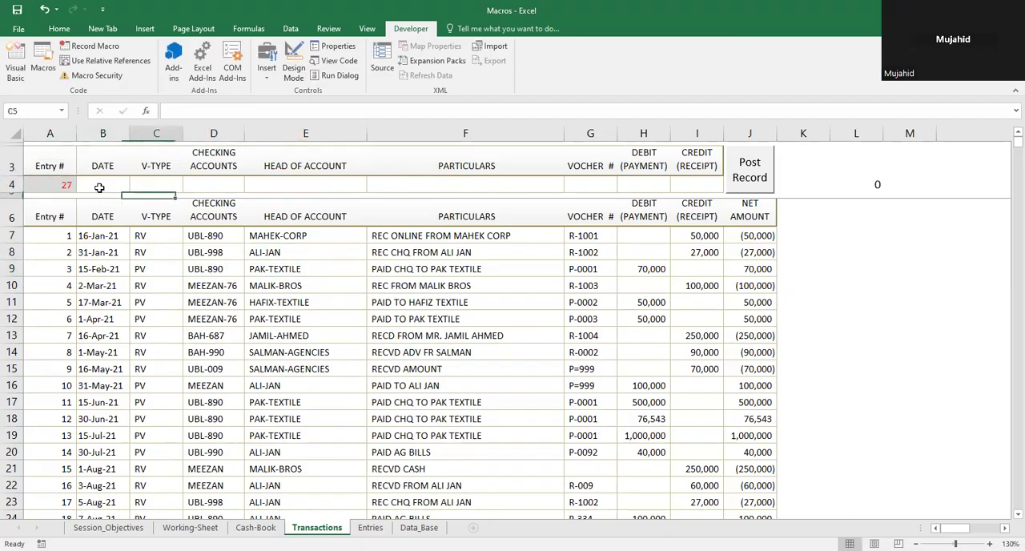
{"action": "key", "text": "Down"}
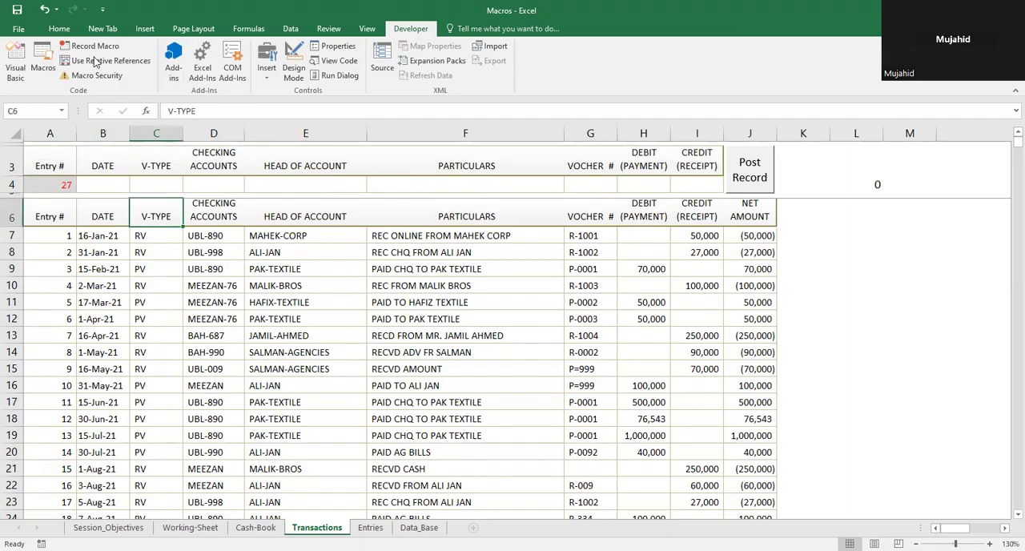
Step: Delete the recorded macro AAA from the list of macros and confirm the deletion
{"action": "left_click", "coordinate": [32, 69]}
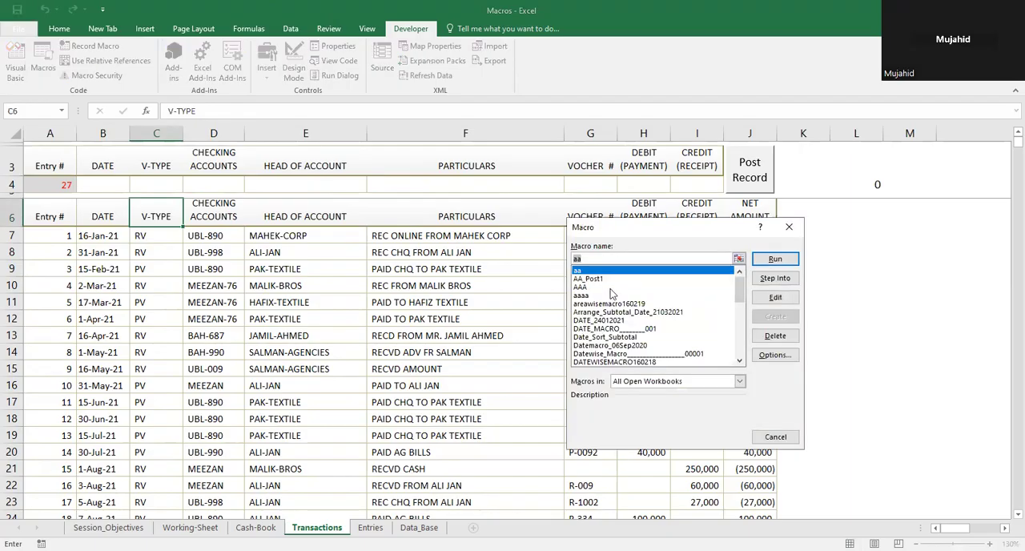
{"action": "left_click", "coordinate": [579, 287]}
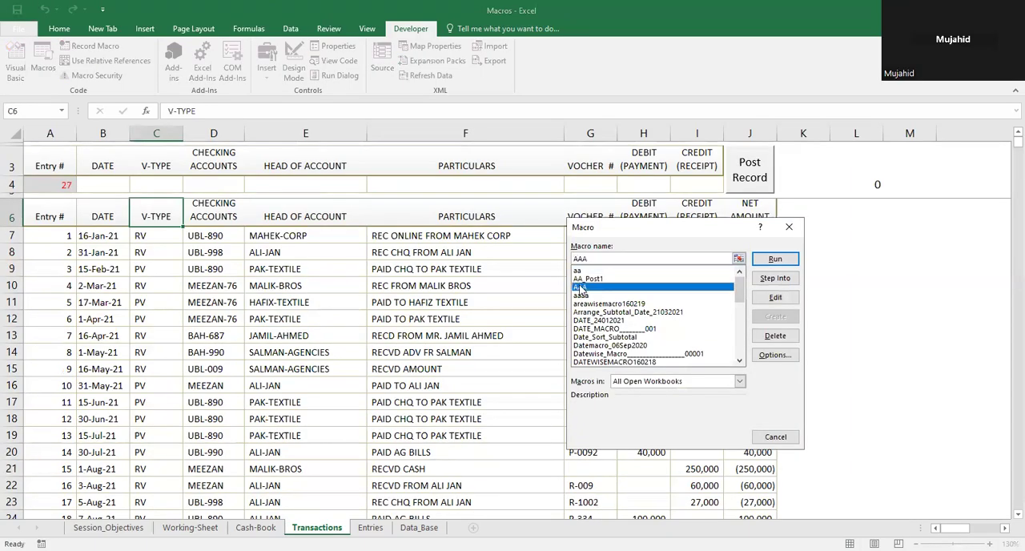
{"action": "left_click", "coordinate": [768, 340]}
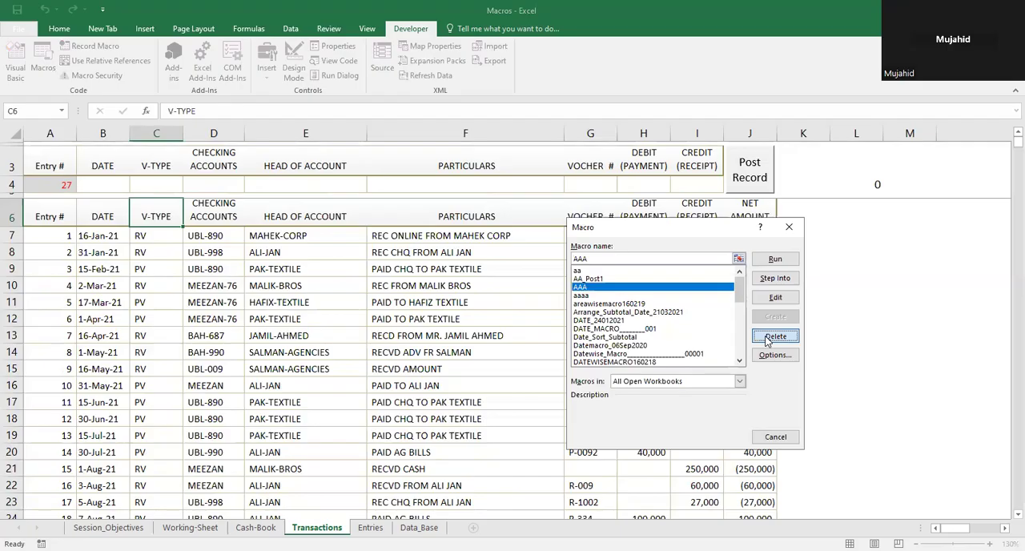
{"action": "left_click", "coordinate": [486, 320]}
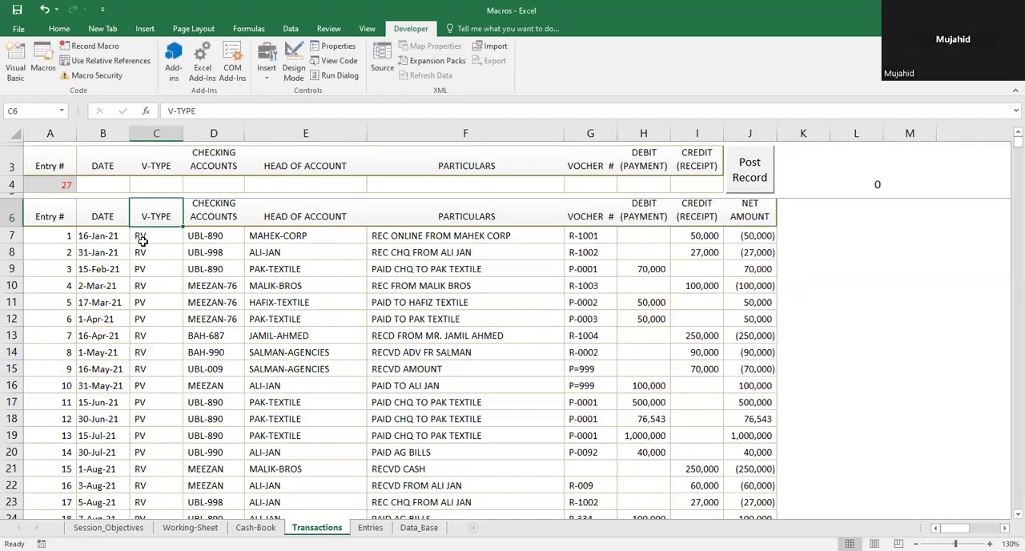
Step: Copy the record details in B20:I20 and paste them into the new-entry row starting at B4
{"action": "left_click", "coordinate": [117, 172]}
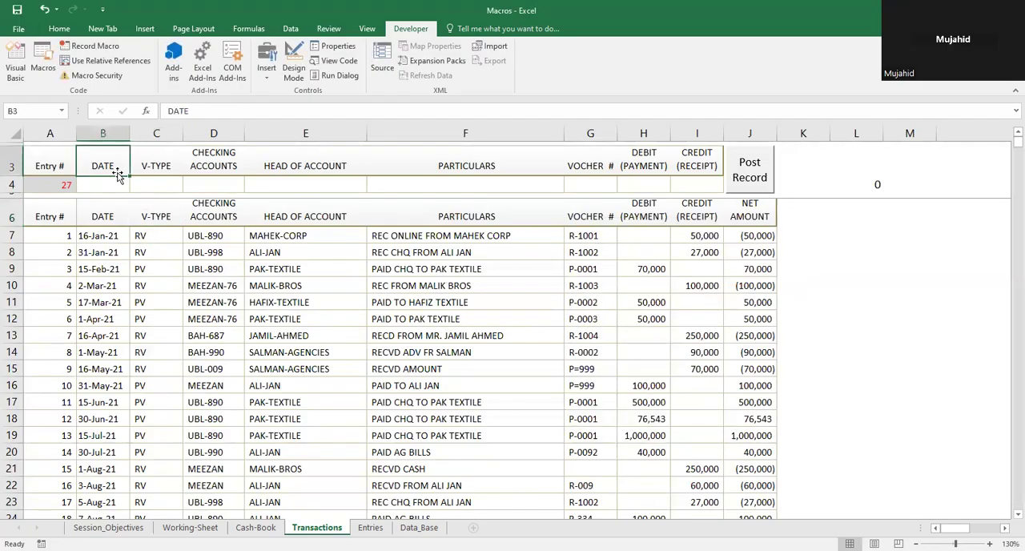
{"action": "left_click", "coordinate": [112, 450]}
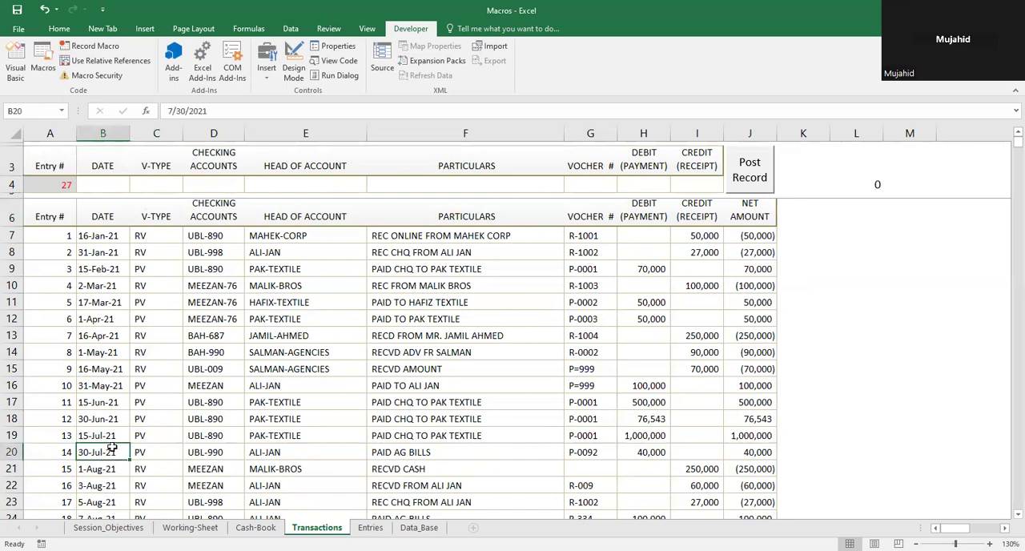
{"action": "key", "text": "shift+Right"}
{"action": "key", "text": "shift+Right"}
{"action": "key", "text": "shift+Right"}
{"action": "key", "text": "shift+Right"}
{"action": "key", "text": "shift+Right"}
{"action": "key", "text": "shift+Right"}
{"action": "key", "text": "shift+Right"}
{"action": "key", "text": "shift+Left"}
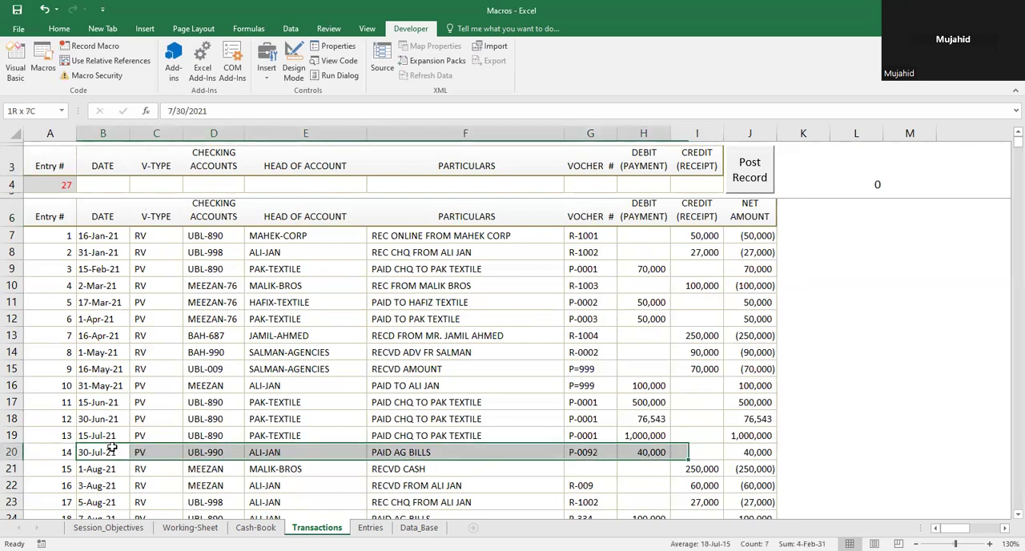
{"action": "key", "text": "shift+Right"}
{"action": "key", "text": "ctrl+c"}
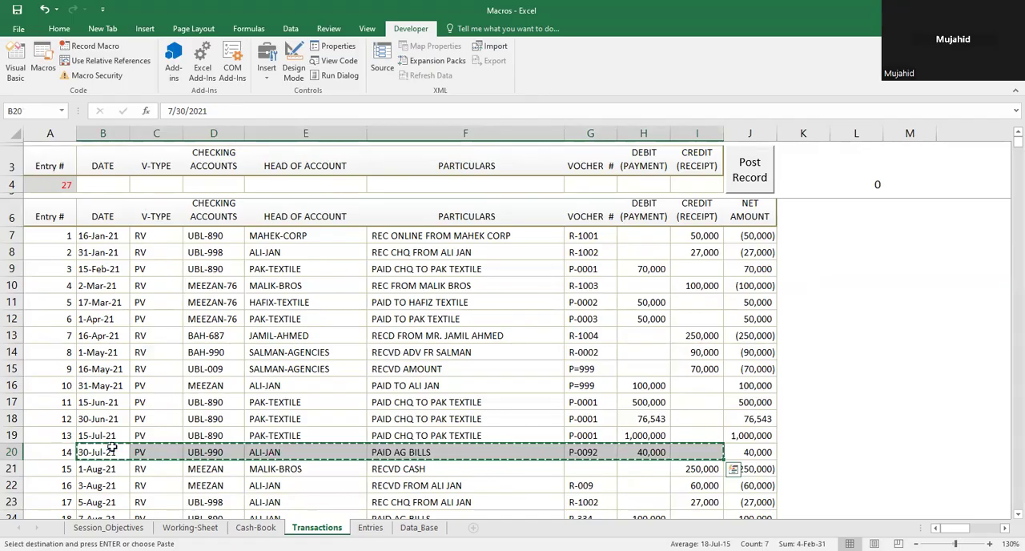
{"action": "left_click", "coordinate": [112, 186]}
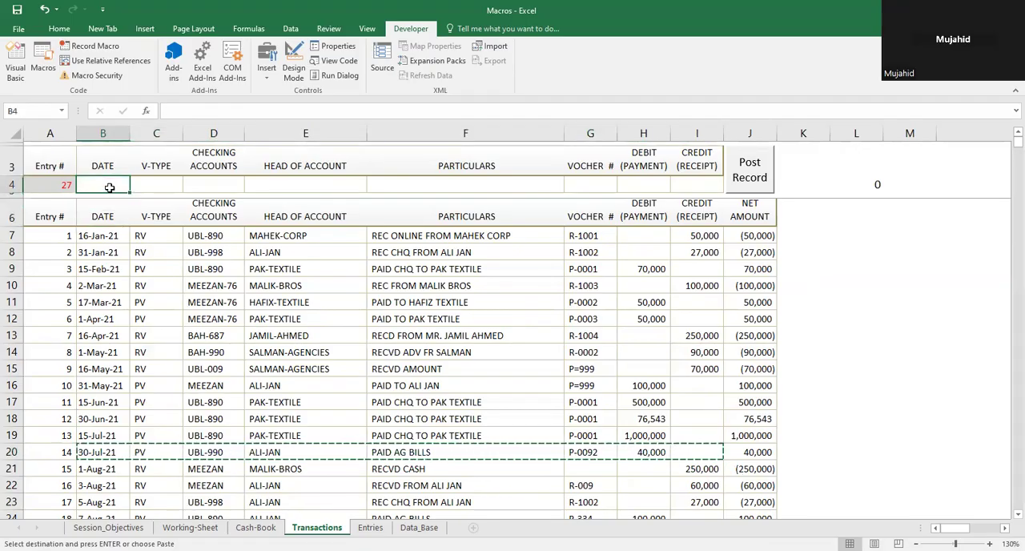
{"action": "key", "text": "ctrl+v"}
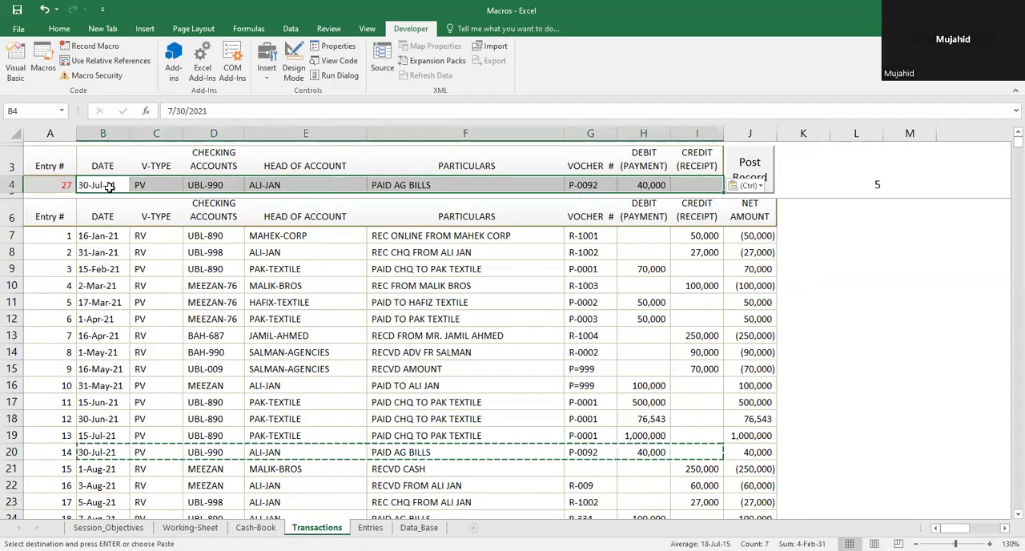
{"action": "key", "text": "Escape"}
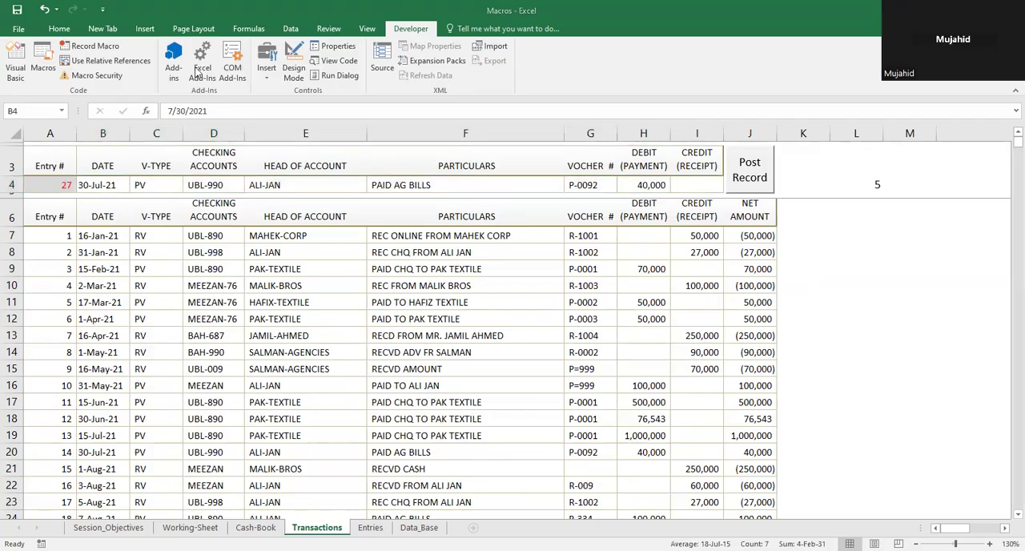
Step: Select the entry number cell A4 and start recording a new macro stored in This Workbook
{"action": "left_click", "coordinate": [94, 48]}
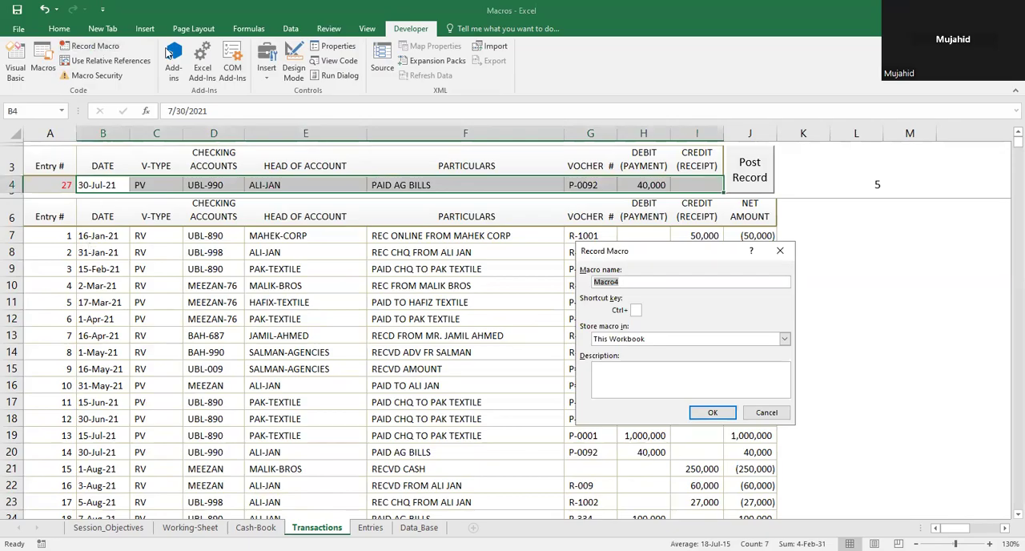
{"action": "key", "text": "Escape"}
{"action": "left_click", "coordinate": [56, 190]}
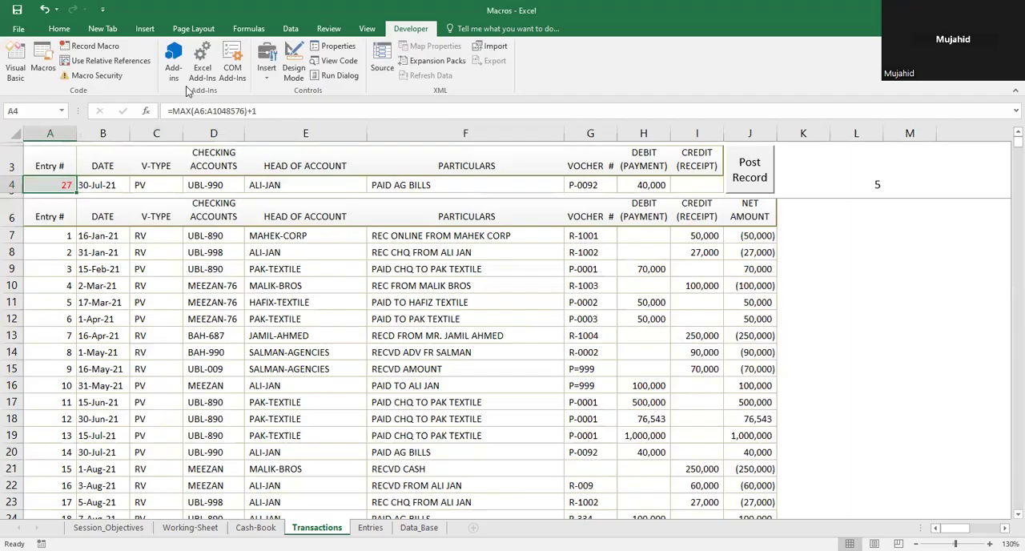
{"action": "left_click", "coordinate": [94, 46]}
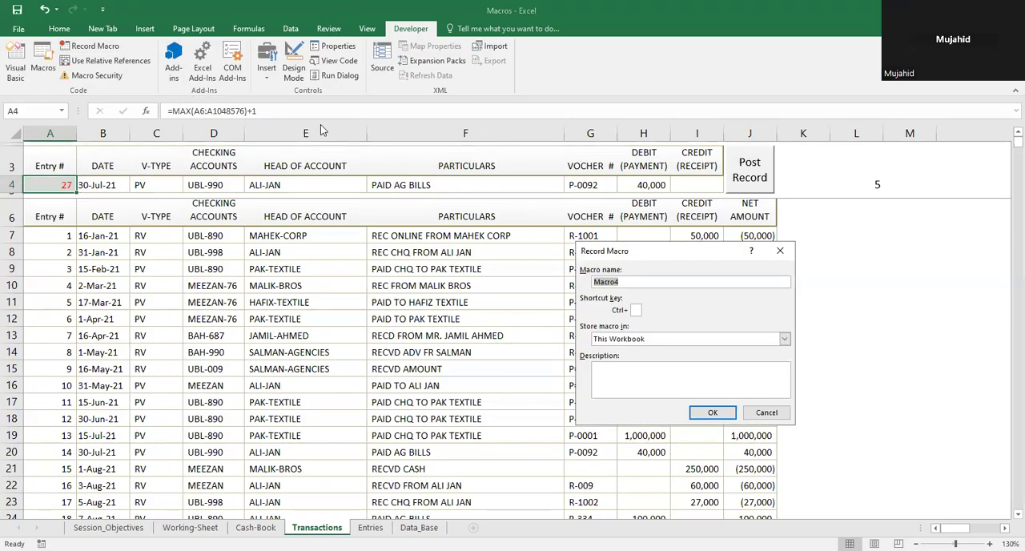
{"action": "type", "text": "AA"}
{"action": "key", "text": "BackSpace"}
{"action": "left_click", "coordinate": [707, 420]}
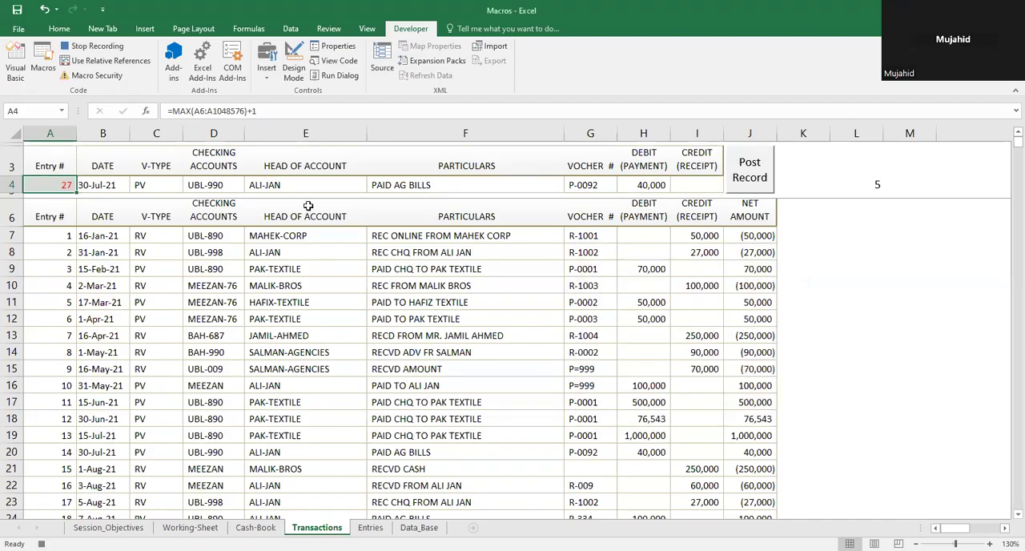
Step: Copy the new-entry row A4:I4 and select the Entry # header cell A6 of the records table
{"action": "left_click", "coordinate": [330, 29]}
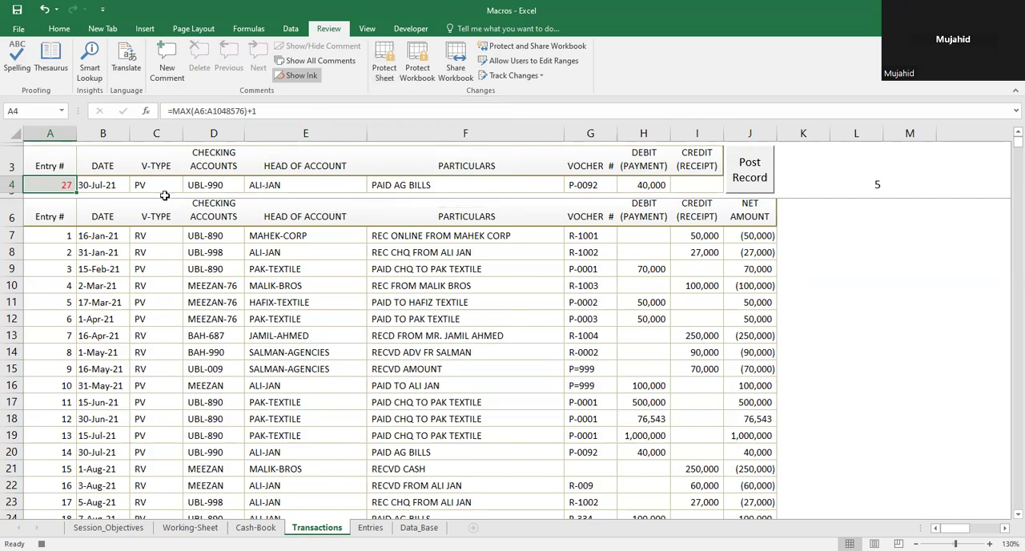
{"action": "key", "text": "shift+Right"}
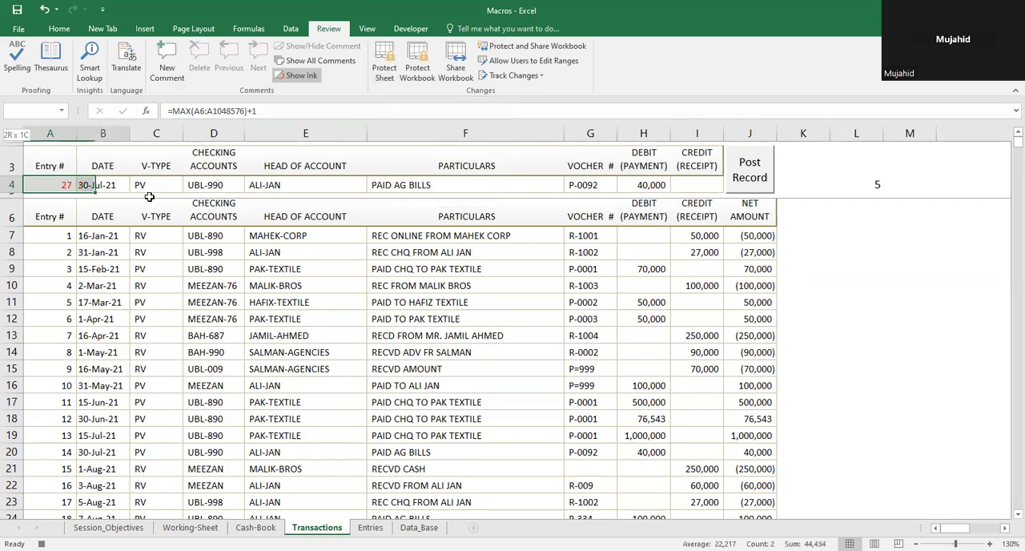
{"action": "key", "text": "shift+Right"}
{"action": "key", "text": "shift+Right"}
{"action": "key", "text": "shift+Right"}
{"action": "key", "text": "shift+Right"}
{"action": "key", "text": "shift+Right"}
{"action": "key", "text": "shift+Right"}
{"action": "key", "text": "shift+Right"}
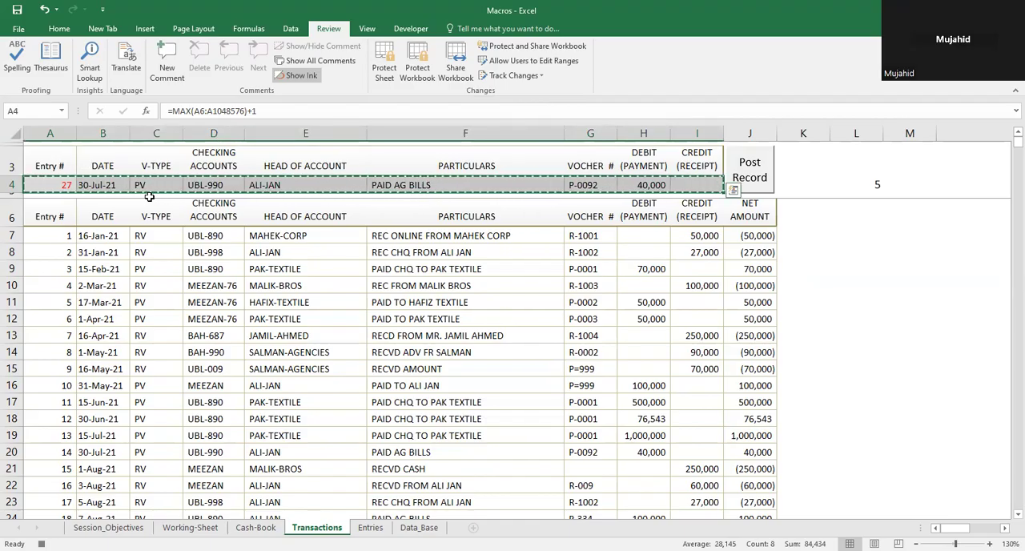
{"action": "left_click", "coordinate": [67, 182]}
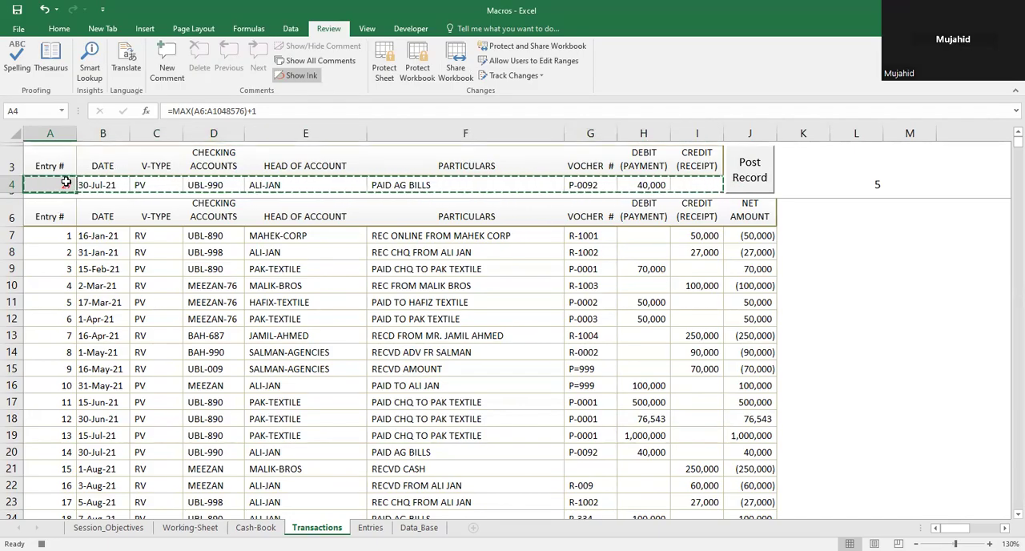
{"action": "left_click", "coordinate": [55, 219]}
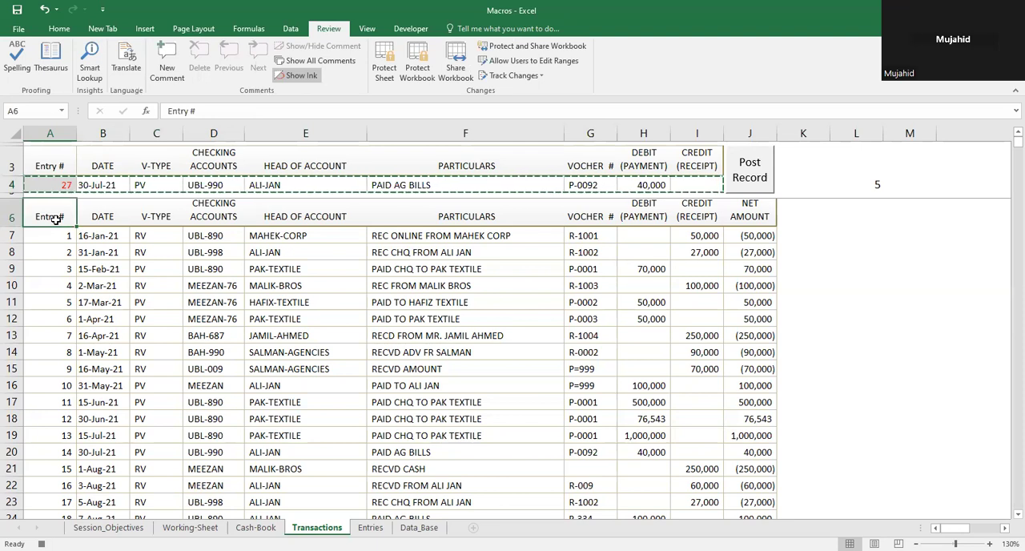
{"action": "left_click", "coordinate": [61, 181]}
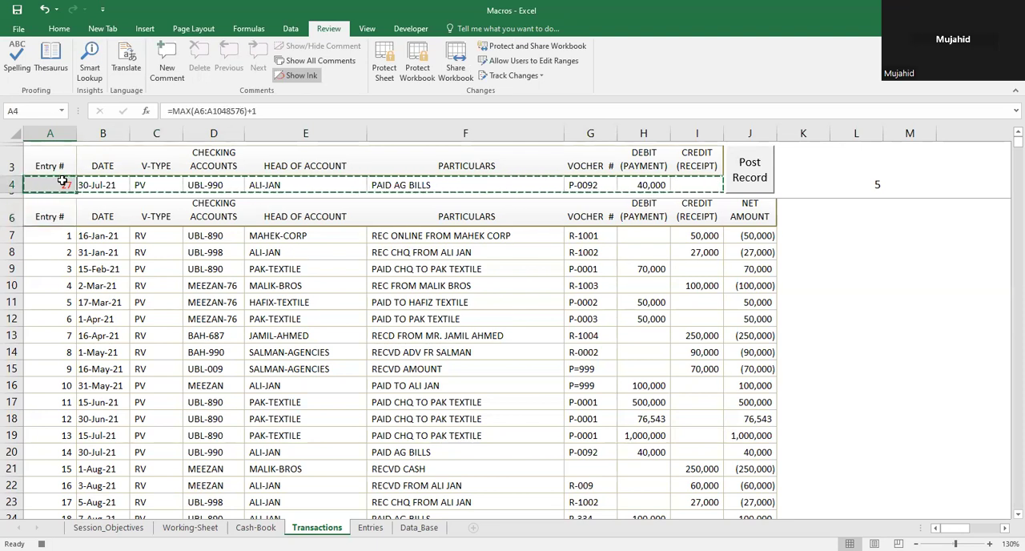
{"action": "left_click", "coordinate": [56, 212]}
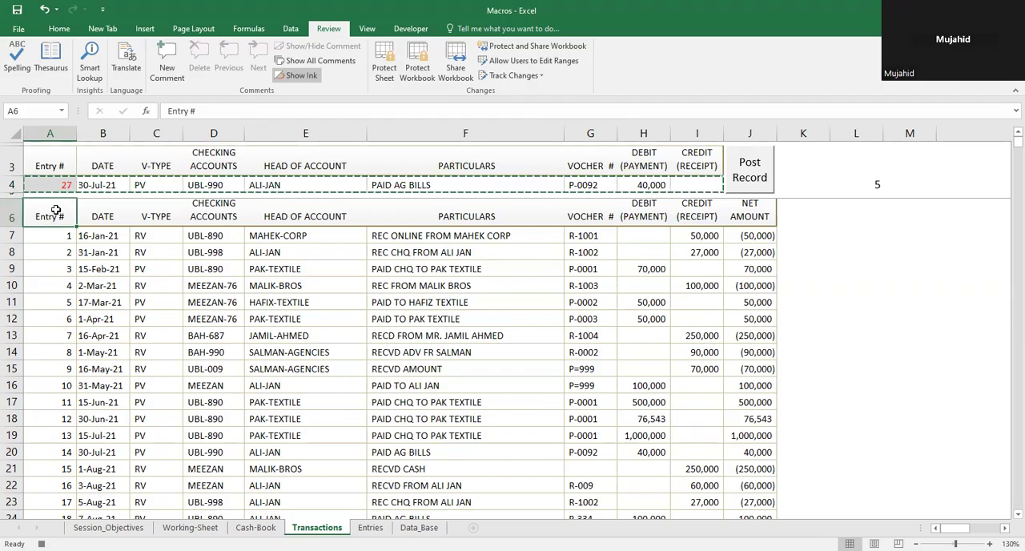
Step: Record the move from A6 to the first empty row below the last entry, A33, with relative references enabled only for that move
{"action": "left_click", "coordinate": [407, 32]}
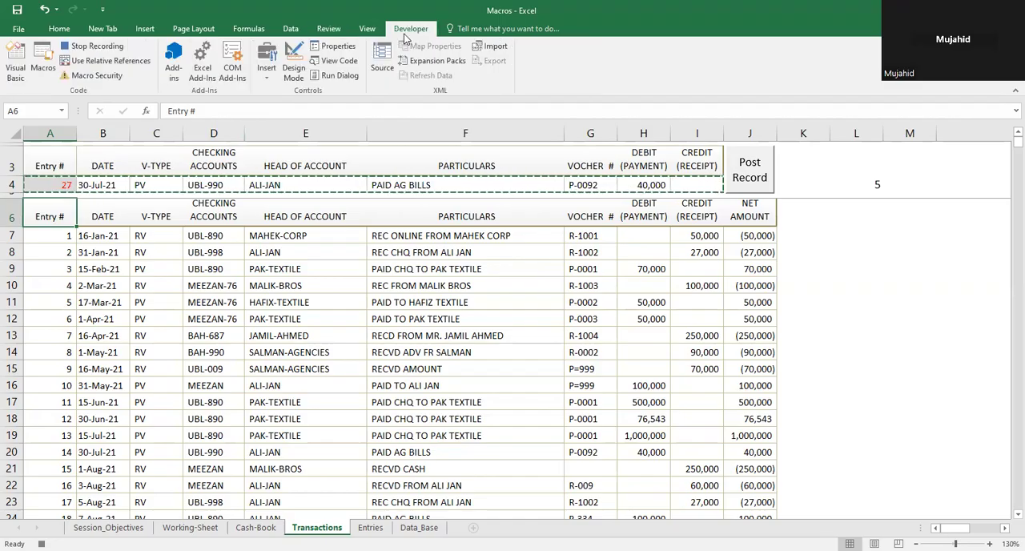
{"action": "left_click", "coordinate": [100, 63]}
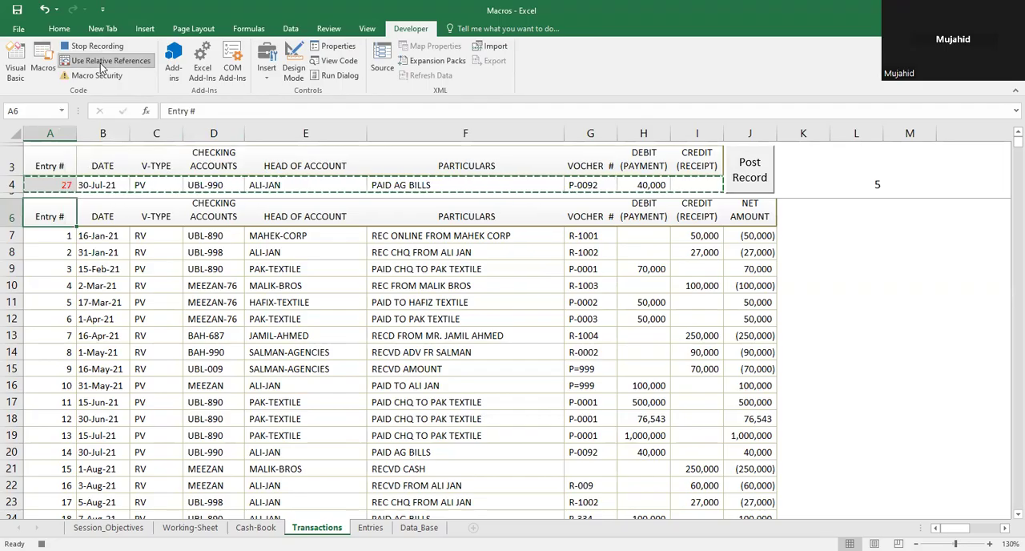
{"action": "key", "text": "ctrl+Down"}
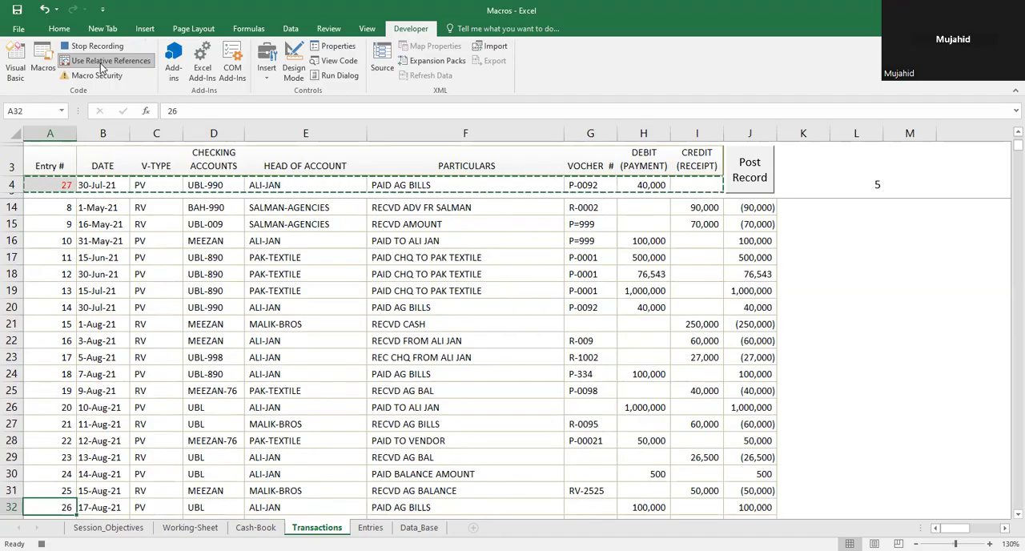
{"action": "key", "text": "Down"}
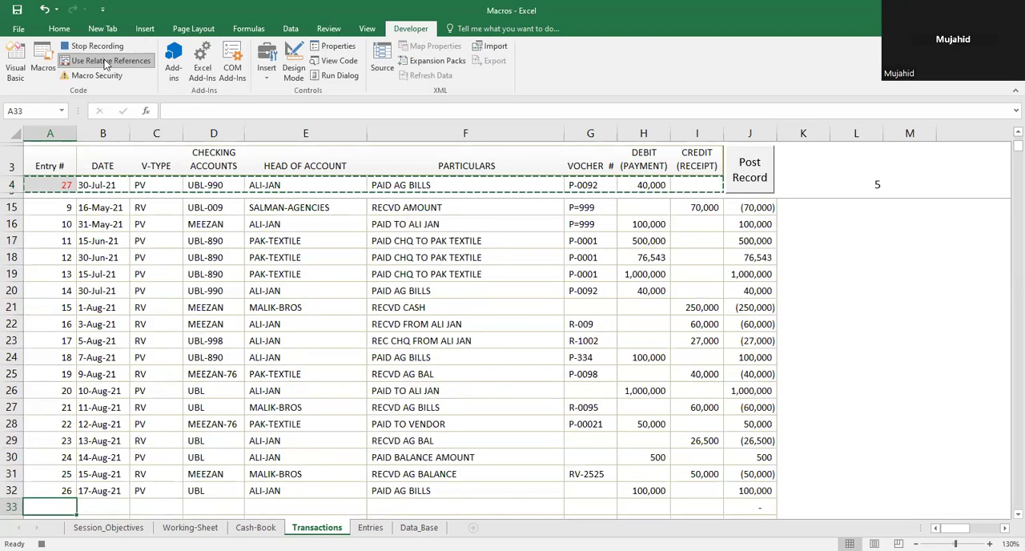
{"action": "left_click", "coordinate": [107, 64]}
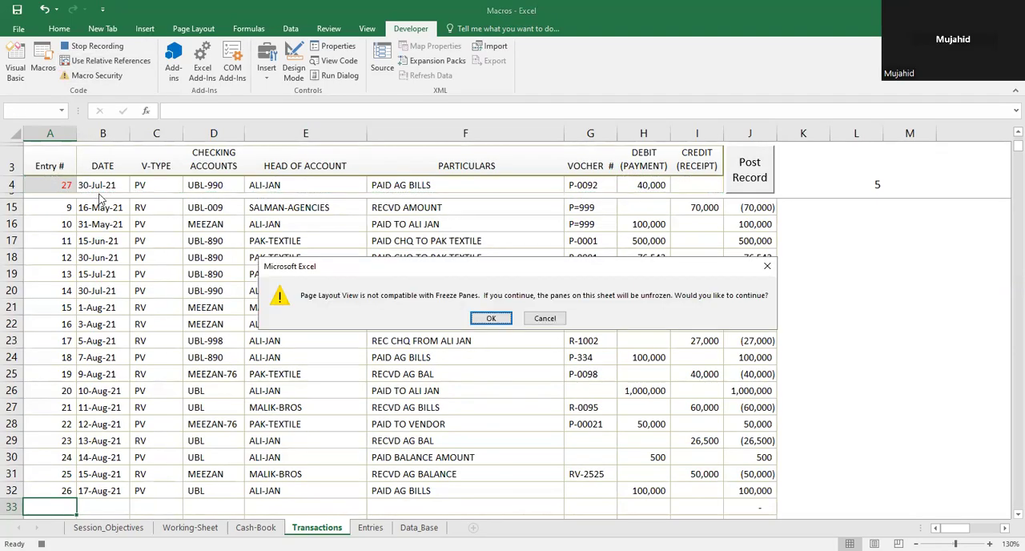
Step: Cancel the Page Layout View change and the Page Setup dialog, and stop the macro recording
{"action": "key", "text": "Escape"}
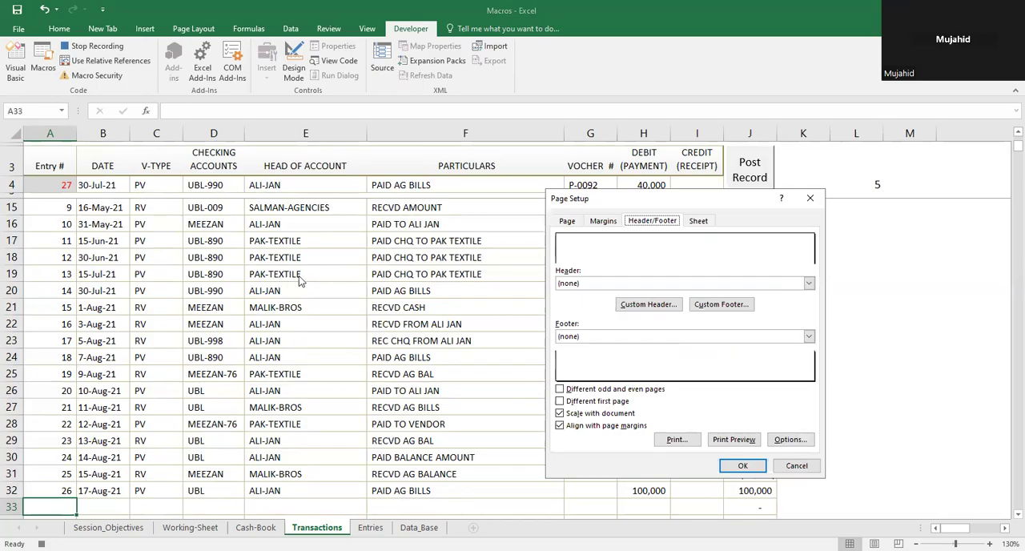
{"action": "left_click", "coordinate": [796, 467]}
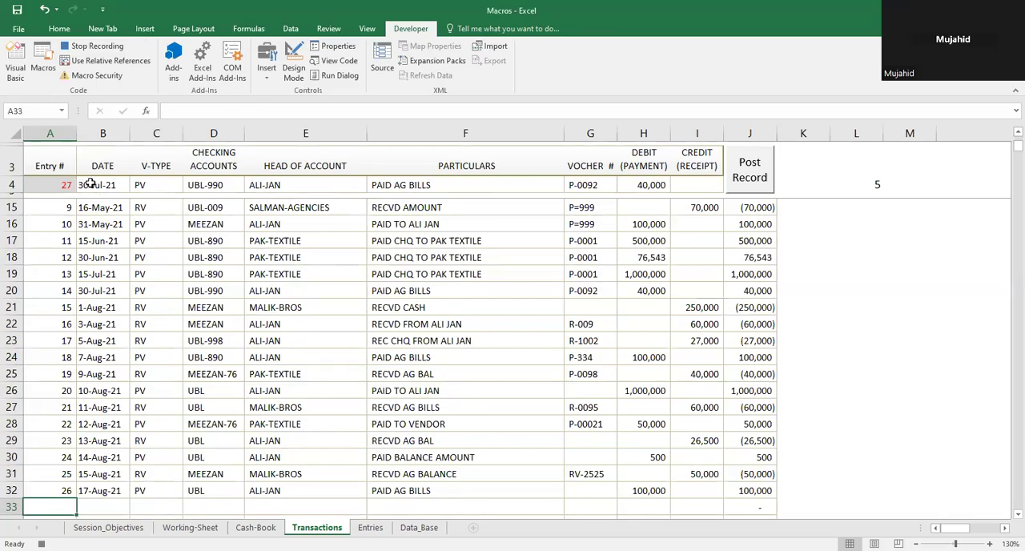
{"action": "left_click", "coordinate": [40, 544]}
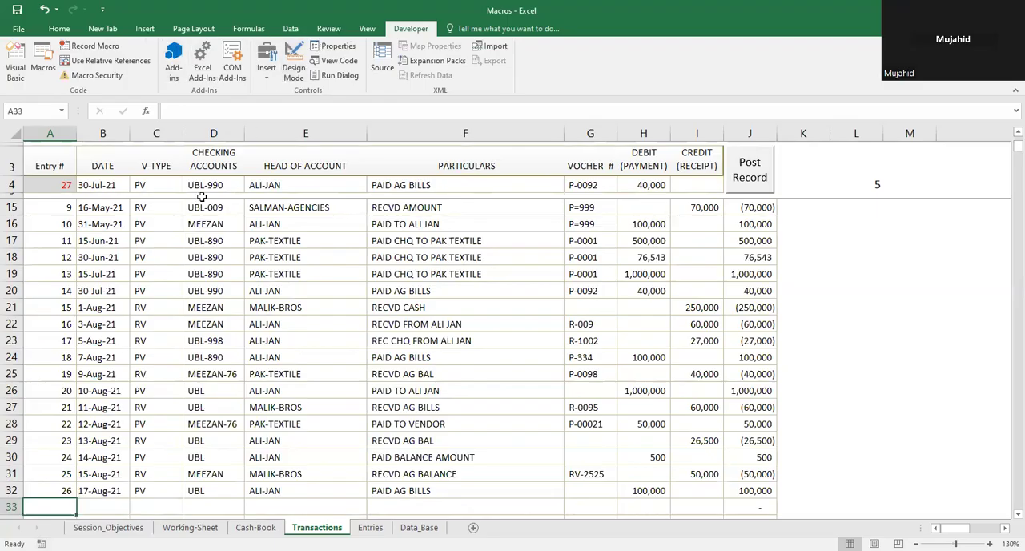
{"action": "left_click", "coordinate": [65, 175]}
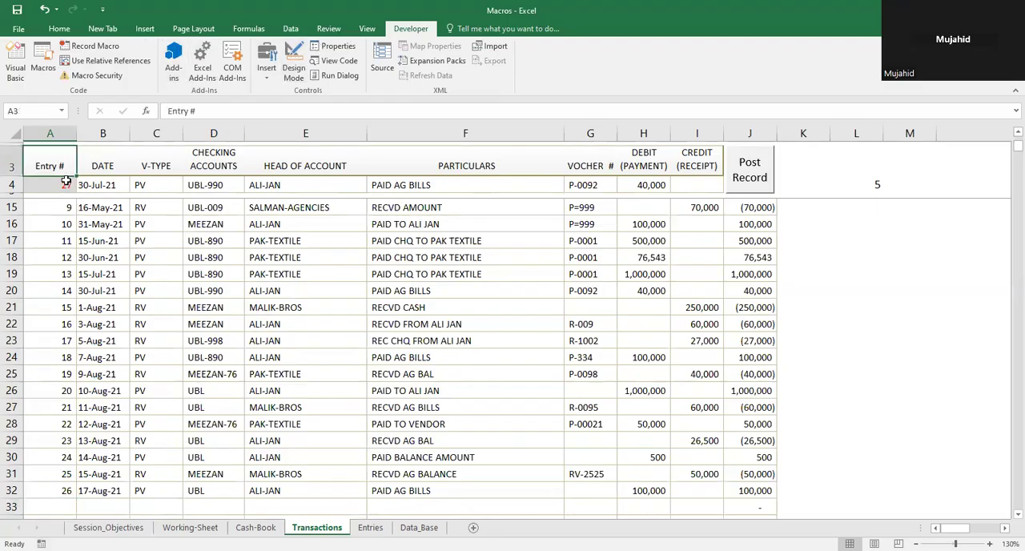
{"action": "left_click", "coordinate": [65, 182]}
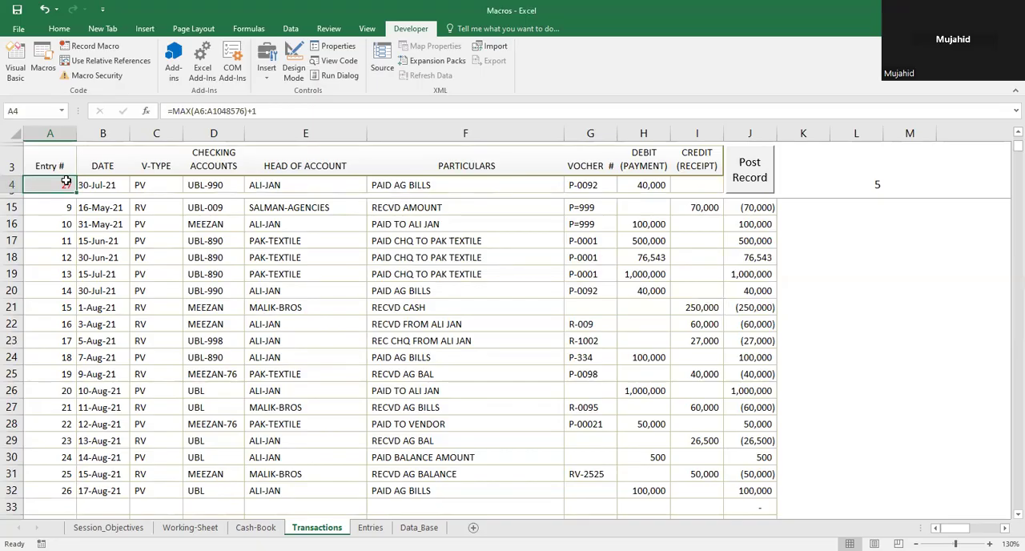
{"action": "key", "text": "shift+Right"}
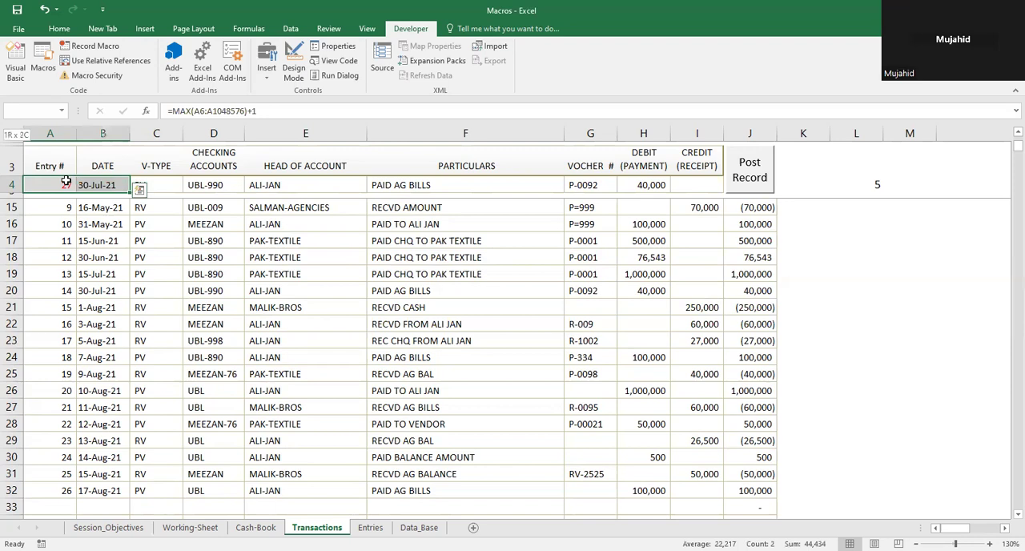
{"action": "key", "text": "shift+Right"}
{"action": "key", "text": "shift+Right"}
{"action": "key", "text": "shift+Right"}
{"action": "key", "text": "shift+Right"}
{"action": "key", "text": "shift+Right"}
{"action": "key", "text": "shift+Right"}
{"action": "key", "text": "shift+Right"}
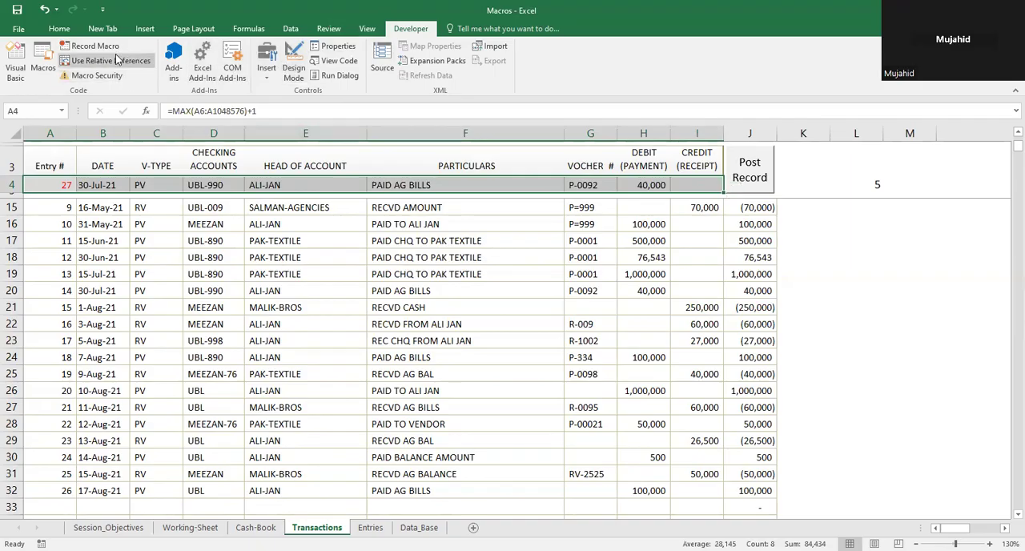
{"action": "left_click", "coordinate": [90, 46]}
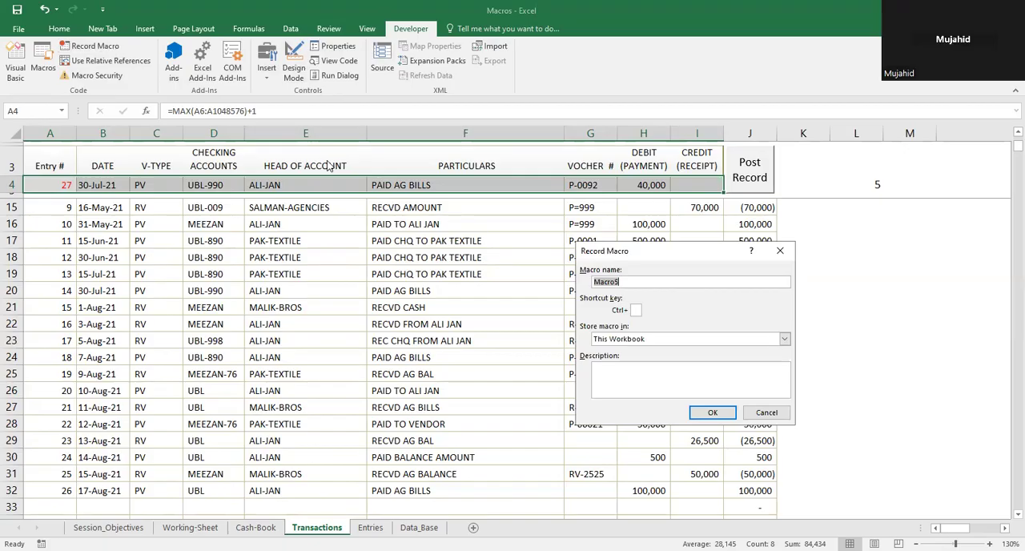
{"action": "key", "text": "Escape"}
{"action": "left_click", "coordinate": [322, 267]}
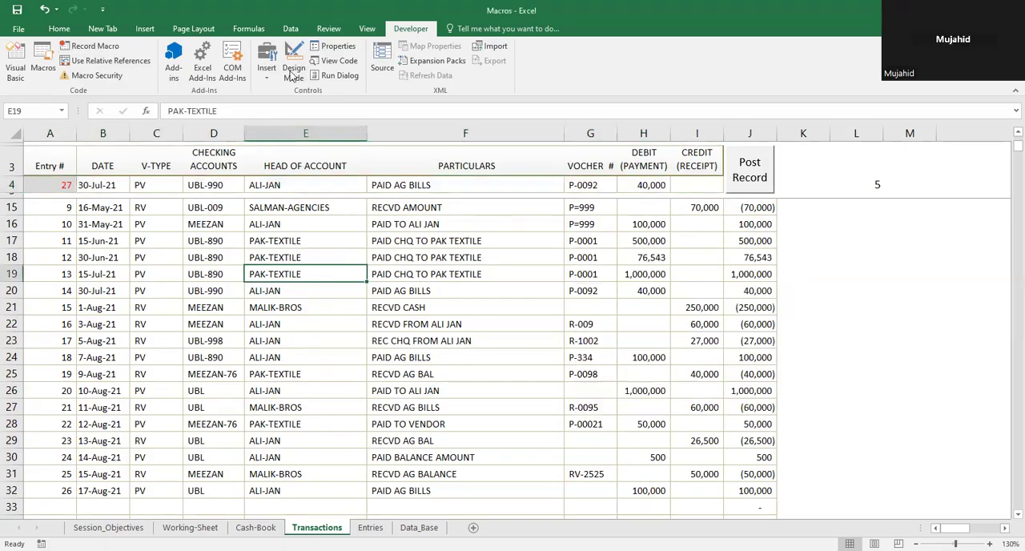
Step: Protect the Transactions sheet without a password, allowing only the selection of locked and unlocked cells
{"action": "left_click", "coordinate": [335, 29]}
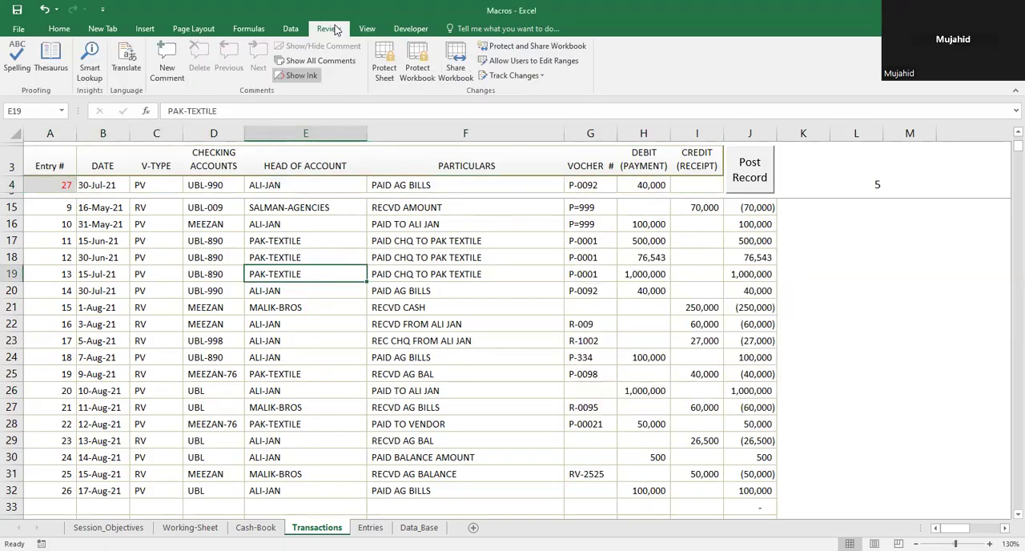
{"action": "left_click", "coordinate": [386, 64]}
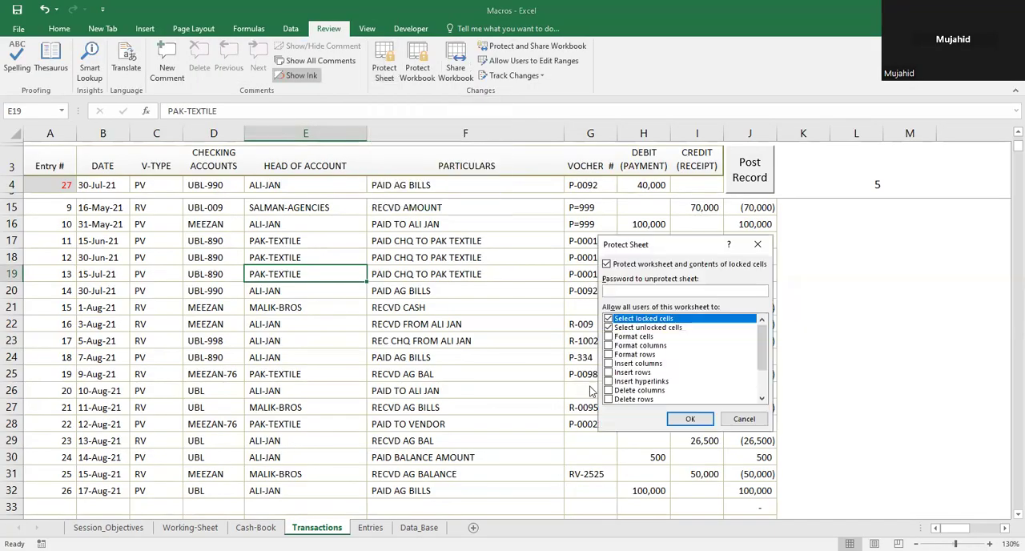
{"action": "left_click", "coordinate": [689, 418]}
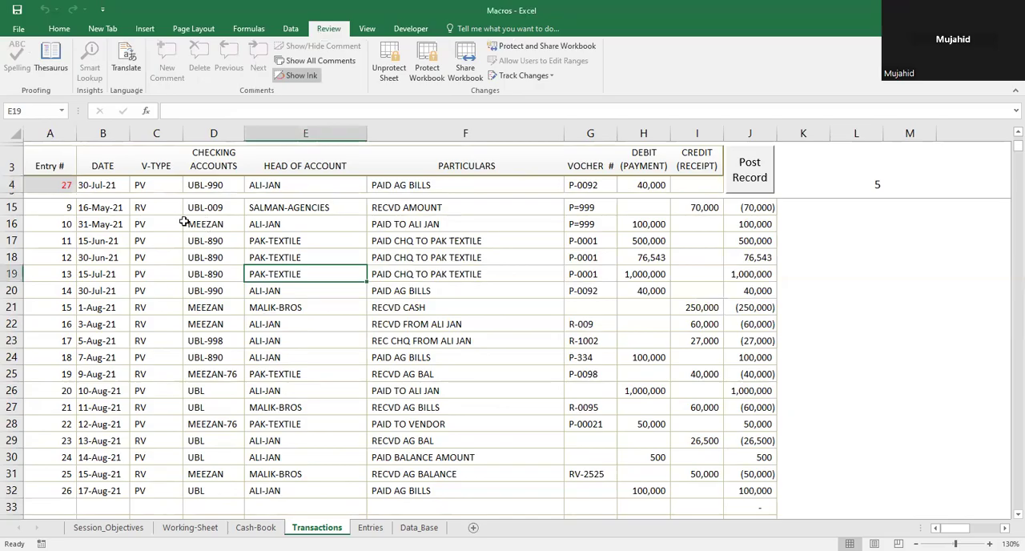
Step: Select the entry number cell A4 and delete the existing macro AAA
{"action": "left_click", "coordinate": [67, 179]}
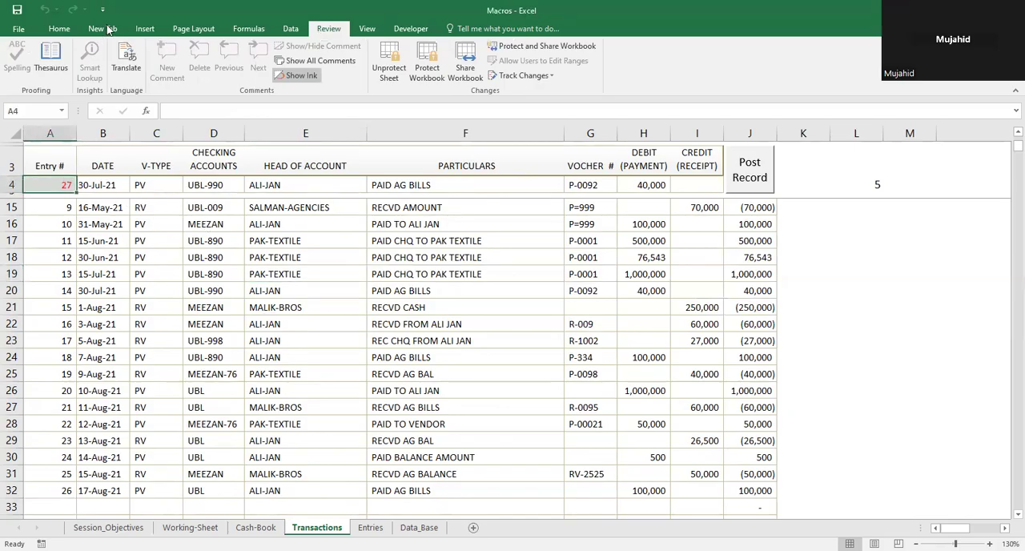
{"action": "left_click", "coordinate": [412, 29]}
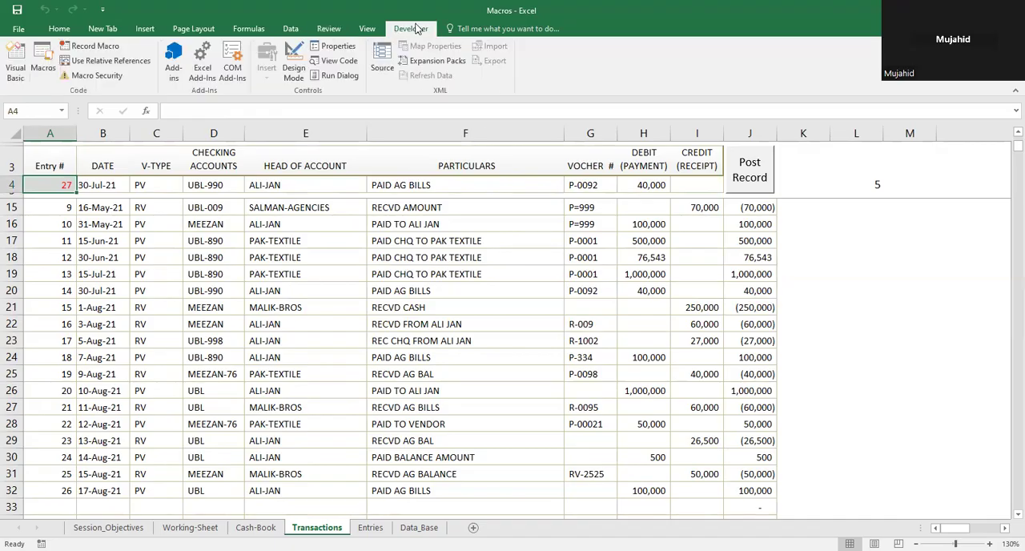
{"action": "left_click", "coordinate": [43, 60]}
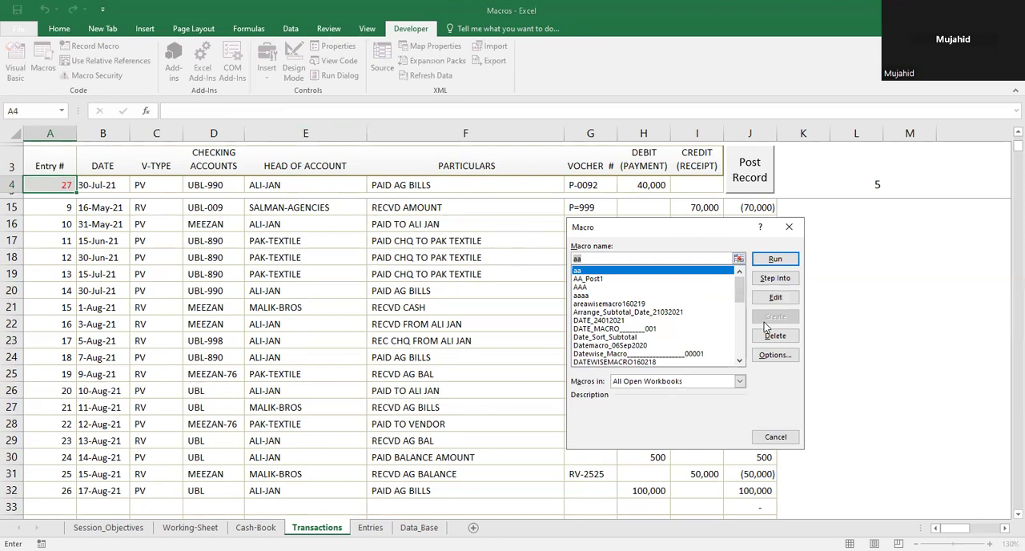
{"action": "left_click", "coordinate": [580, 288]}
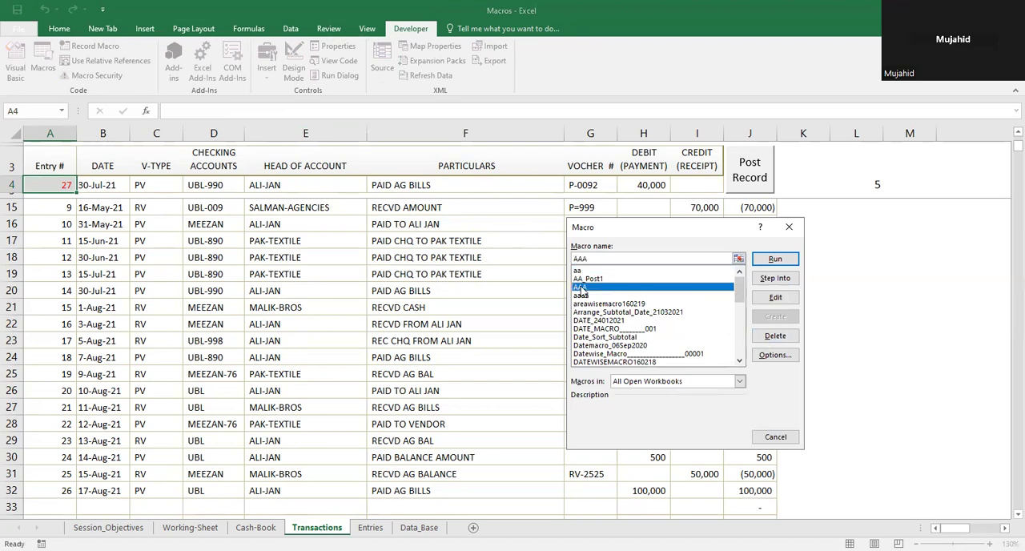
{"action": "left_click", "coordinate": [766, 336]}
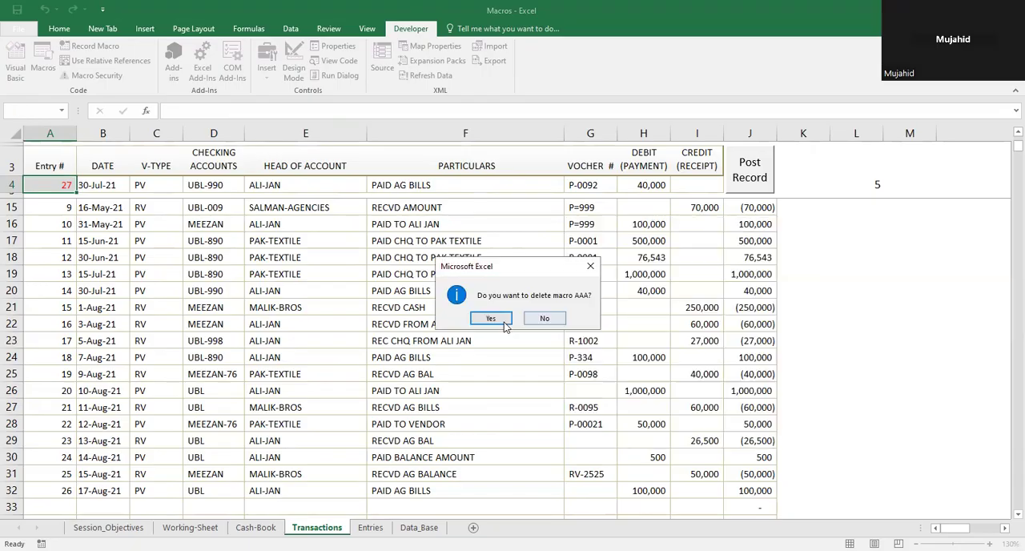
{"action": "left_click", "coordinate": [491, 319]}
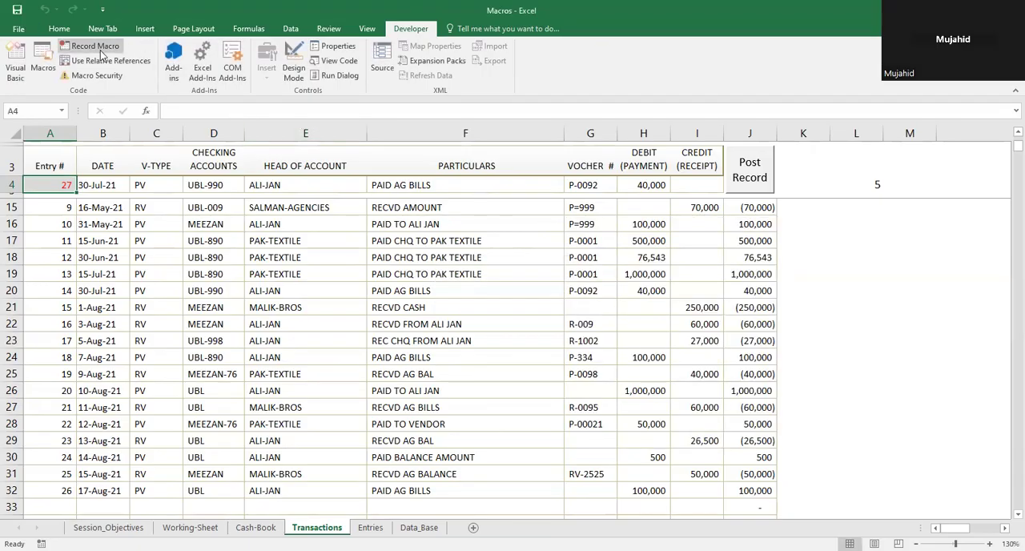
Step: Start recording a macro named AAA stored in This Workbook, and unprotect the sheet as its first recorded action
{"action": "type", "text": "AAA"}
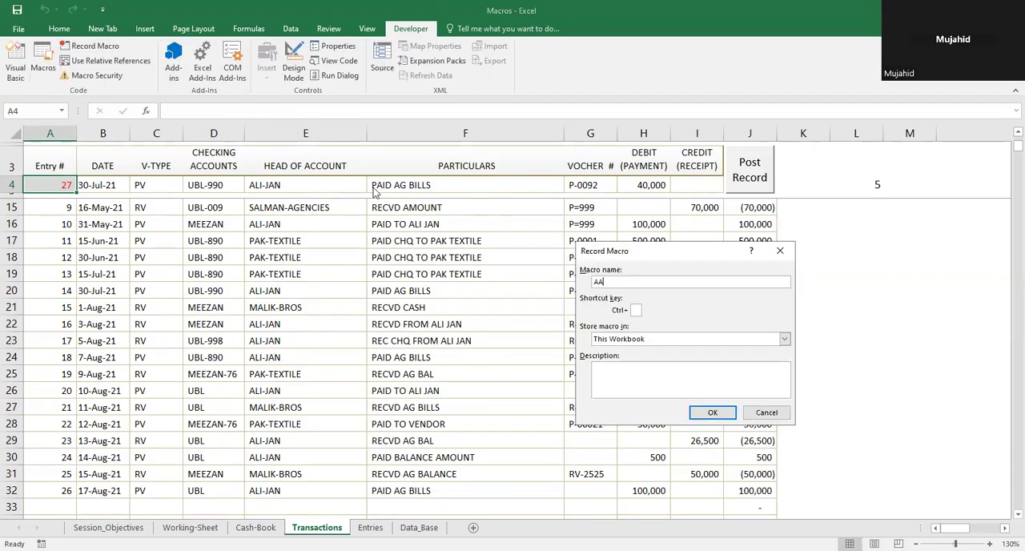
{"action": "left_click", "coordinate": [711, 413]}
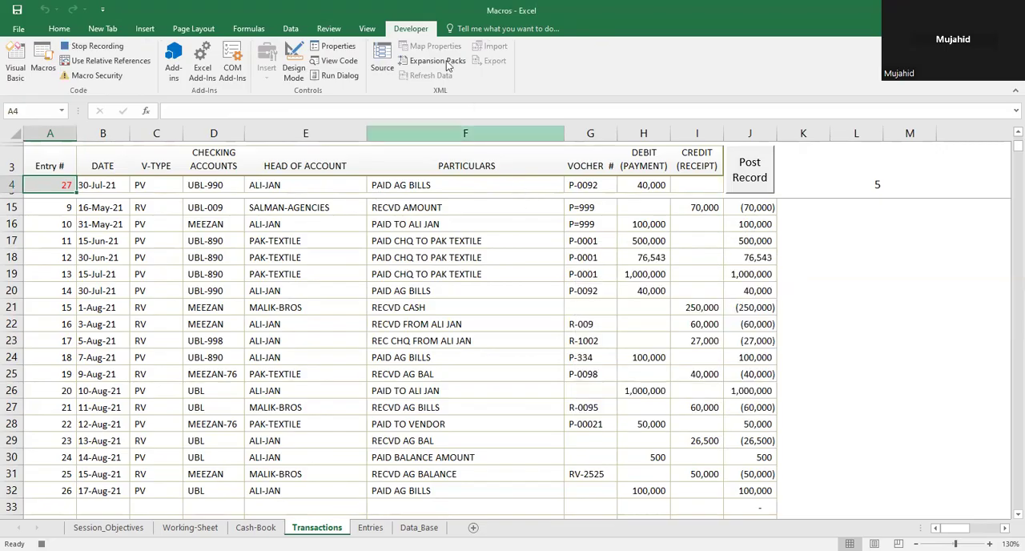
{"action": "left_click", "coordinate": [347, 30]}
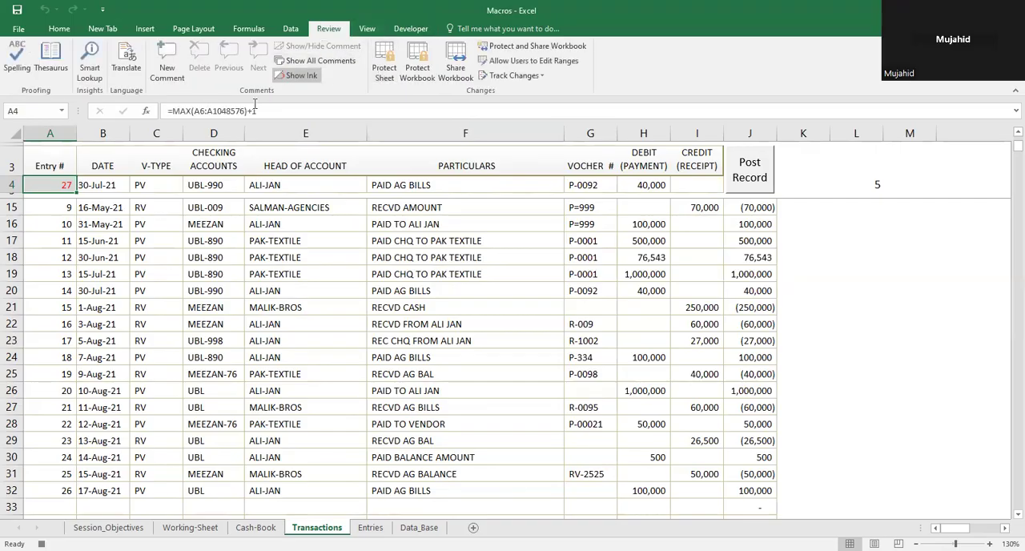
Step: Copy the new-entry row A4:I4 and select the Entry # header cell A6 of the records table
{"action": "key", "text": "shift+Right"}
{"action": "key", "text": "ctrl+shift+Right"}
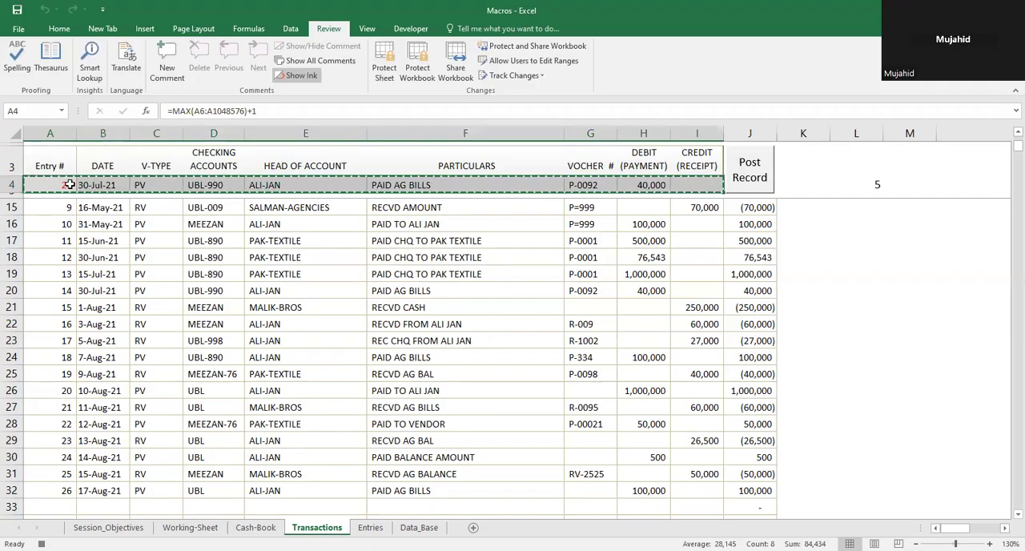
{"action": "key", "text": "ctrl+Home"}
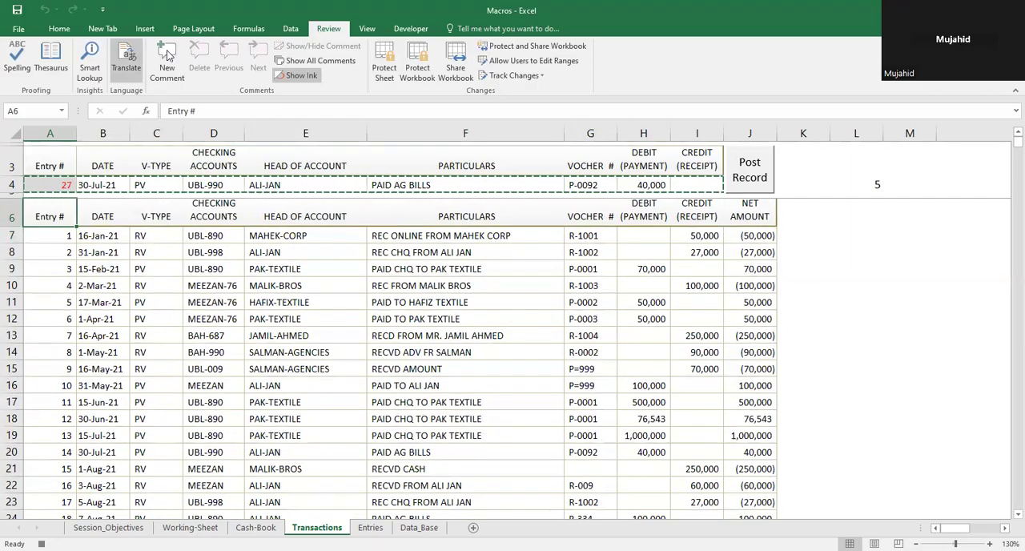
Step: Enable relative references and record the move from A6 to the first empty row below the last entry, A33
{"action": "left_click", "coordinate": [406, 28]}
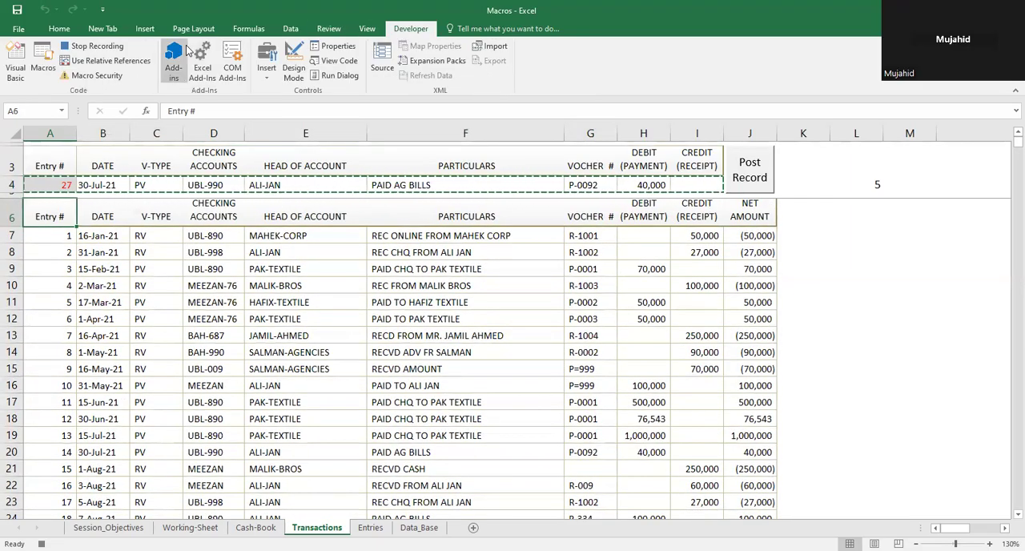
{"action": "left_click", "coordinate": [111, 64]}
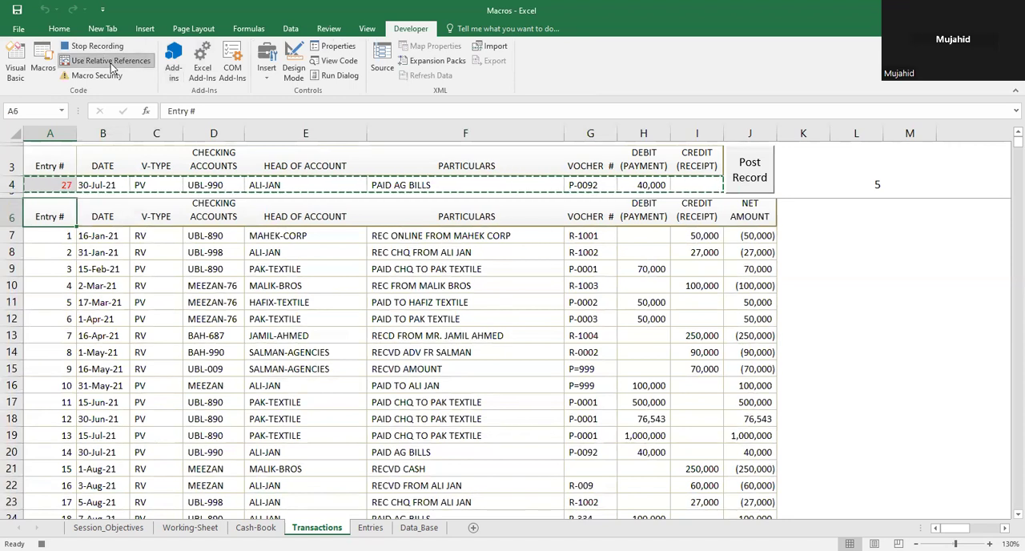
{"action": "key", "text": "ctrl+Down"}
{"action": "key", "text": "Down"}
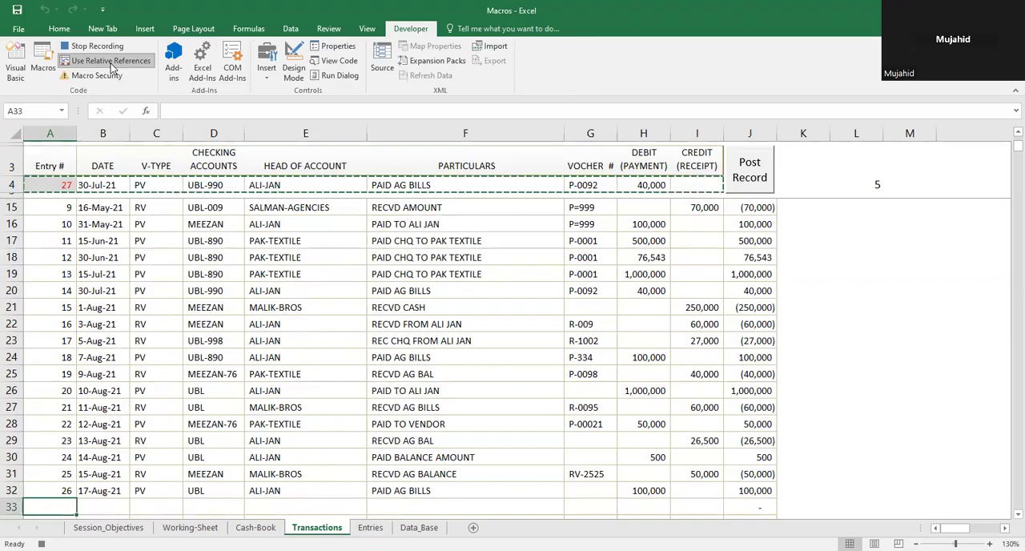